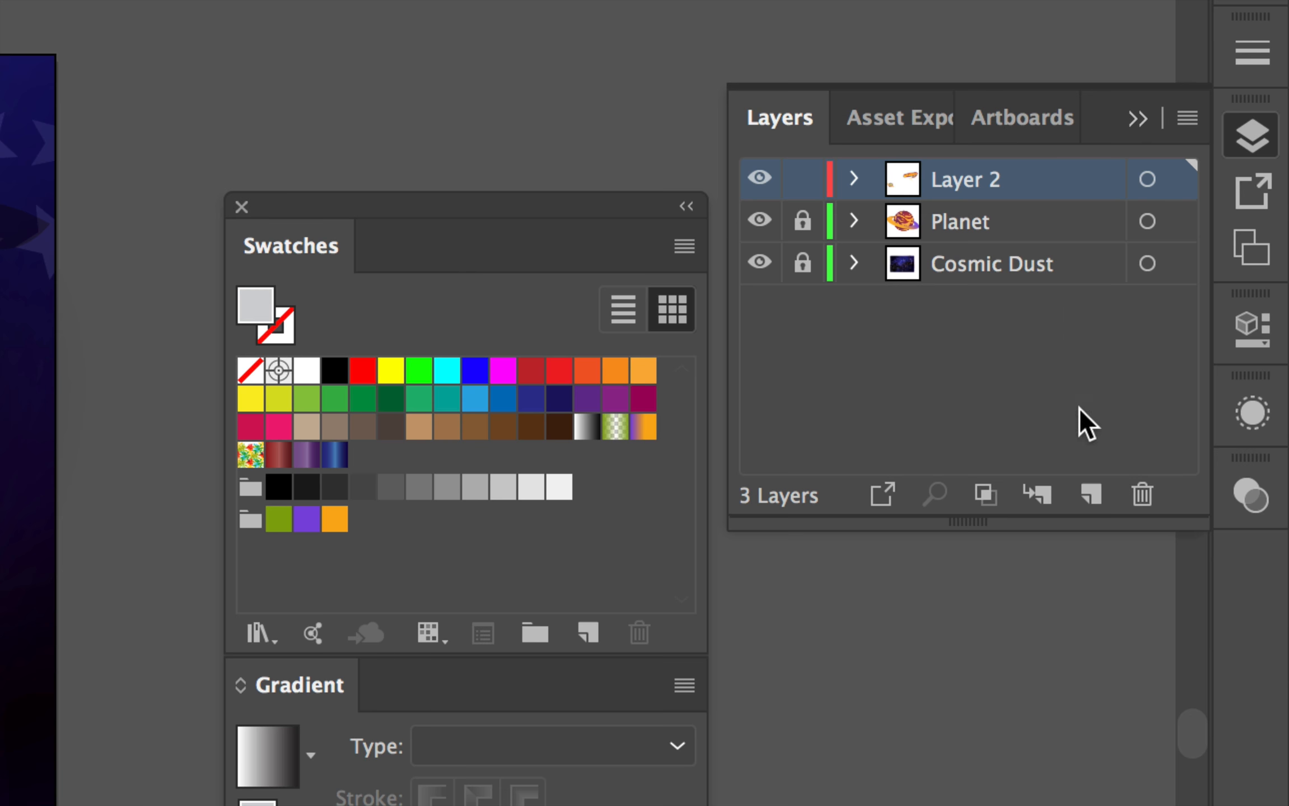
- Create a new layer named Space Ship above the existing layers and hide Layer 2
click(1090, 494)
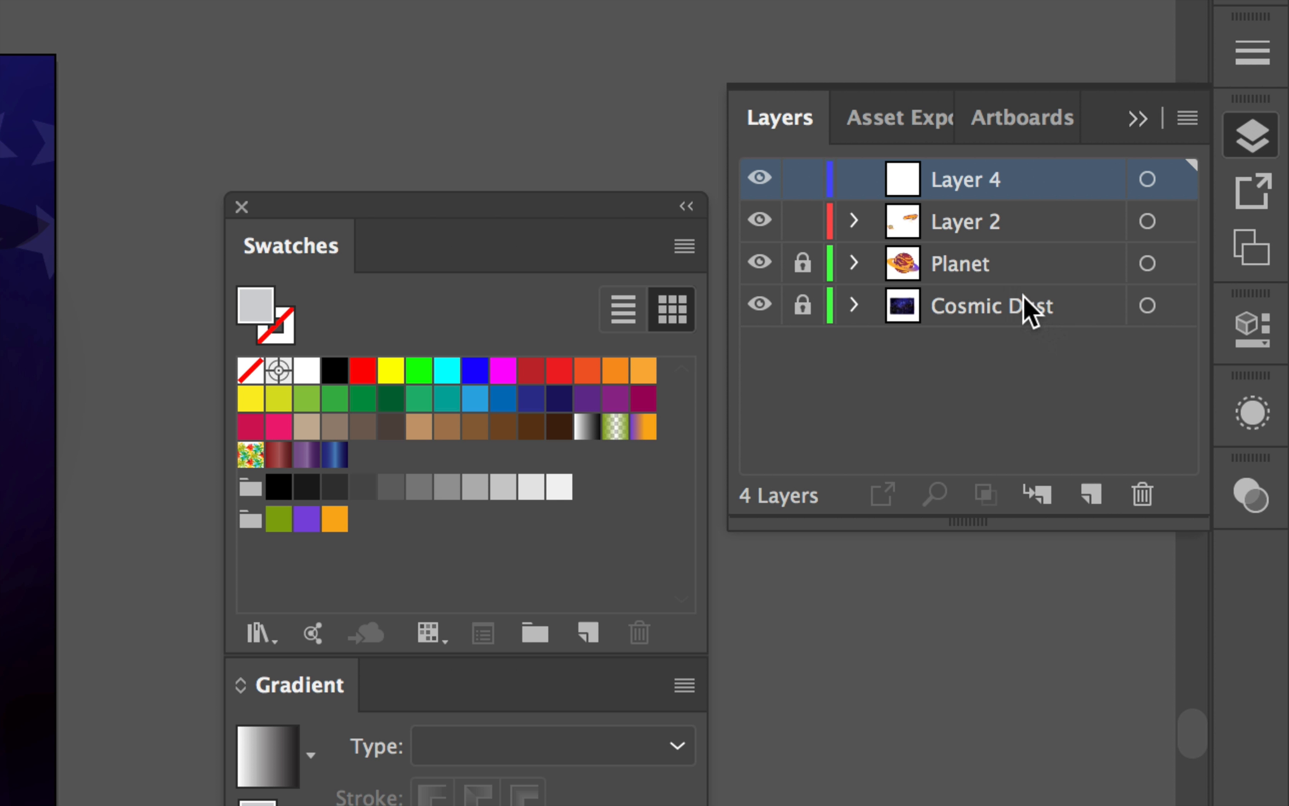
double_click(964, 180)
text(Space Ship)
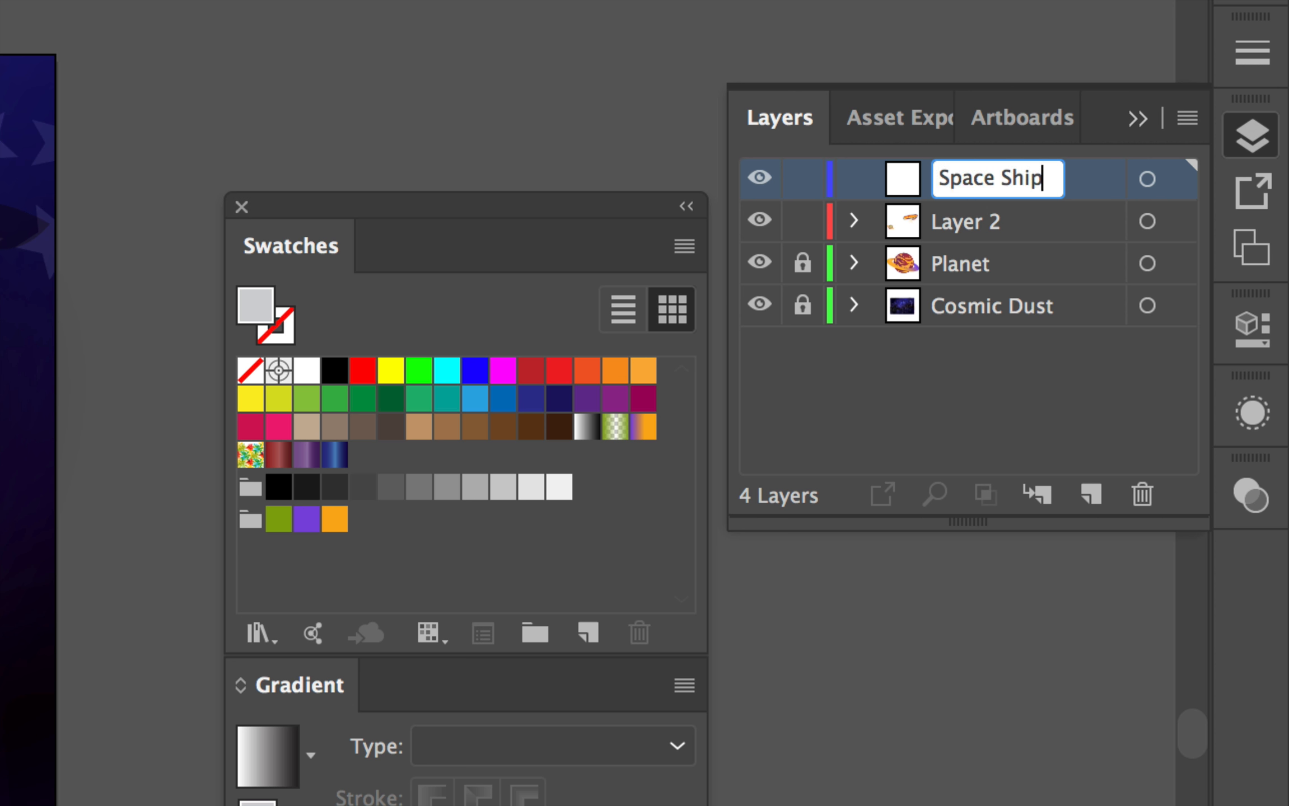
key(Return)
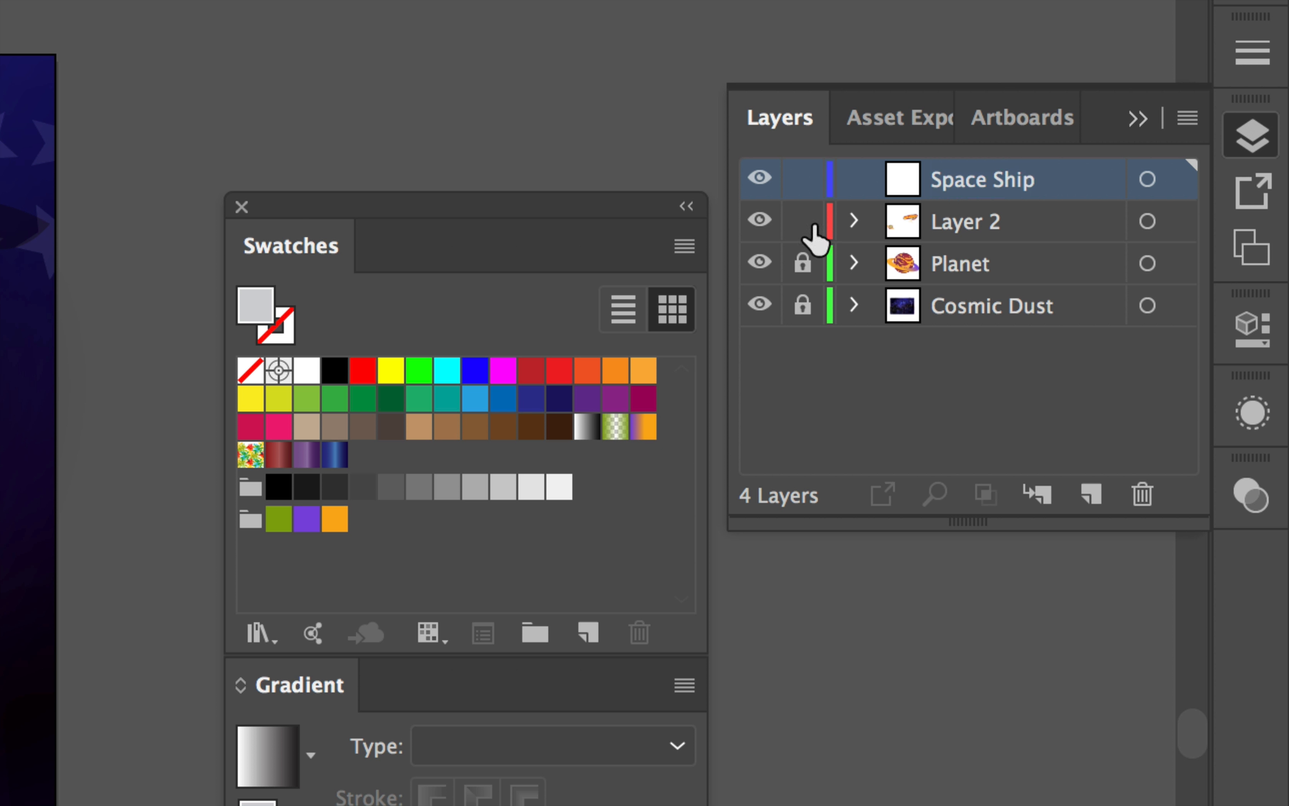
click(760, 220)
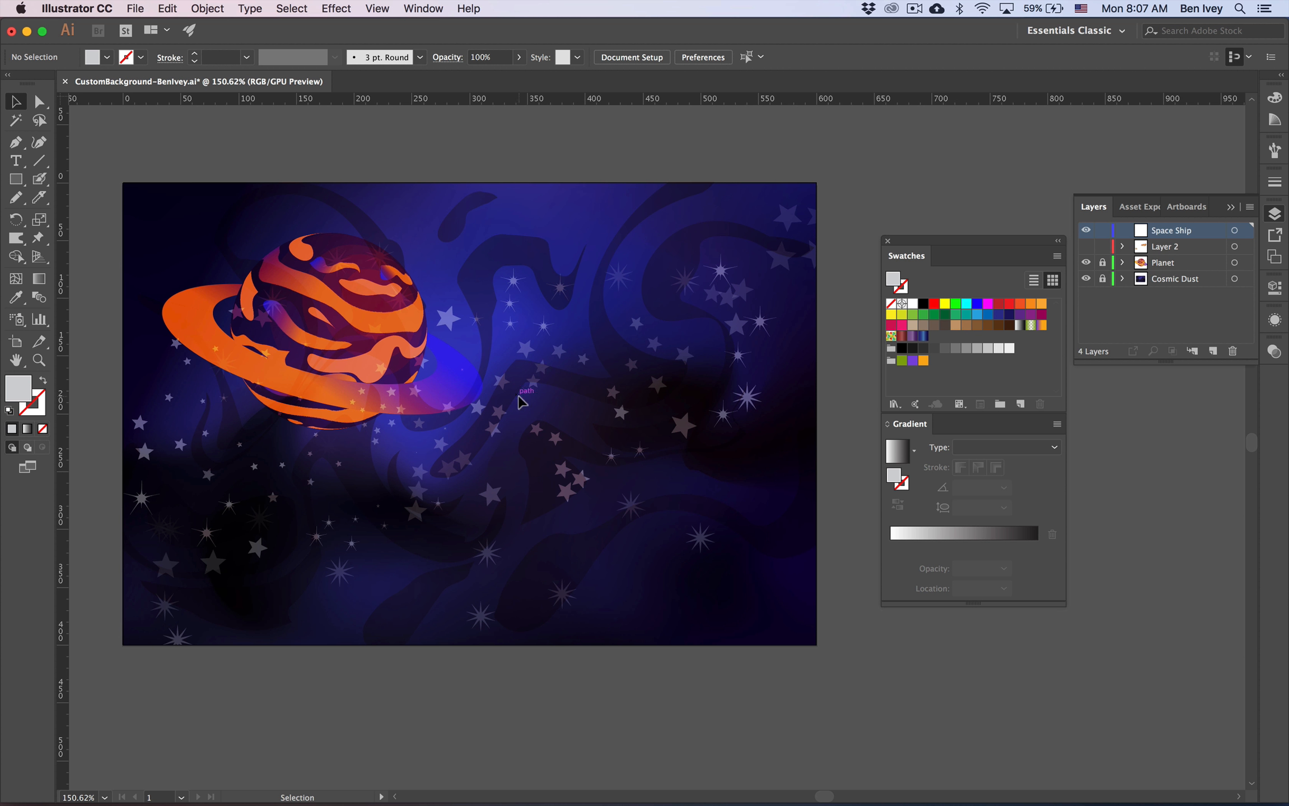
- Switch to Finder, preview the sketches in the Game Space Ship folder, and place SpaceShip2.jpg on the canvas just beside the artboard
scroll(520, 399, right, 15)
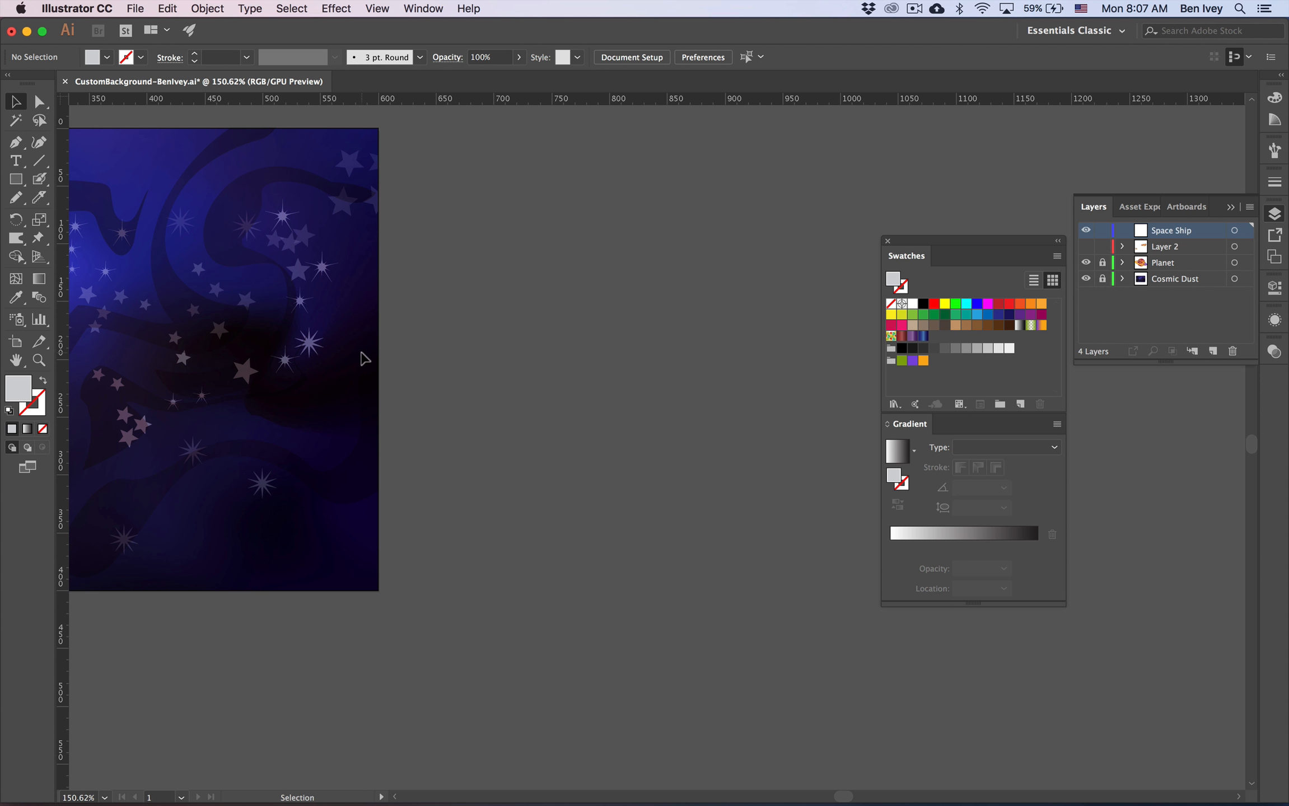
key(ctrl+Up)
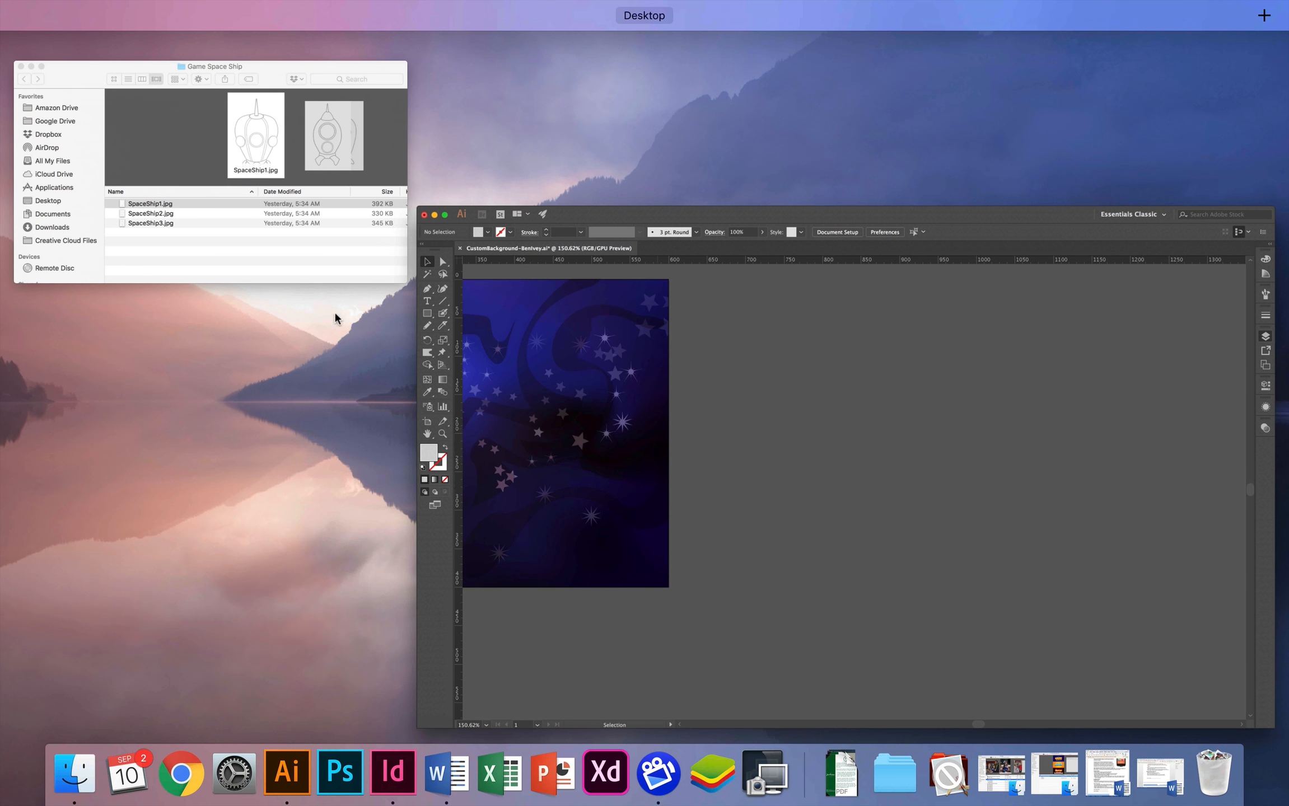
click(209, 175)
key(space)
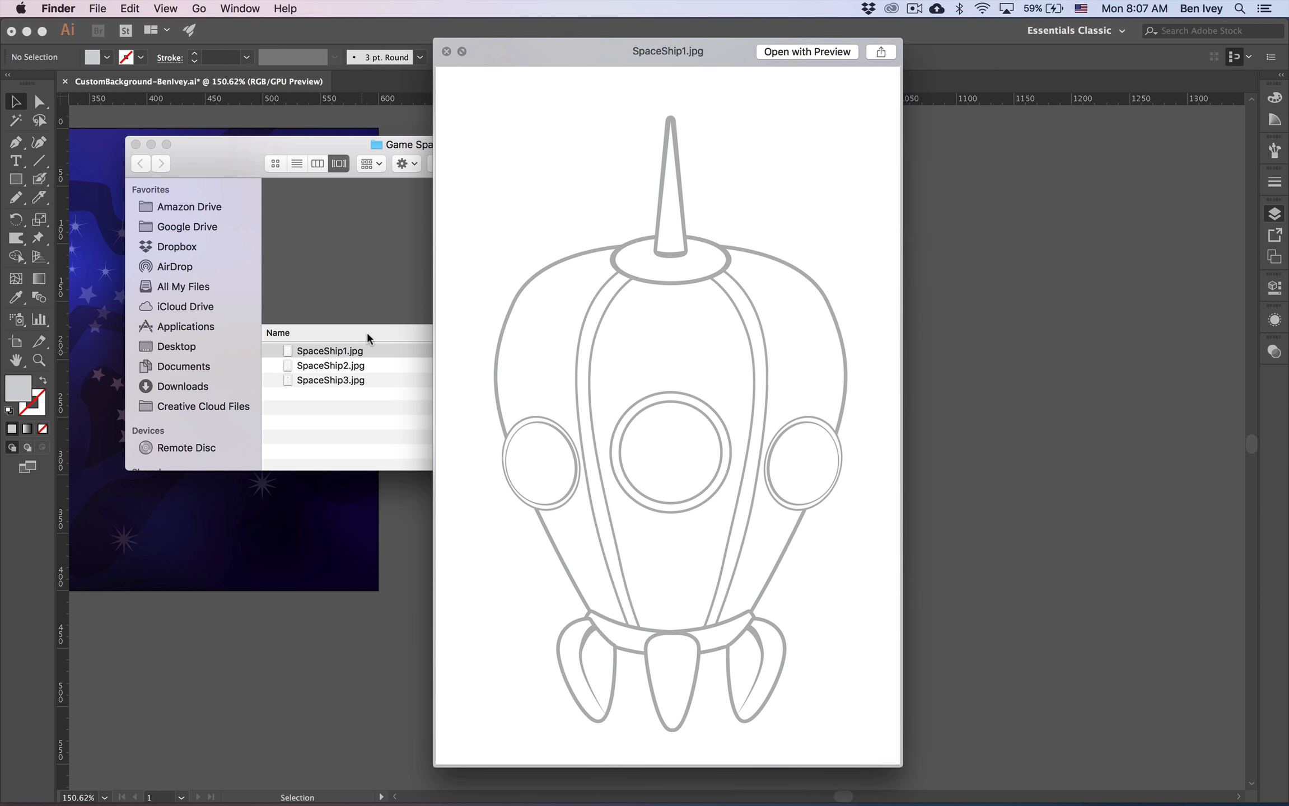
key(Down)
key(Down)
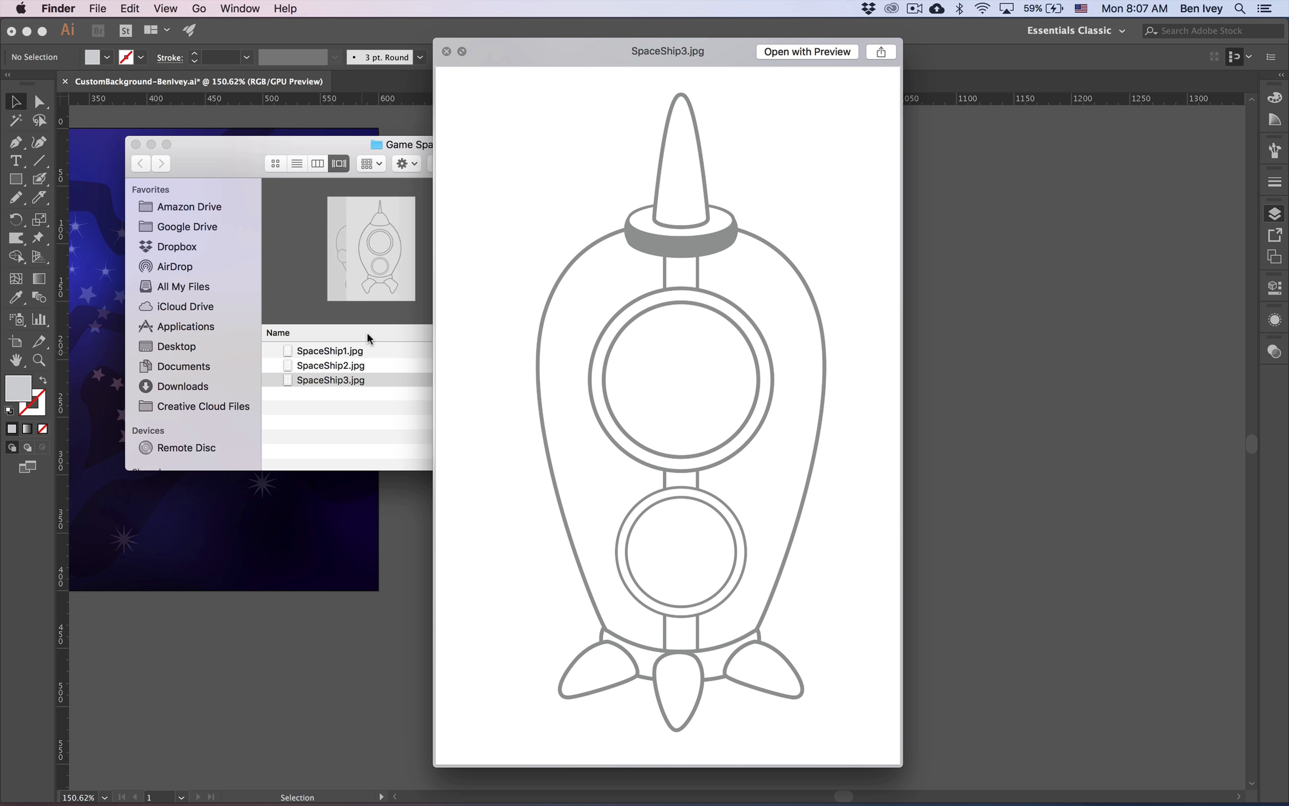
key(Up)
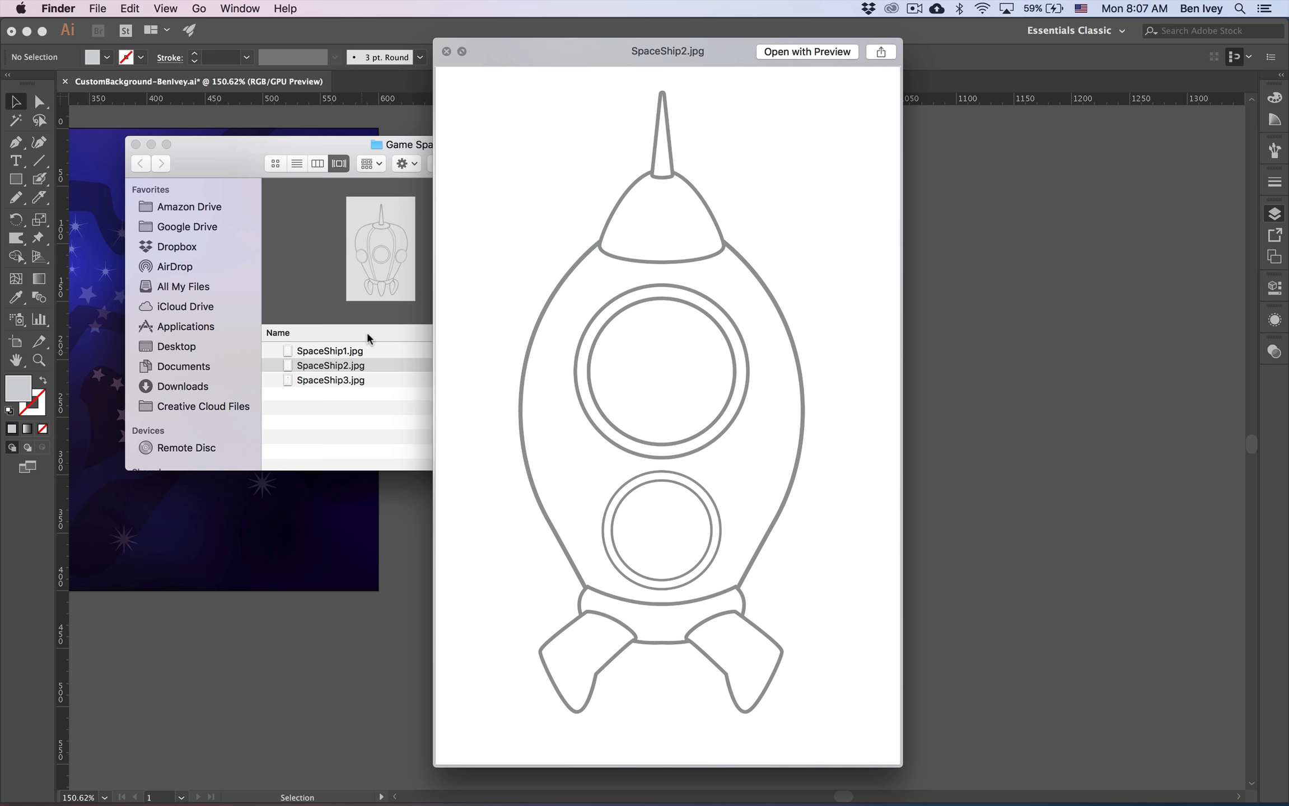
key(space)
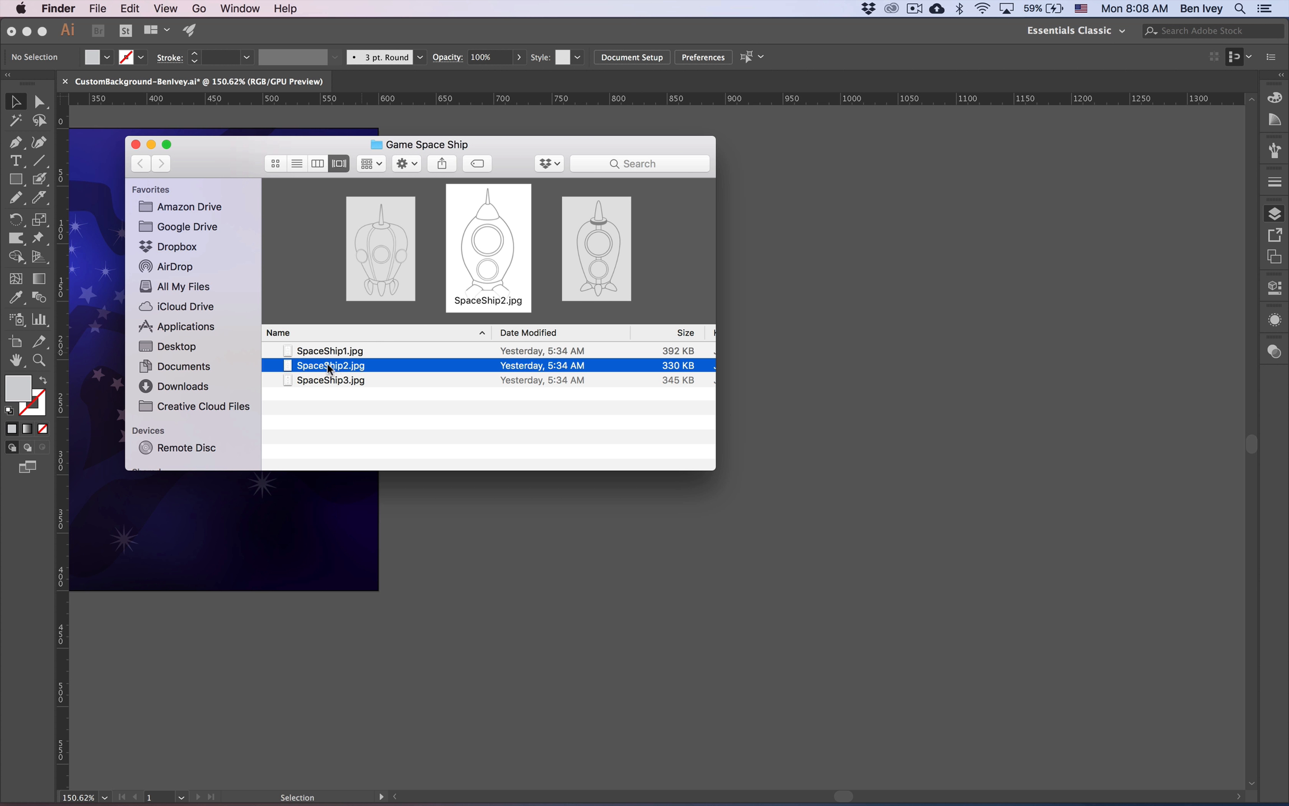
drag(329, 369, 450, 542)
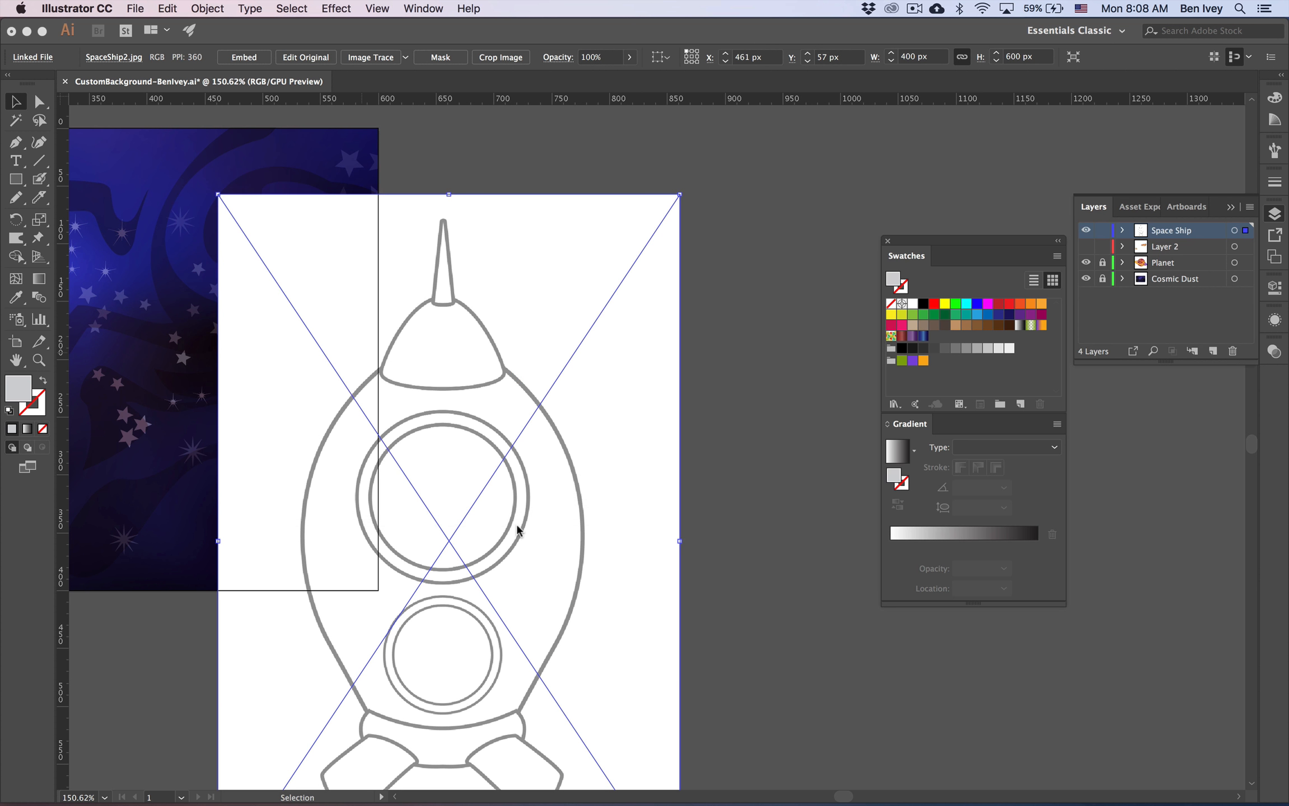
drag(446, 471, 615, 347)
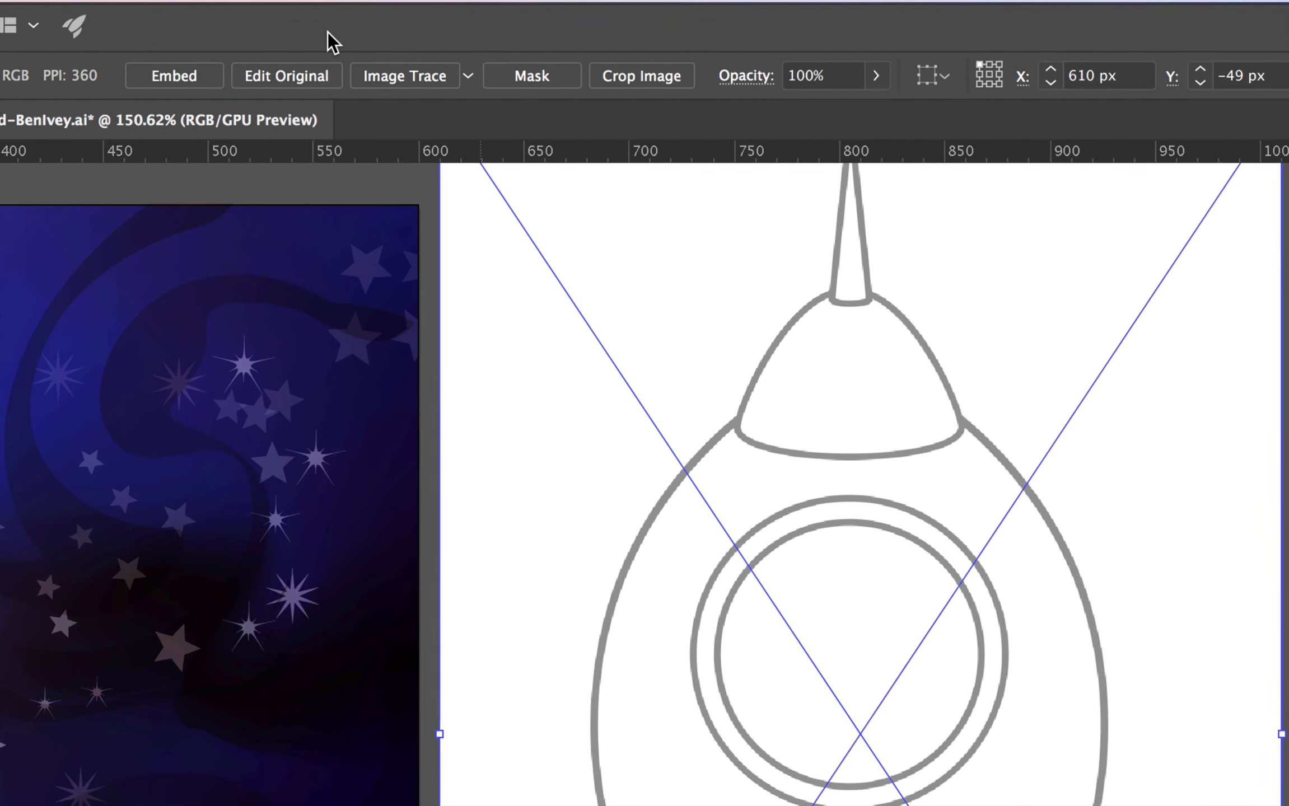
- Image-trace the placed spaceship sketch in black and white with threshold 172 and white ignored, and expand the tracing
click(356, 57)
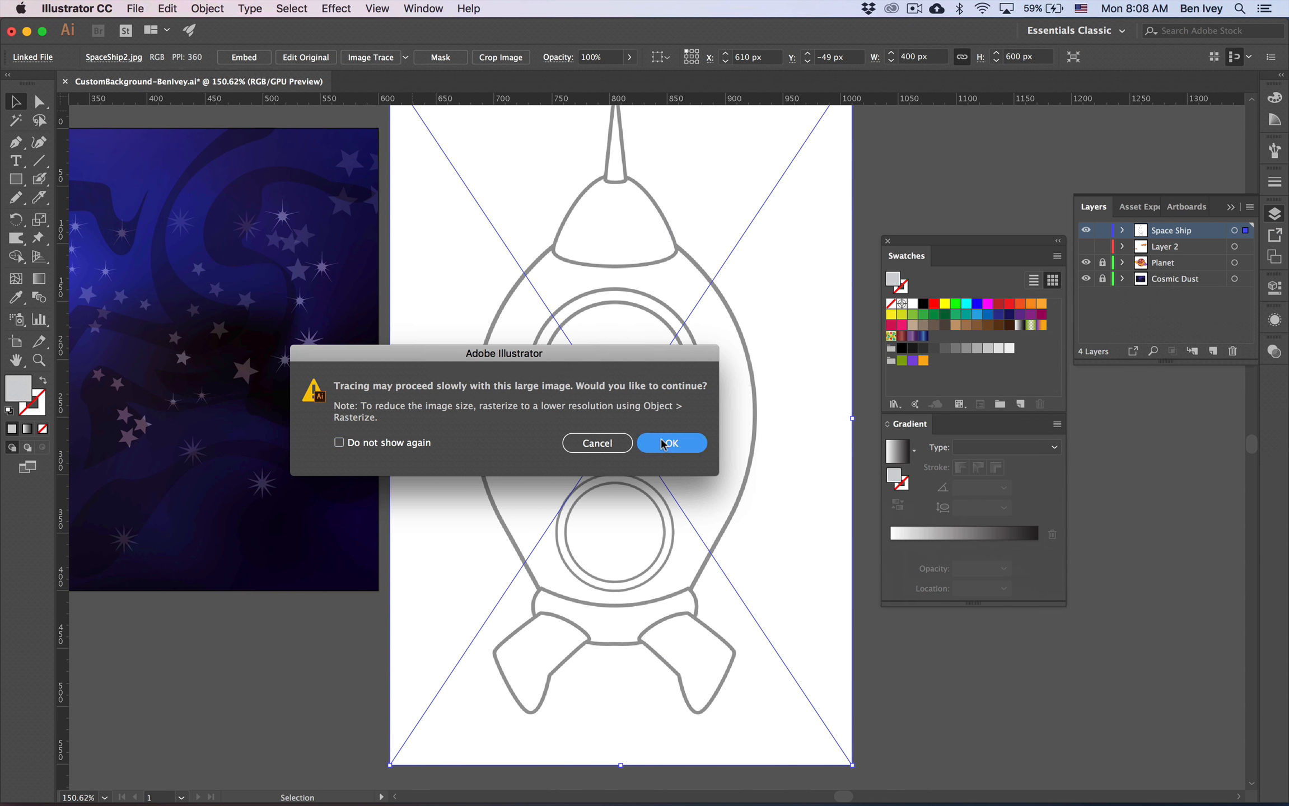
click(663, 444)
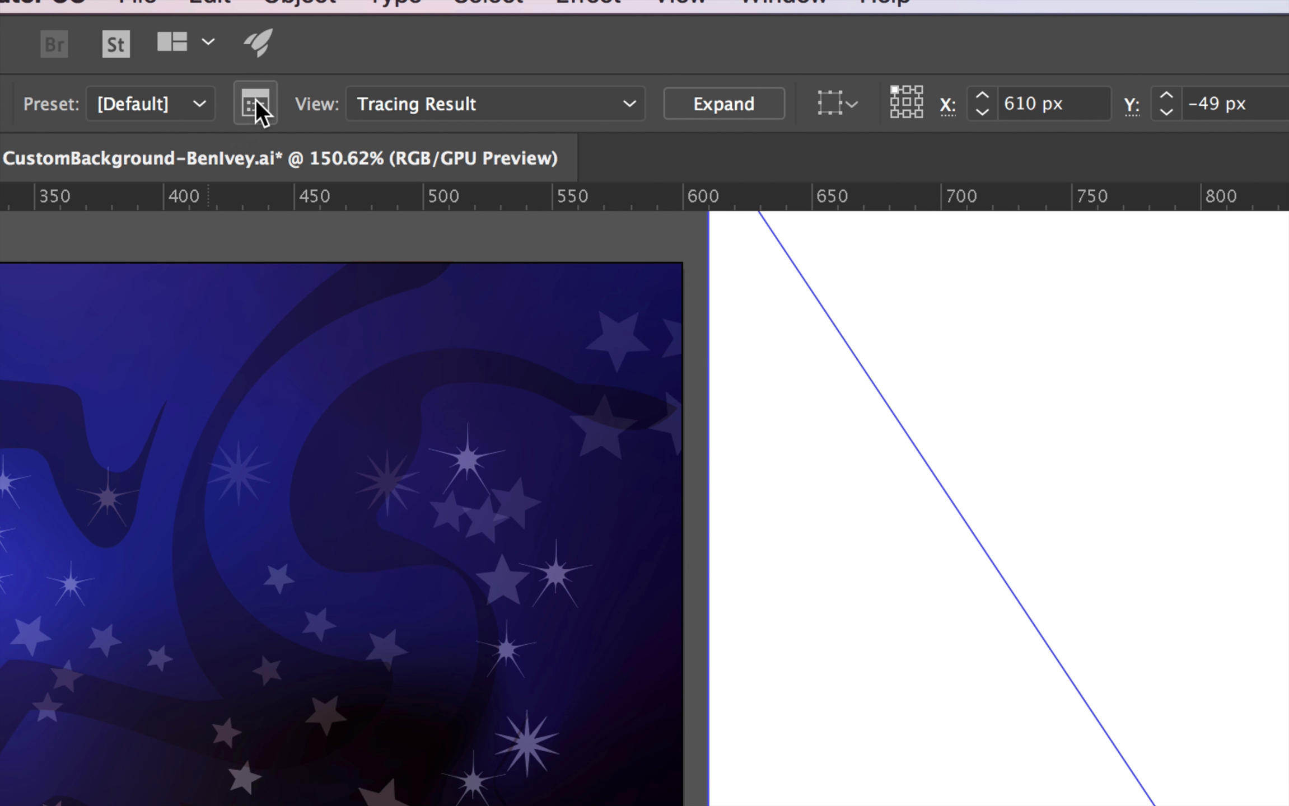
click(255, 102)
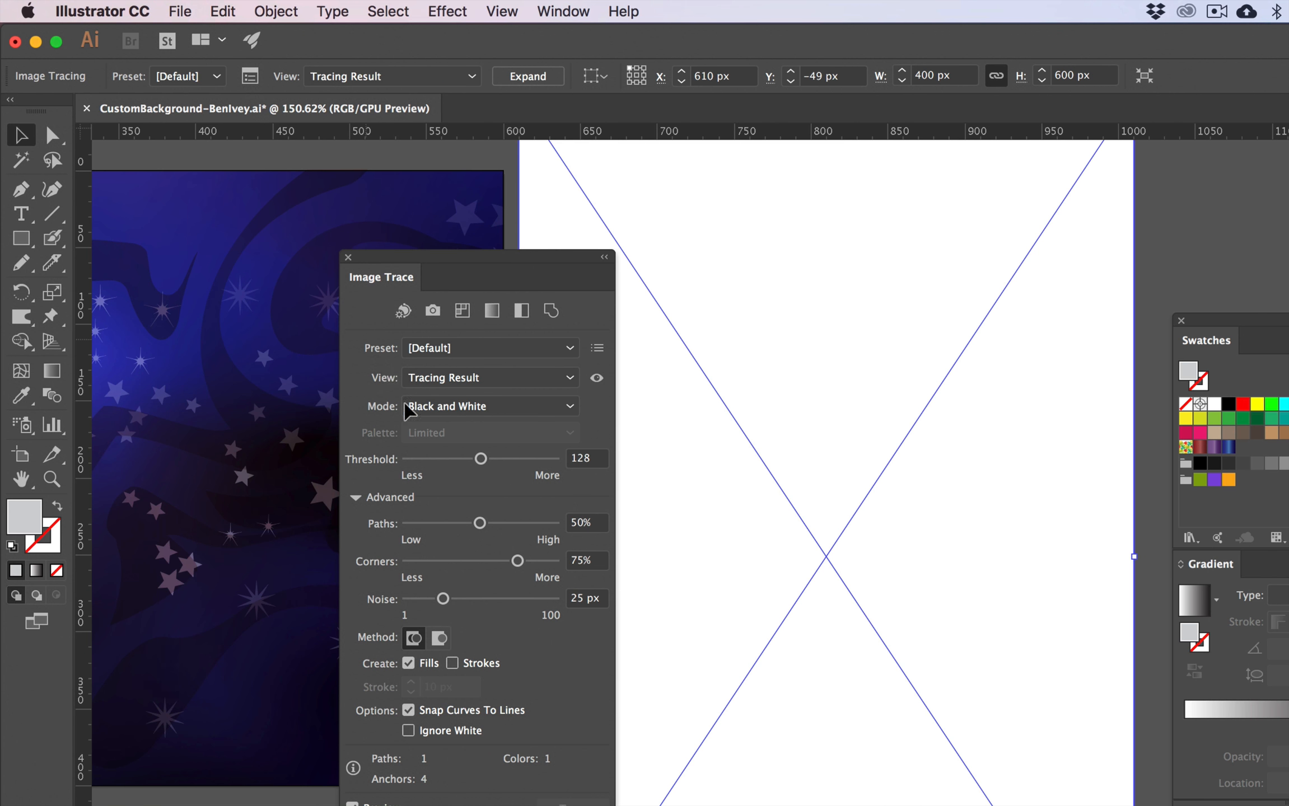
drag(480, 460, 508, 461)
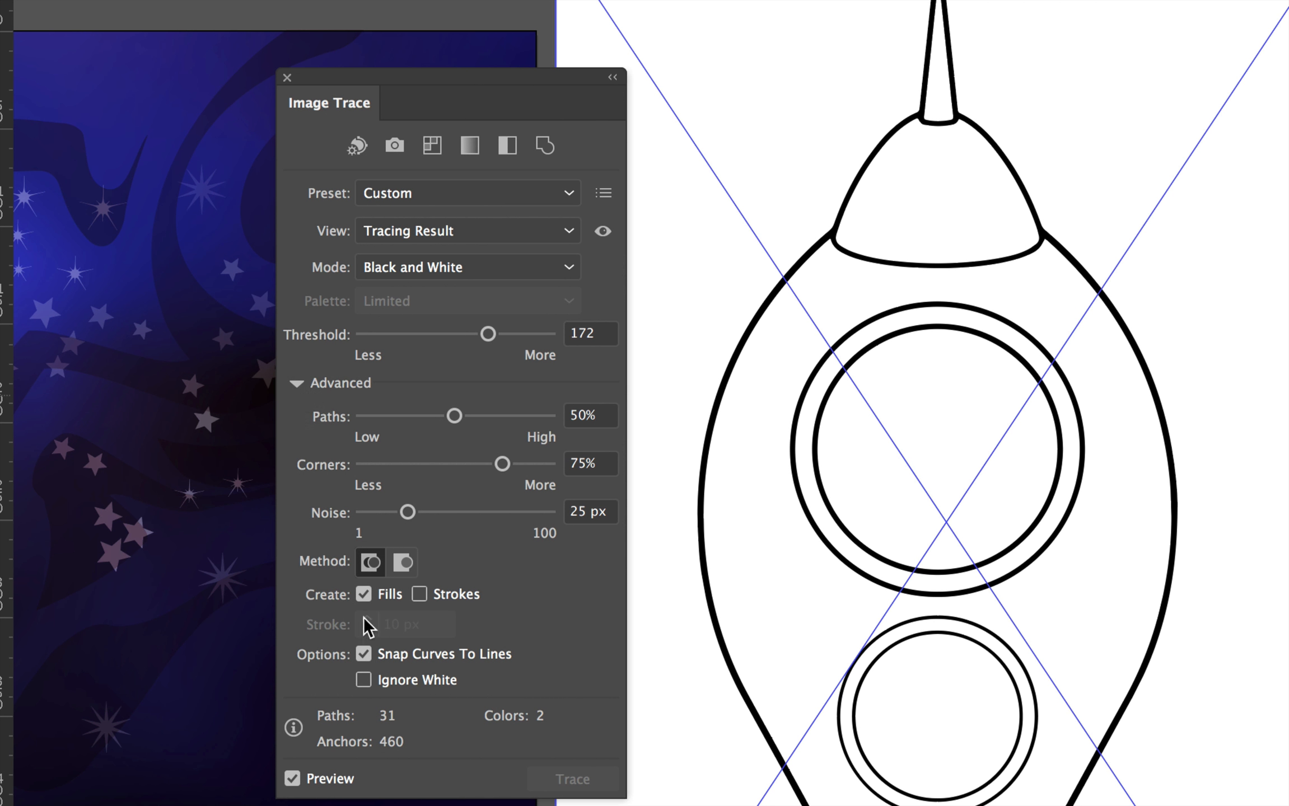
click(363, 680)
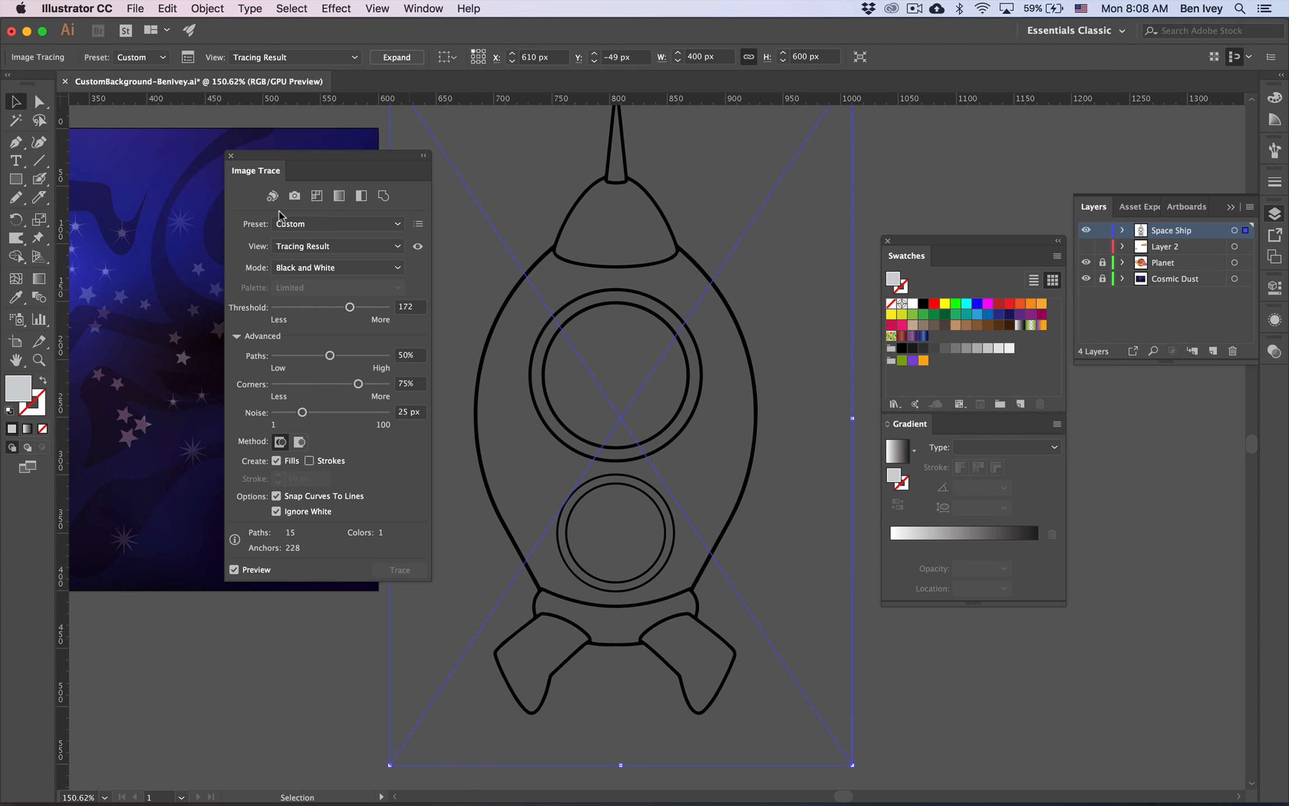
click(232, 157)
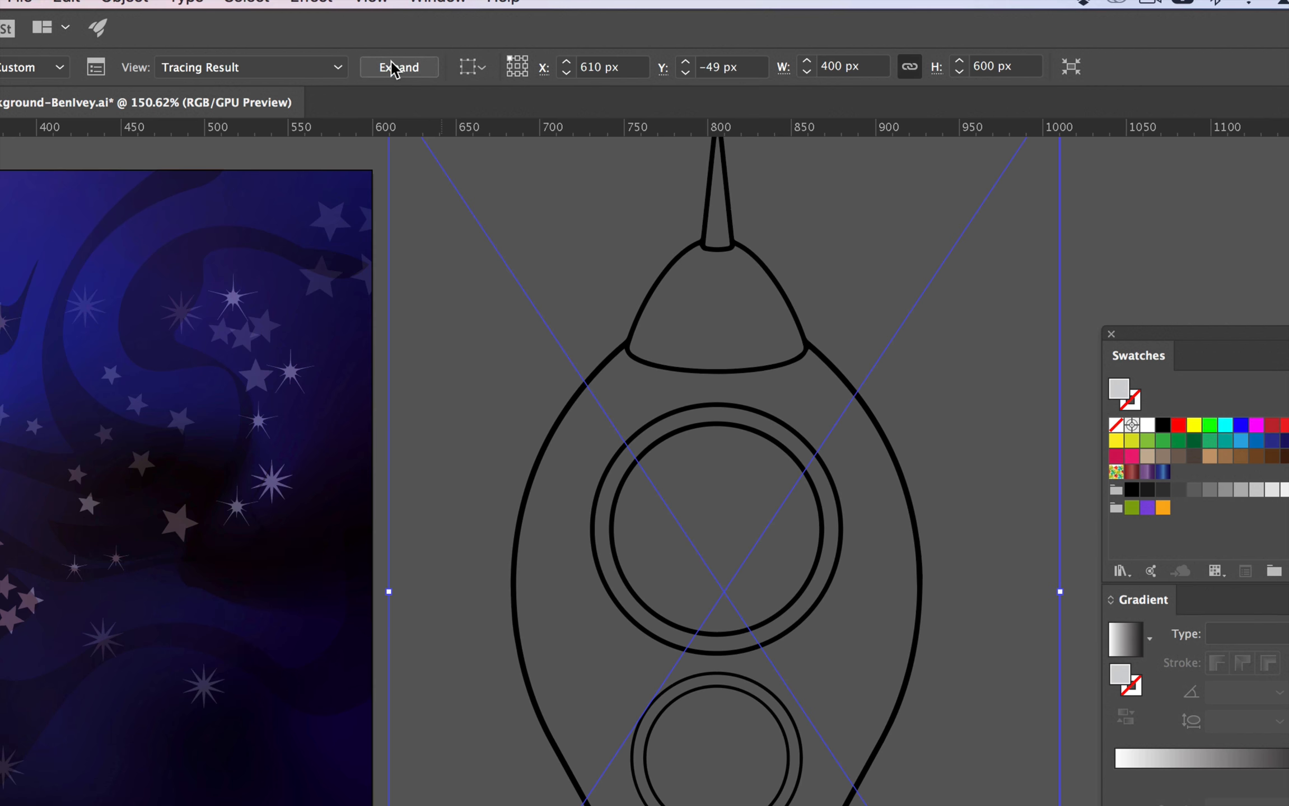
click(391, 62)
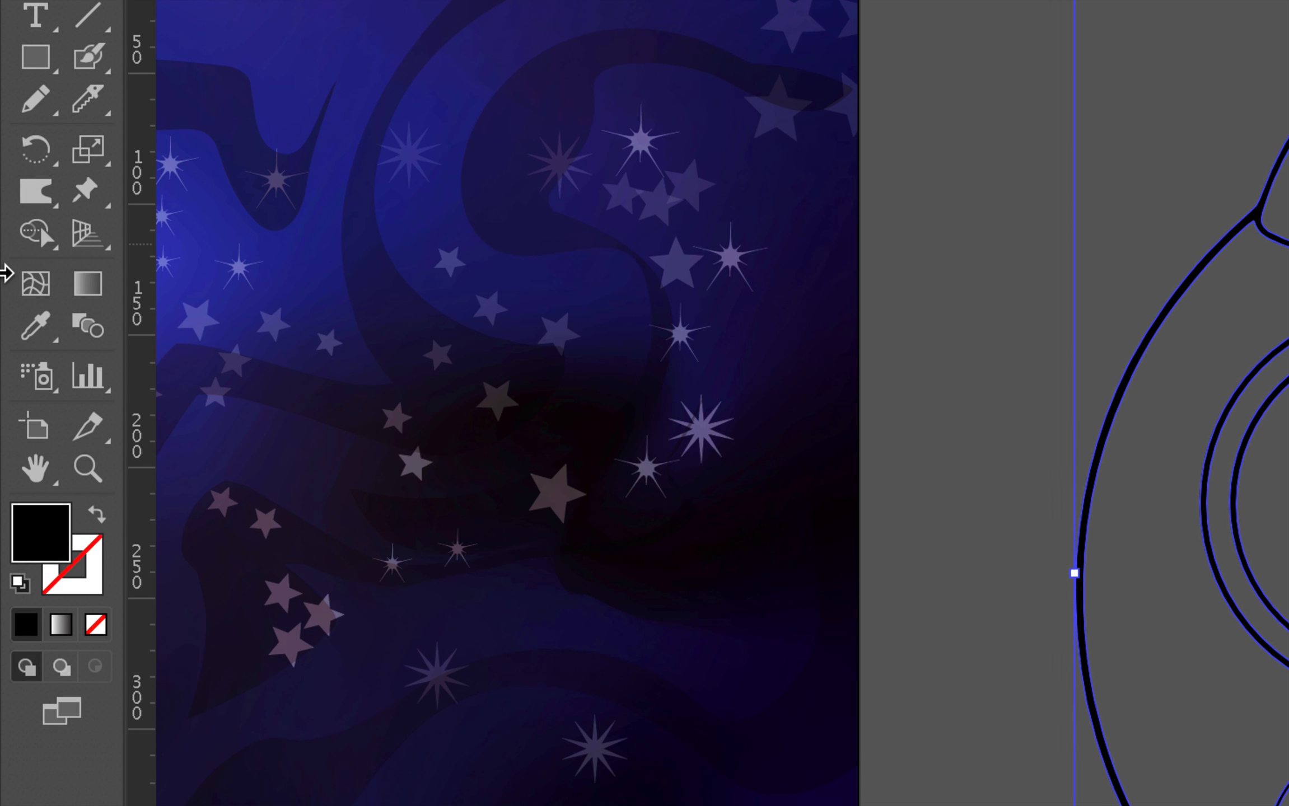
- Turn the expanded rocket outlines into a Live Paint group by filling the main hull with dark red
click(15, 261)
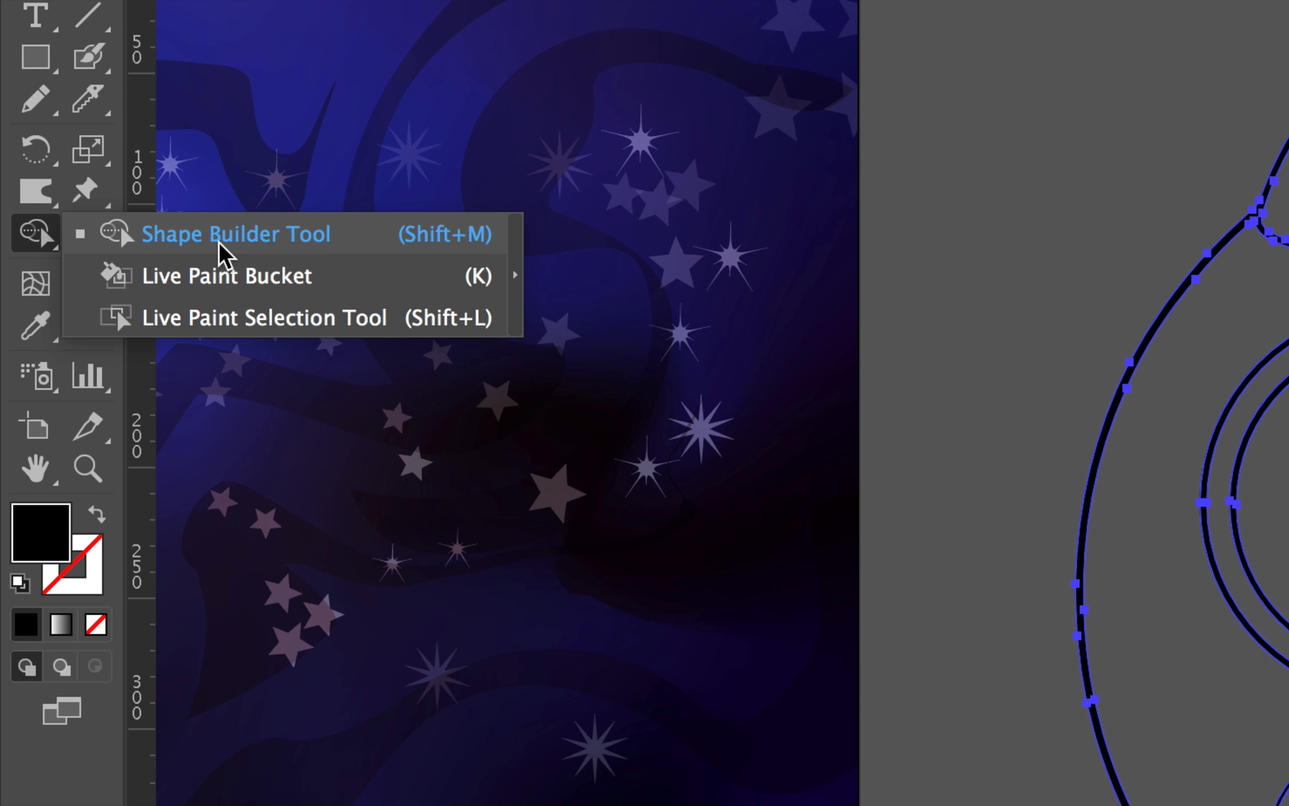
click(224, 285)
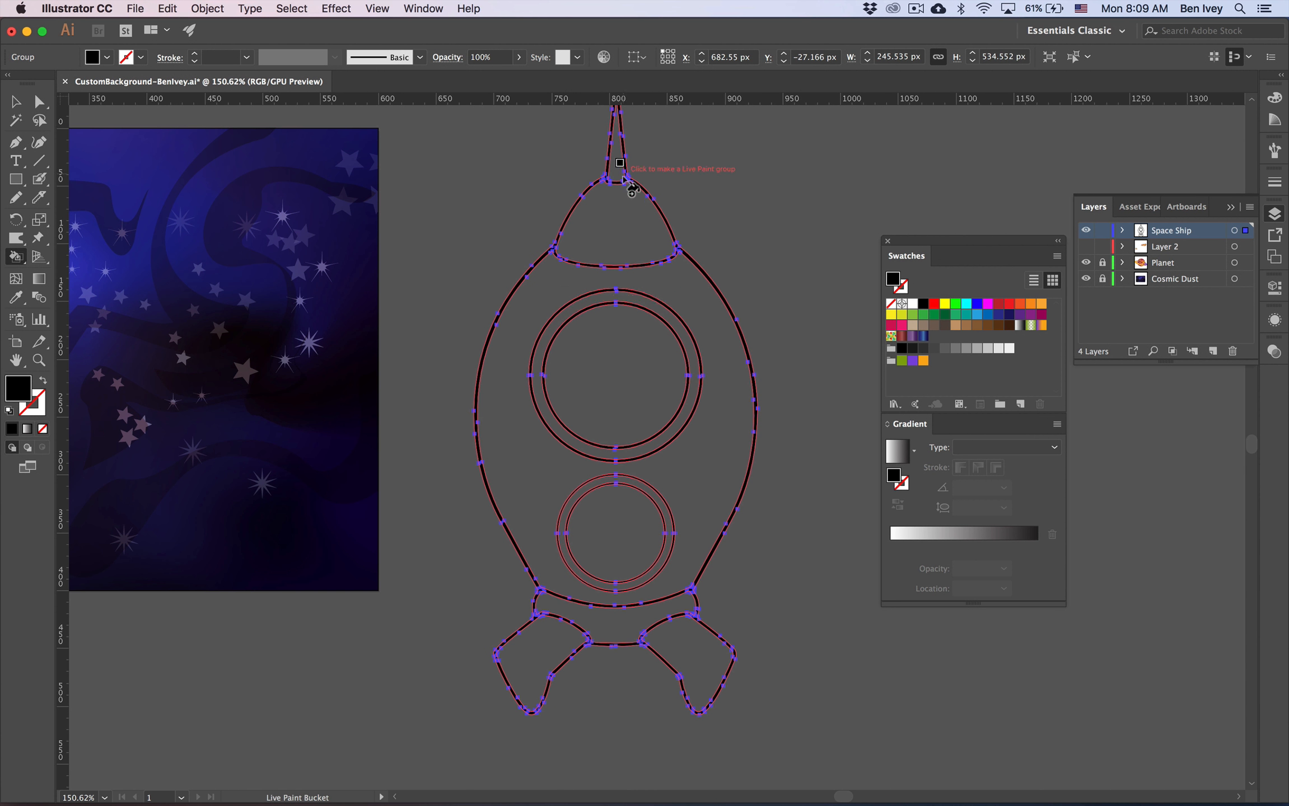
click(653, 425)
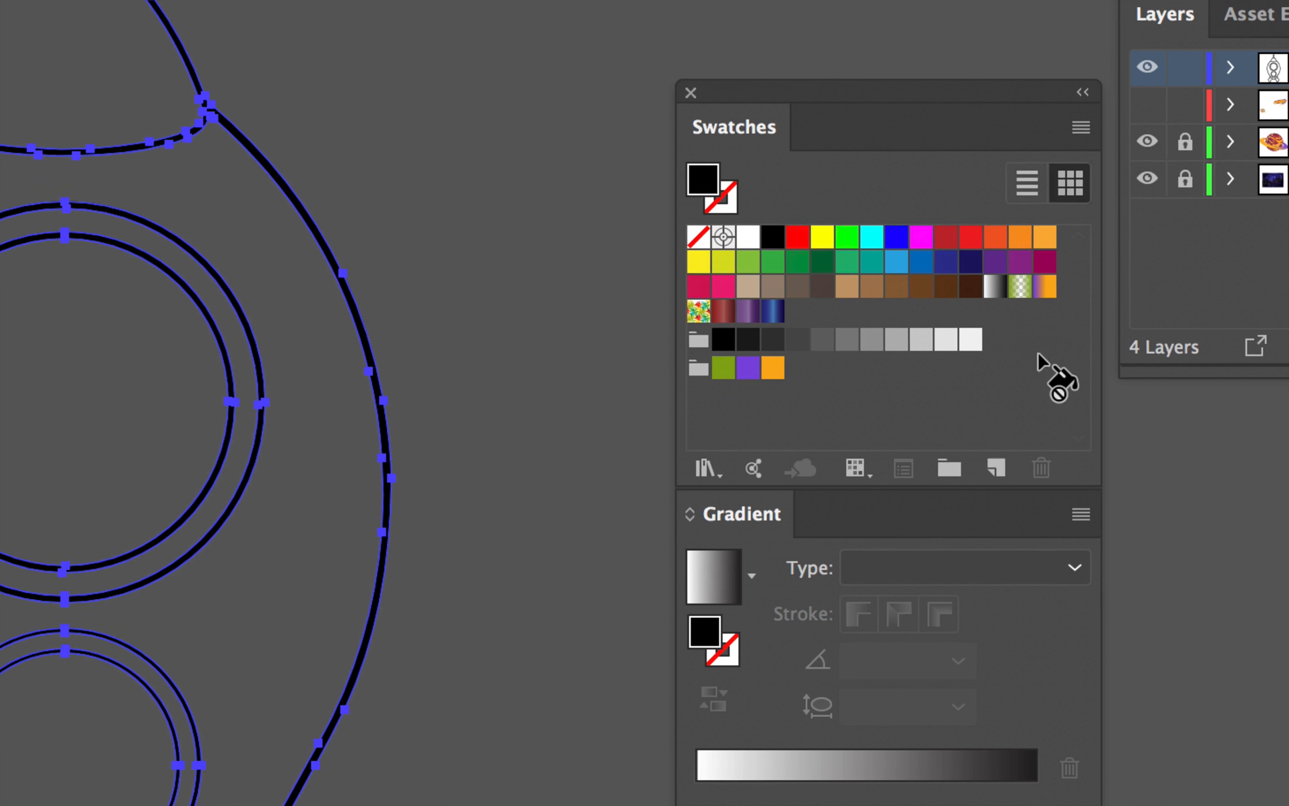
click(945, 238)
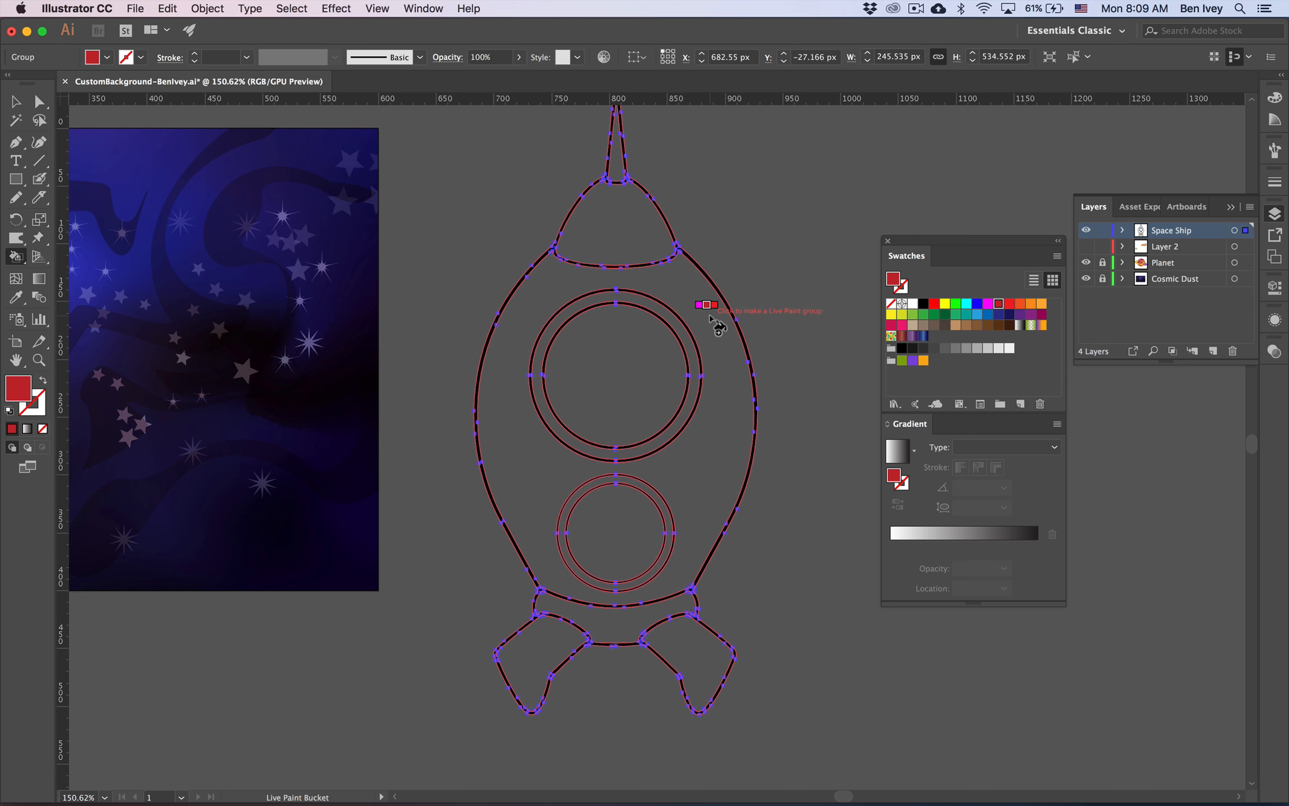
click(710, 316)
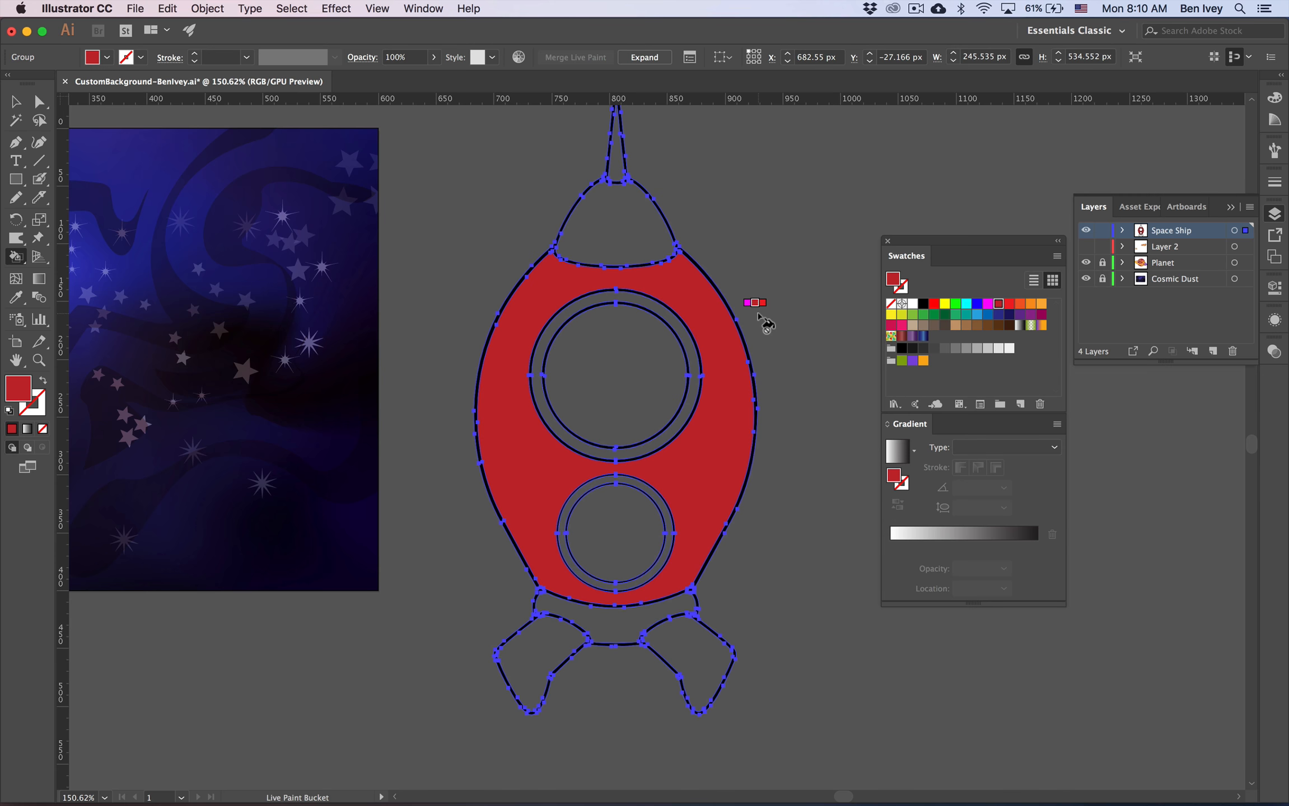
- Fill the rocket's nose cone with medium gray and the spike above it with very light gray using Live Paint
scroll(761, 319, up, 2)
scroll(761, 319, right, 1)
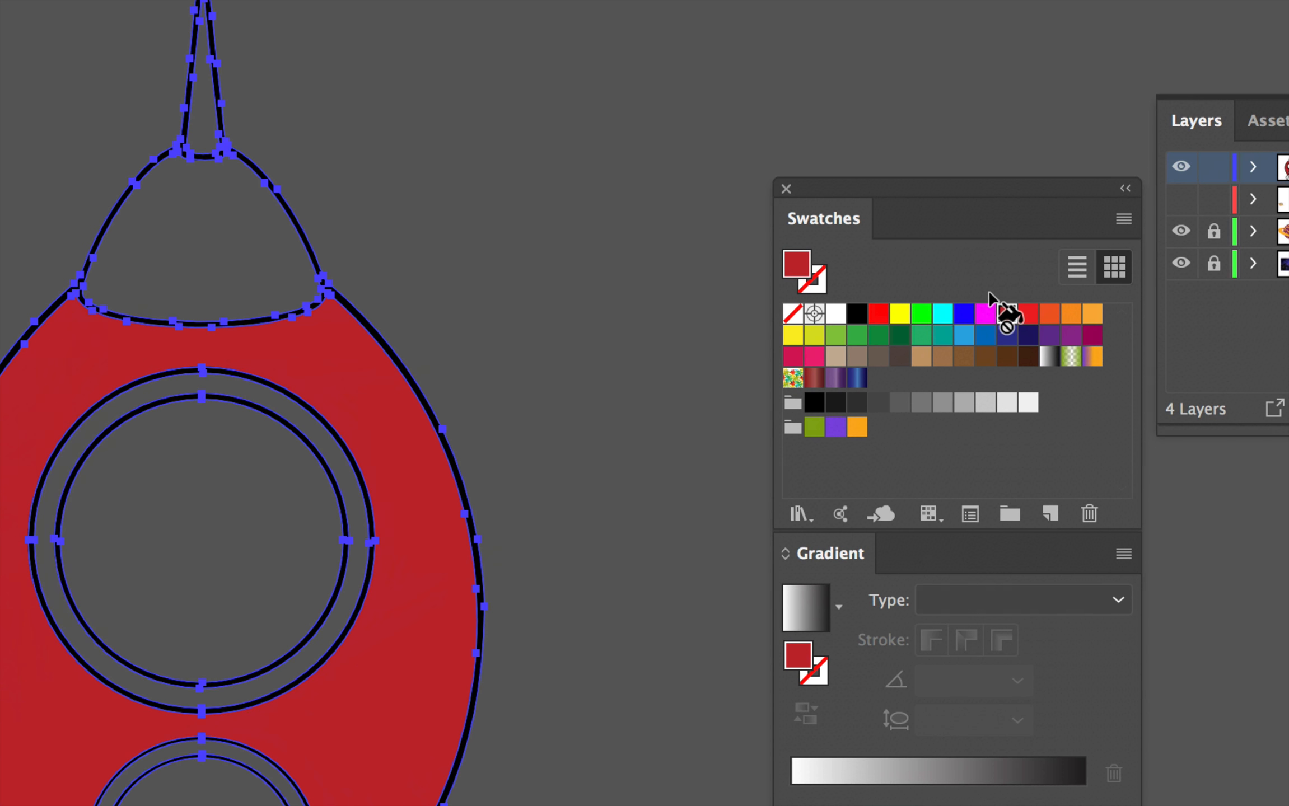
click(943, 403)
click(963, 404)
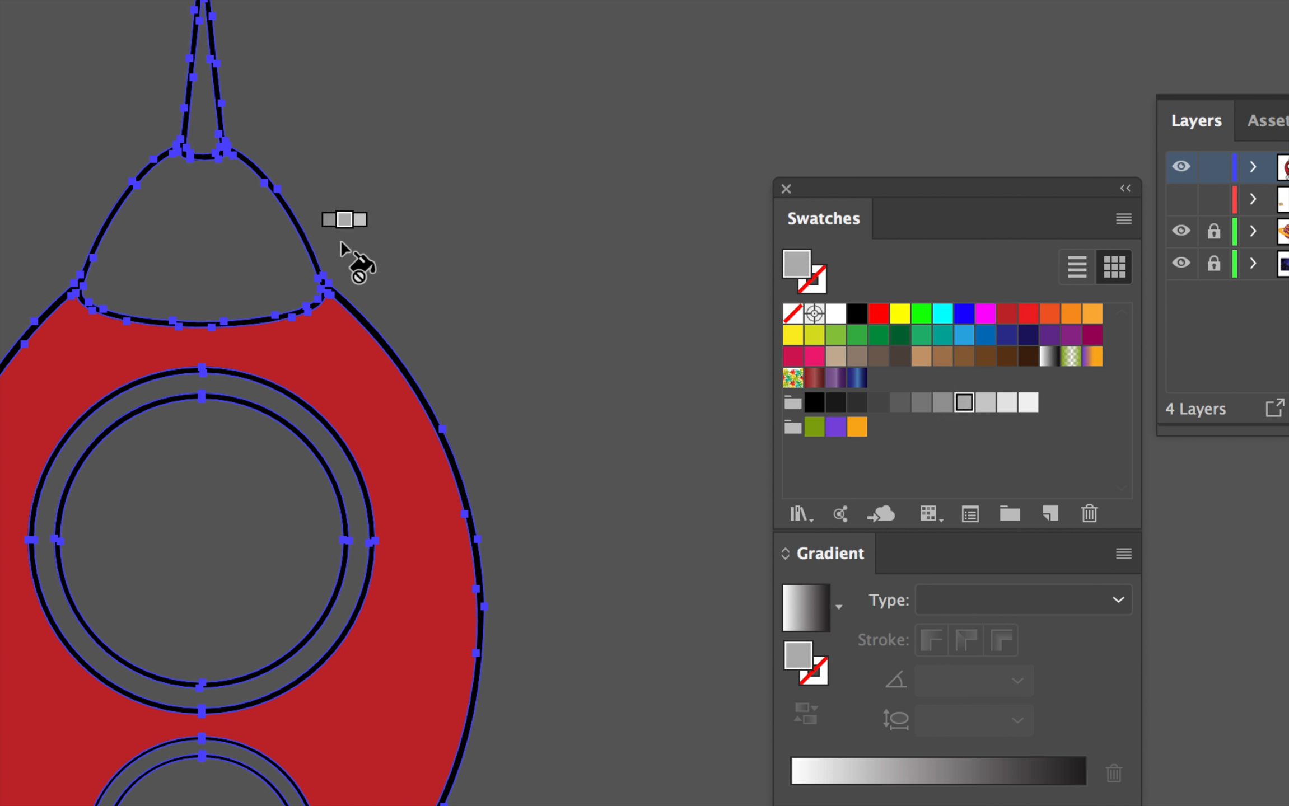
click(276, 263)
click(1007, 404)
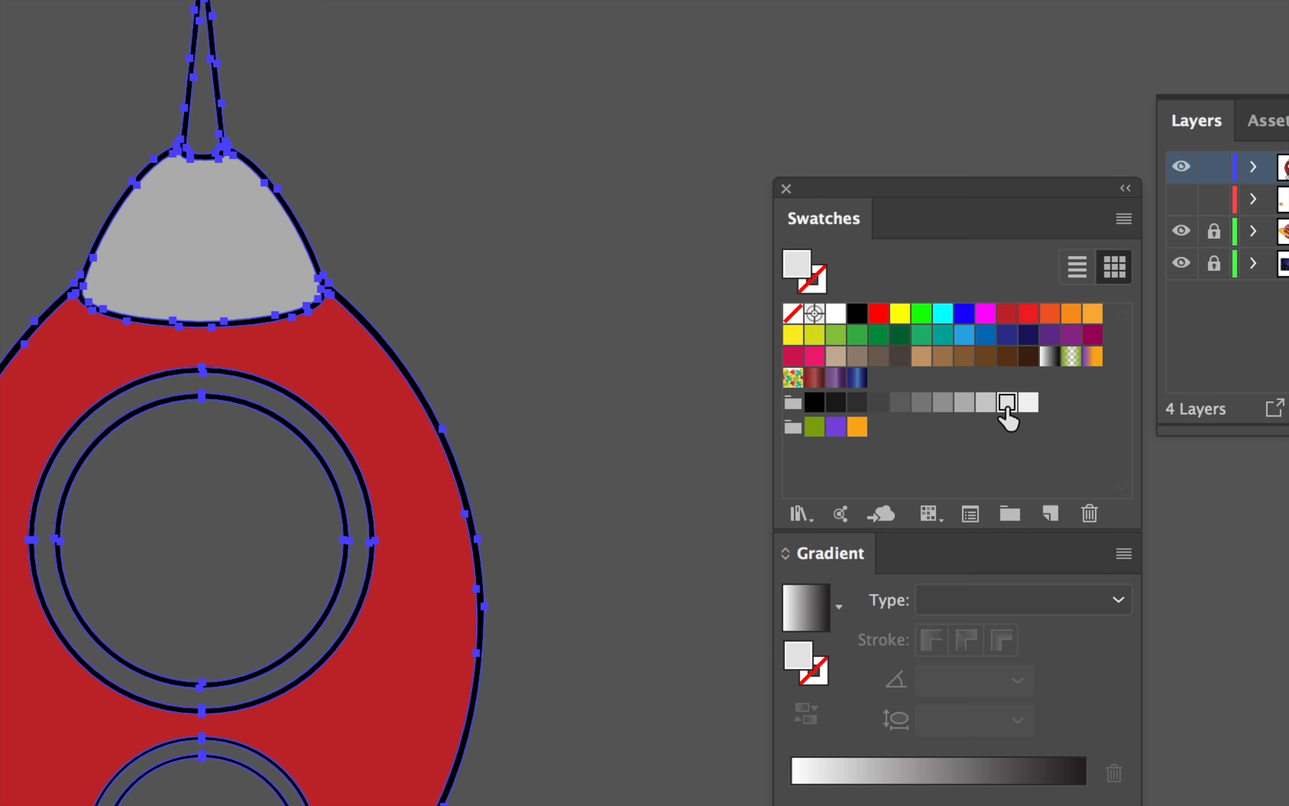
click(215, 120)
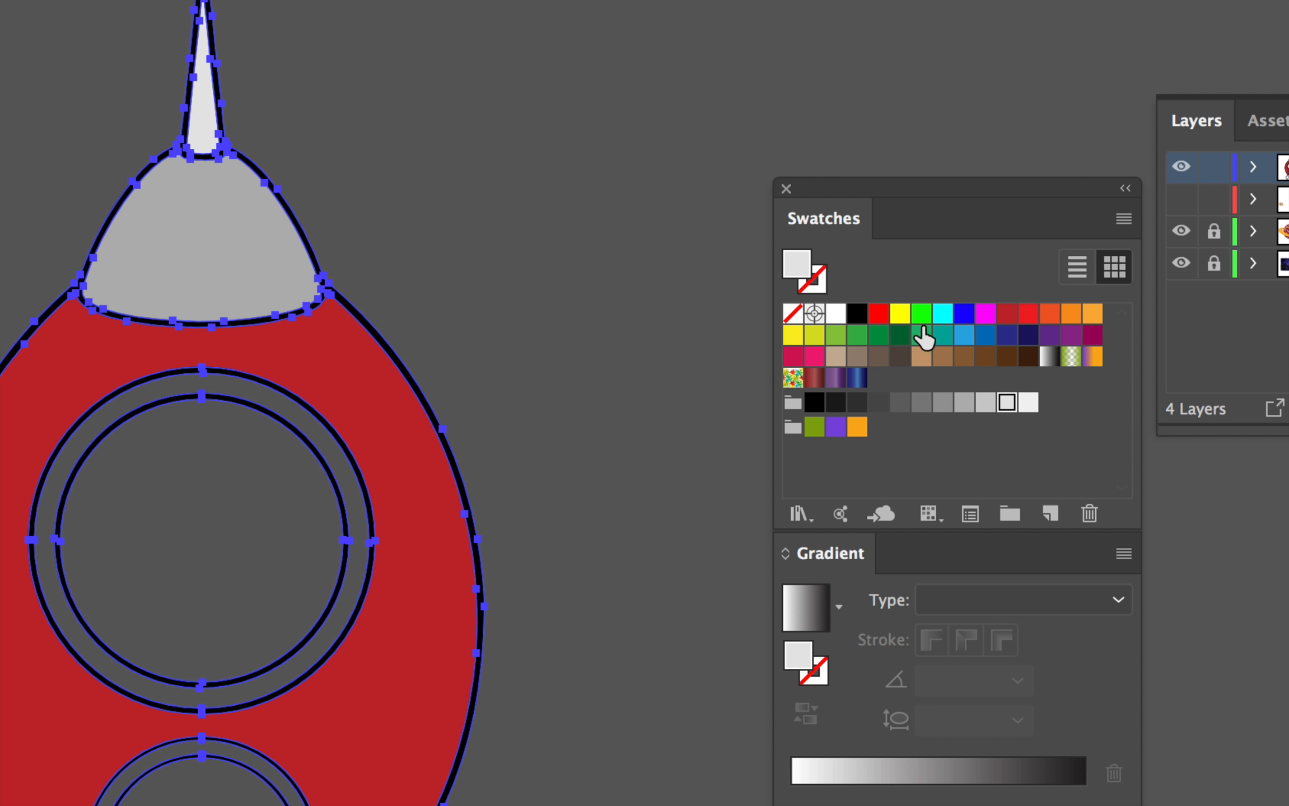
- Fill the large and small round windows of the rocket with cyan
click(942, 314)
click(322, 470)
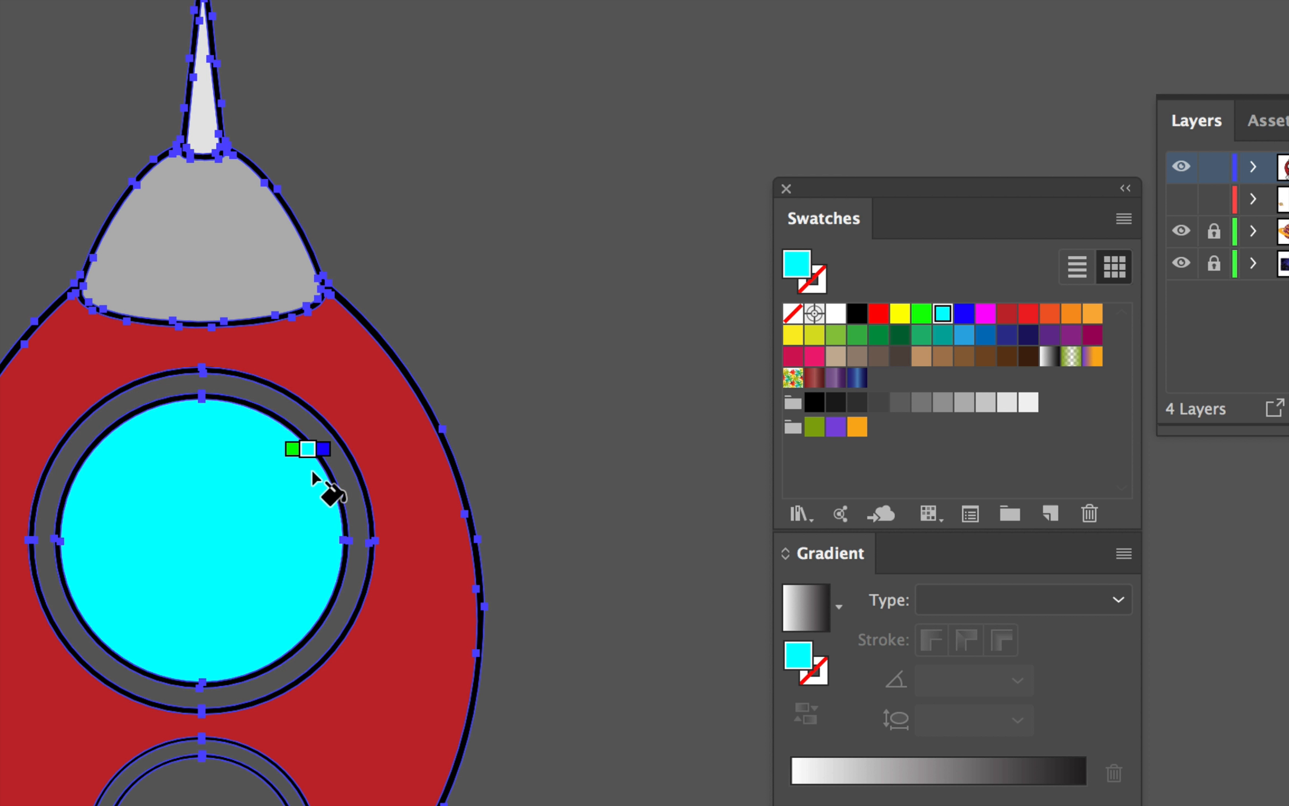
scroll(331, 509, down, 7)
click(315, 505)
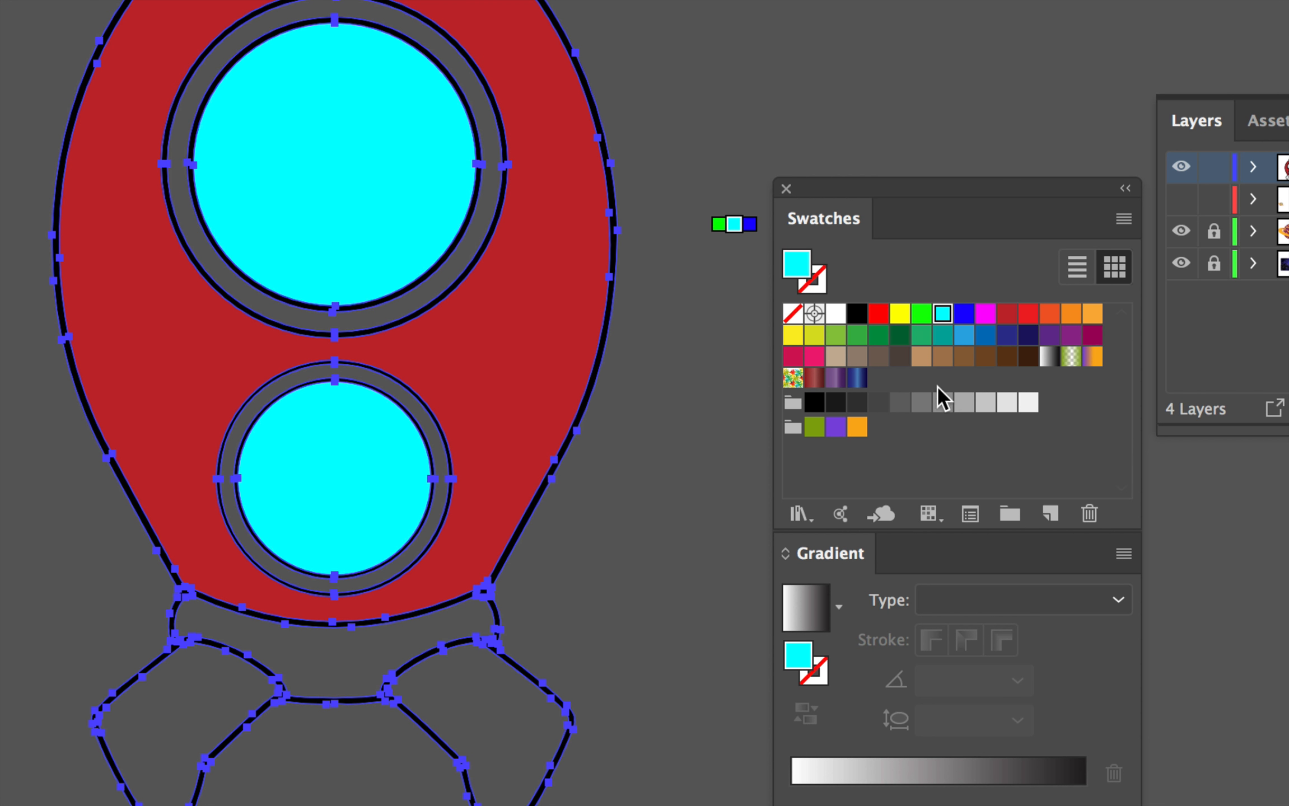
- Fill the rings around both round windows with a medium-dark gray
click(923, 358)
click(943, 402)
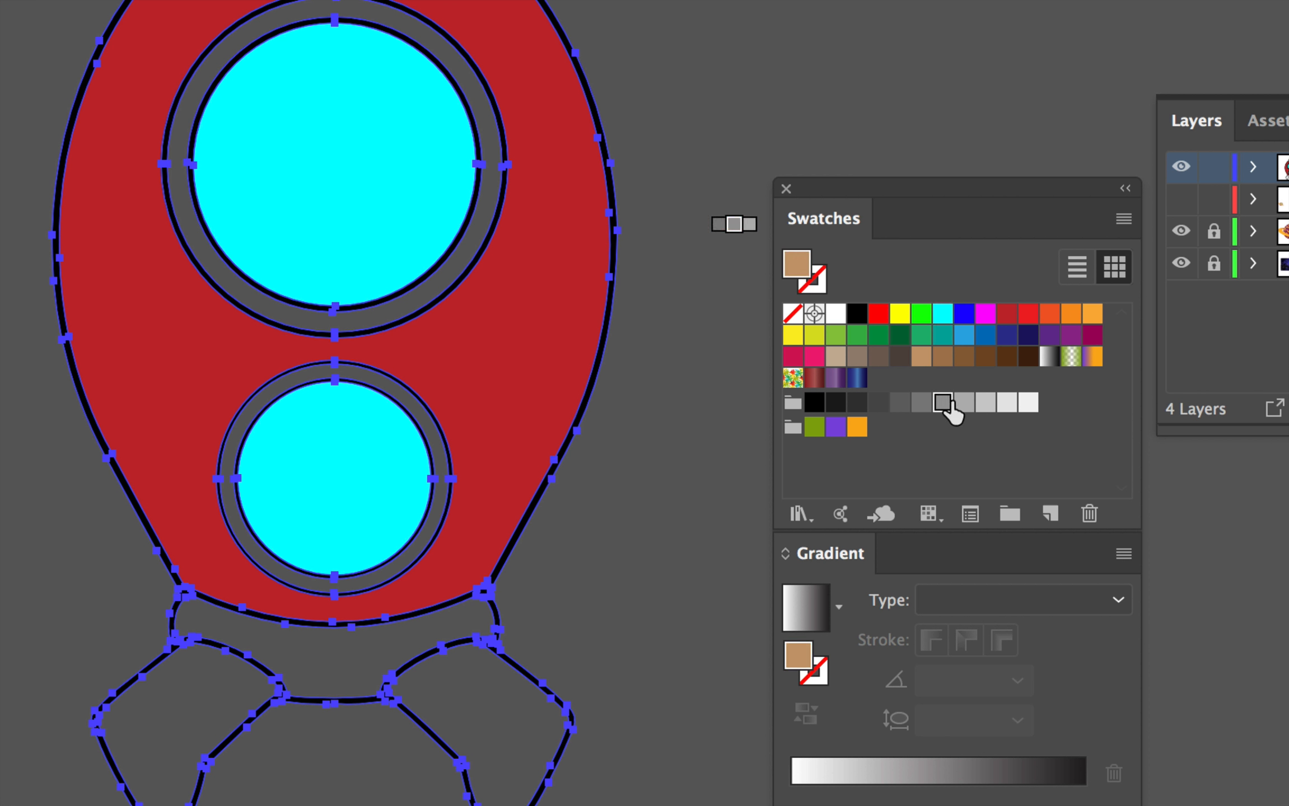
click(486, 169)
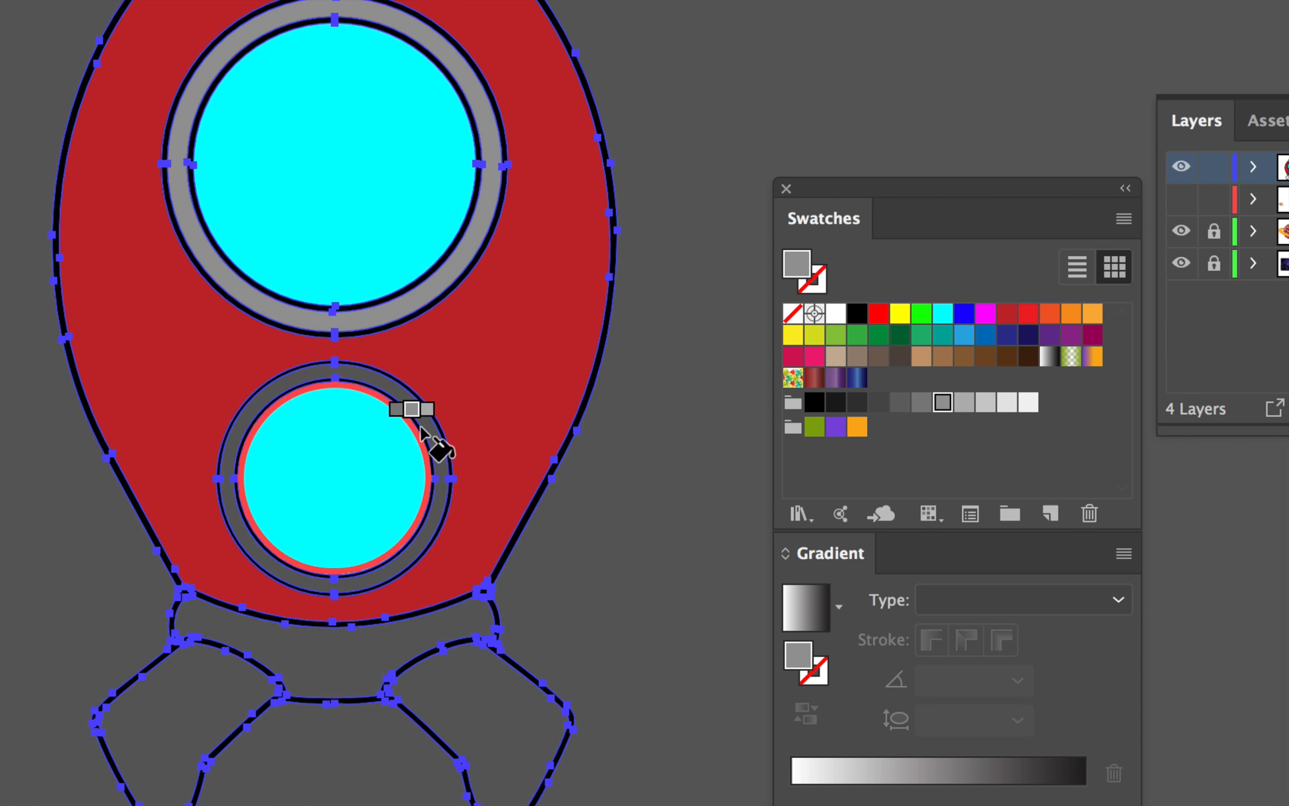
click(435, 438)
- Fill both fins at the base of the rocket with light gray
scroll(431, 433, down, 5)
scroll(426, 430, down, 5)
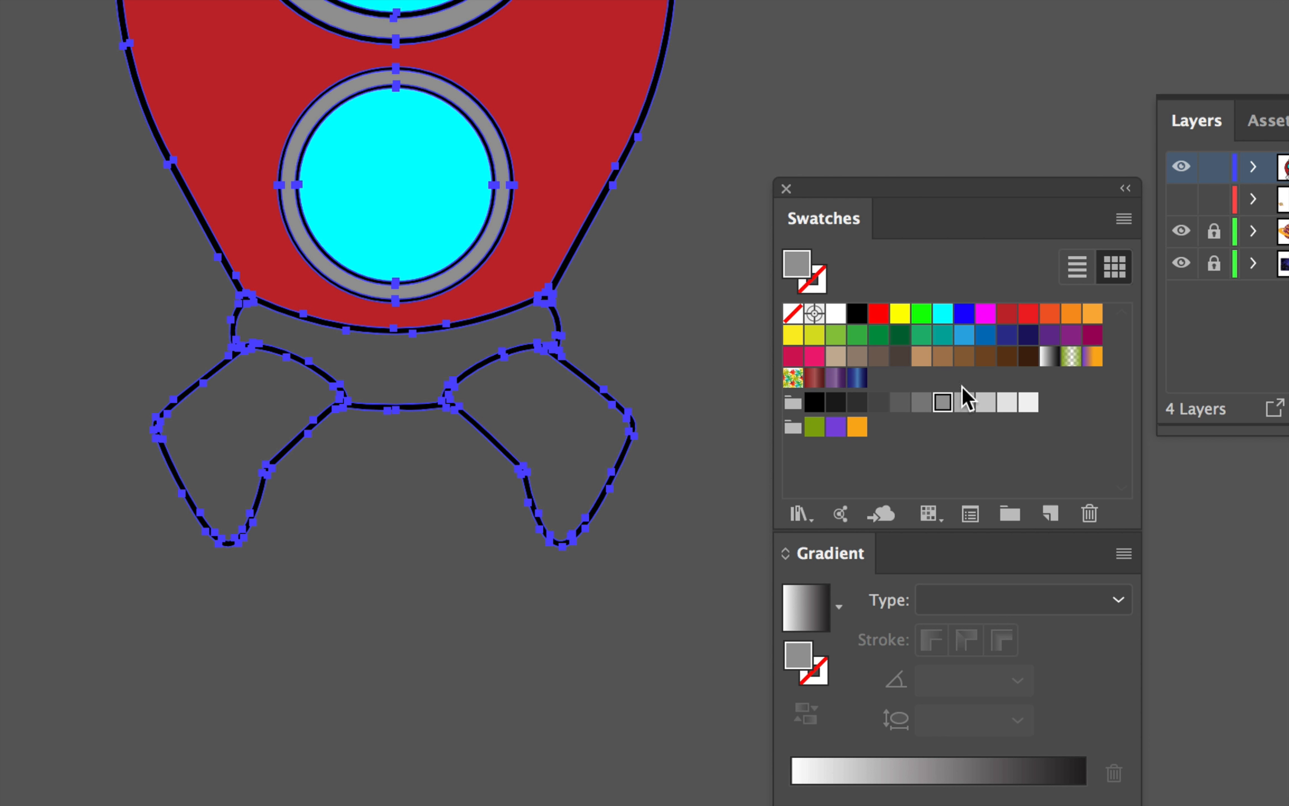
click(985, 402)
click(569, 415)
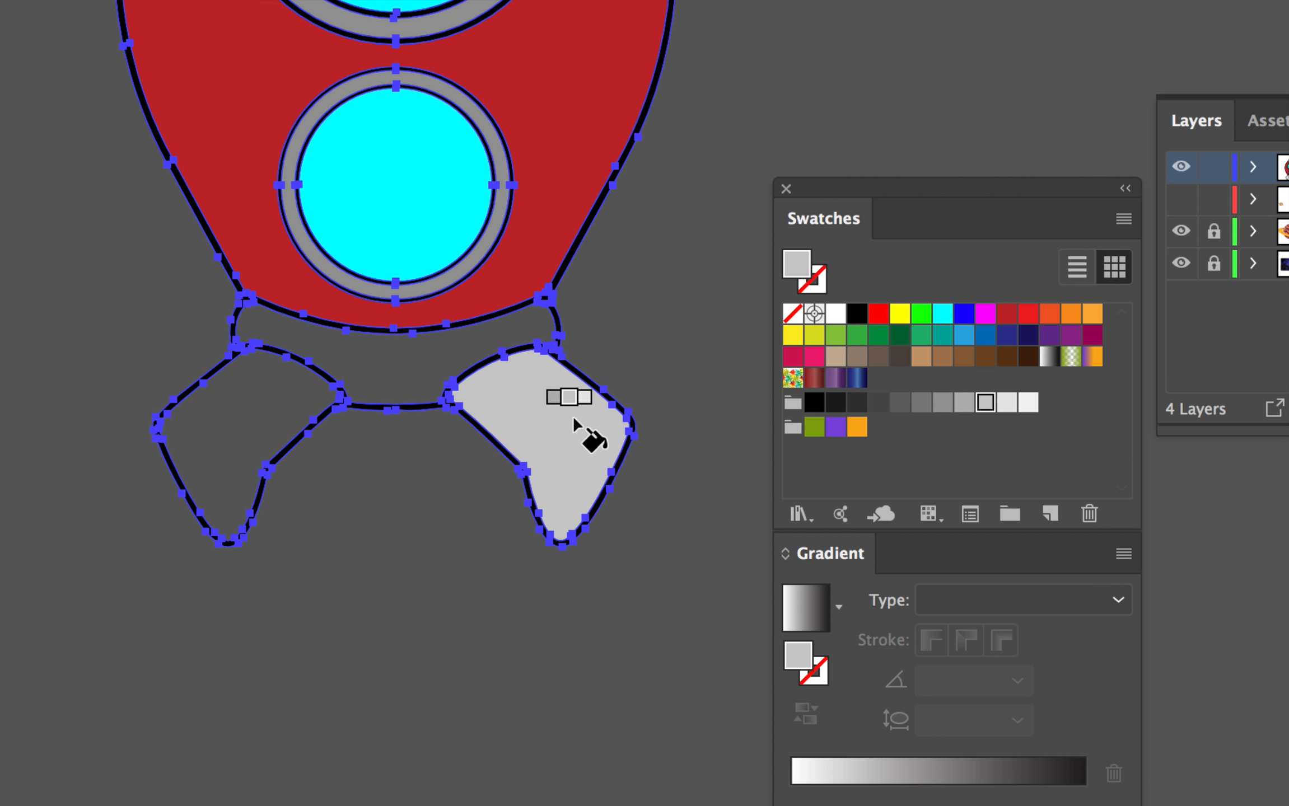
click(235, 395)
- Fill the band between the rocket's body and its fins with light brown
click(921, 358)
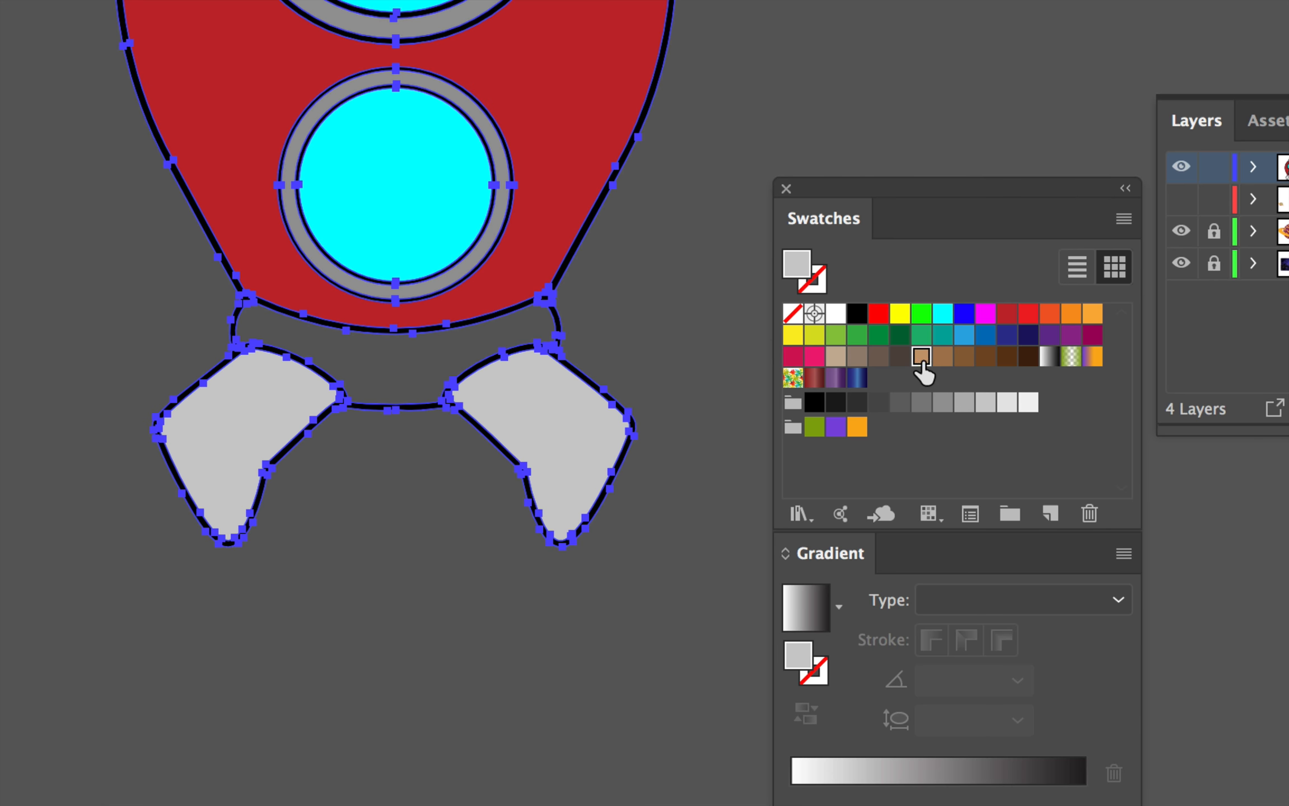
click(441, 375)
scroll(722, 343, up, 10)
scroll(722, 343, right, 6)
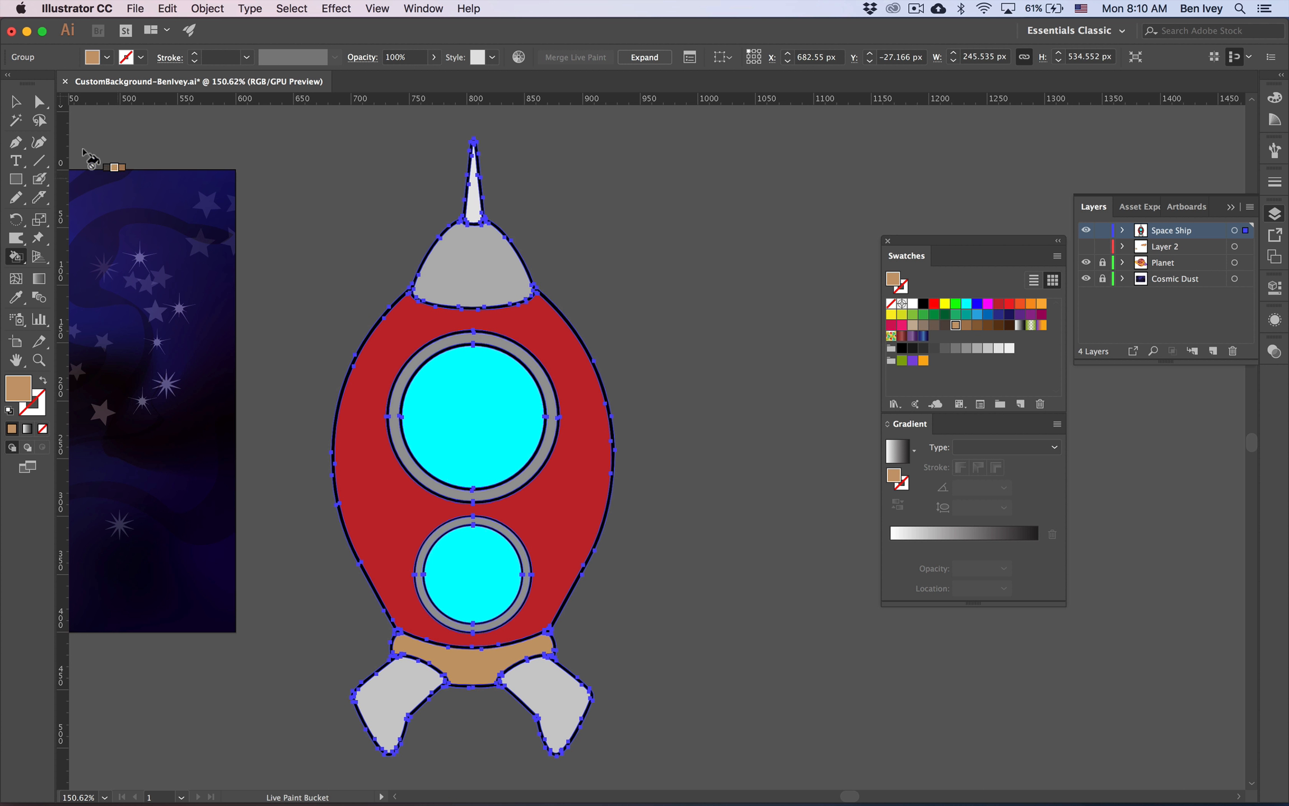
- Scale the whole rocket down proportionally to about 229 px wide and 500 px high
key(v)
click(16, 103)
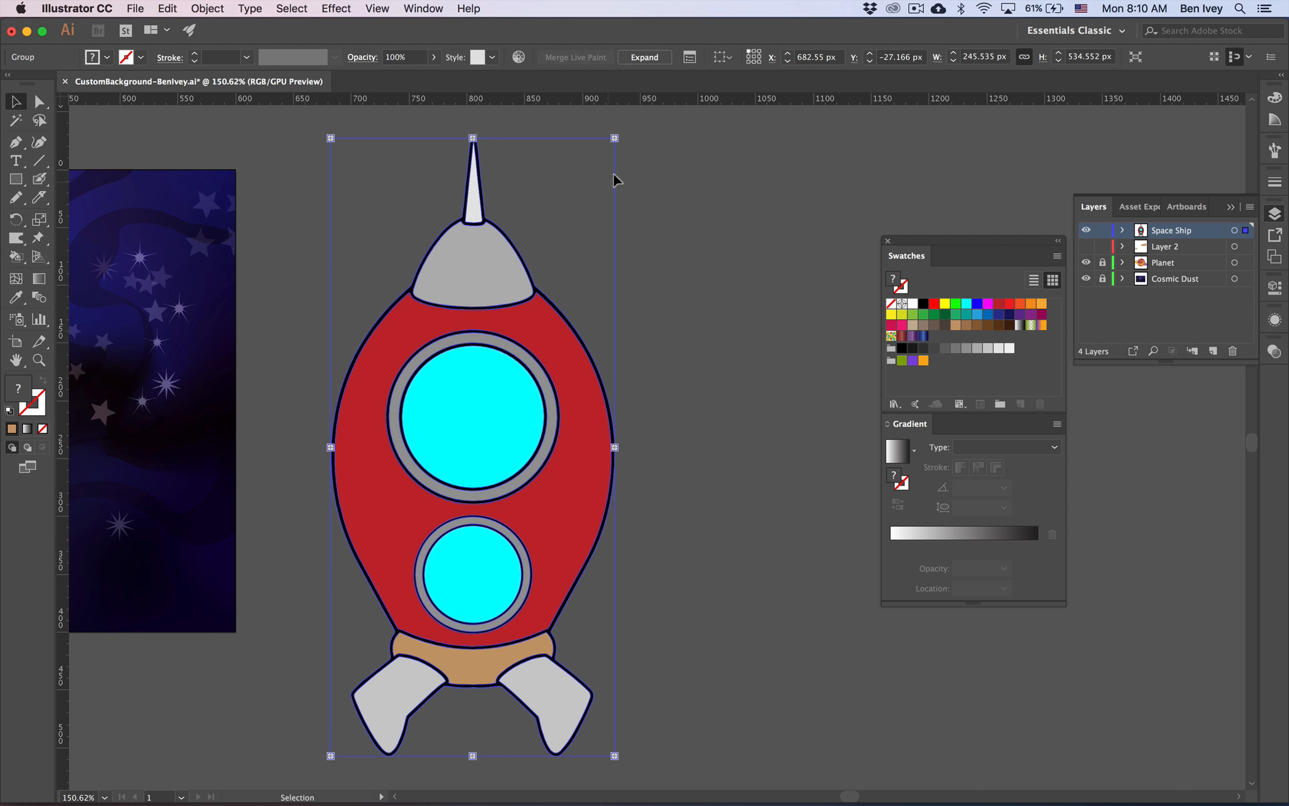
drag(616, 140, 597, 180)
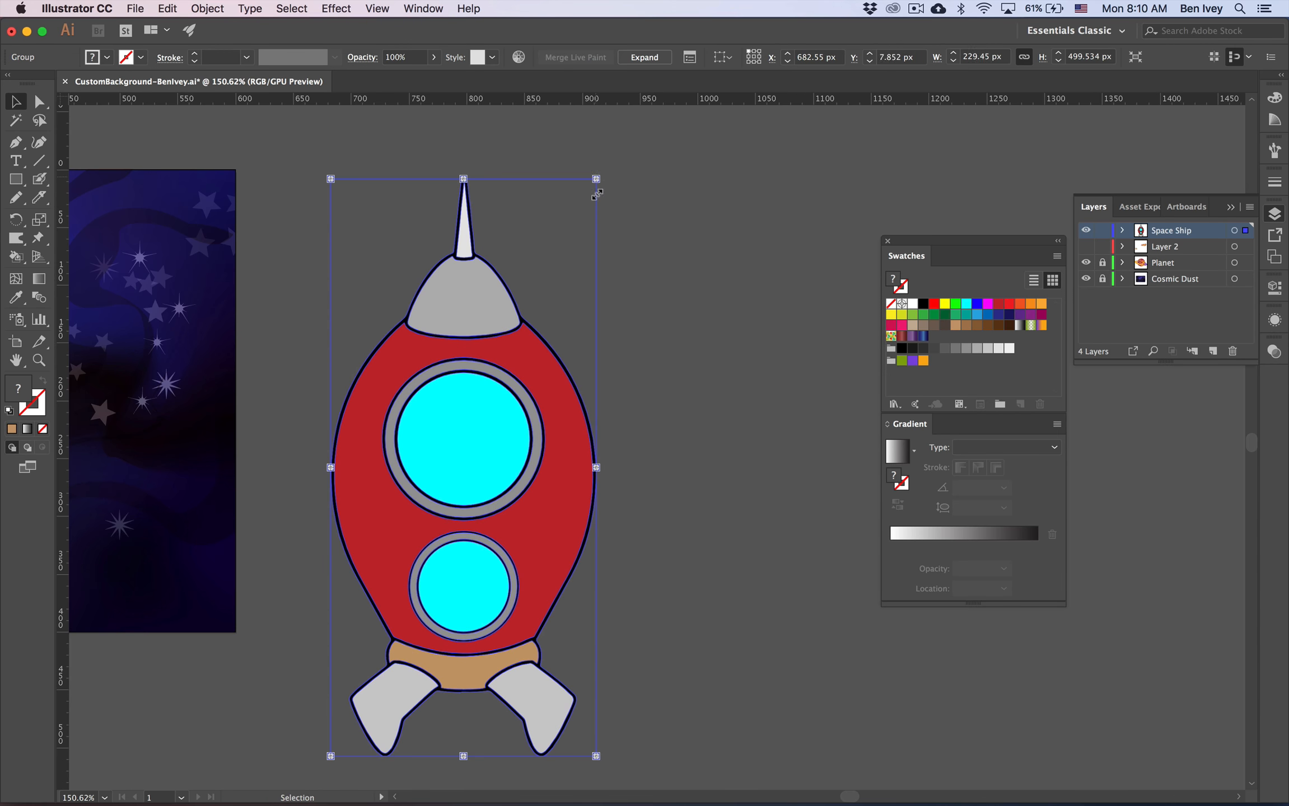
- Directly select the nose cone to inspect it, then select the whole rocket and move it slightly up and to the right
click(39, 102)
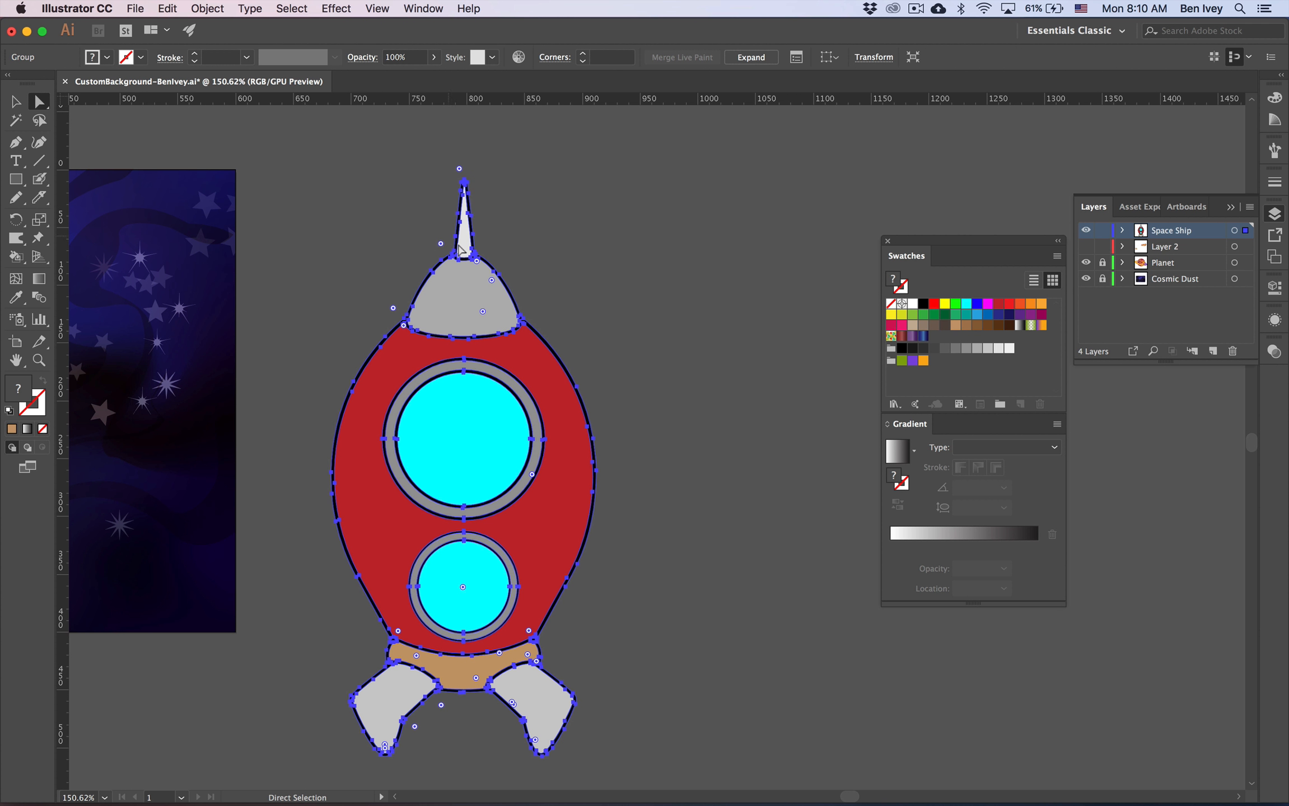
click(621, 279)
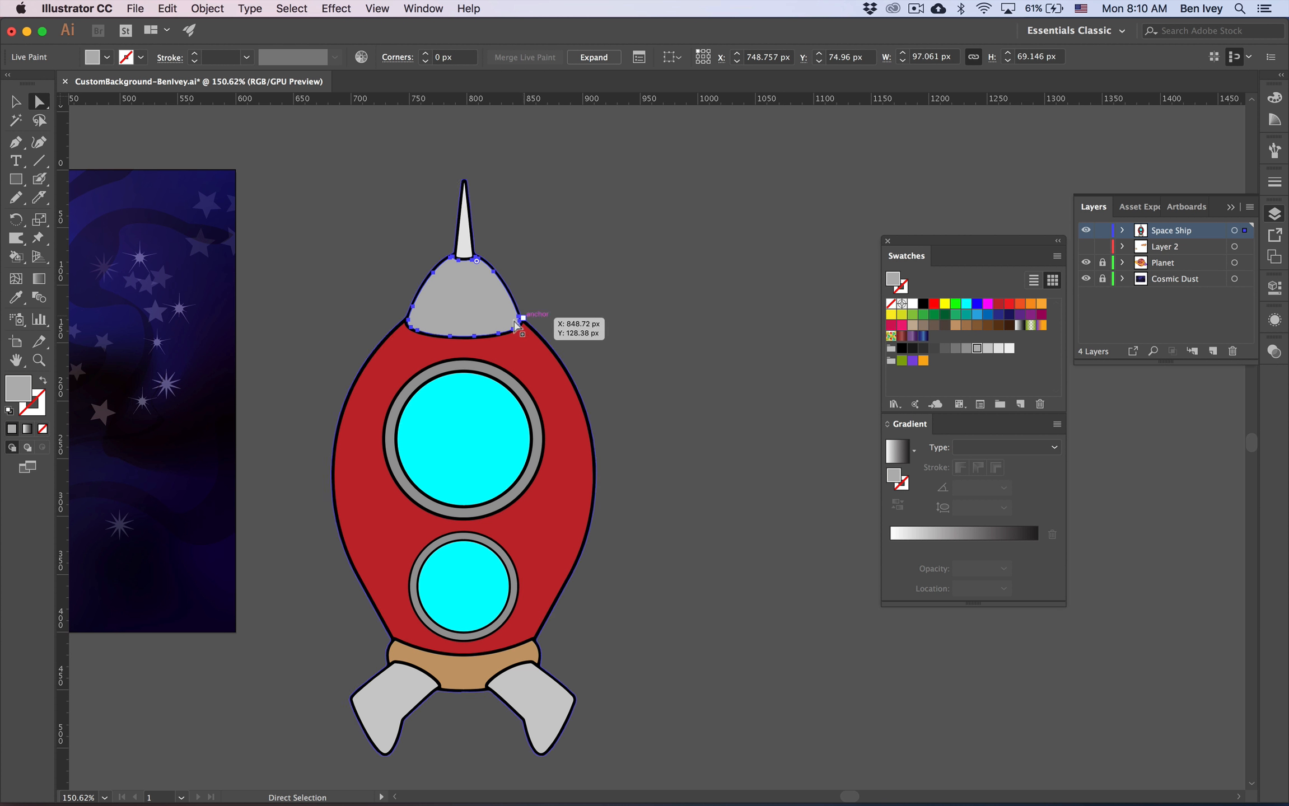
click(16, 102)
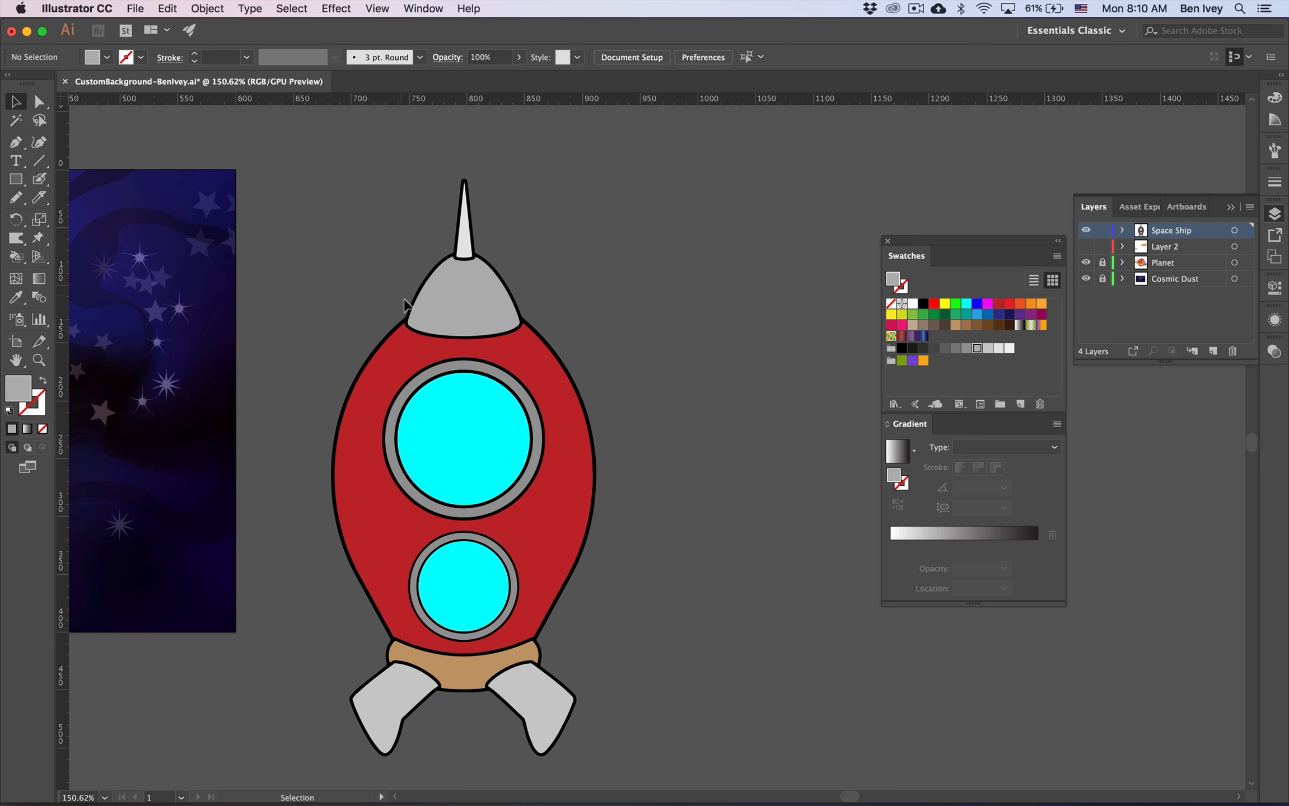
click(446, 320)
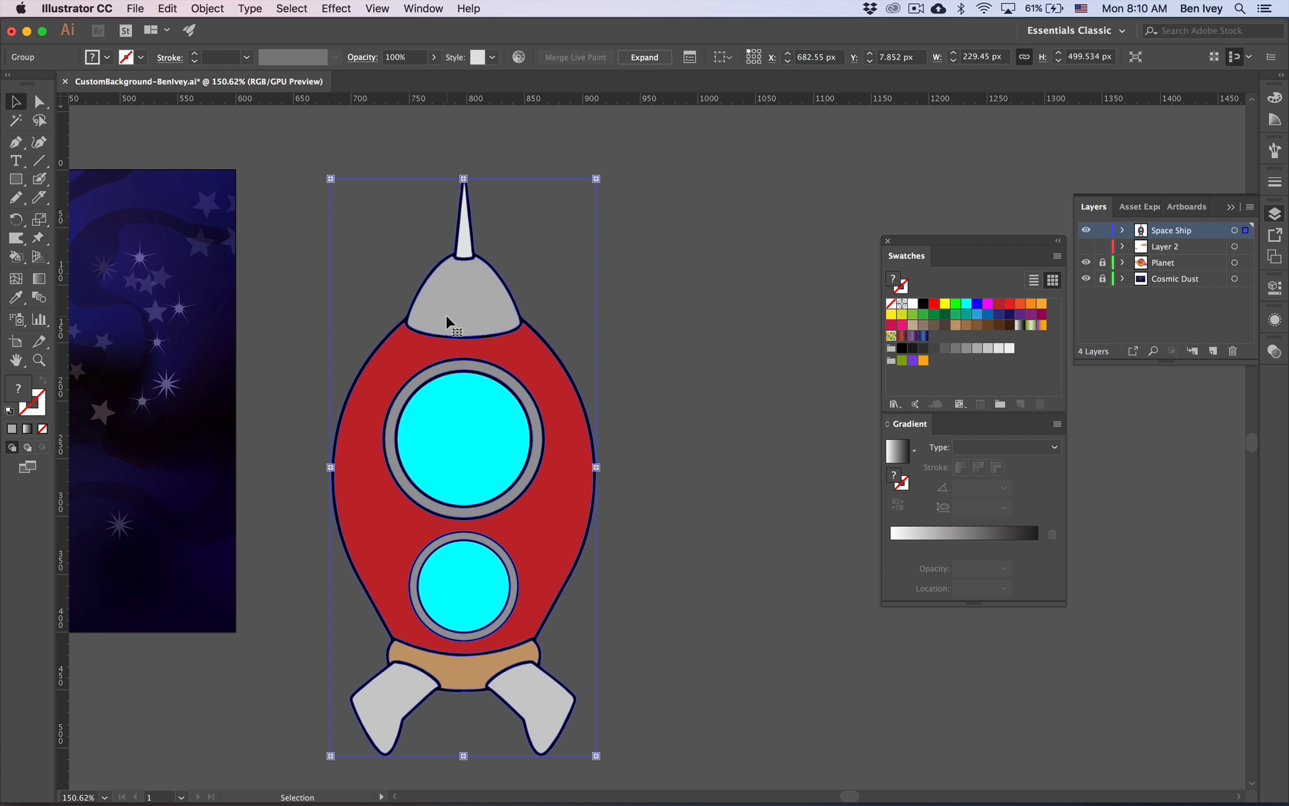
drag(446, 316, 475, 302)
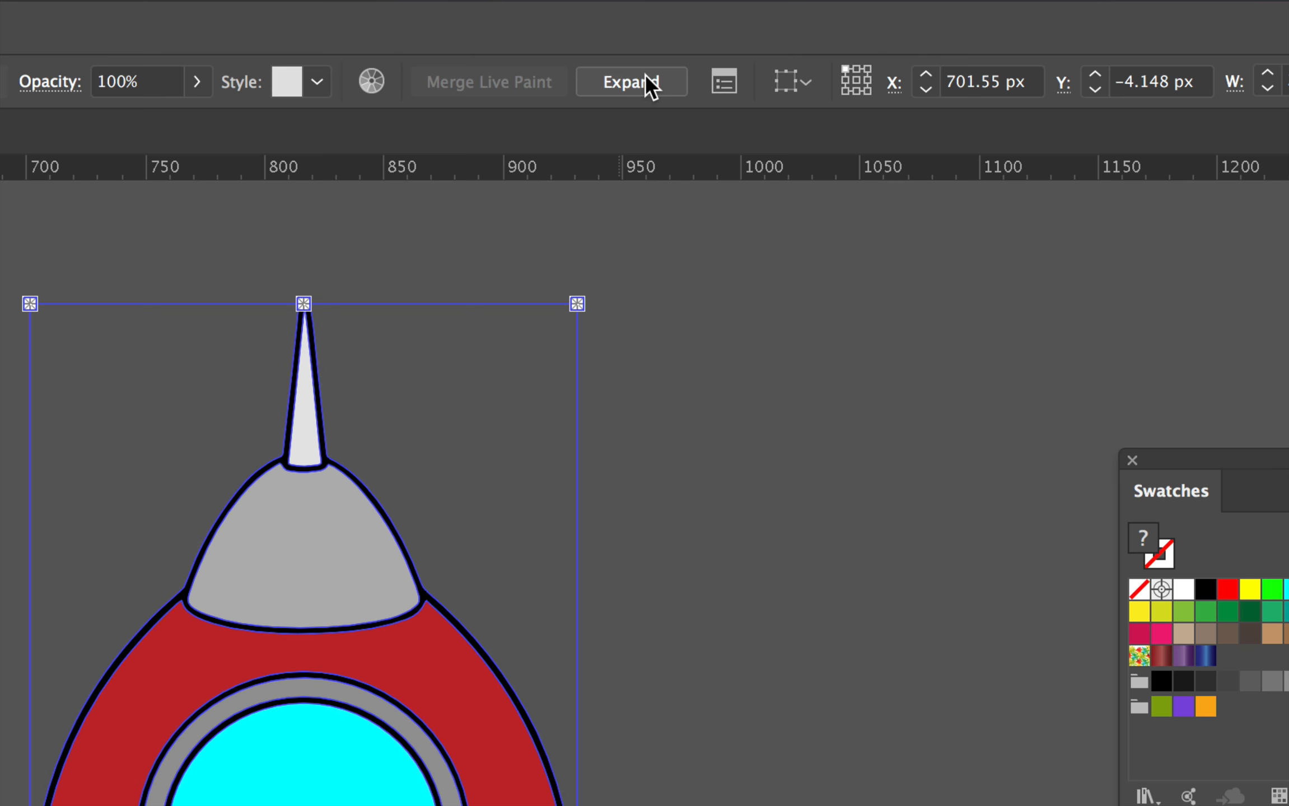
- Expand the rocket's Live Paint group and ungroup the resulting artwork
click(645, 78)
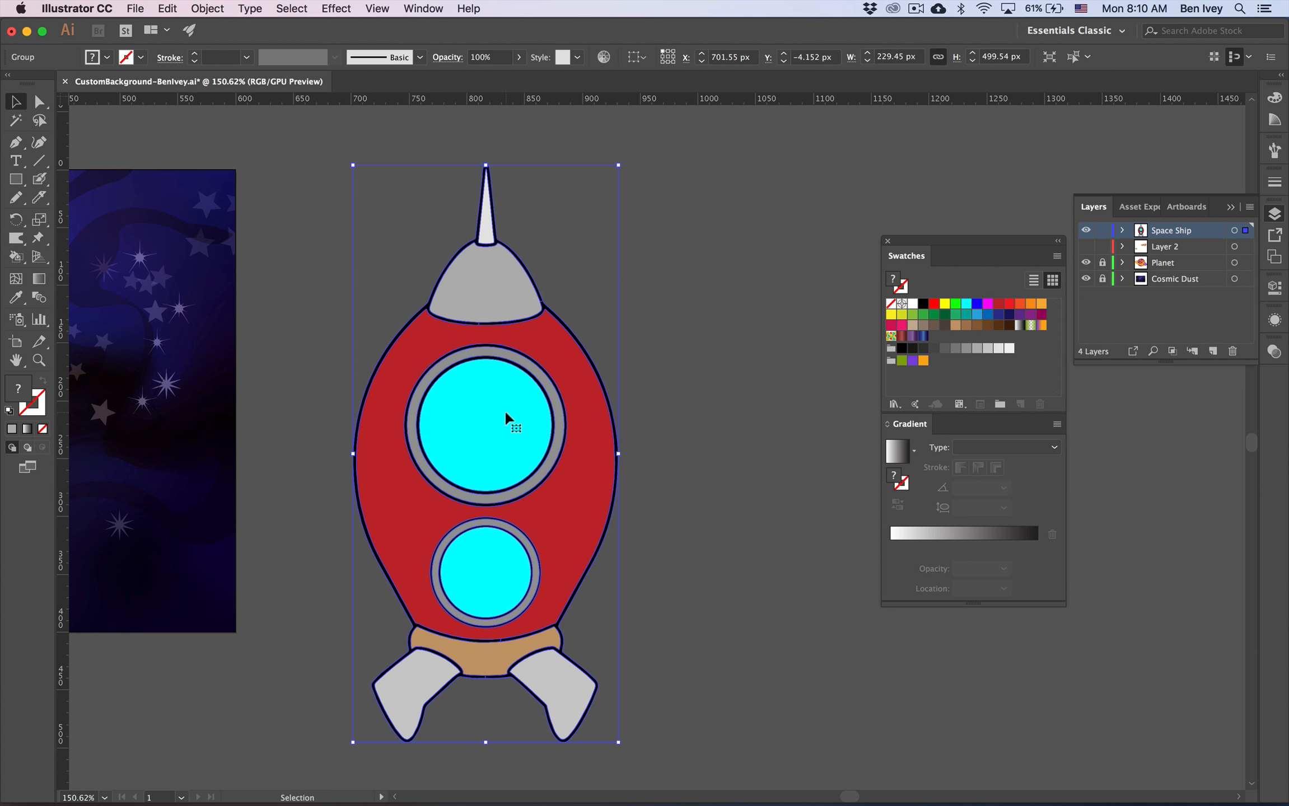
click(211, 6)
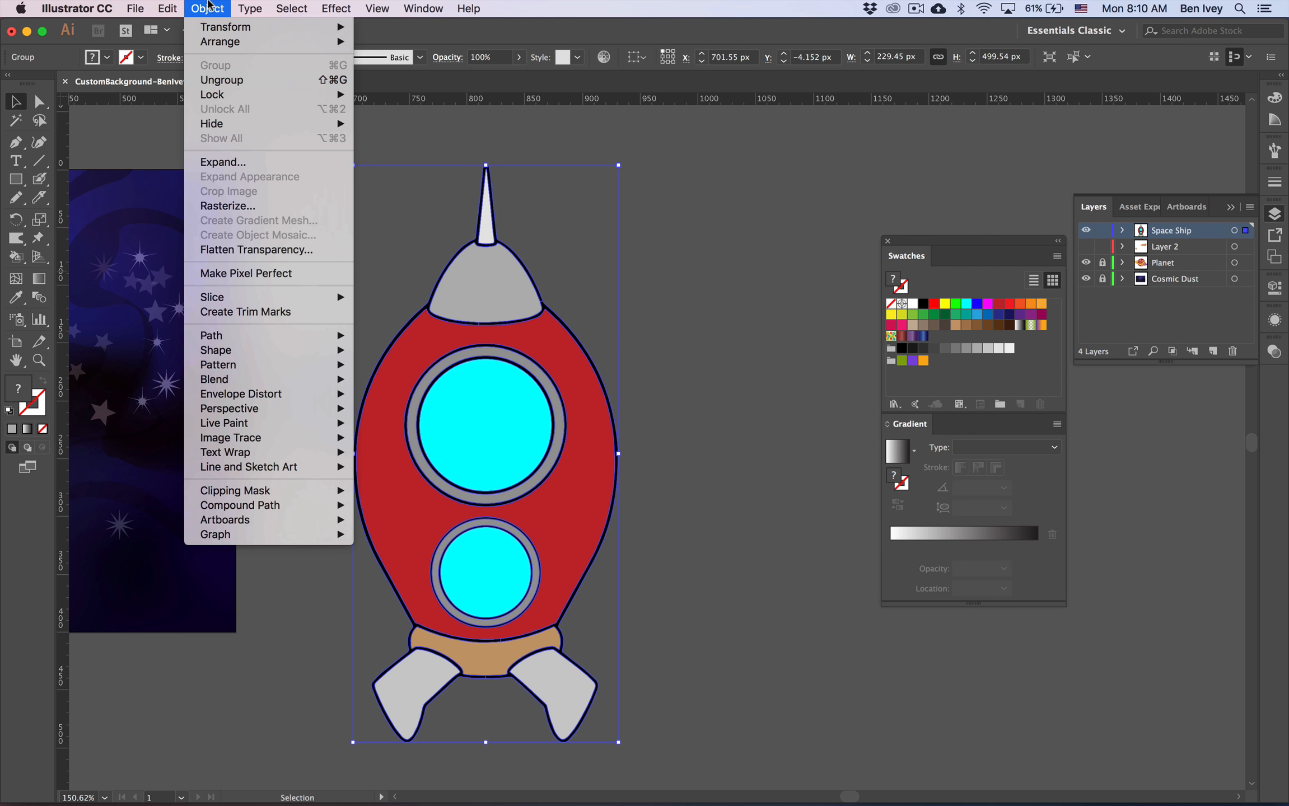
click(221, 80)
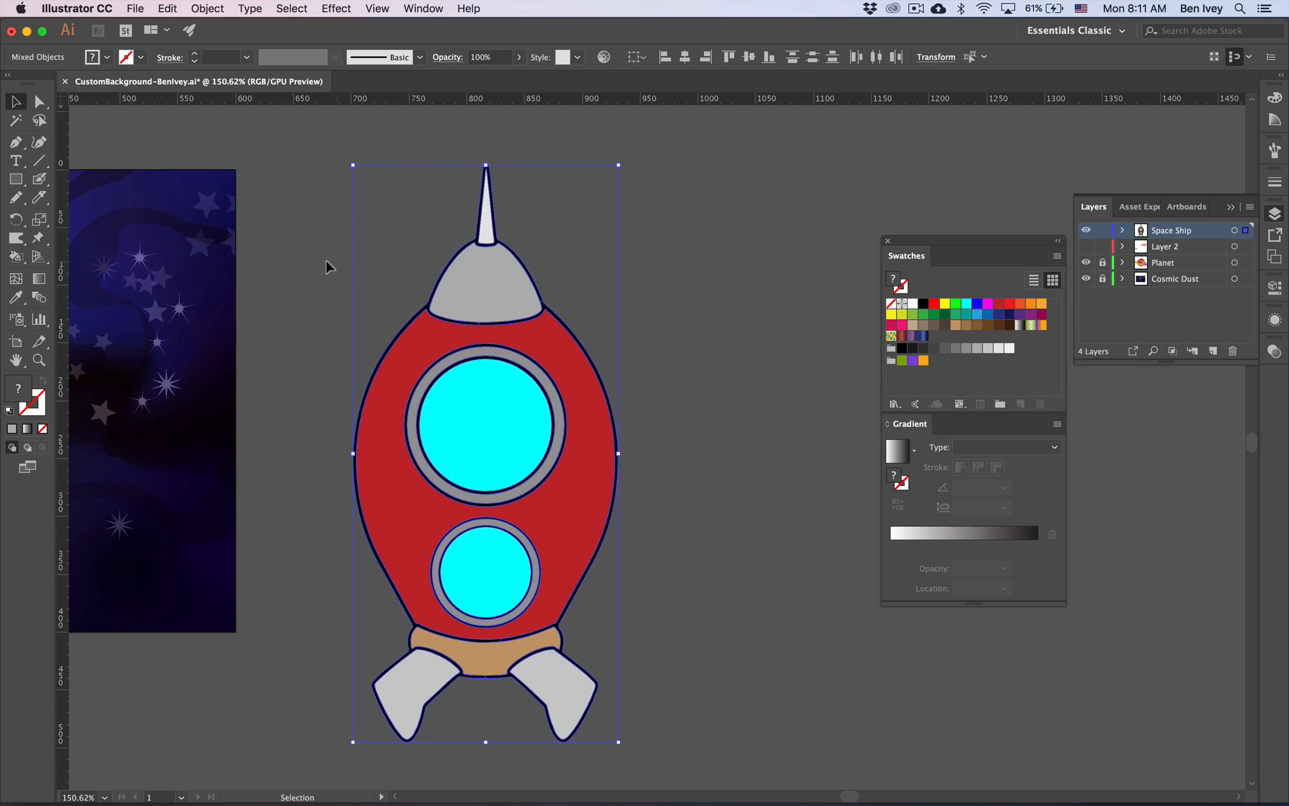
- Try moving the nose cone's gray fill off the rocket, then undo the move and deselect everything
click(478, 279)
drag(478, 280, 564, 280)
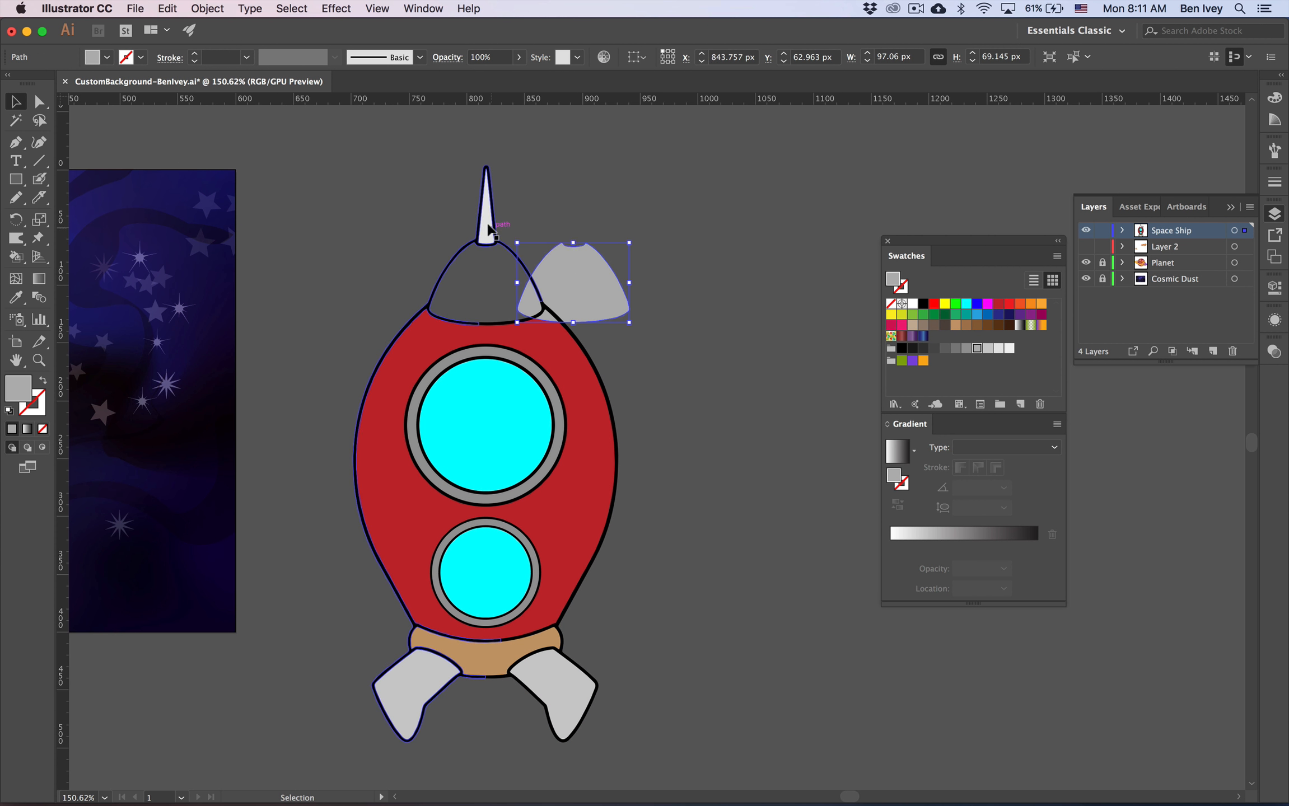
click(498, 235)
key(a)
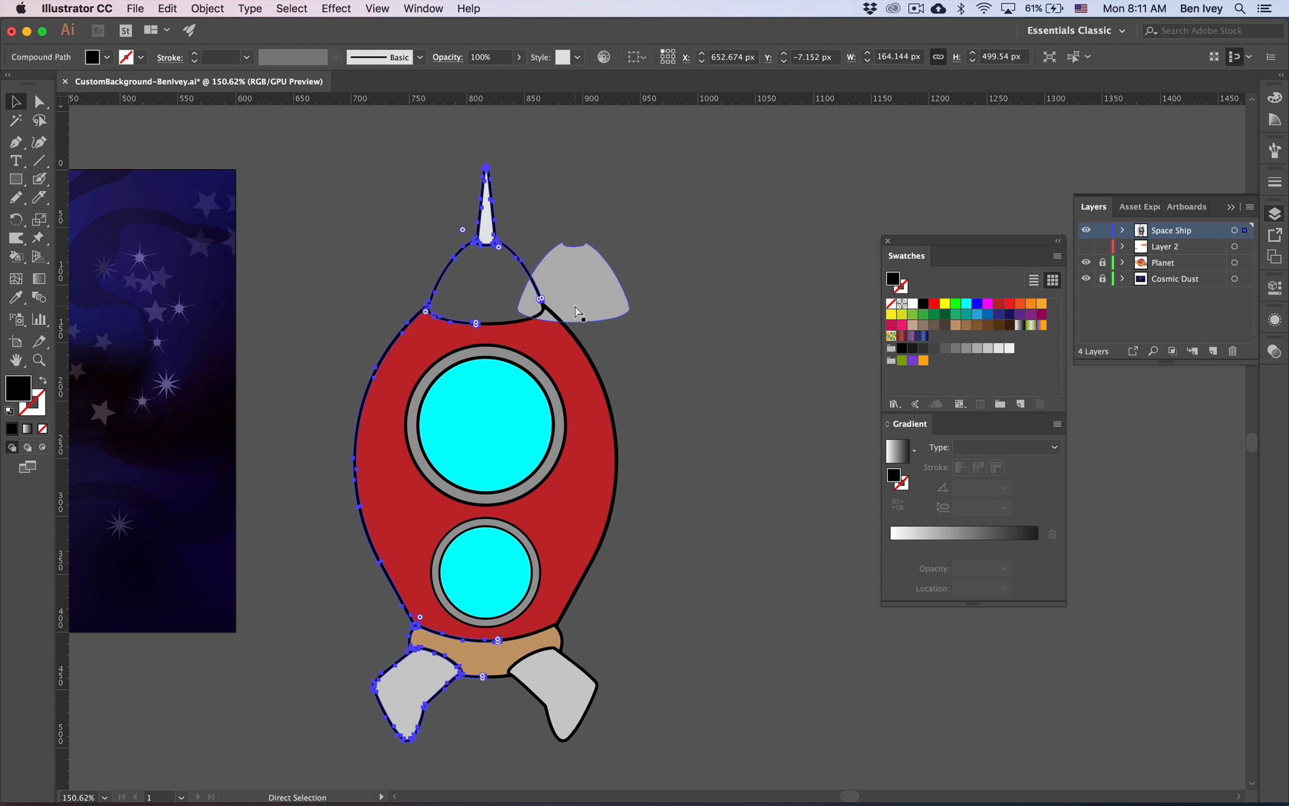
key(super+z)
click(644, 347)
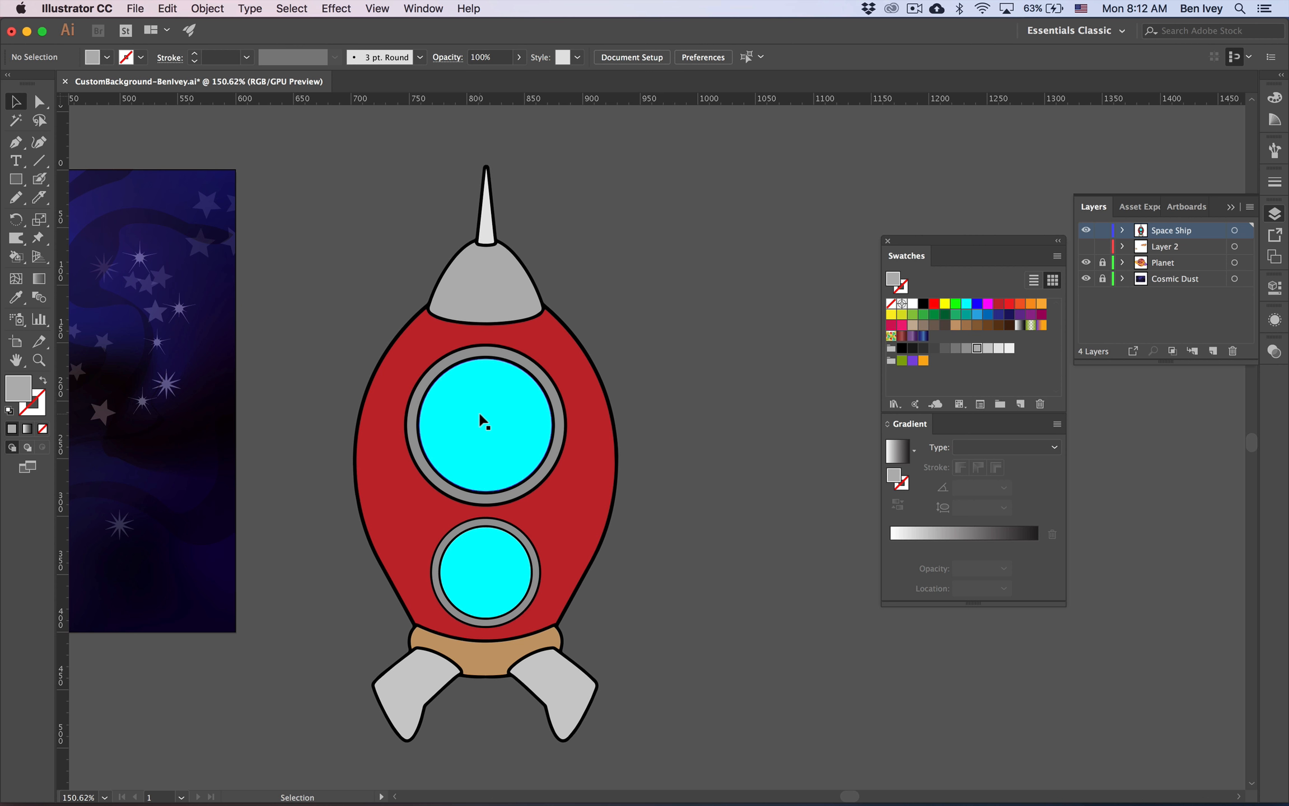
- Fill the large round window with the white-to-black gradient and set its type to Radial
scroll(479, 415, up, 5)
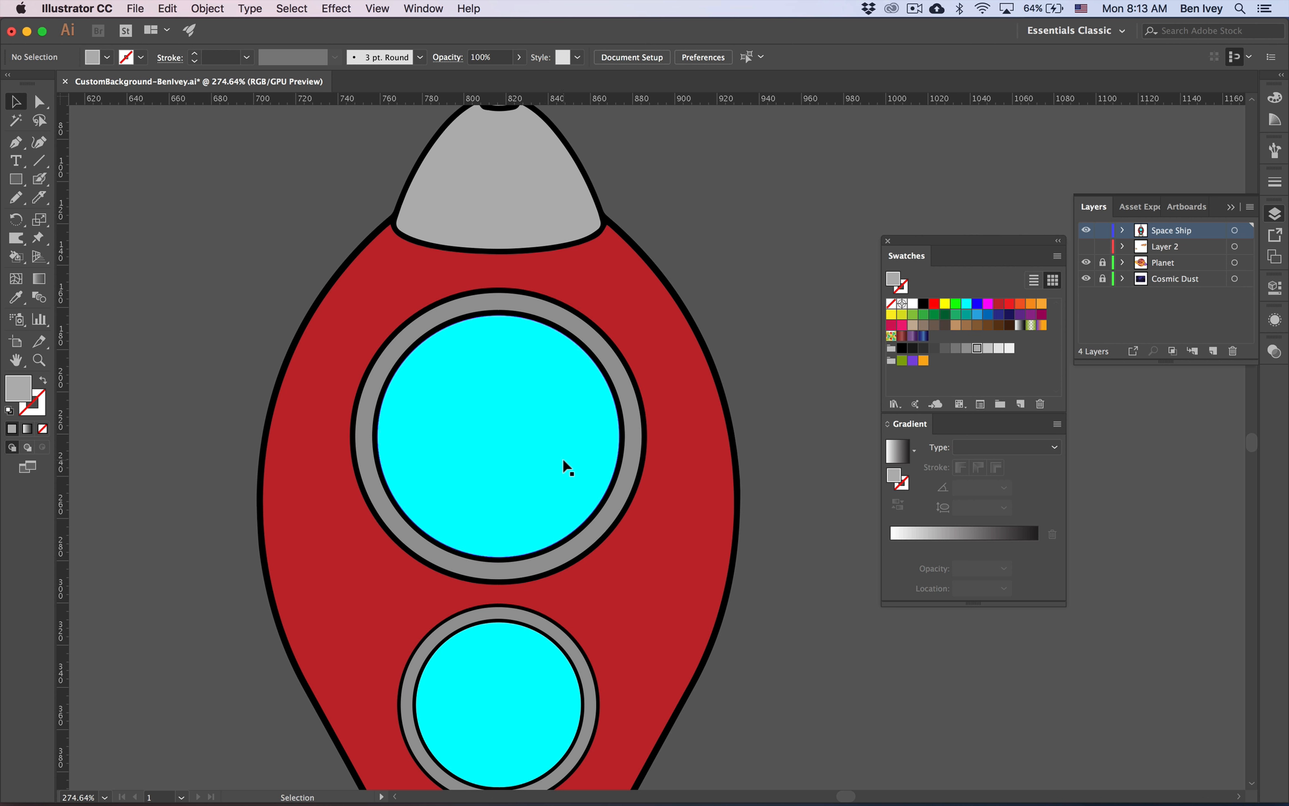
click(488, 455)
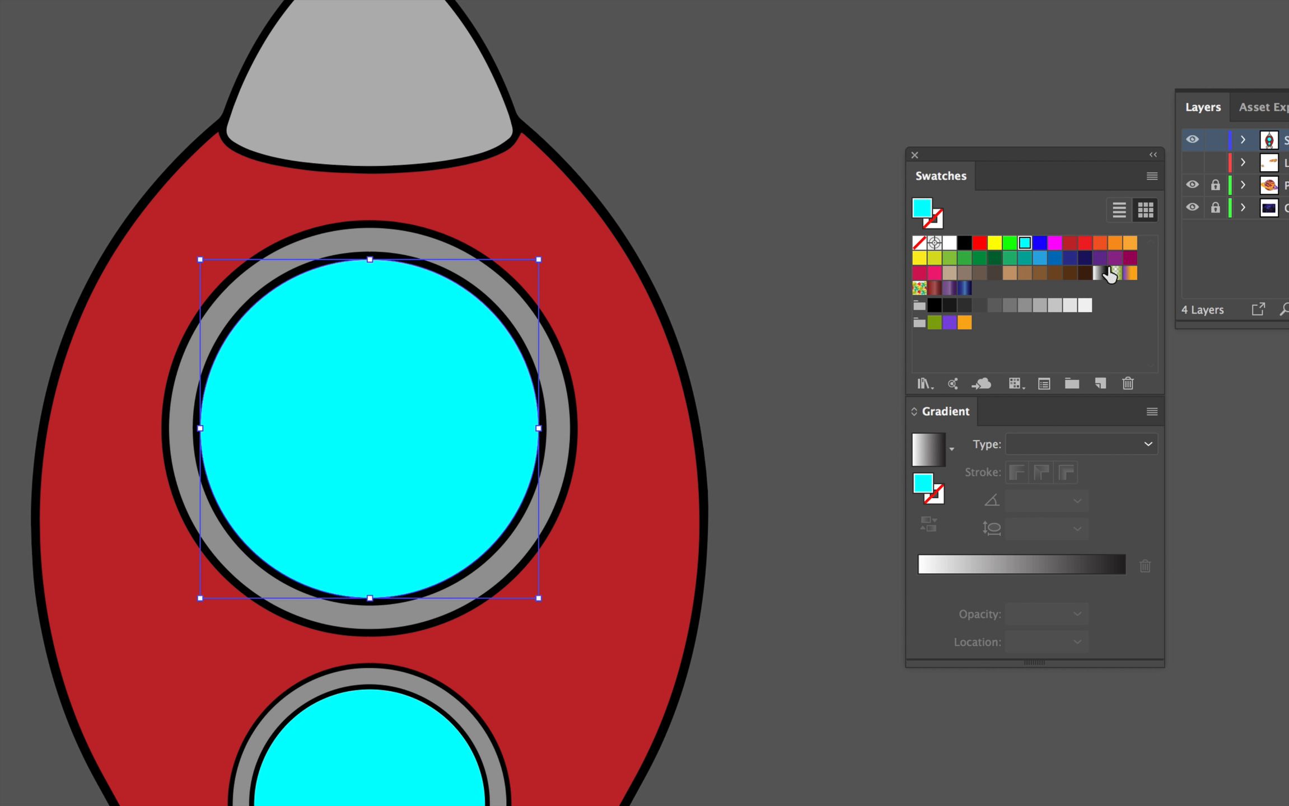
click(1099, 274)
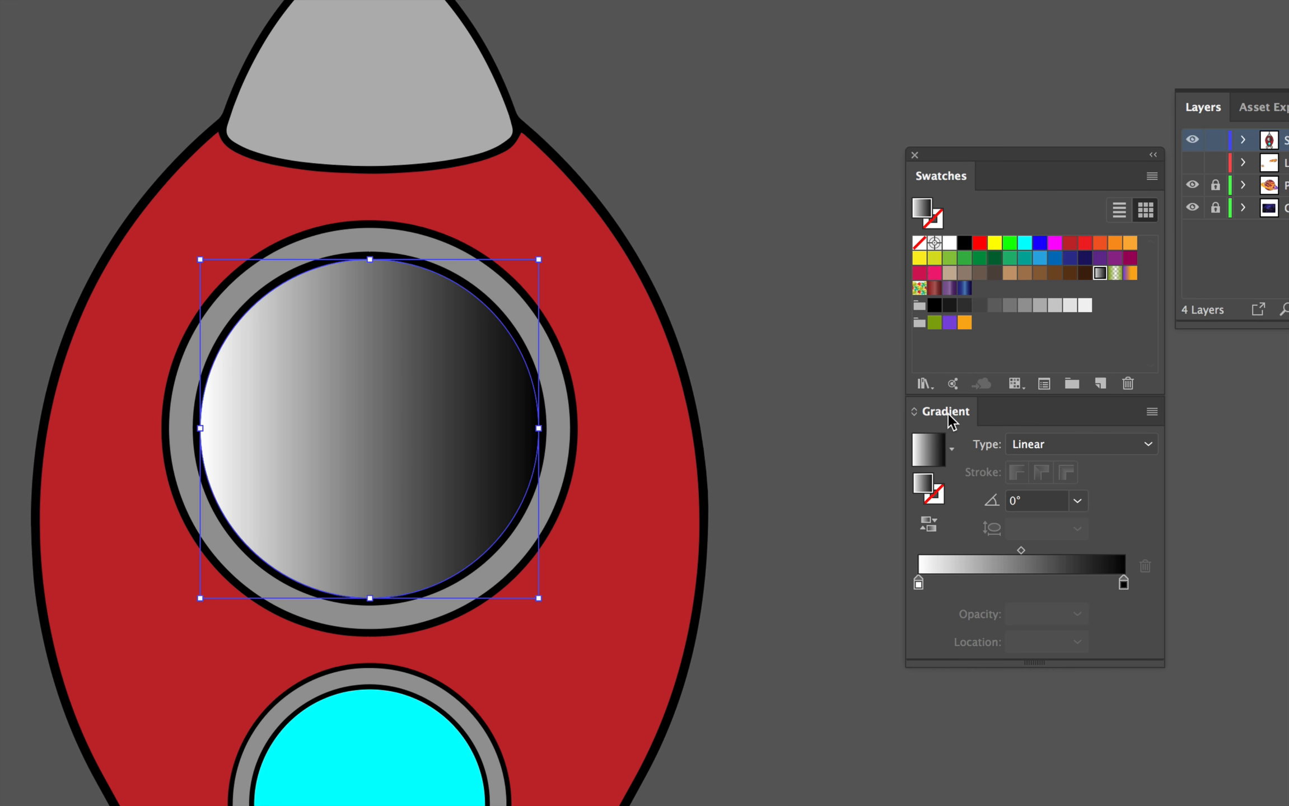
click(1103, 446)
click(1077, 489)
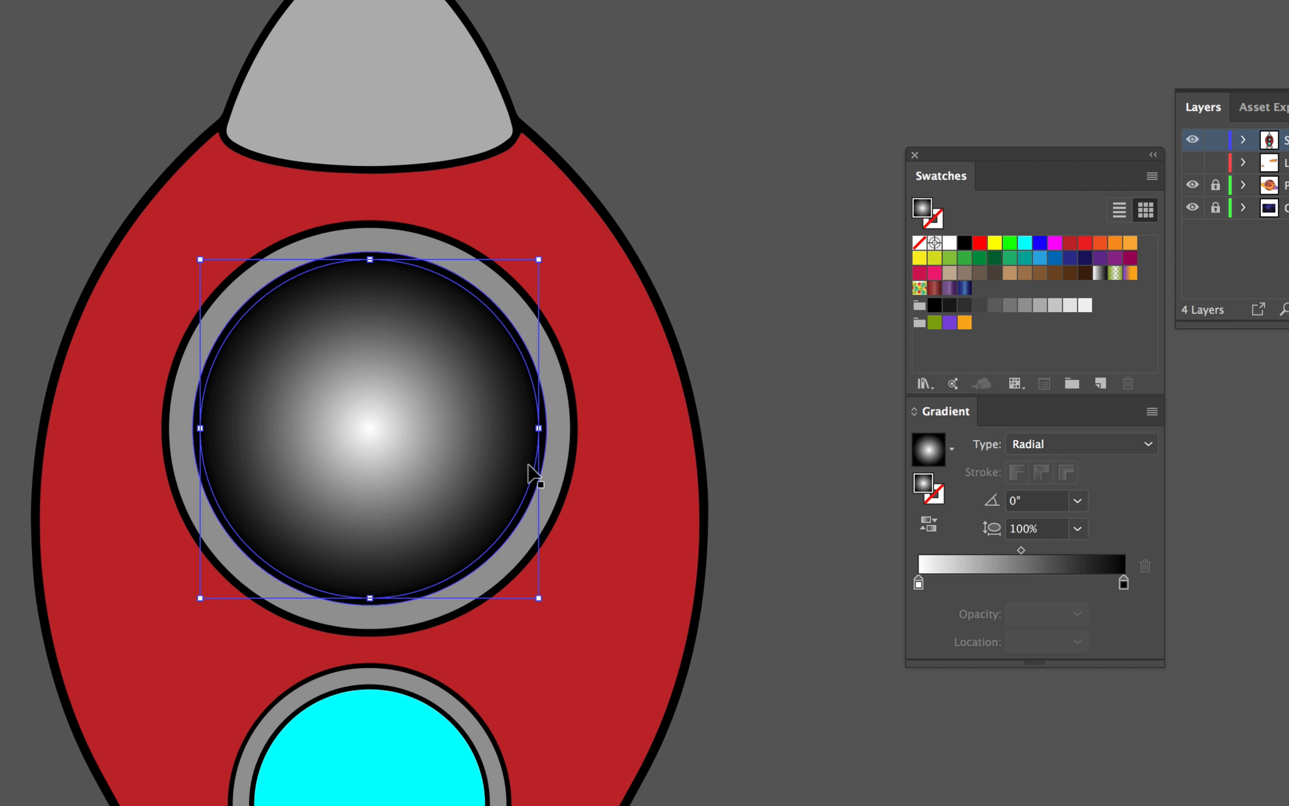
- Recolor the window's radial gradient with cyan at the center and blue (R=41 G=171 B=226) at the outer edge
double_click(1125, 582)
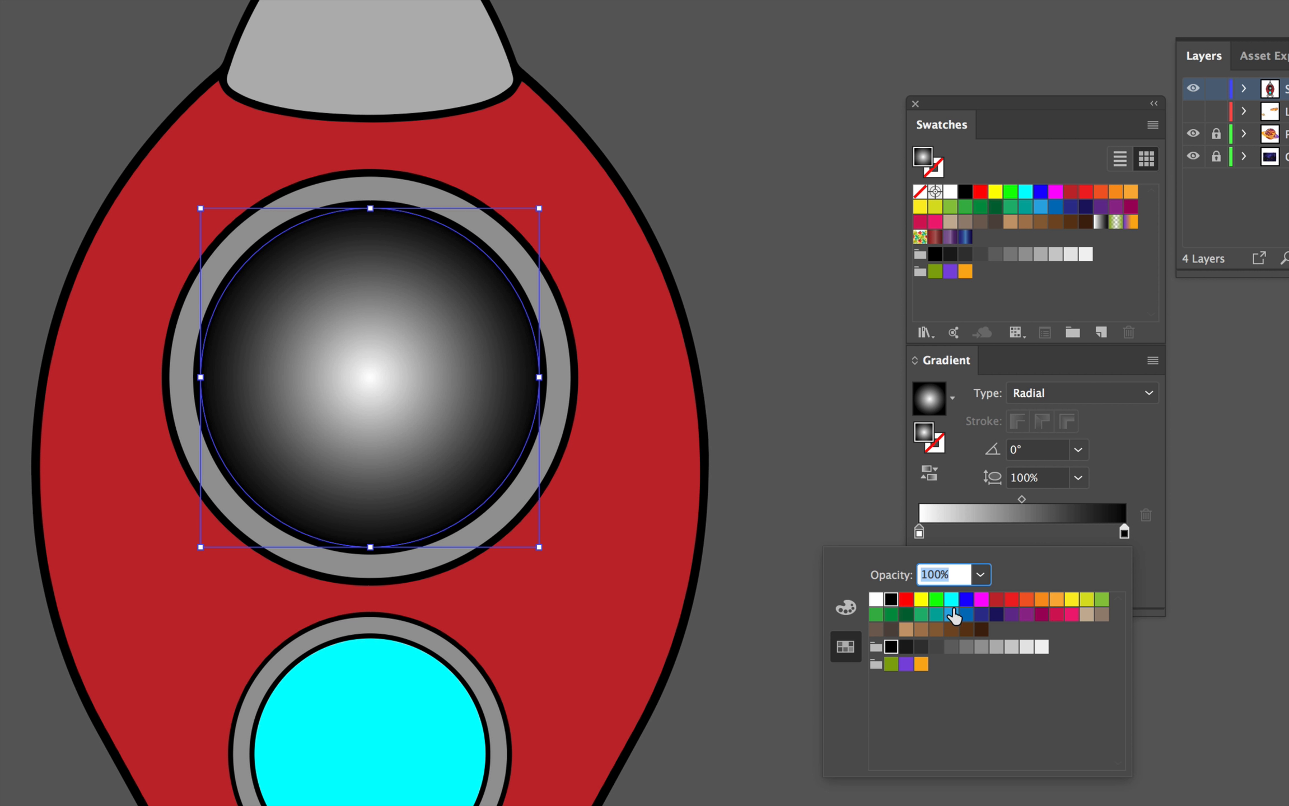
click(952, 667)
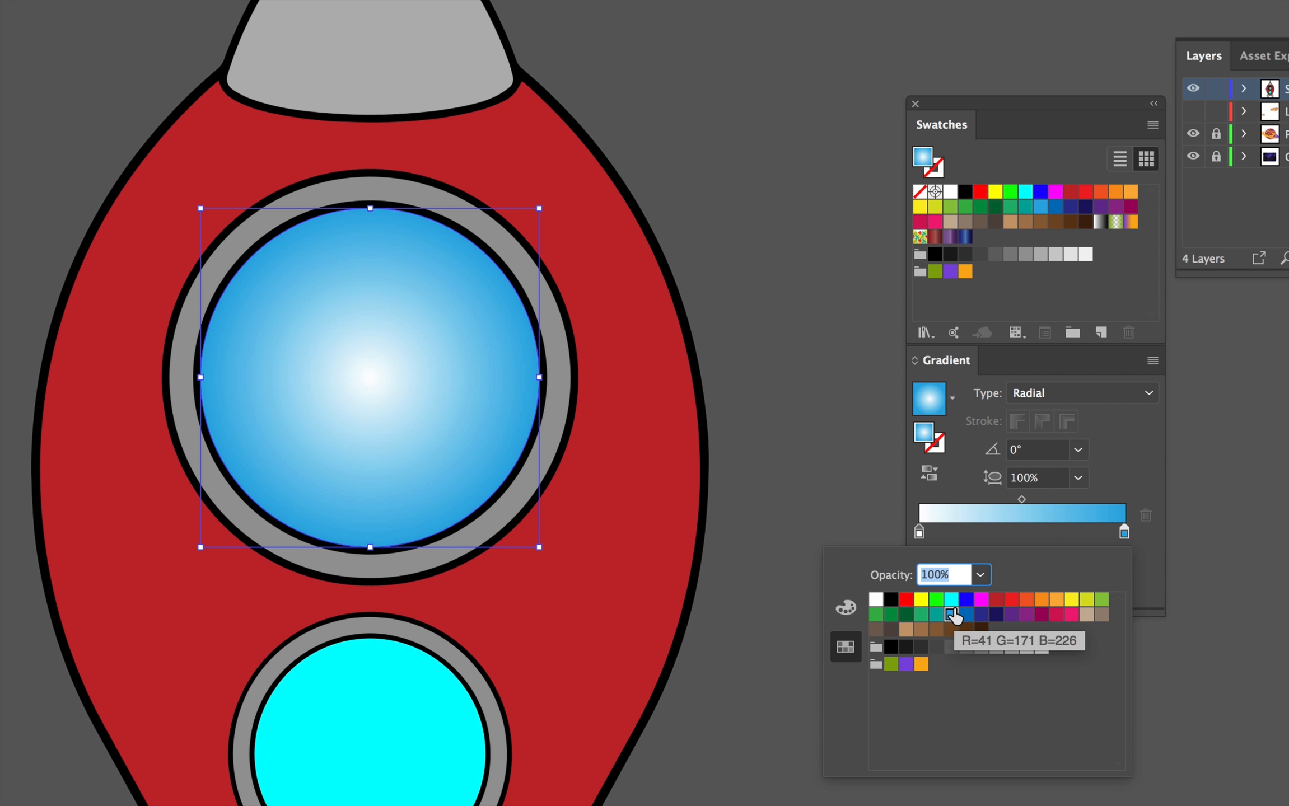
click(919, 529)
double_click(919, 531)
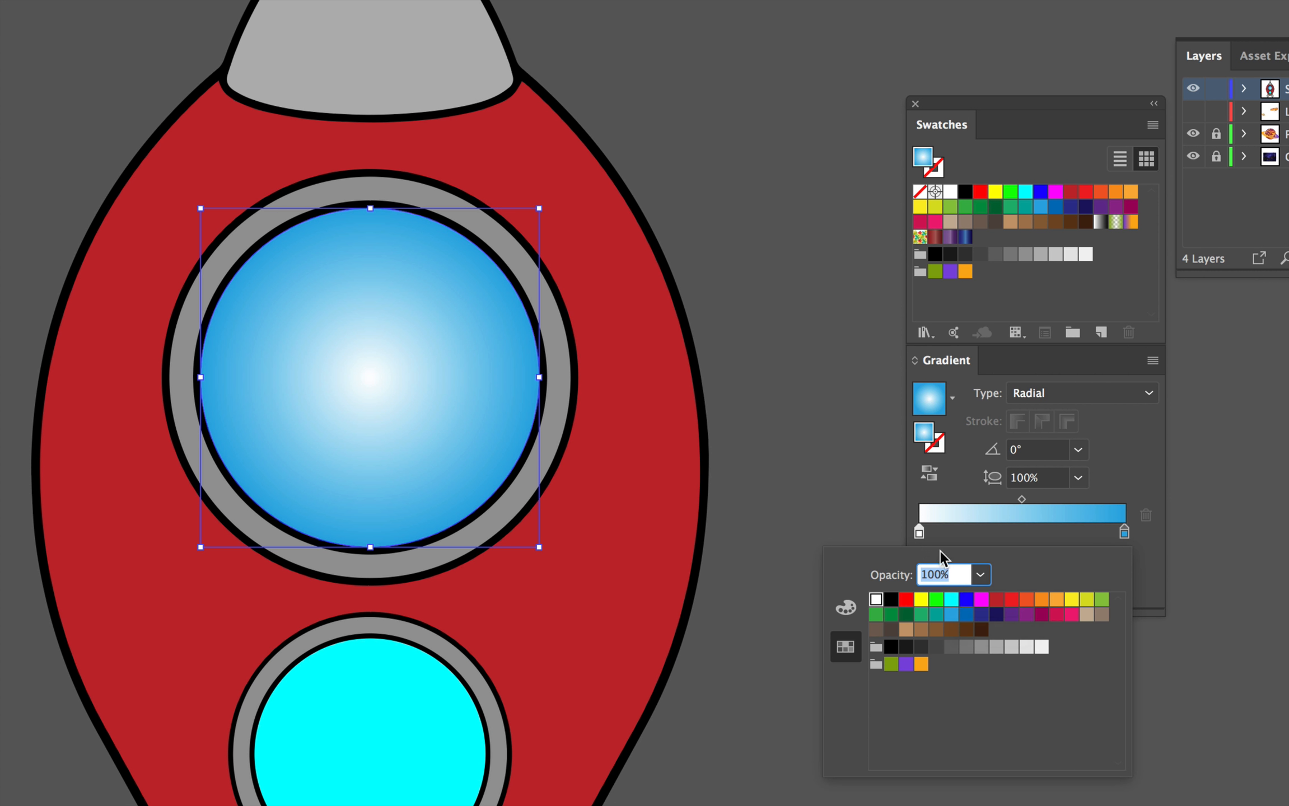
click(951, 602)
click(1122, 479)
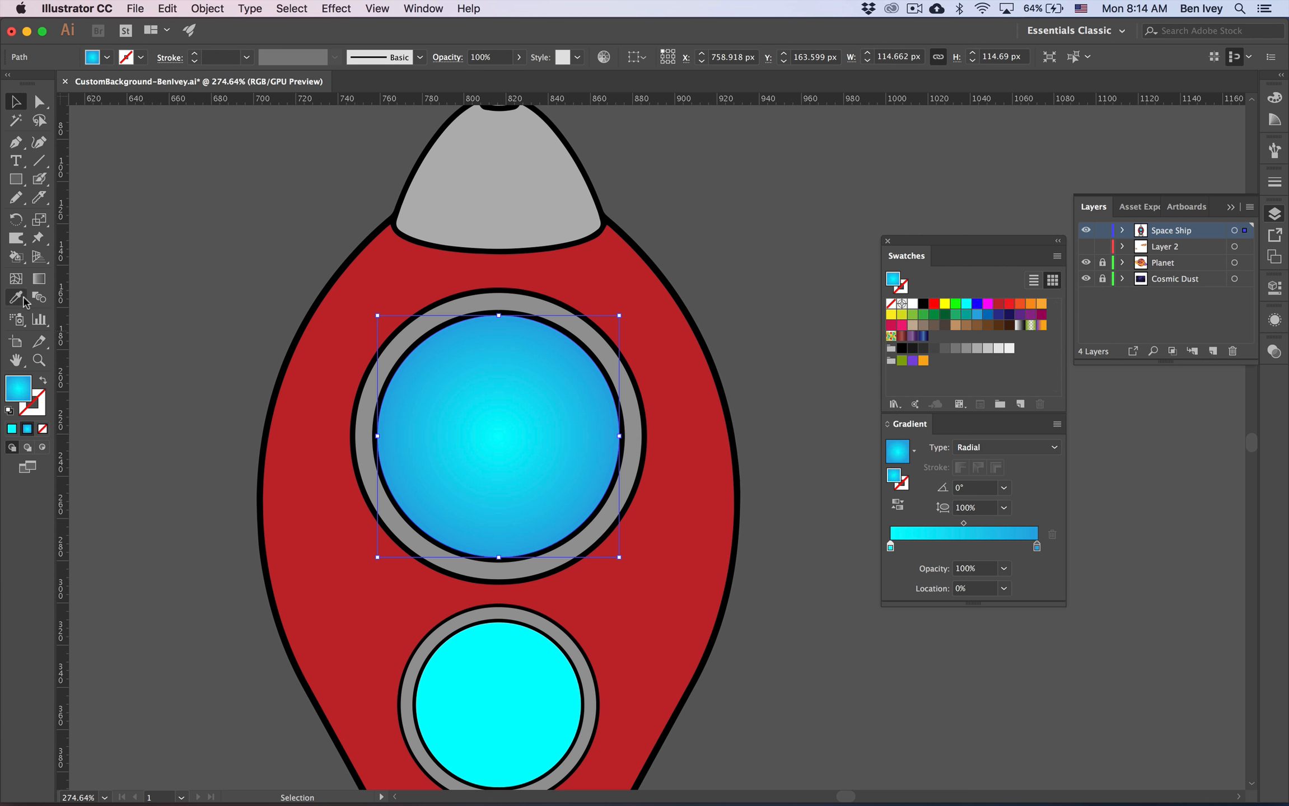
- Redraw the window's gradient from its upper left to its lower right at about -47.5°, and deselect it
click(37, 283)
mouse_move(455, 381)
mouse_down()
mouse_move(610, 556)
mouse_move(604, 546)
mouse_up()
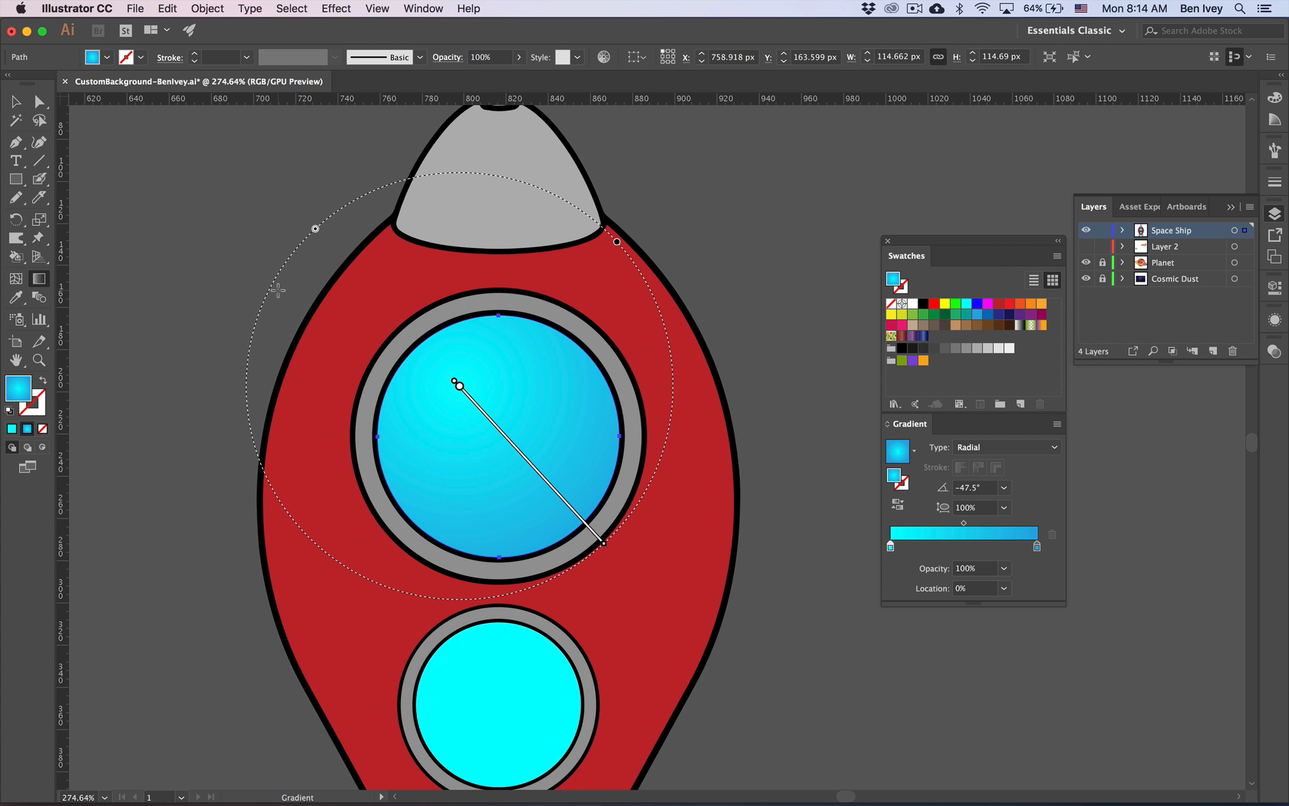
click(16, 101)
click(182, 237)
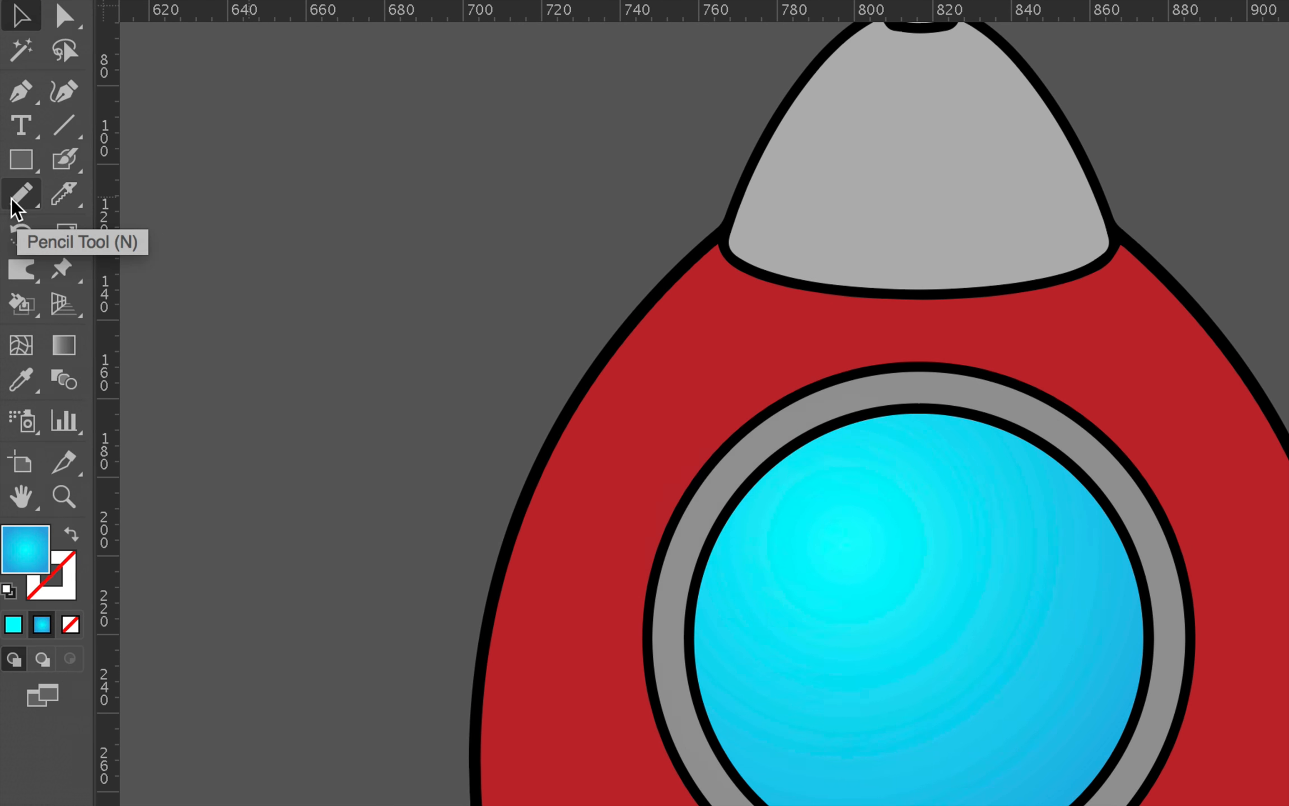
- Draw a curved white highlight about 87 px wide and 64 px high in the upper left of the large window with the Pencil tool
click(13, 199)
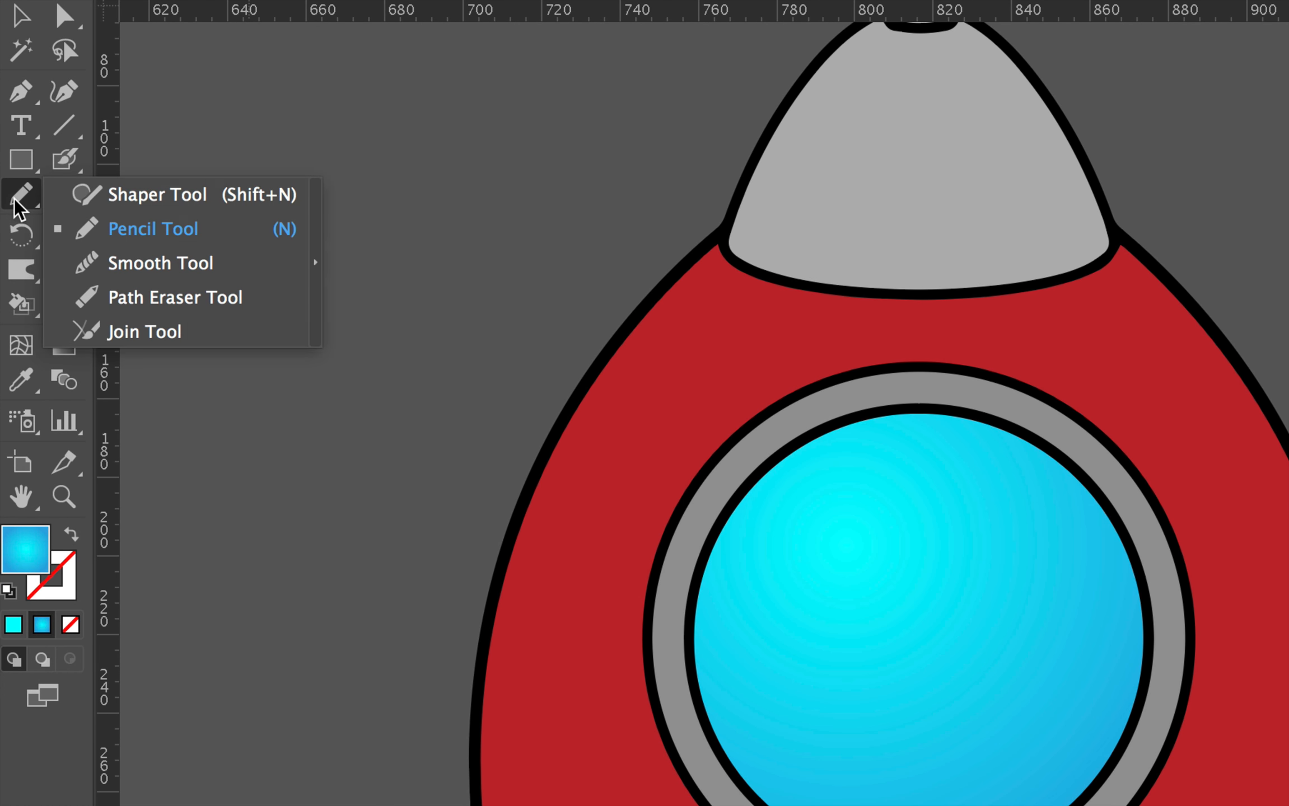
click(87, 229)
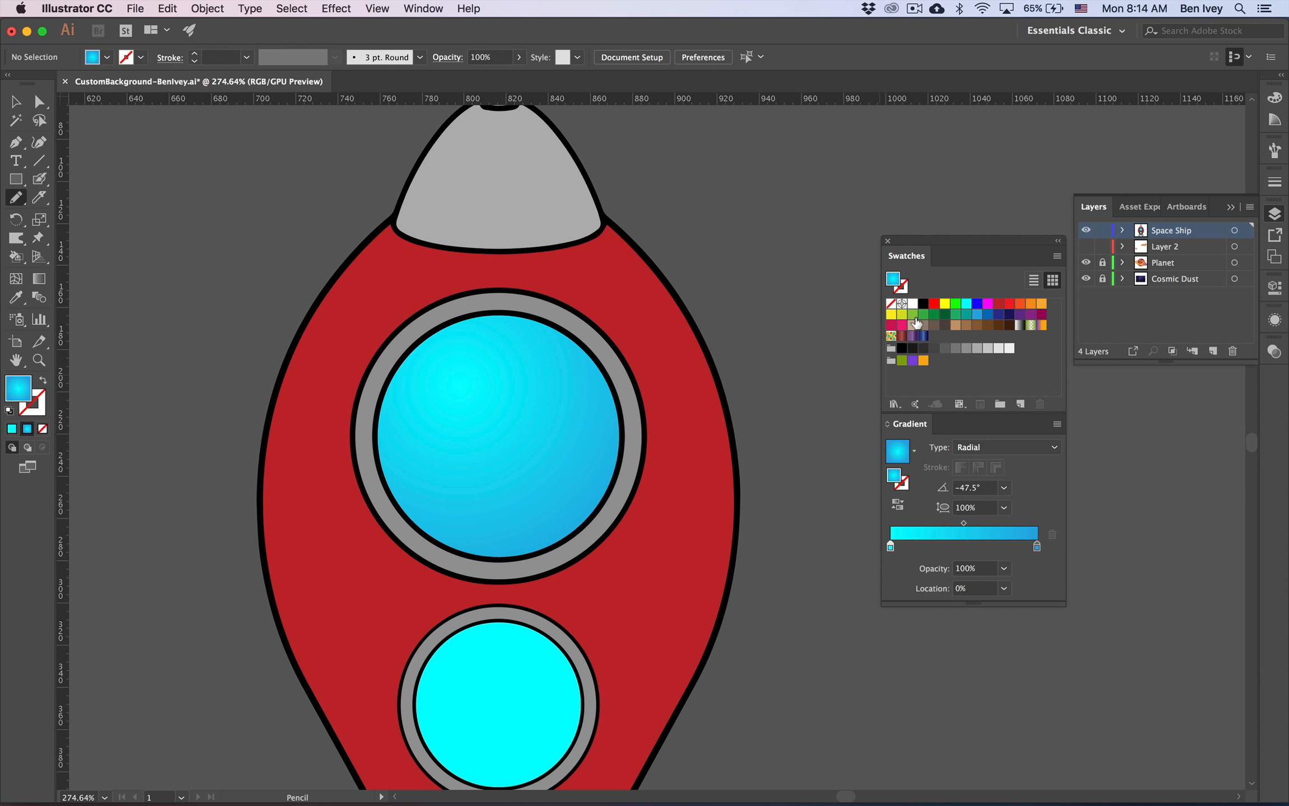
click(913, 305)
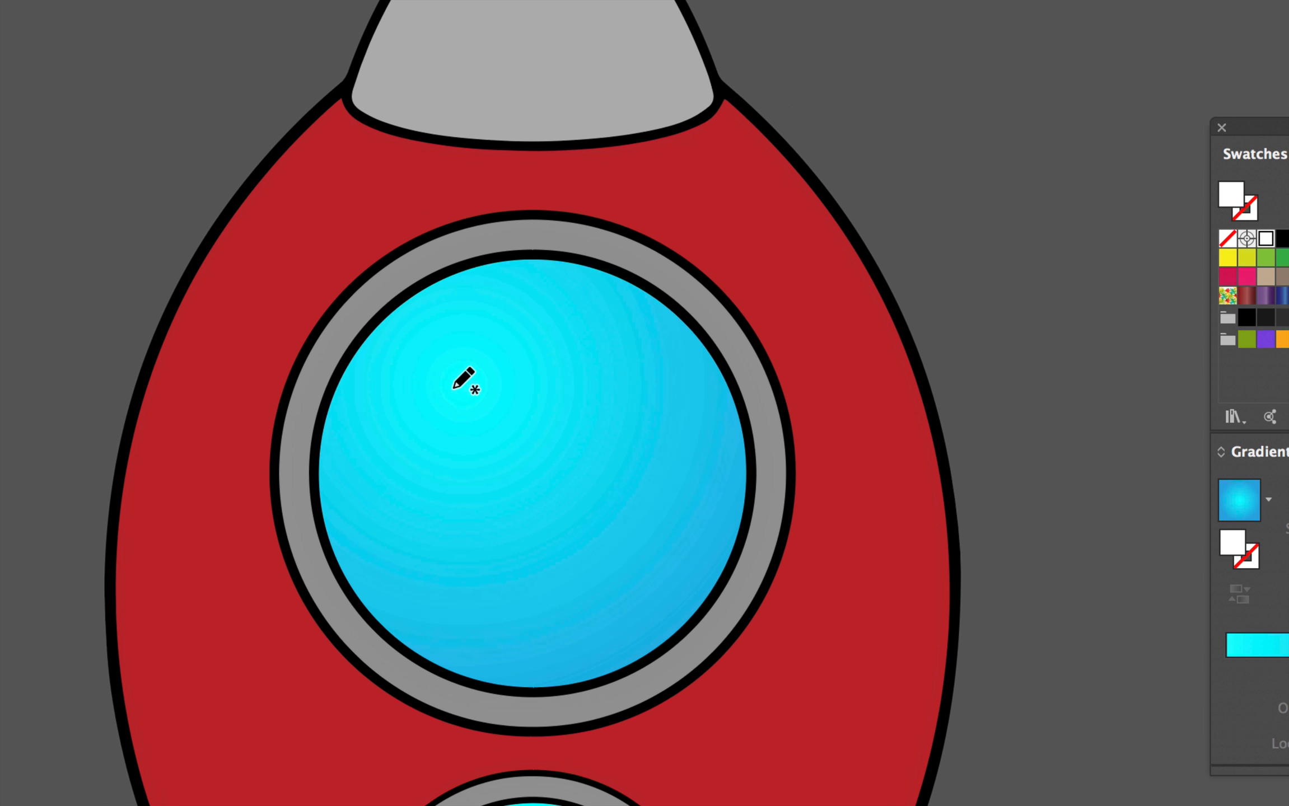
mouse_move(338, 519)
mouse_down()
mouse_move(341, 447)
mouse_move(362, 397)
mouse_move(448, 319)
mouse_move(598, 289)
mouse_move(660, 333)
mouse_move(553, 341)
mouse_move(506, 383)
mouse_move(484, 451)
mouse_move(411, 509)
mouse_move(339, 524)
mouse_up()
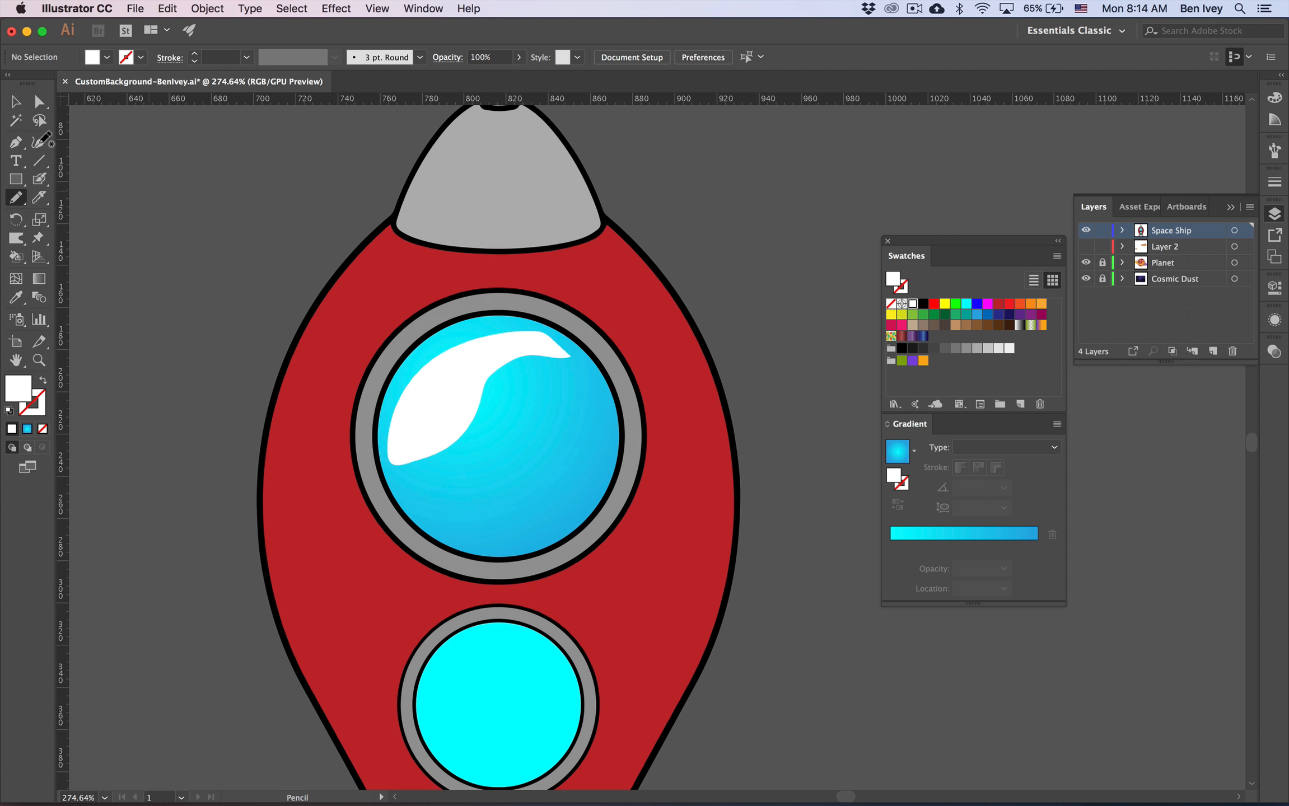
- Apply the Feather stylize effect to the white highlight in the large window, with preview enabled
key(v)
click(474, 367)
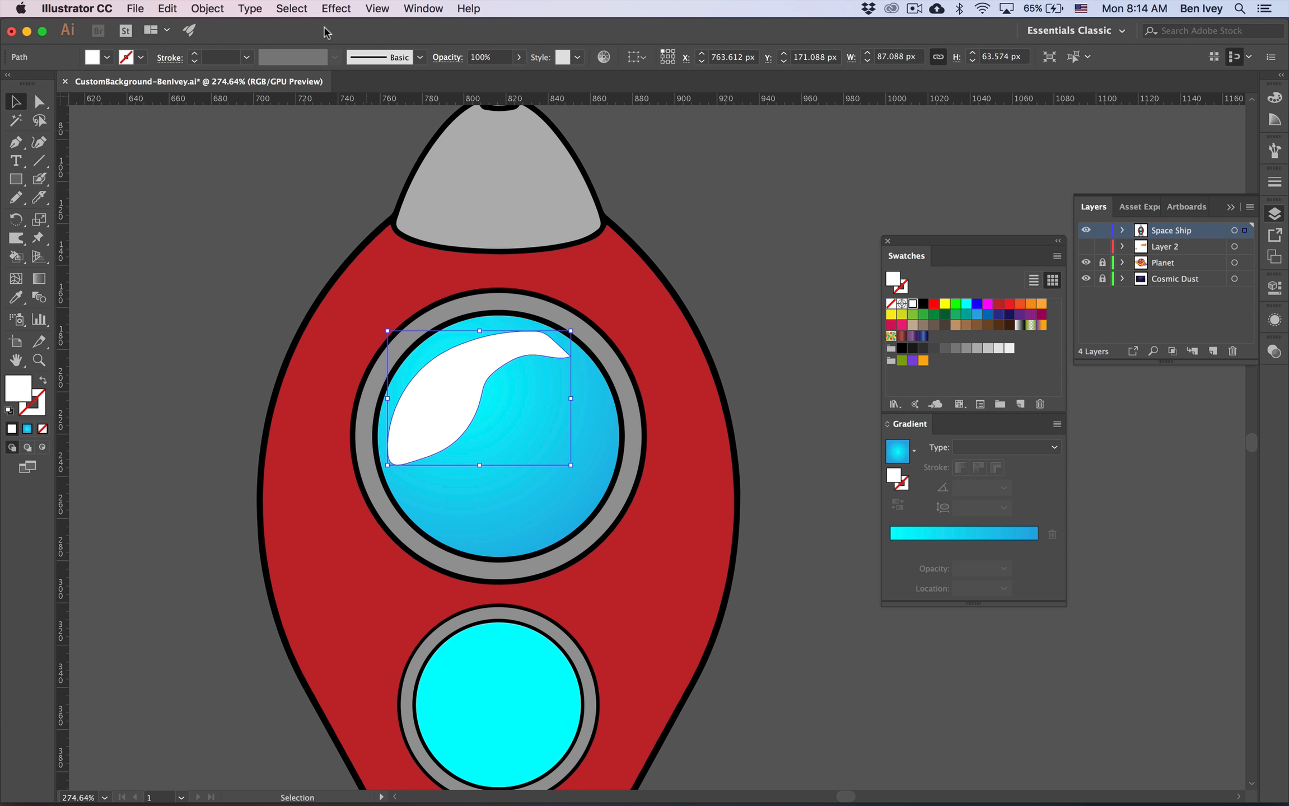
click(337, 9)
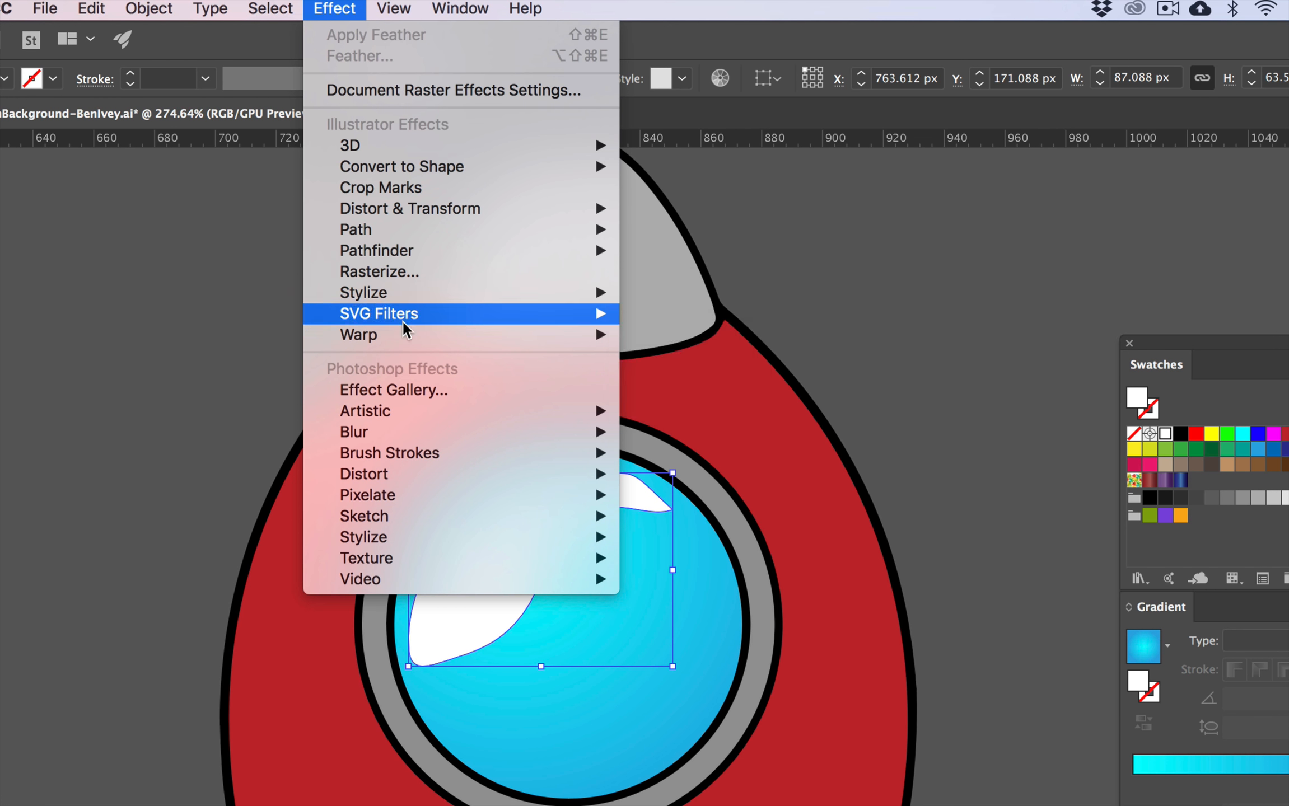
mouse_move(408, 295)
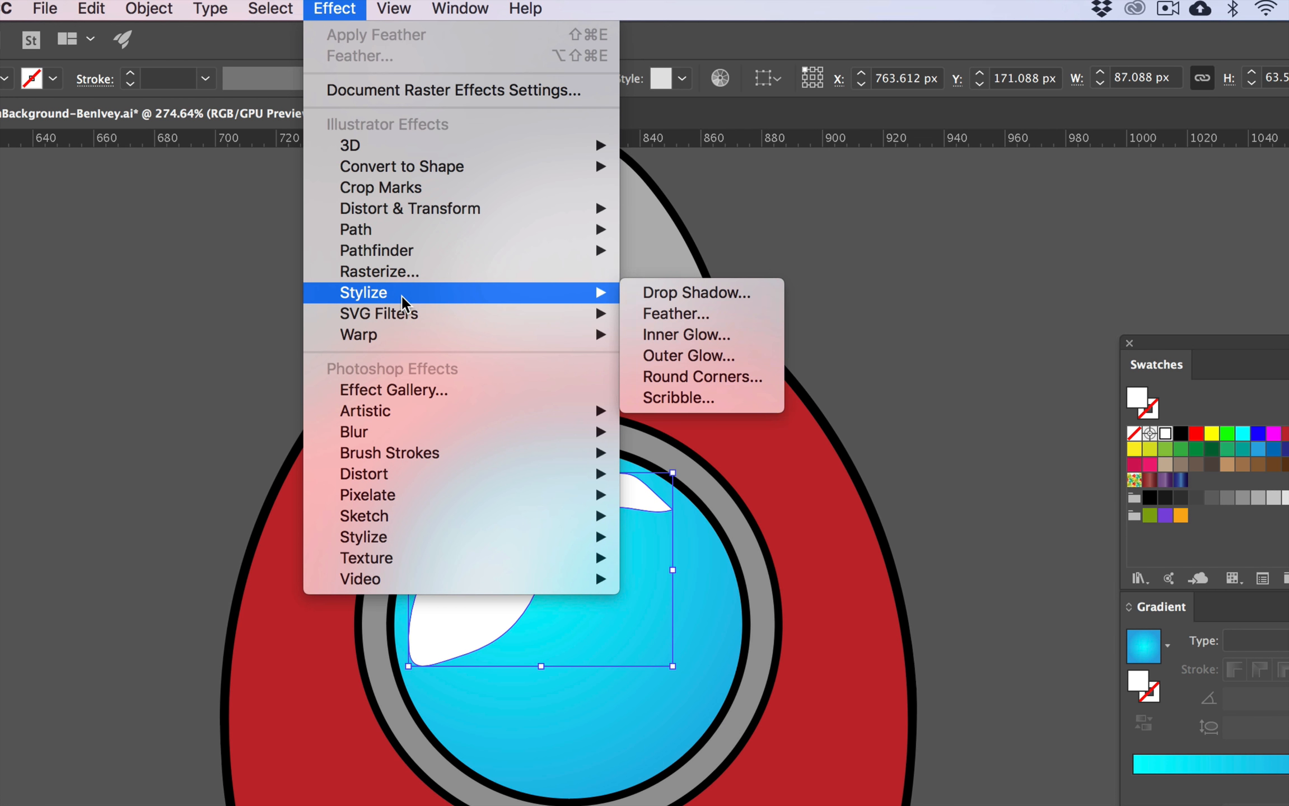
click(684, 318)
click(741, 344)
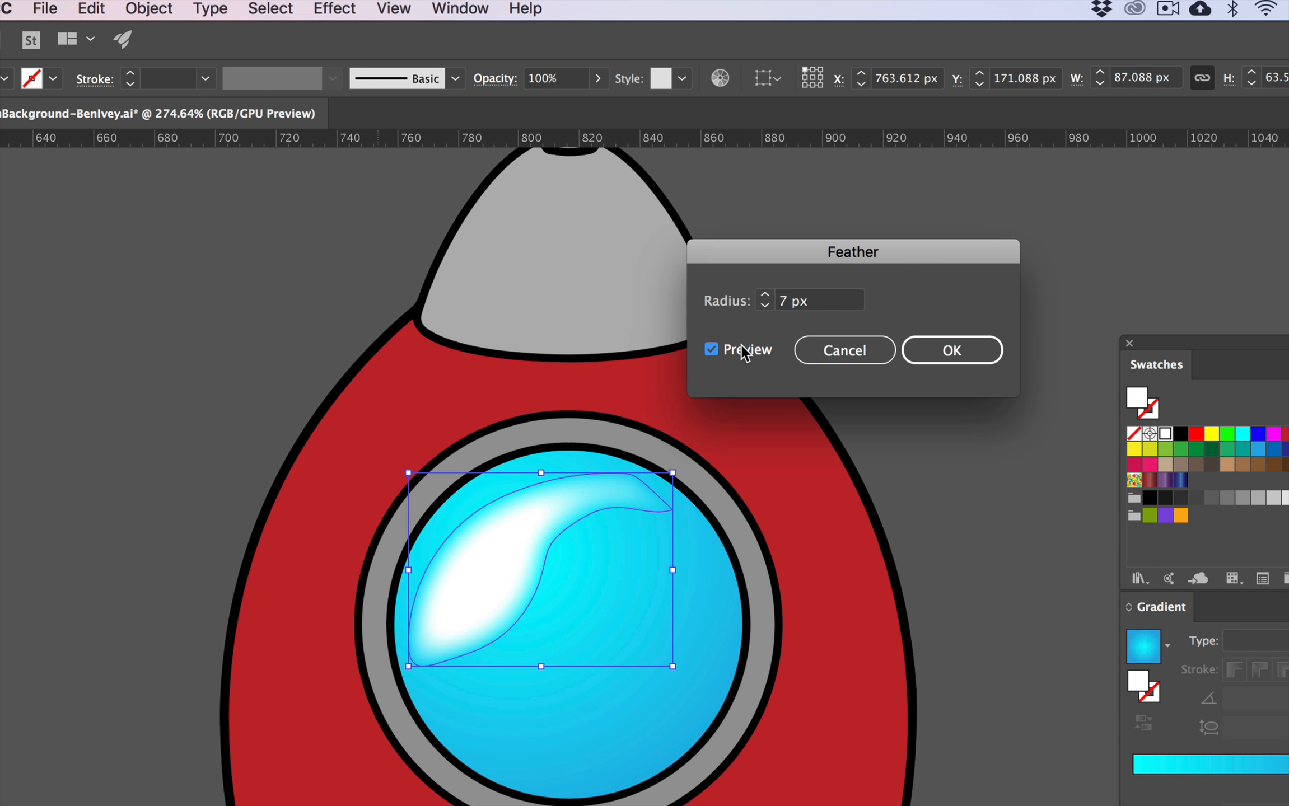
- Set the highlight's feather radius to 6 px, apply the effect and deselect the highlight
click(796, 303)
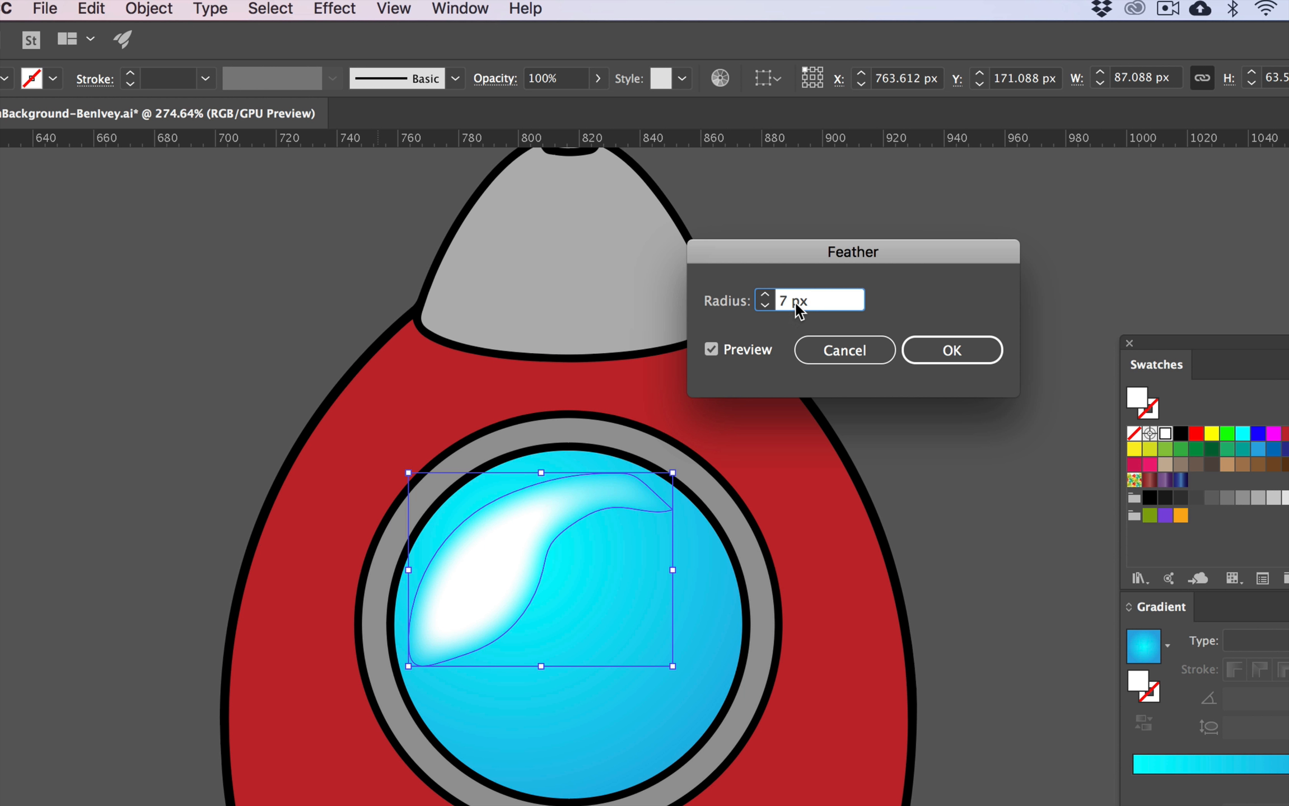
key(Up)
key(Up)
key(Down)
key(Down)
key(Down)
key(Down)
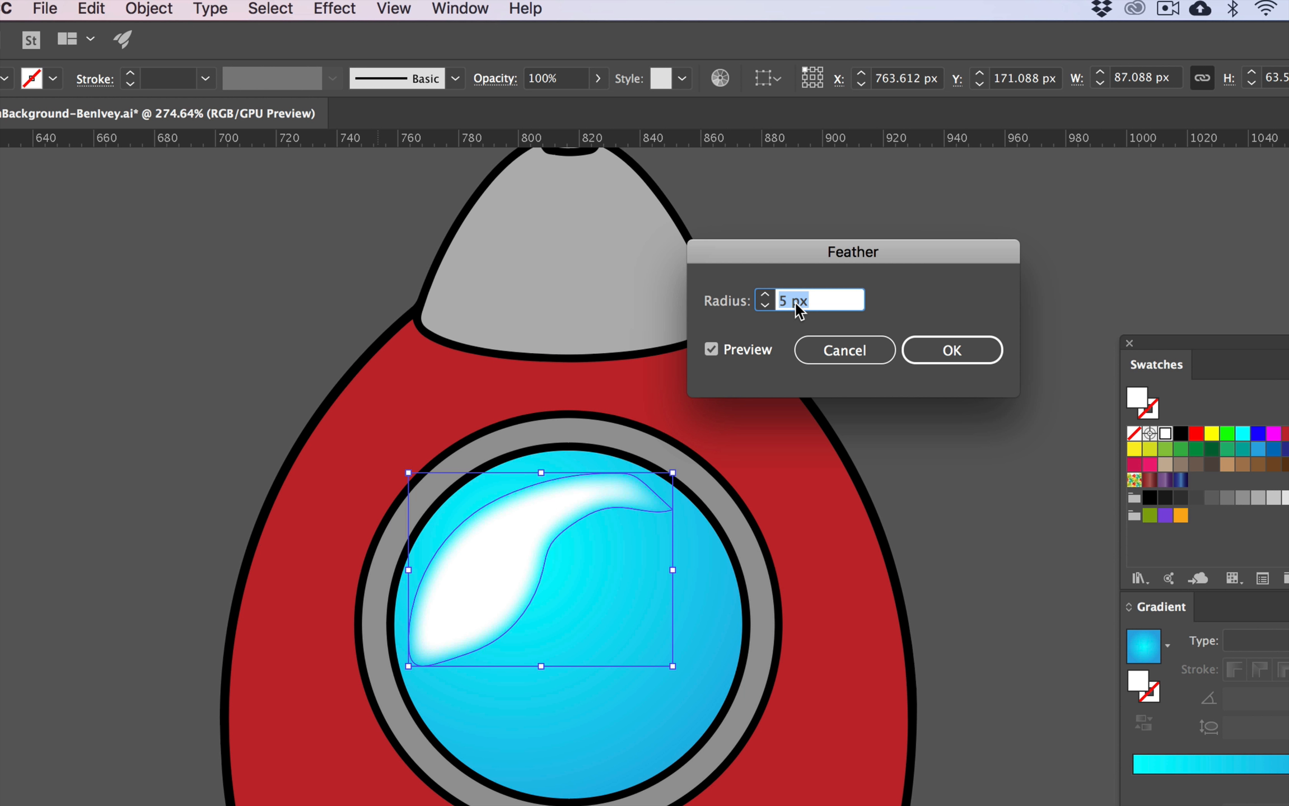
key(Up)
click(969, 362)
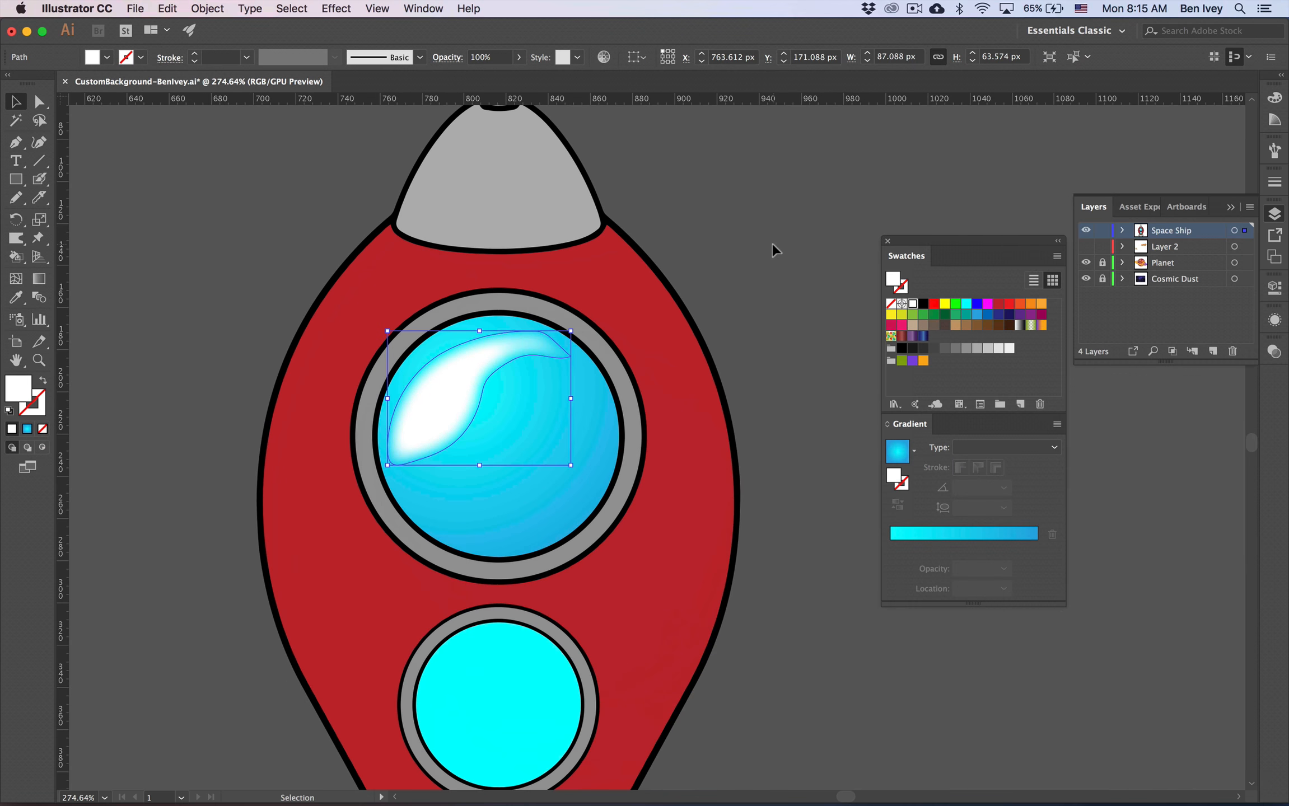
click(1002, 372)
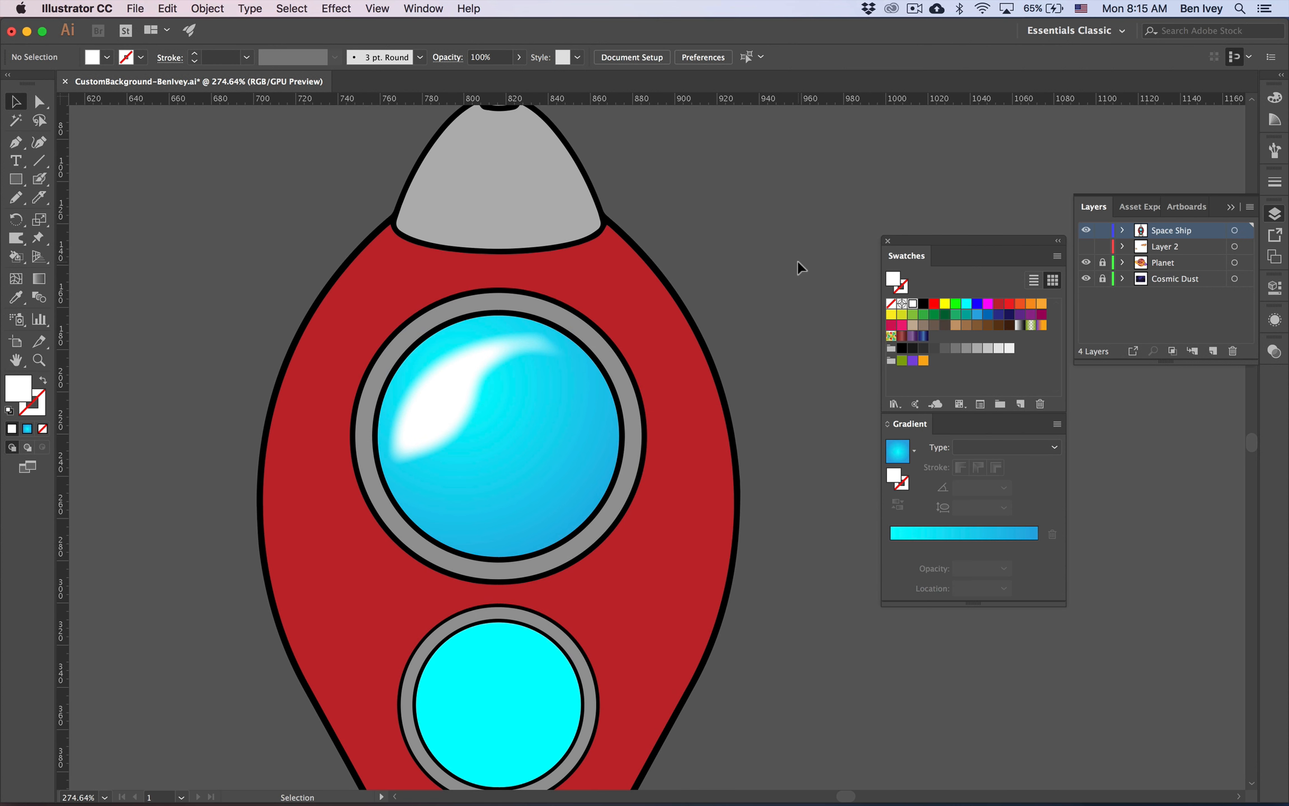
- Set the feathered highlight's blending mode to Screen and its opacity to 77%, and deselect it
click(453, 392)
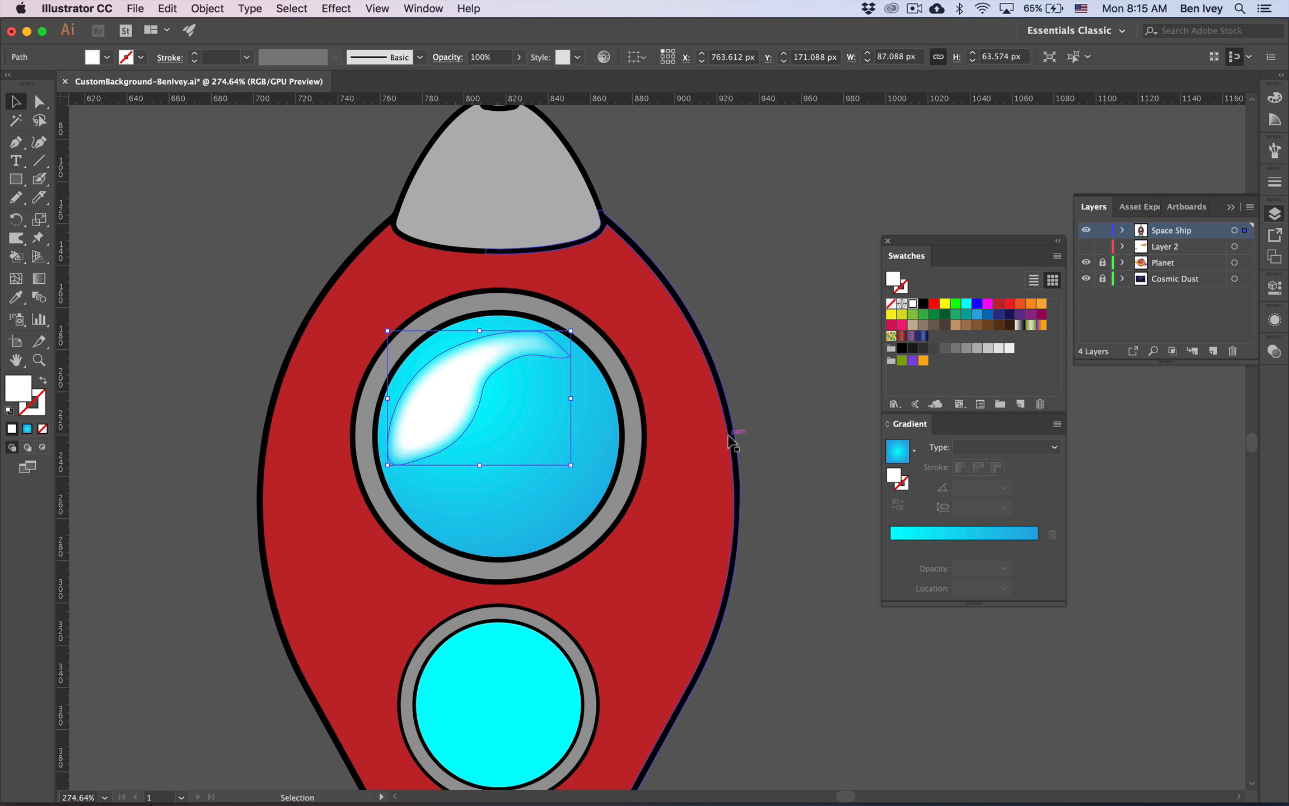
click(1276, 352)
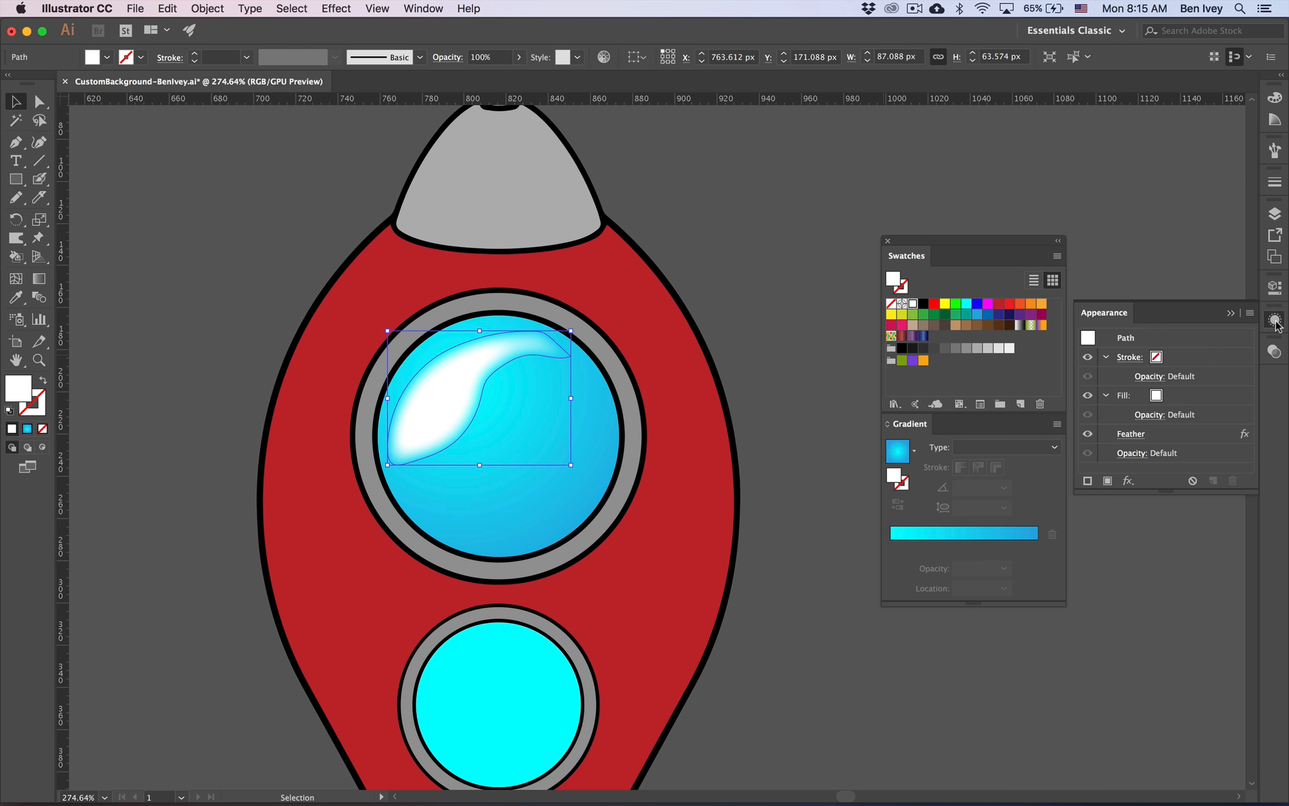
click(1276, 352)
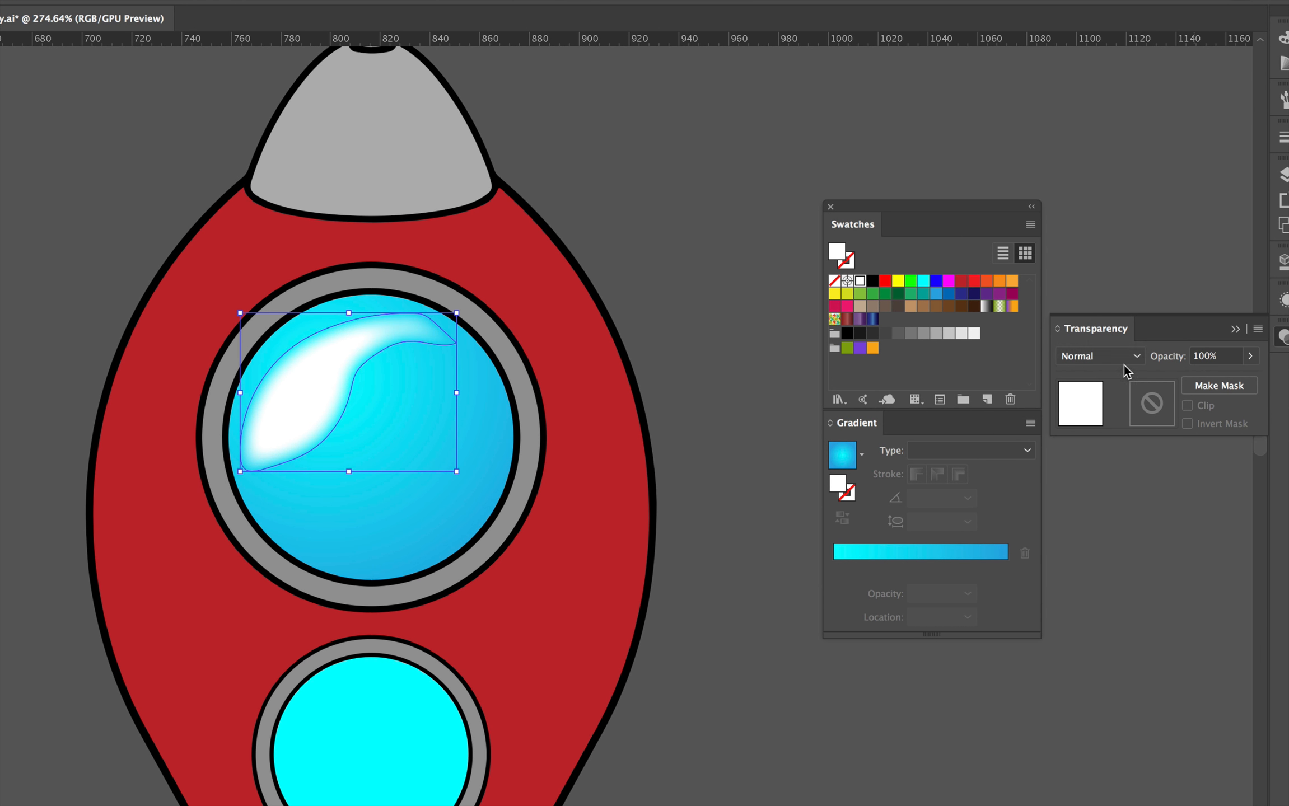
click(1135, 369)
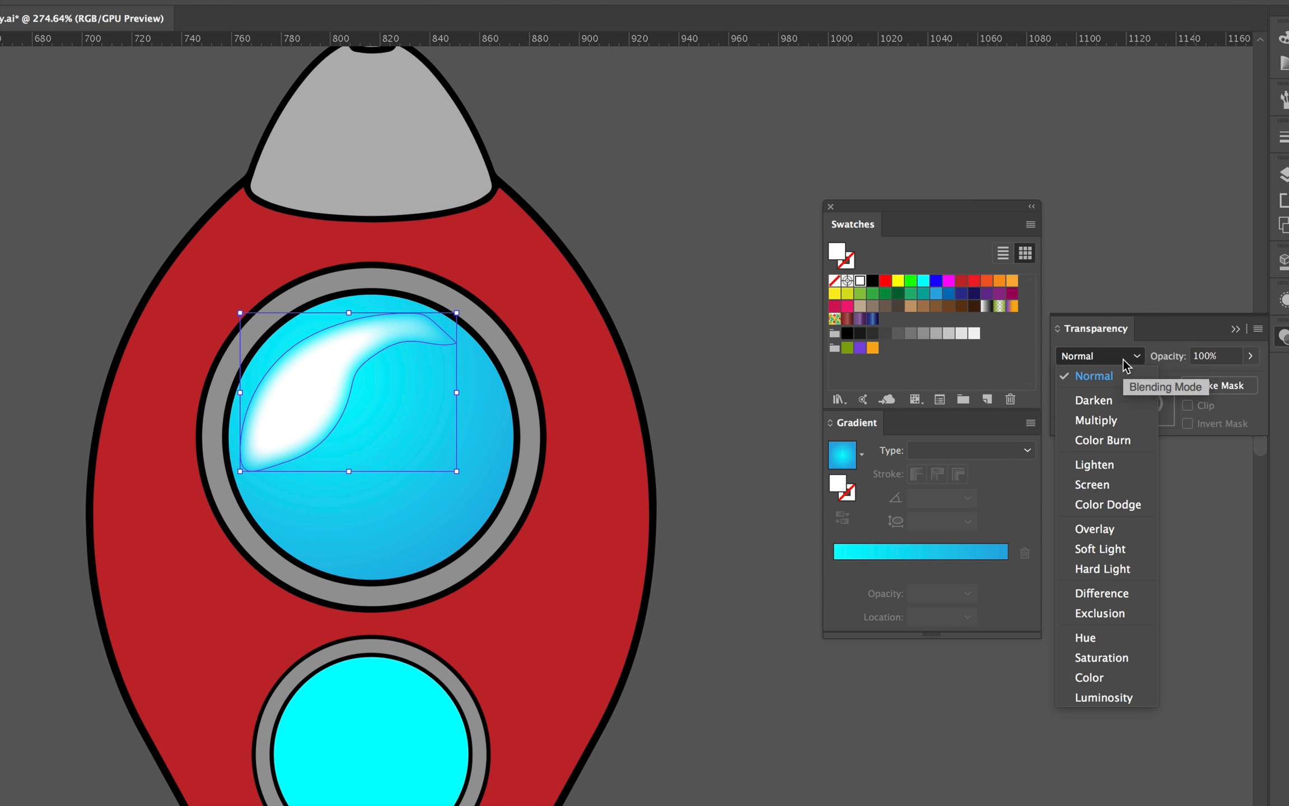
click(1107, 528)
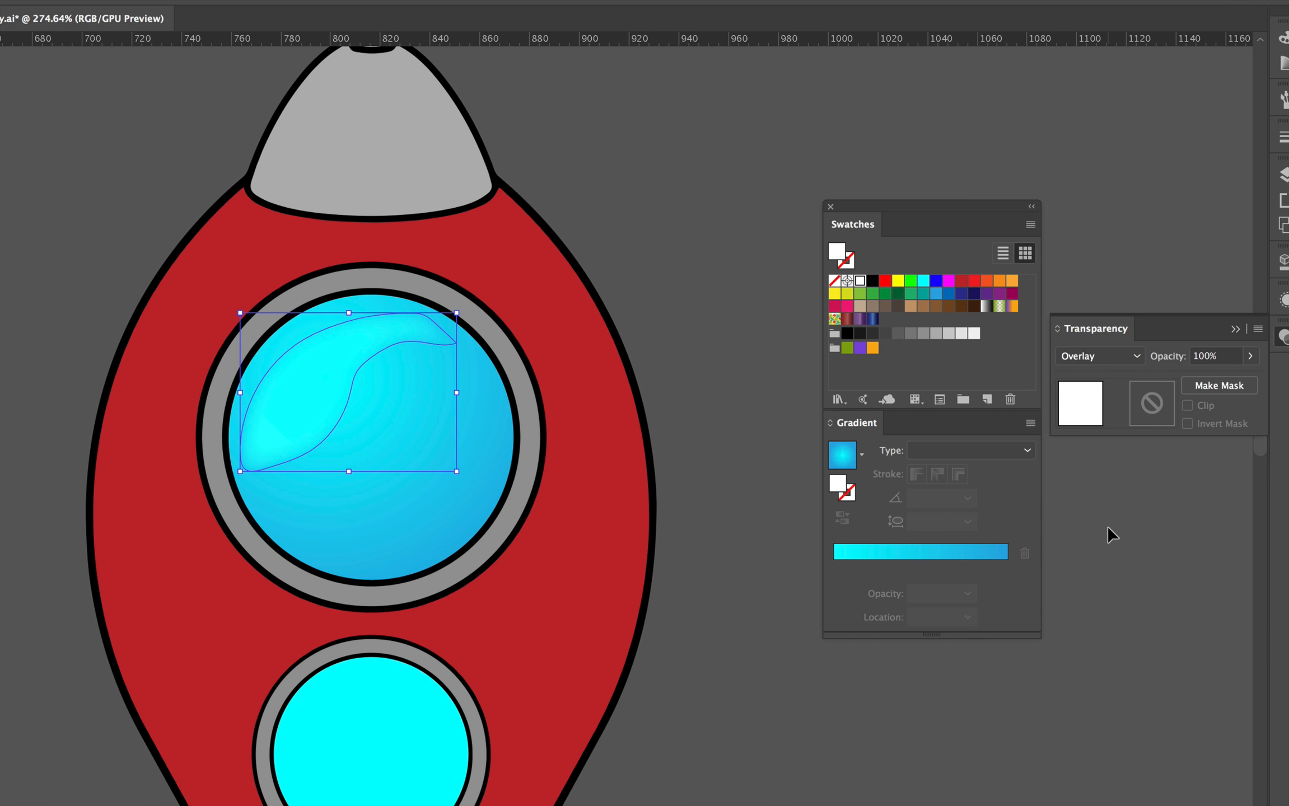
click(1123, 352)
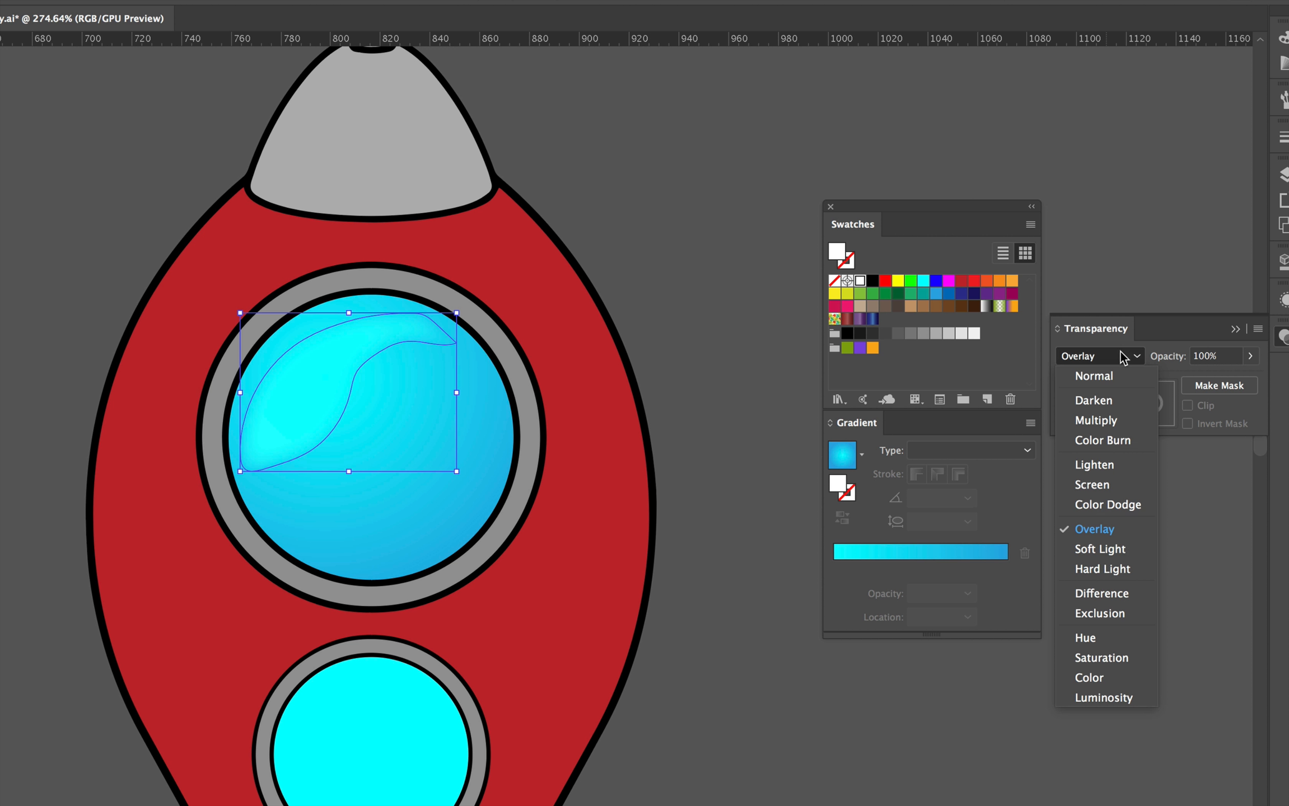
click(1108, 485)
click(1249, 356)
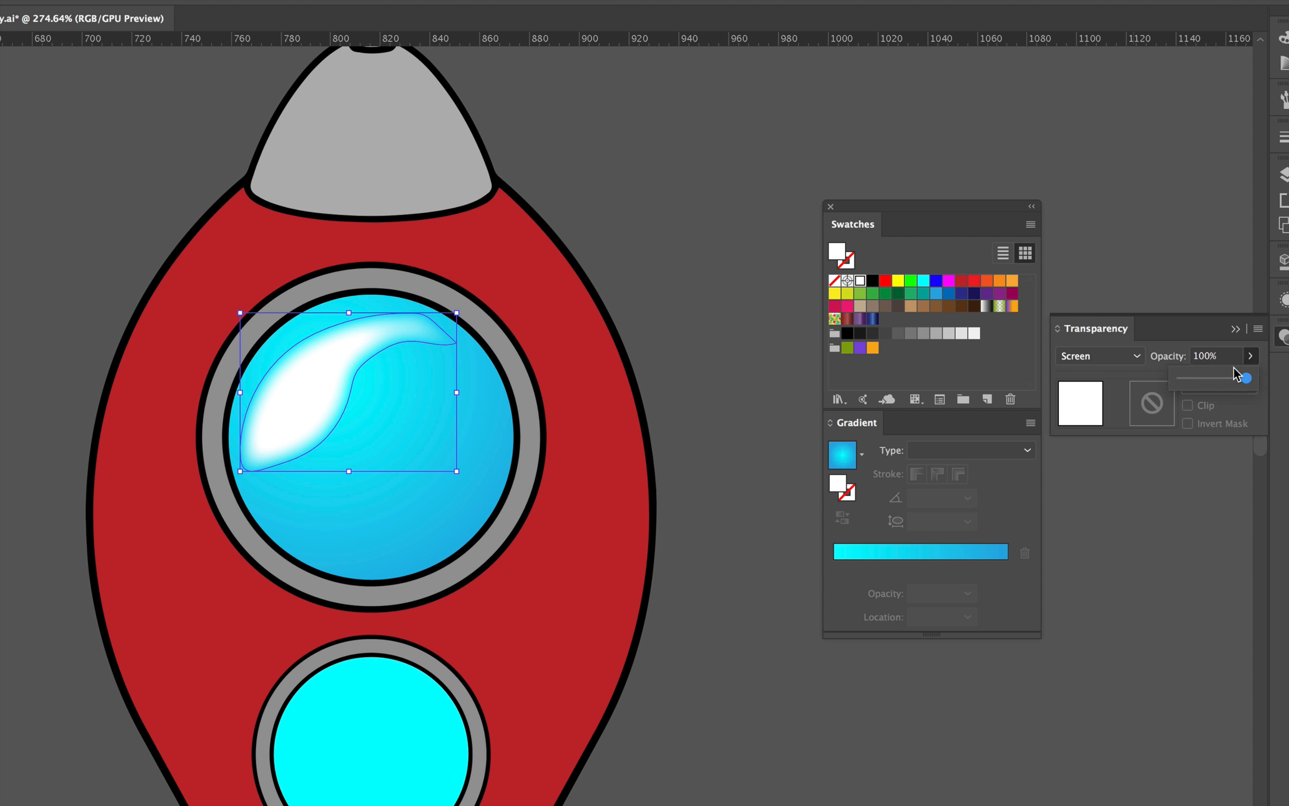
drag(1248, 377, 1230, 378)
click(724, 320)
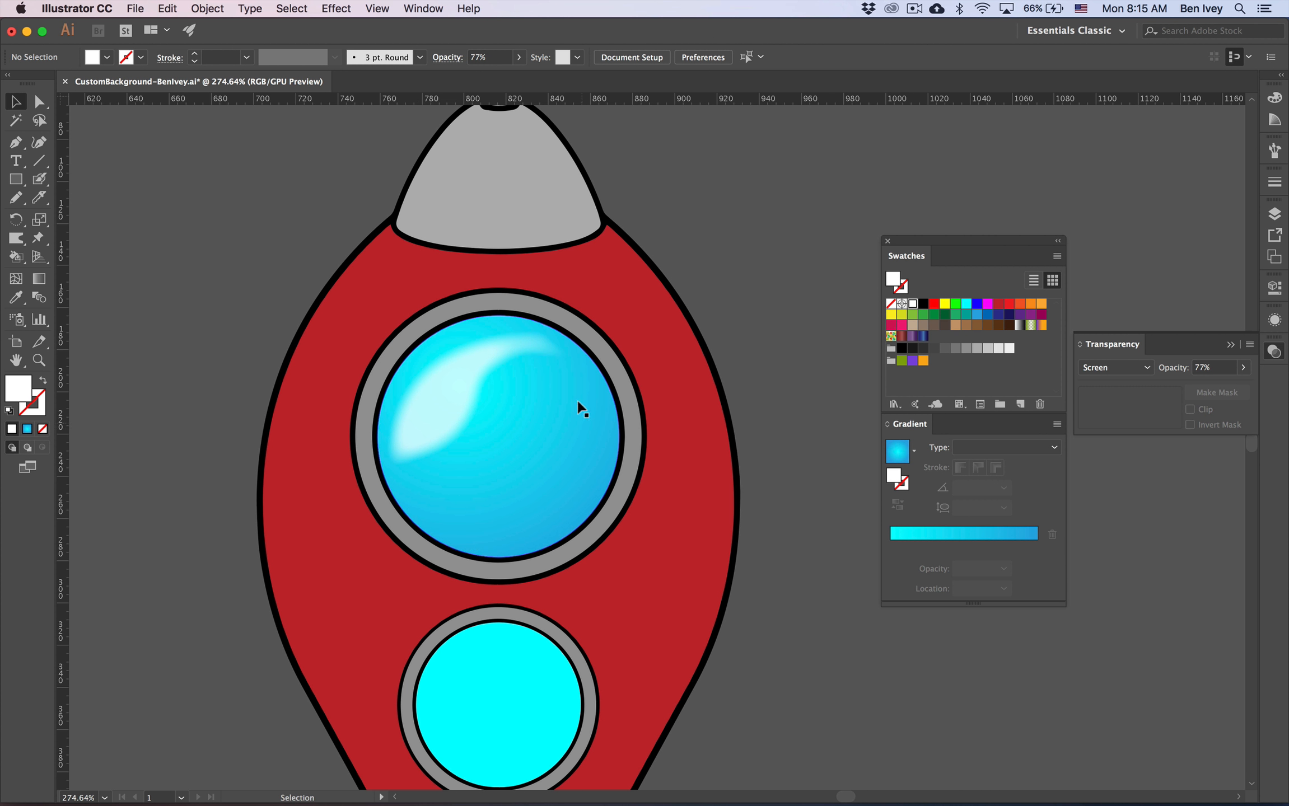
- Draw a 113 px circle covering the large window's glass and fill it with a near-black gray
click(18, 190)
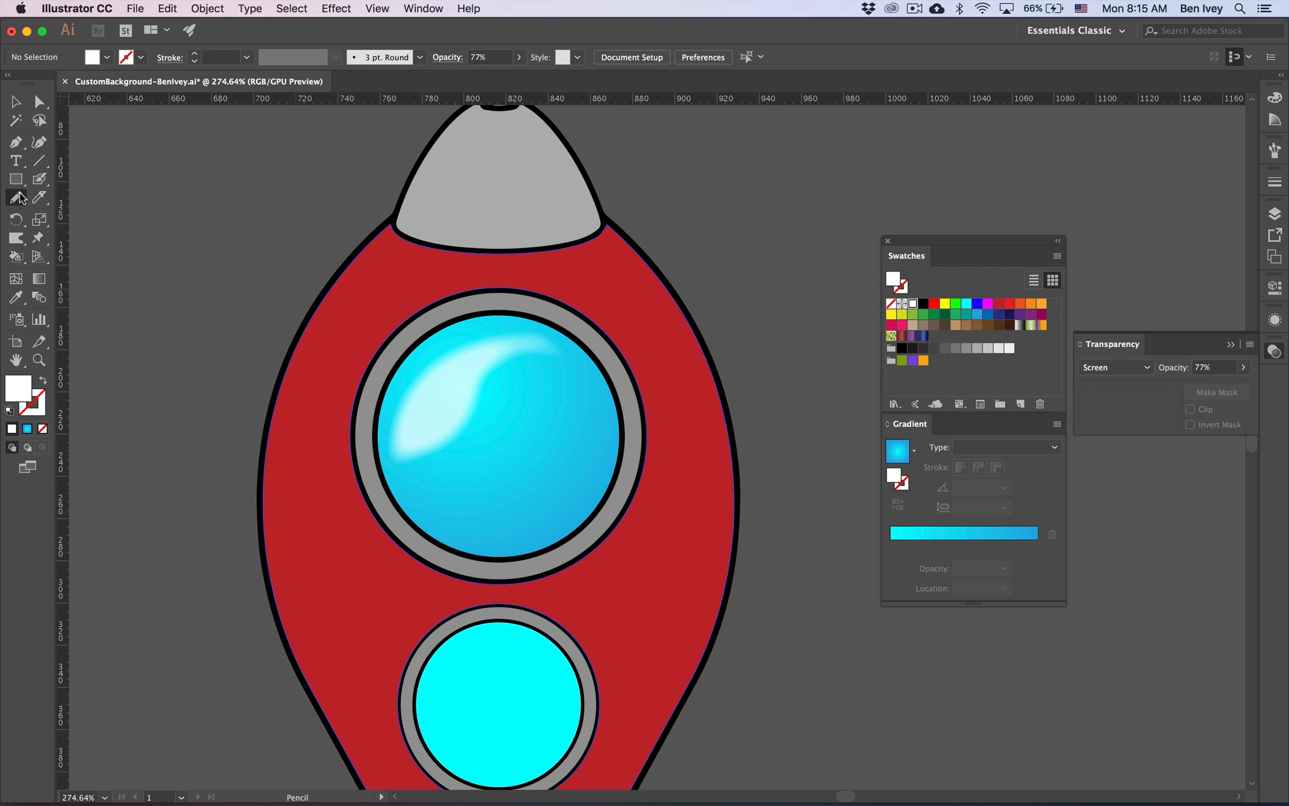
click(17, 181)
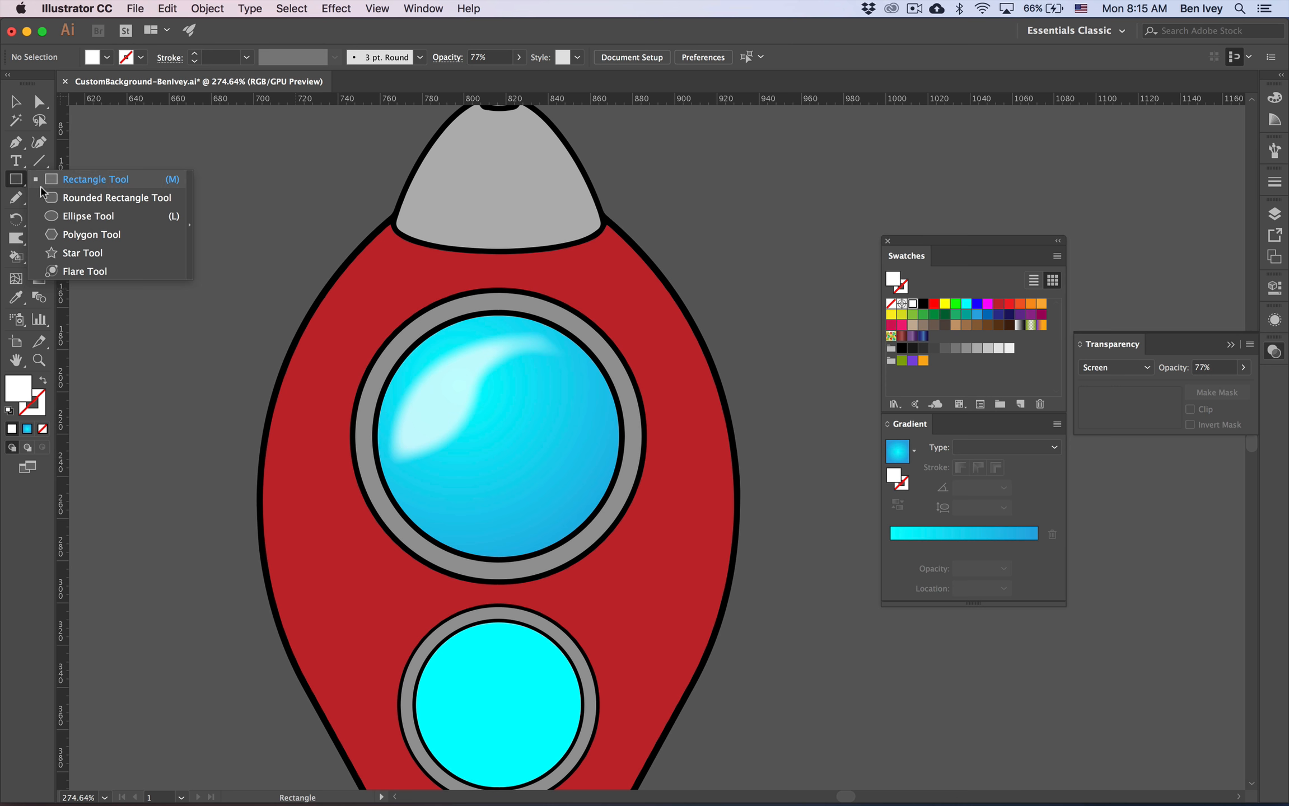
click(66, 217)
drag(497, 436, 594, 556)
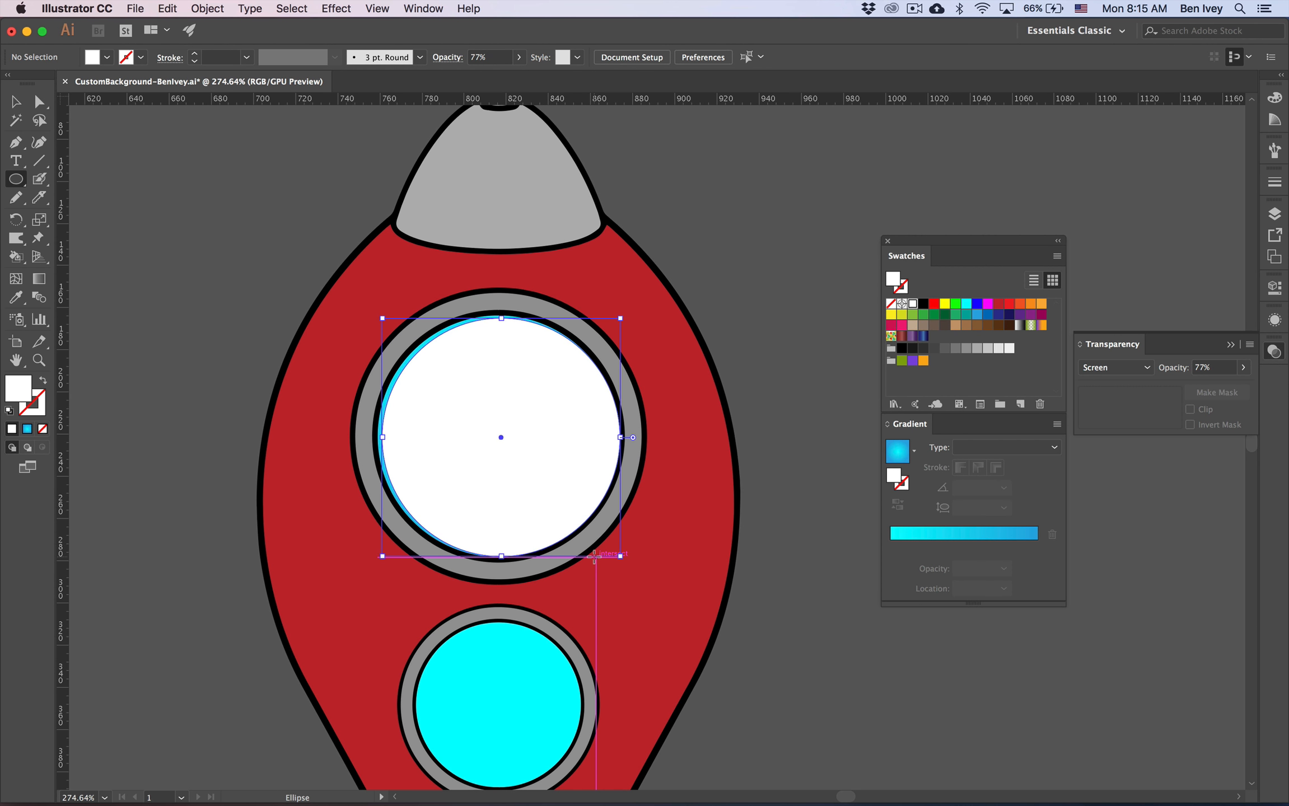
click(16, 102)
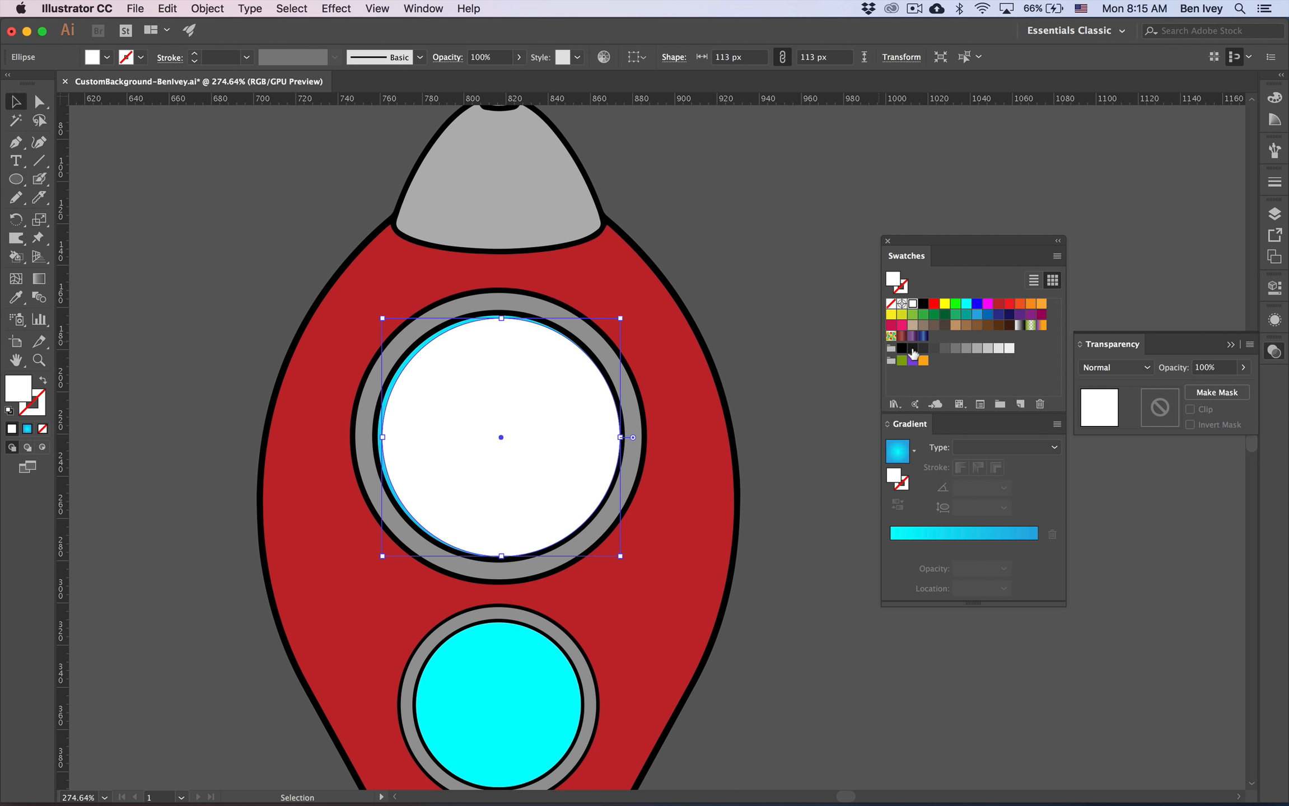
click(912, 349)
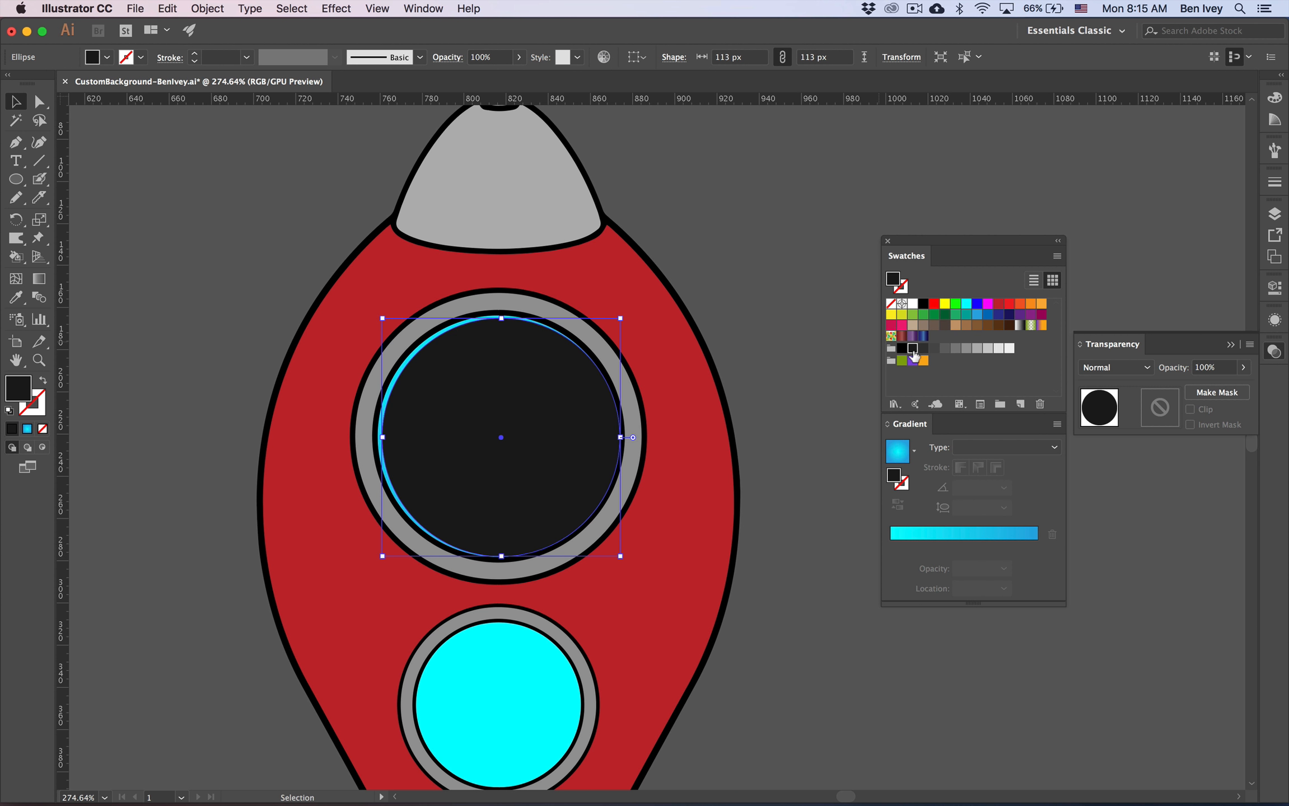
- Duplicate the dark circle with a slight offset to the upper left and fill the copy with medium gray
right_click(559, 460)
click(543, 447)
drag(559, 513, 533, 494)
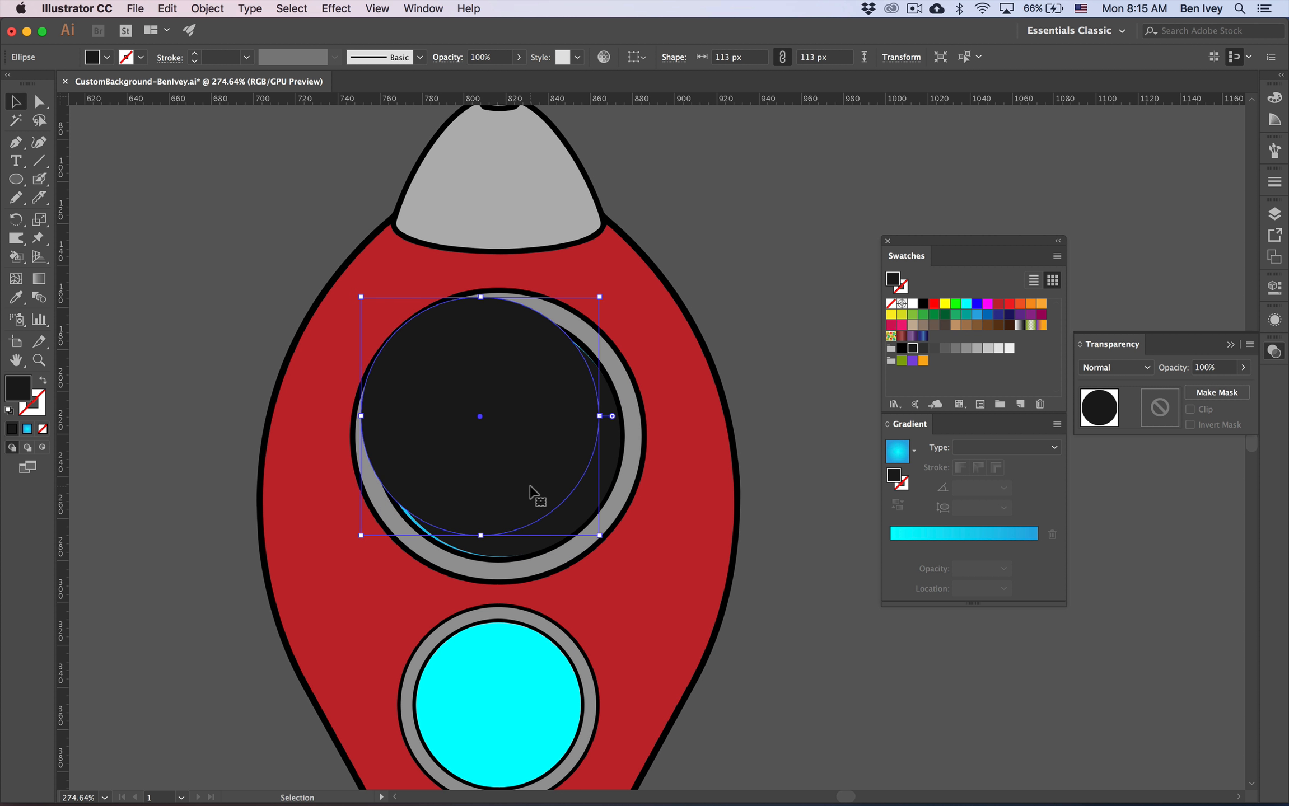
click(945, 348)
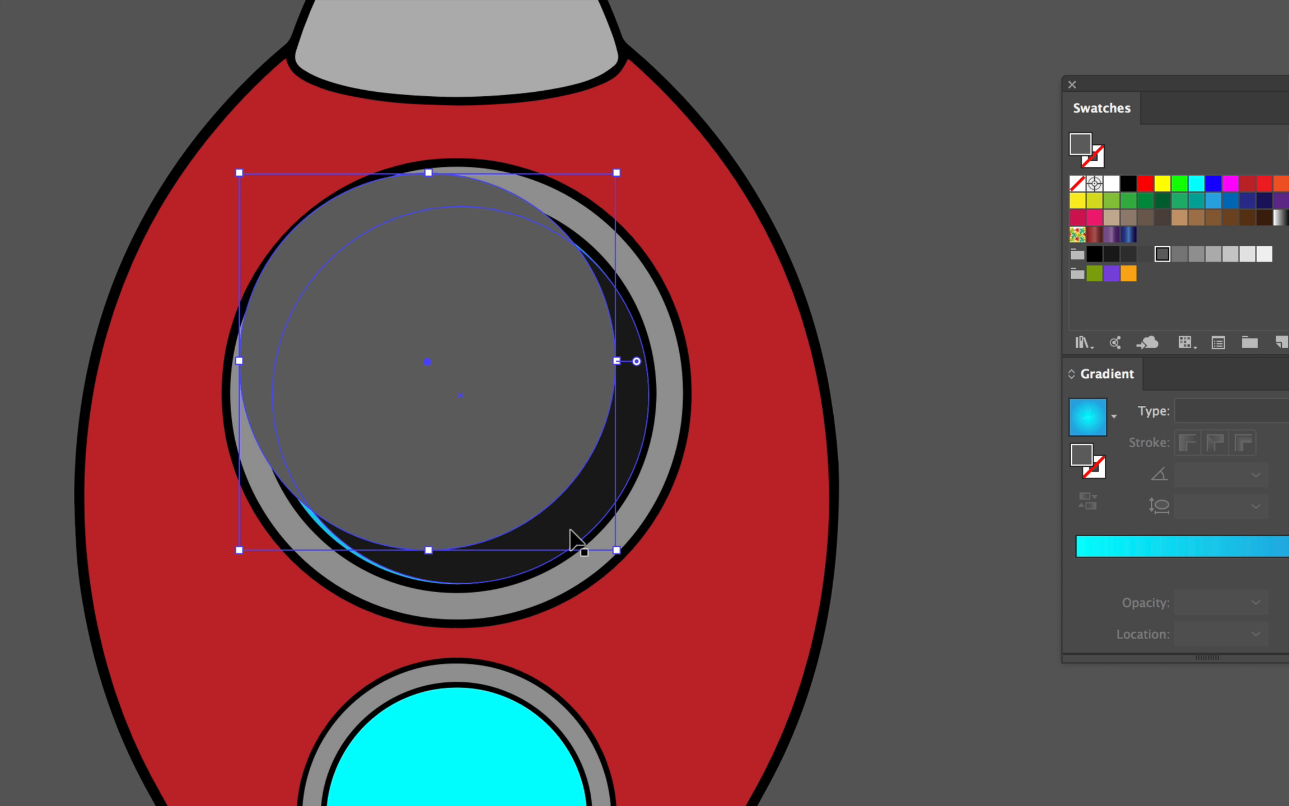
- Subtract the offset circle from the dark circle with Shape Builder, leaving a crescent along the window's lower right
shift+click(568, 527)
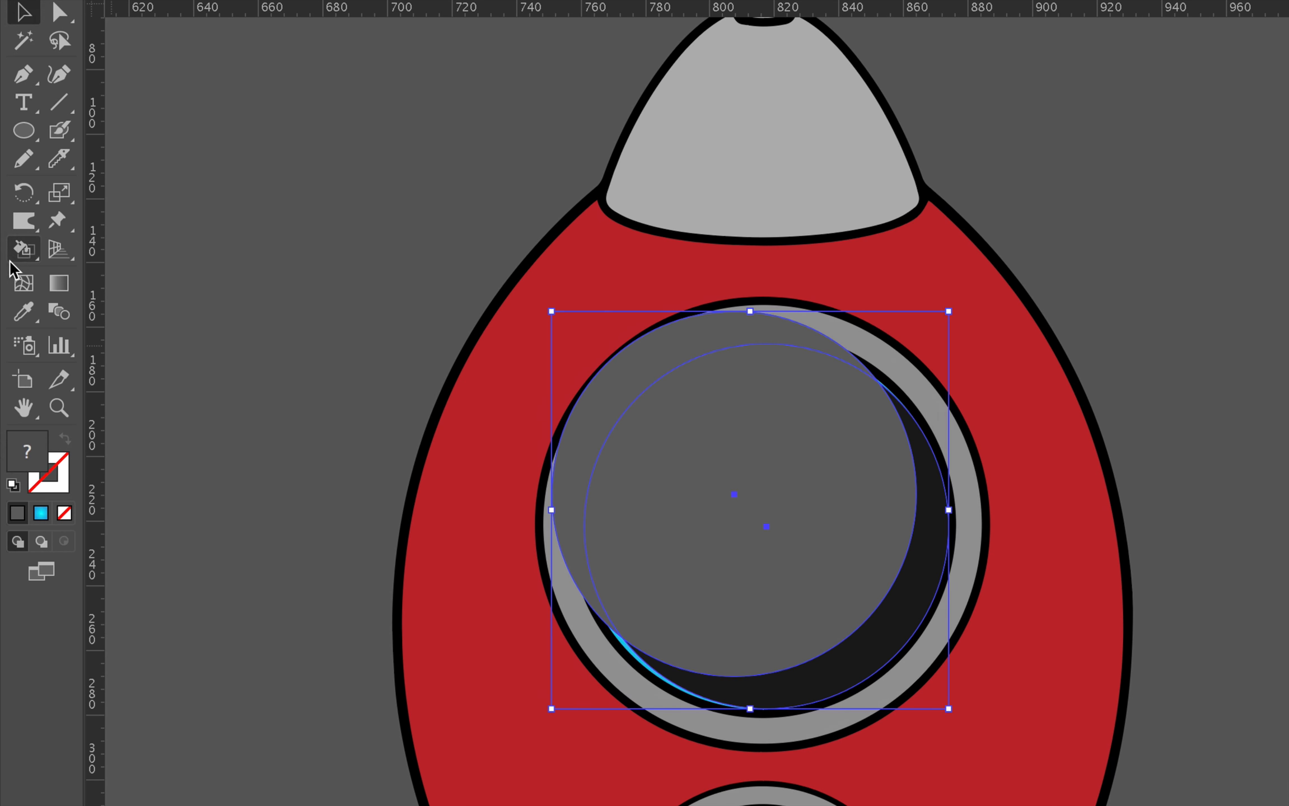
drag(19, 253, 88, 249)
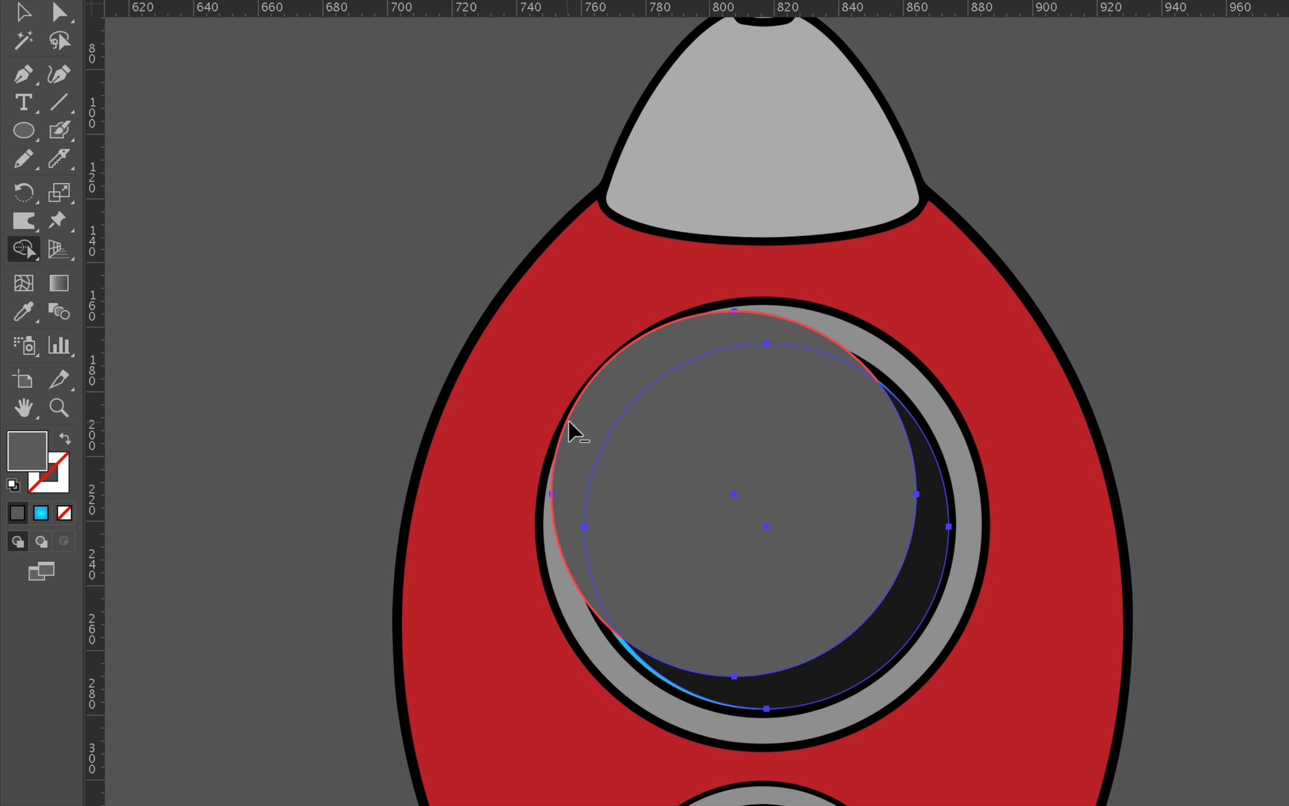
alt+drag(574, 423, 632, 462)
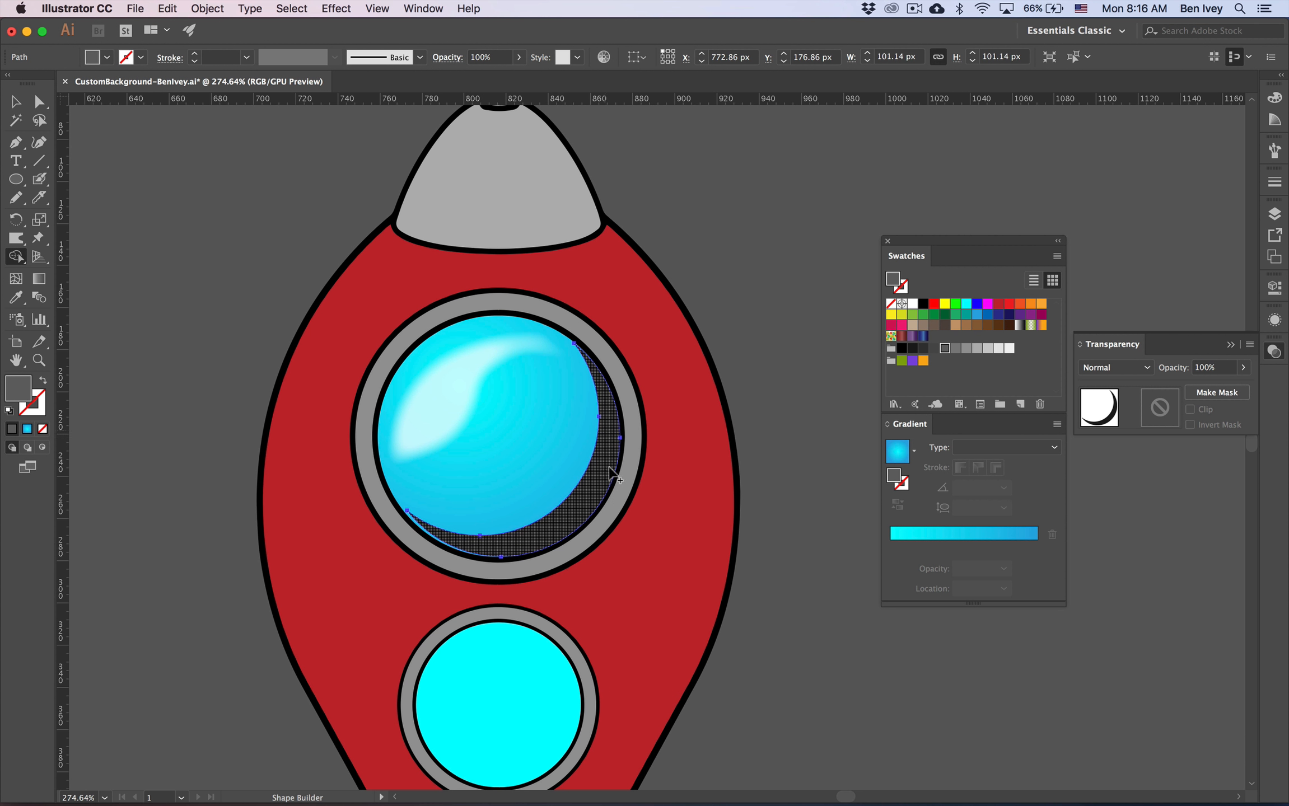
click(16, 119)
click(14, 106)
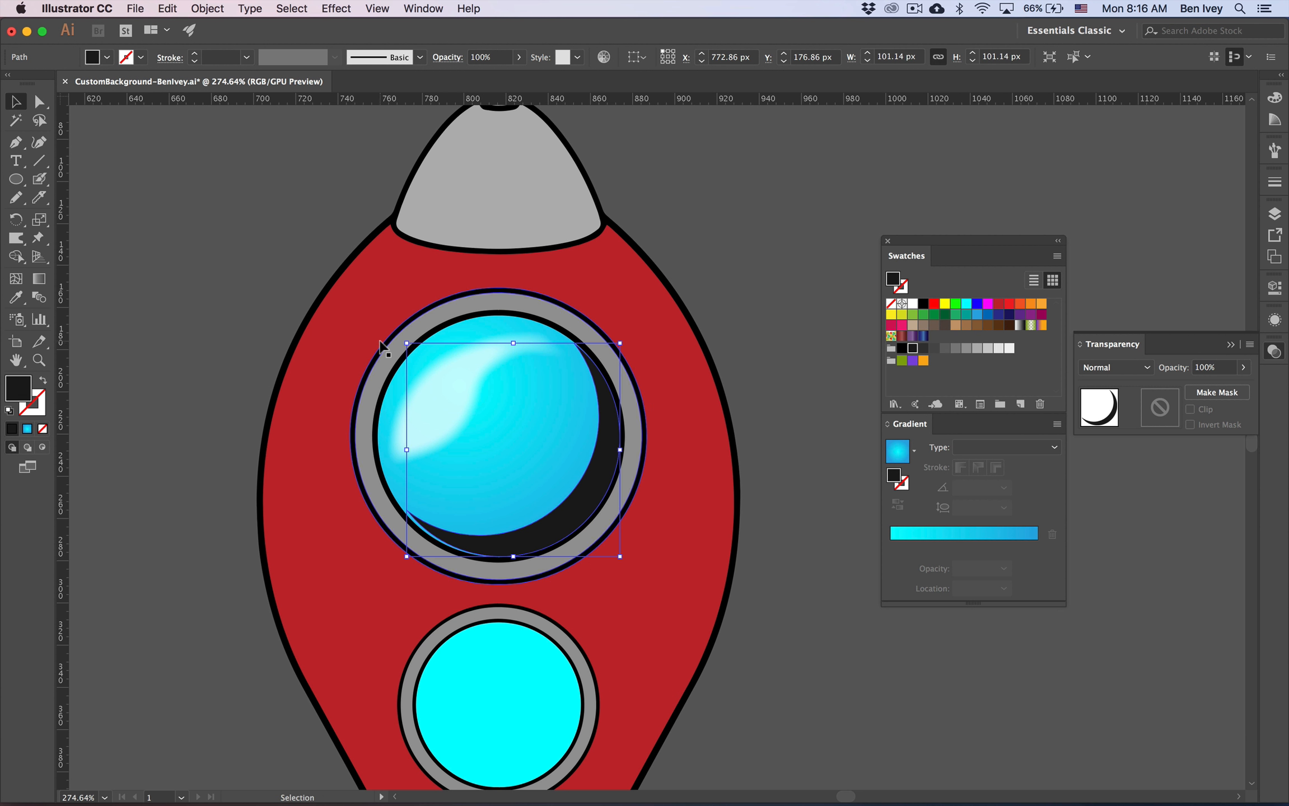
- Fill the crescent with medium gray, set its blending mode to Multiply, and deselect it
click(957, 349)
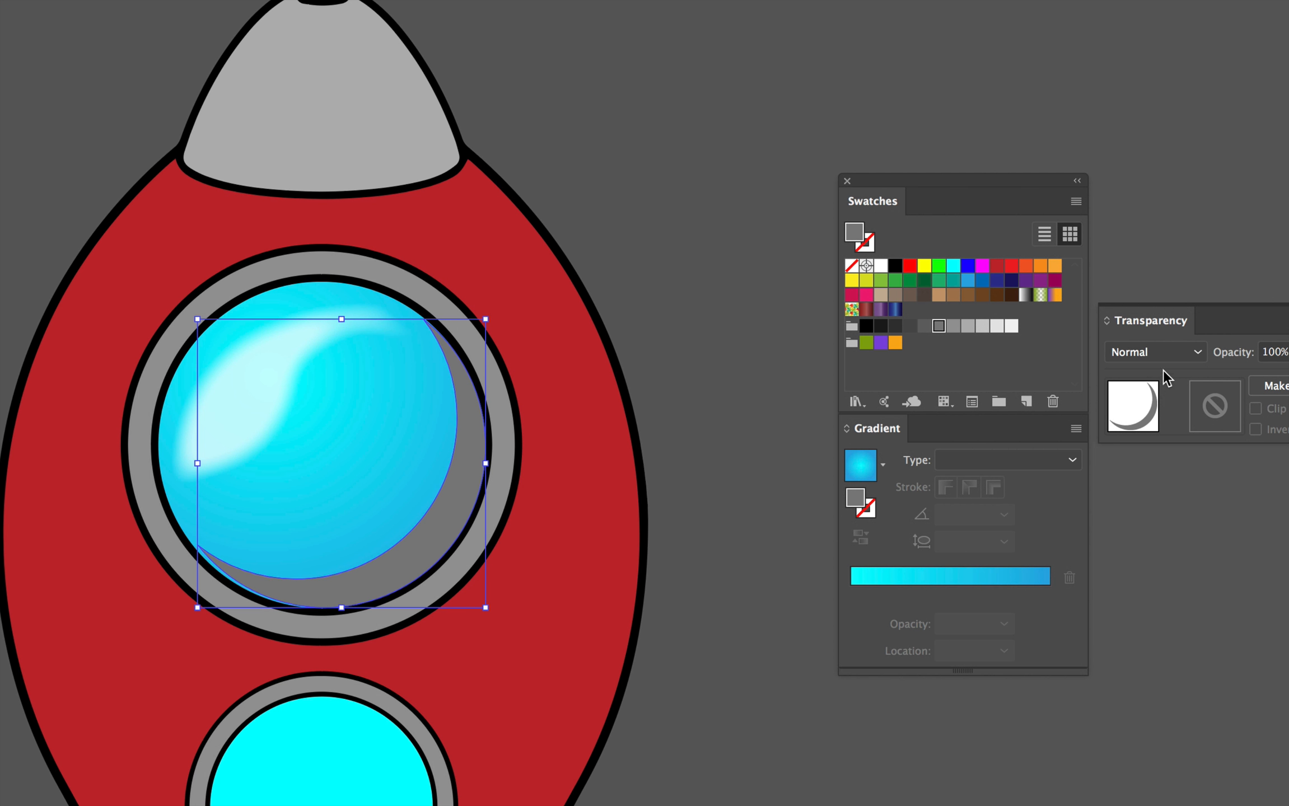
click(1164, 353)
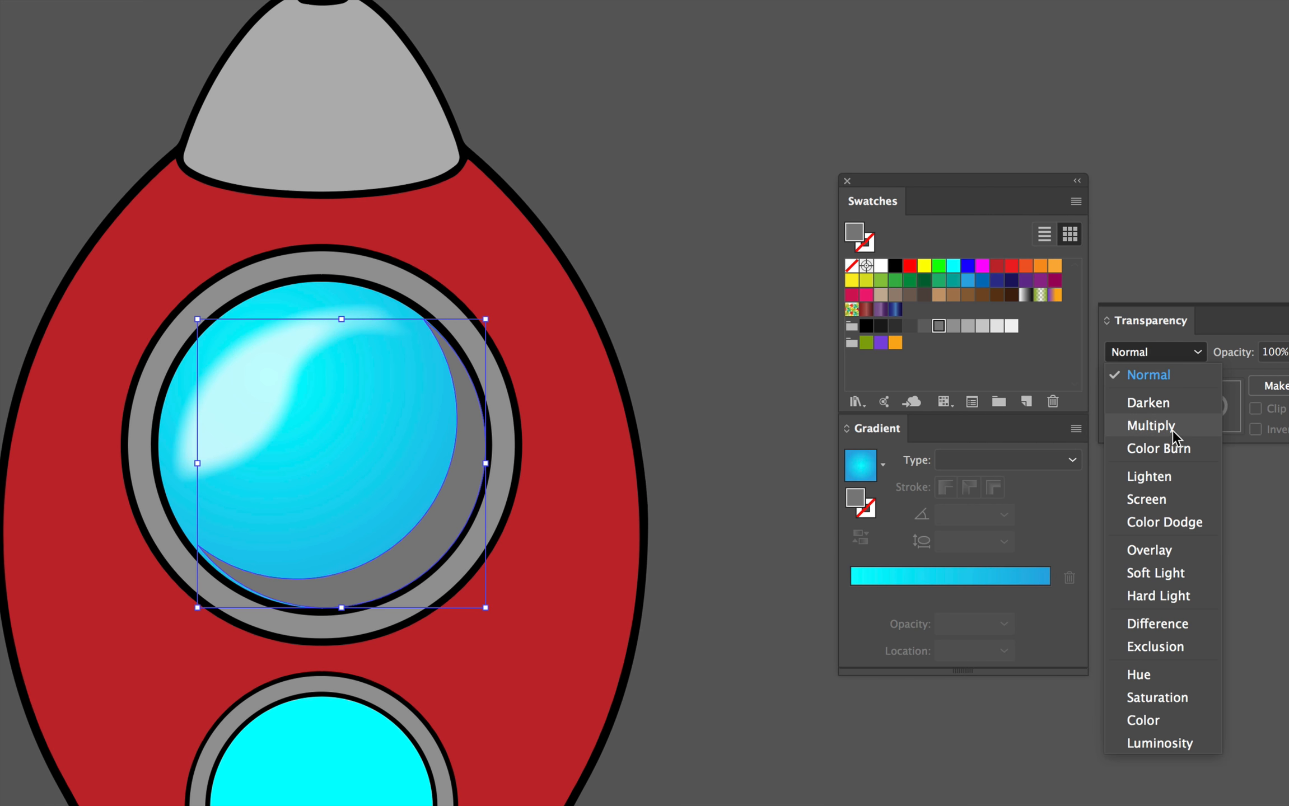
click(1151, 426)
click(740, 378)
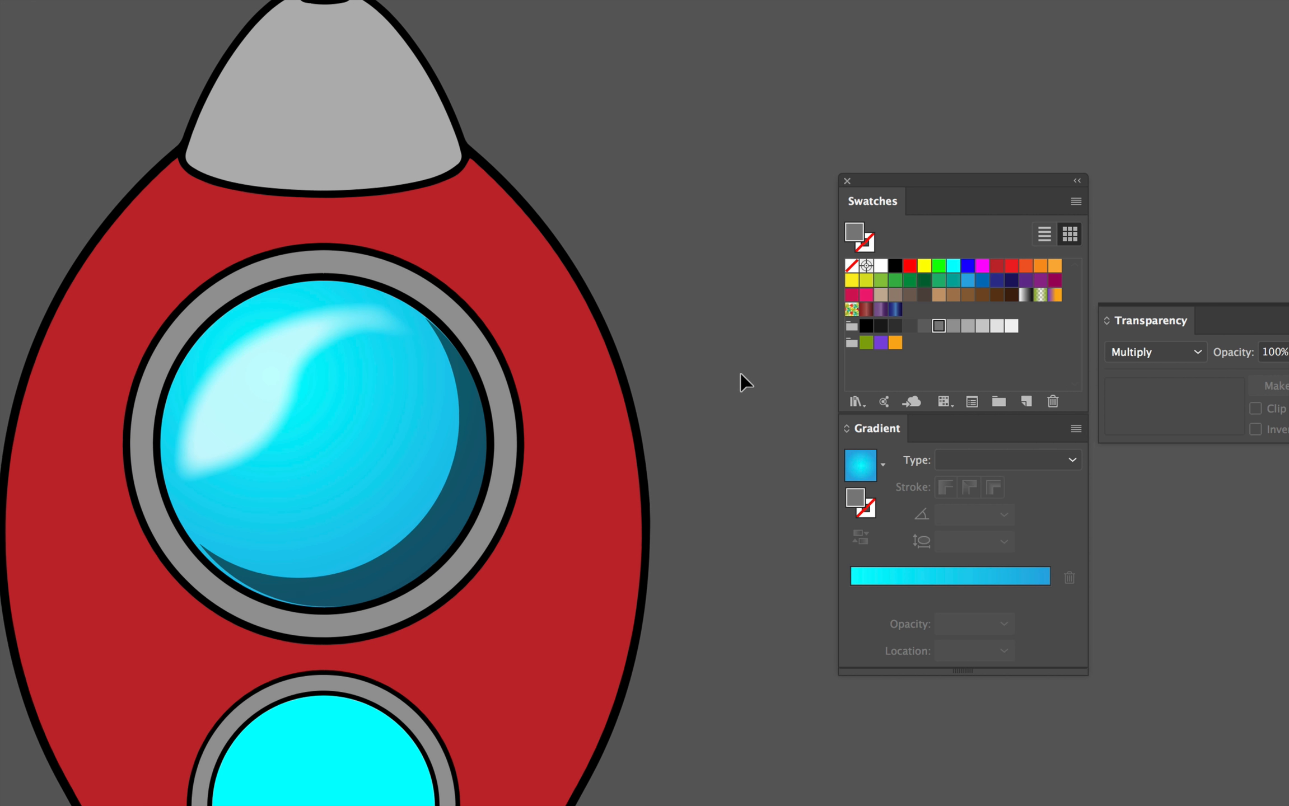
- Stretch the crescent shadow slightly at its left side and upper right corner to fit the window's edge, and deselect it
scroll(740, 378, left, 3)
scroll(740, 378, down, 1)
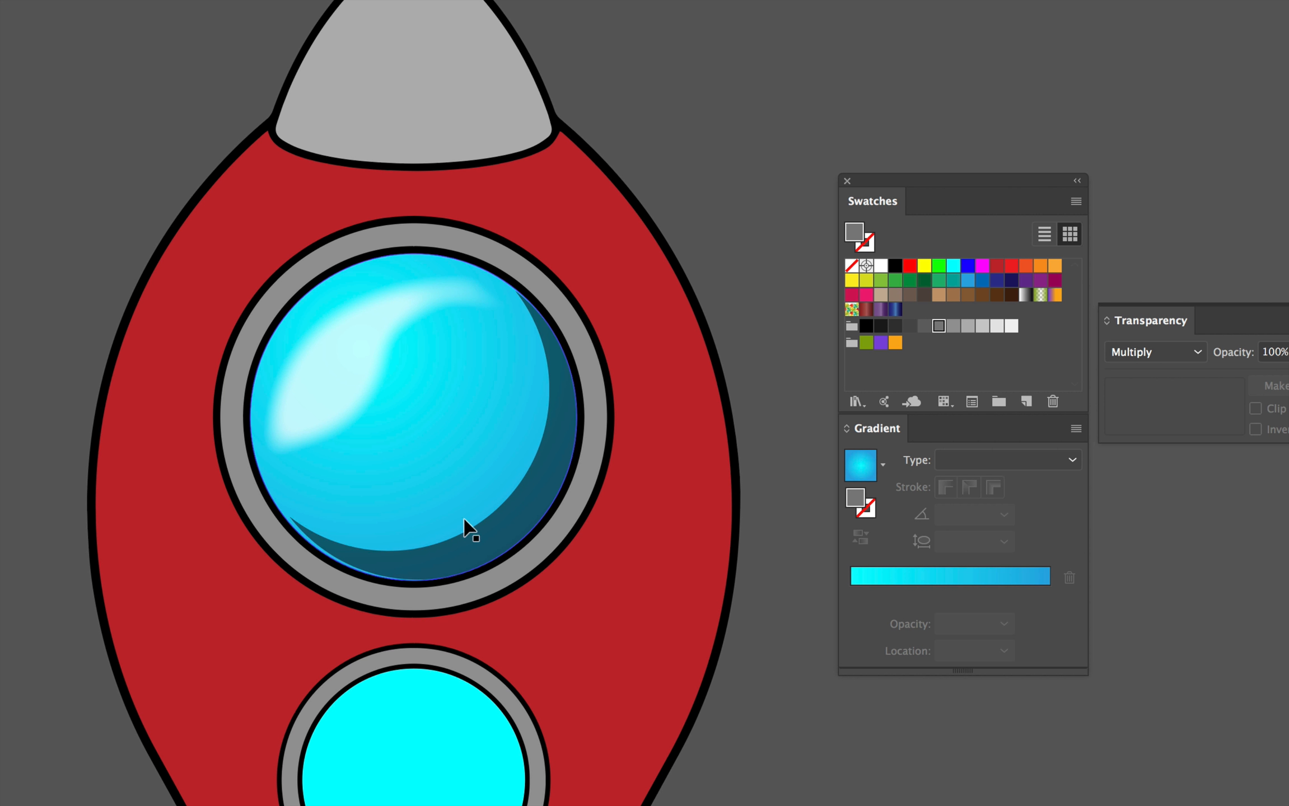
click(455, 548)
drag(288, 437, 284, 440)
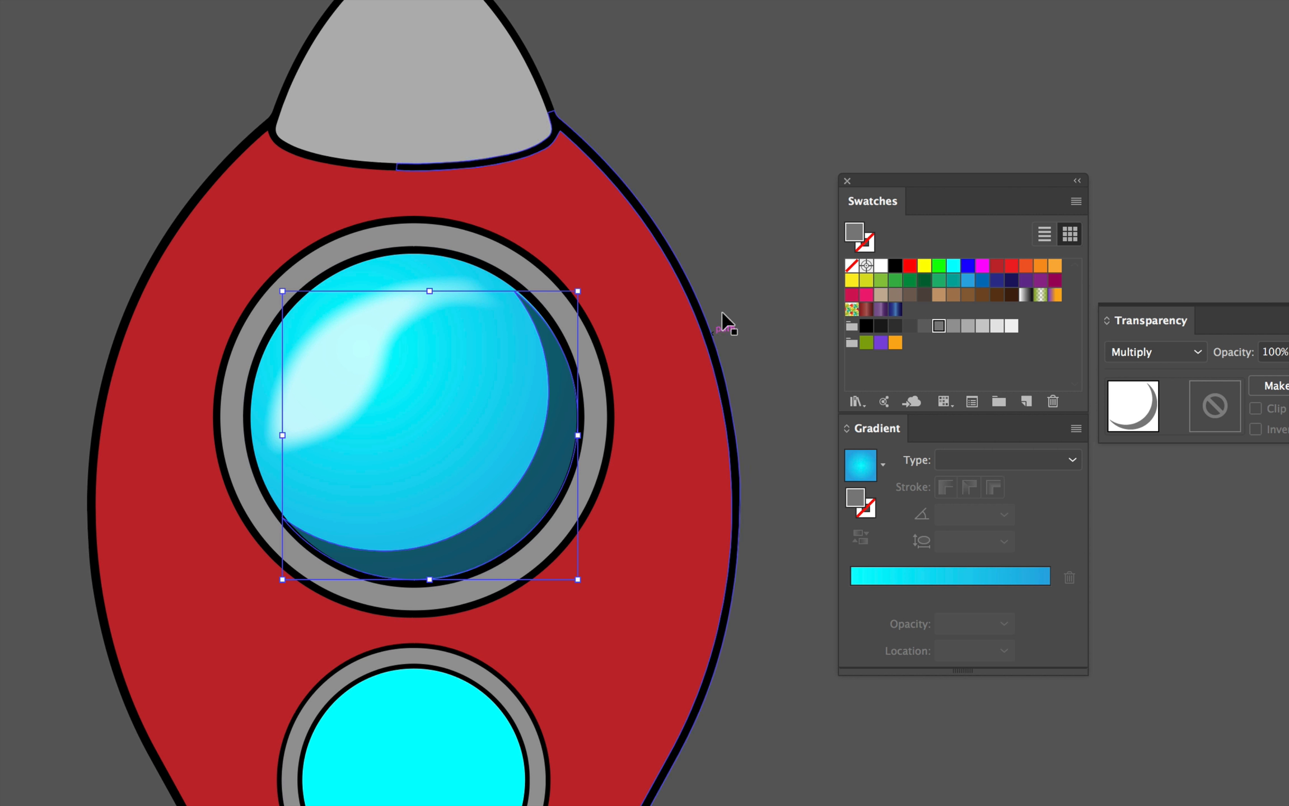
click(740, 270)
click(558, 394)
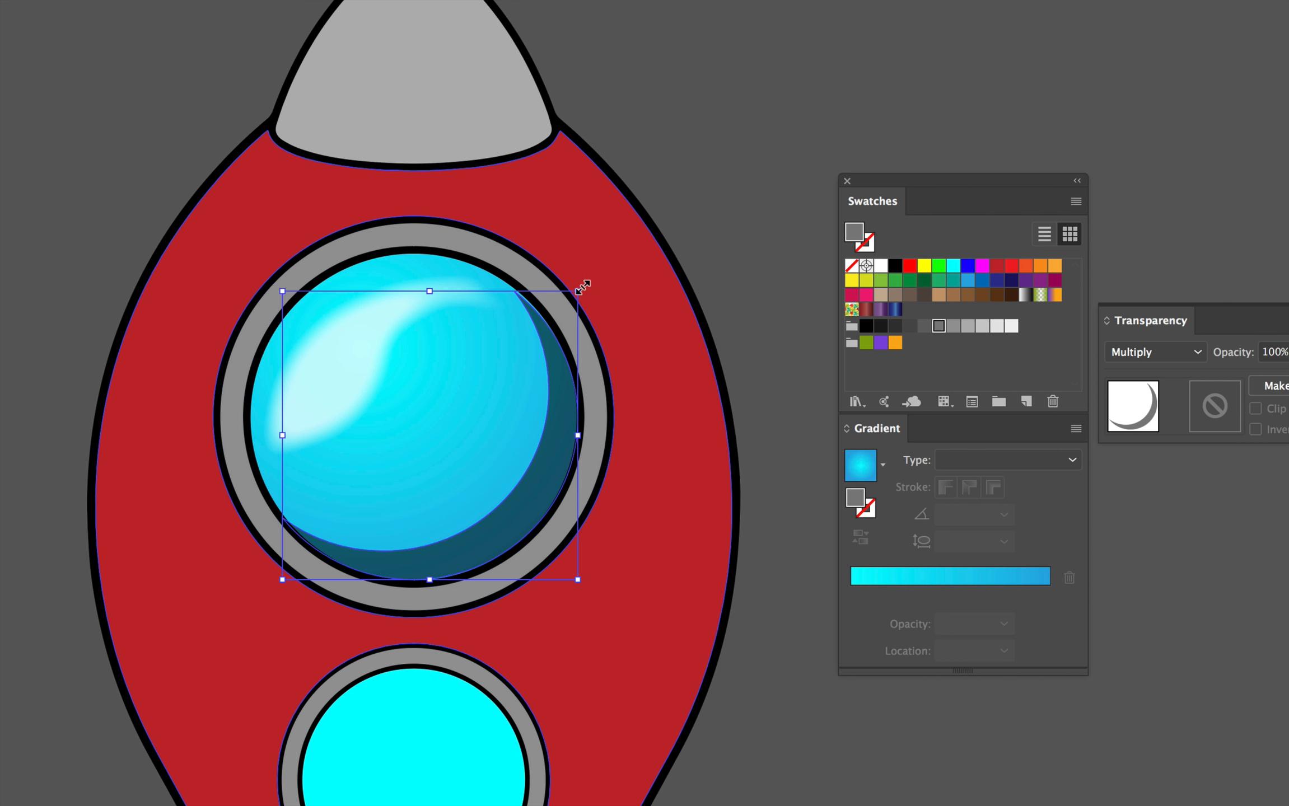
drag(582, 286, 584, 287)
click(686, 249)
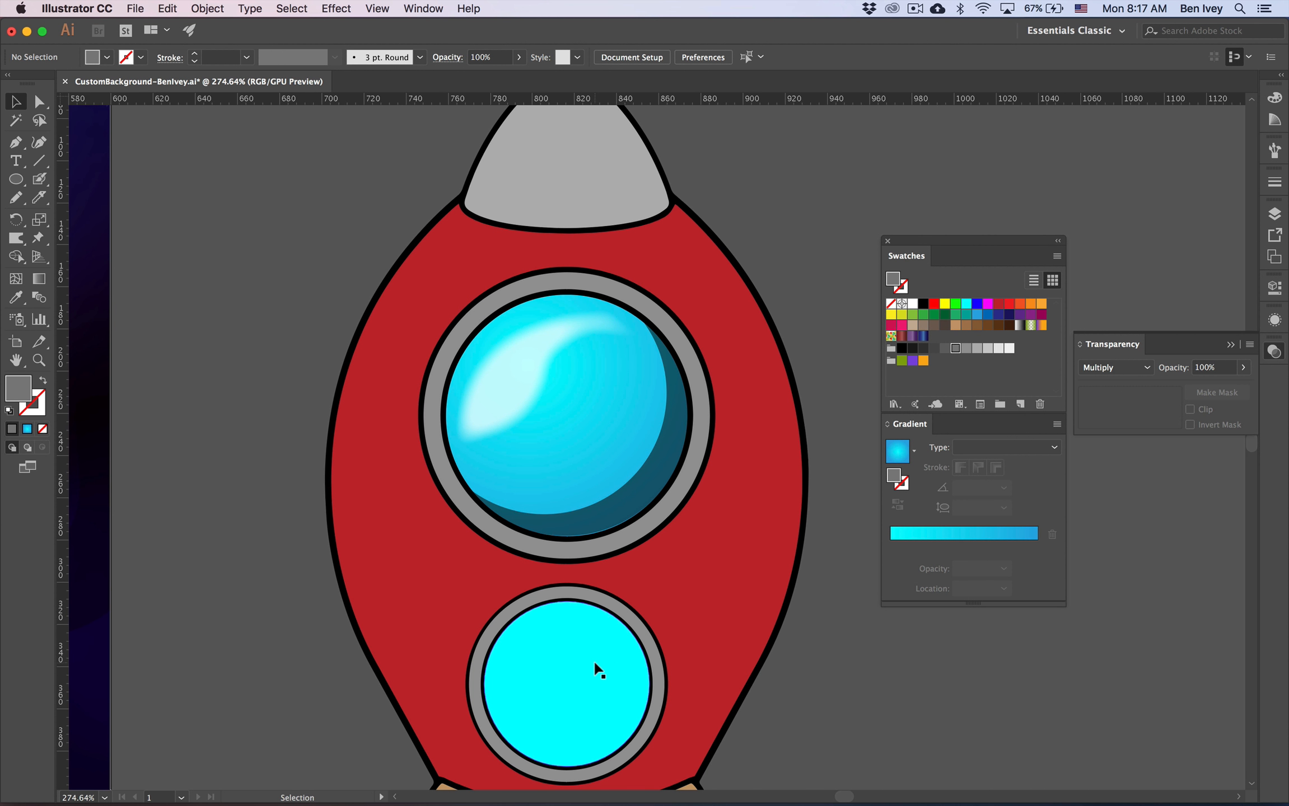
scroll(598, 670, down, 3)
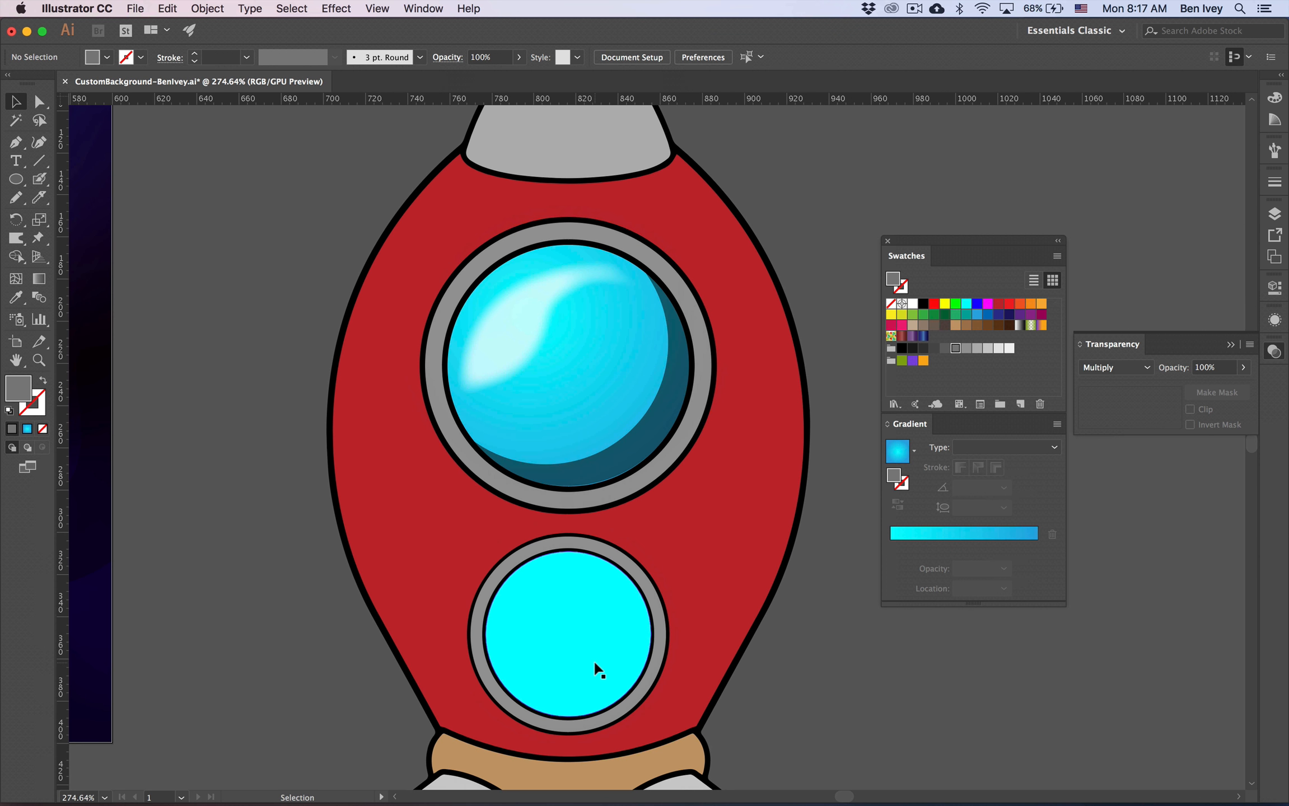
- Copy the large window's radial gradient onto the lower window's glass and redirect it from upper left to lower right
click(595, 665)
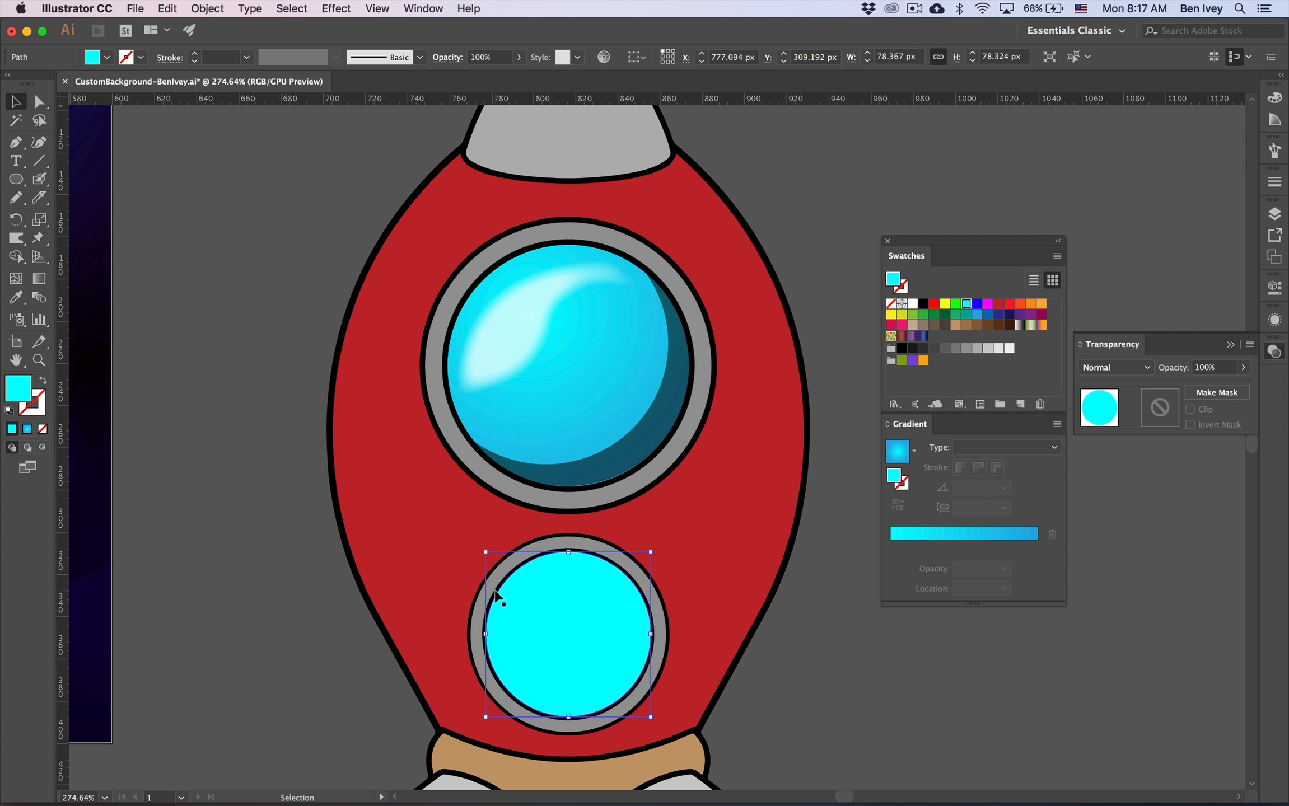
click(16, 298)
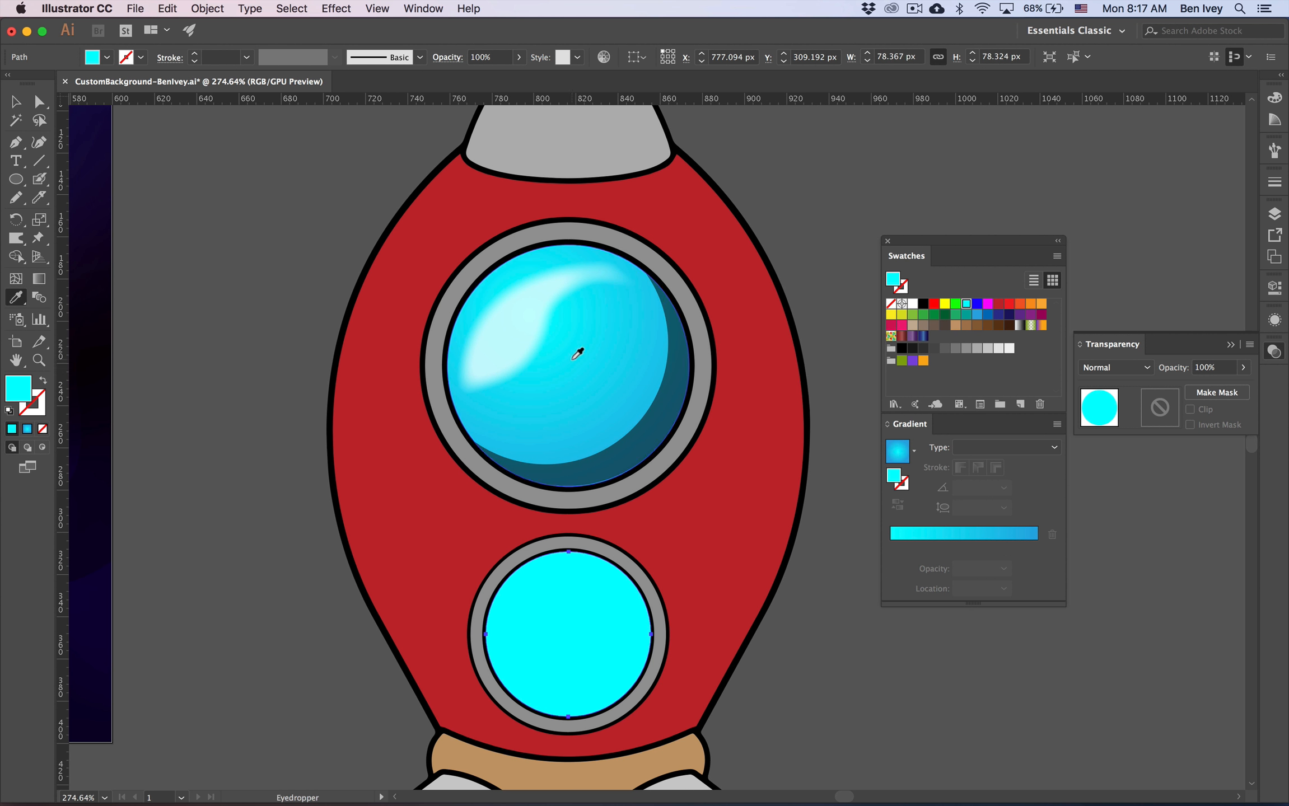
click(602, 375)
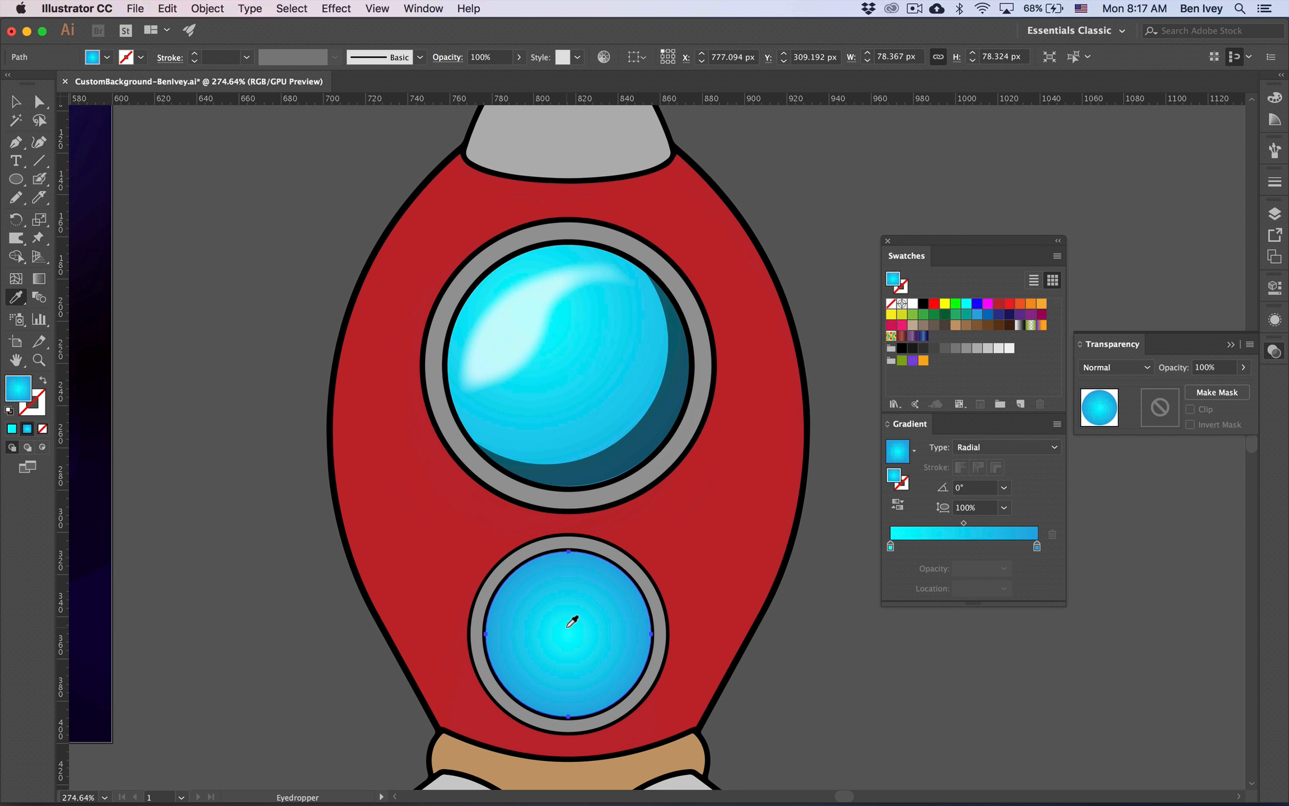
key(g)
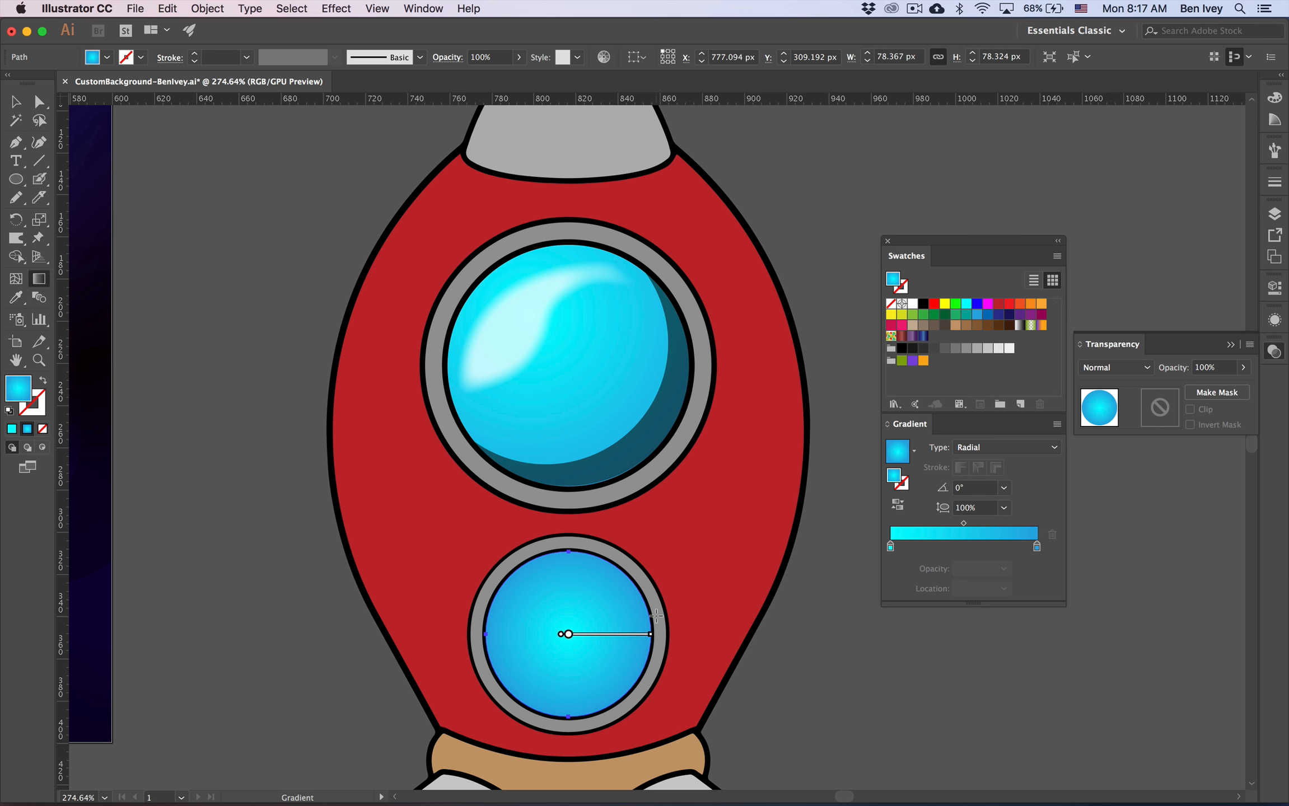
mouse_move(541, 602)
mouse_down()
mouse_move(643, 708)
mouse_move(635, 697)
mouse_up()
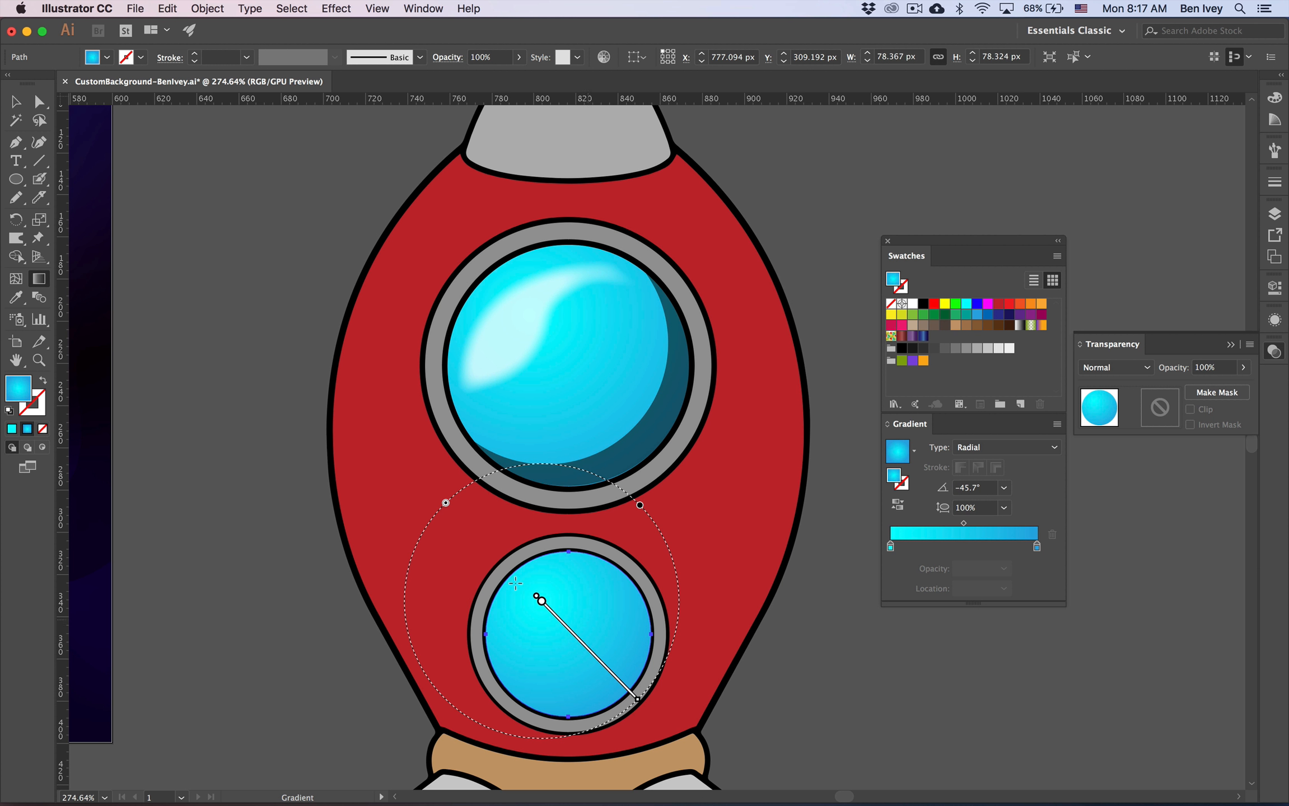
- Duplicate the large window's white highlight onto the lower window, scale it to about 52 × 38 px, and nudge it toward the upper left edge
key(v)
right_click(528, 335)
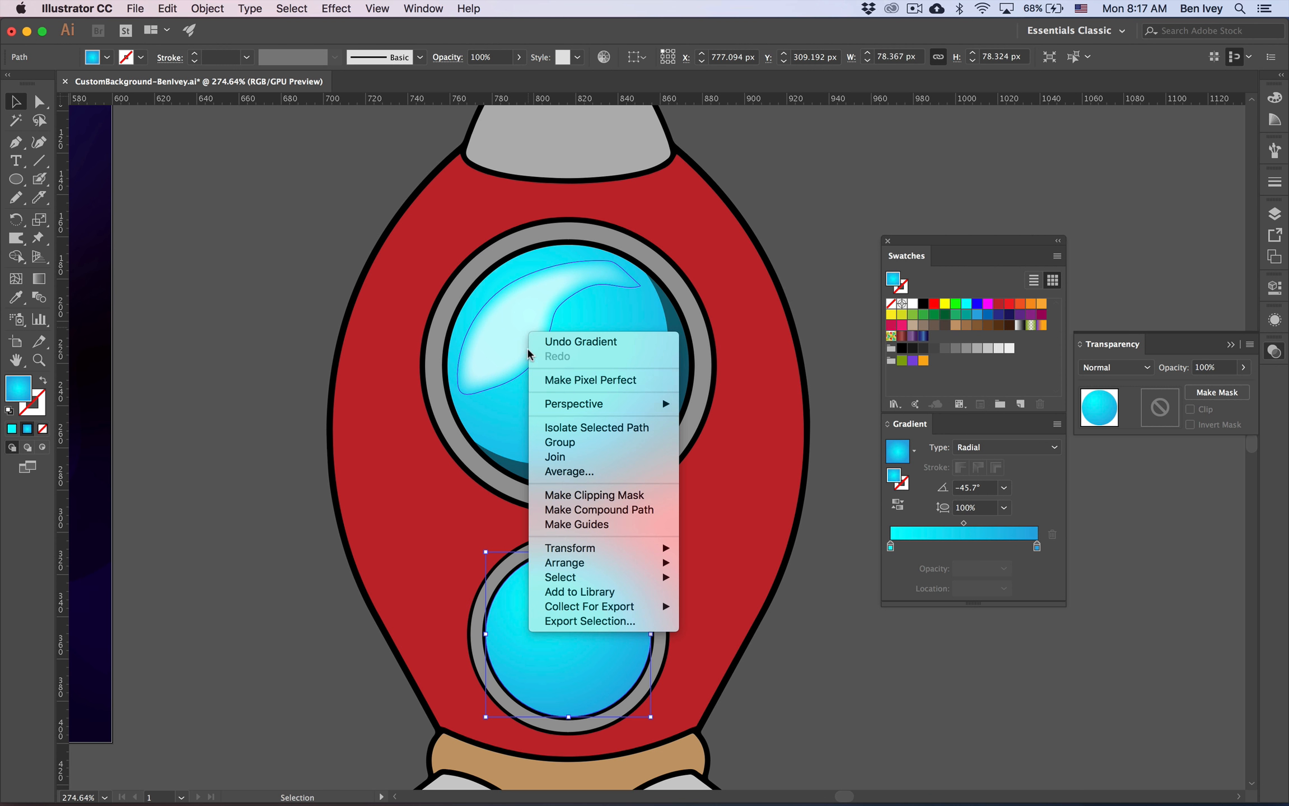
click(500, 342)
drag(516, 342, 538, 629)
drag(665, 697, 612, 641)
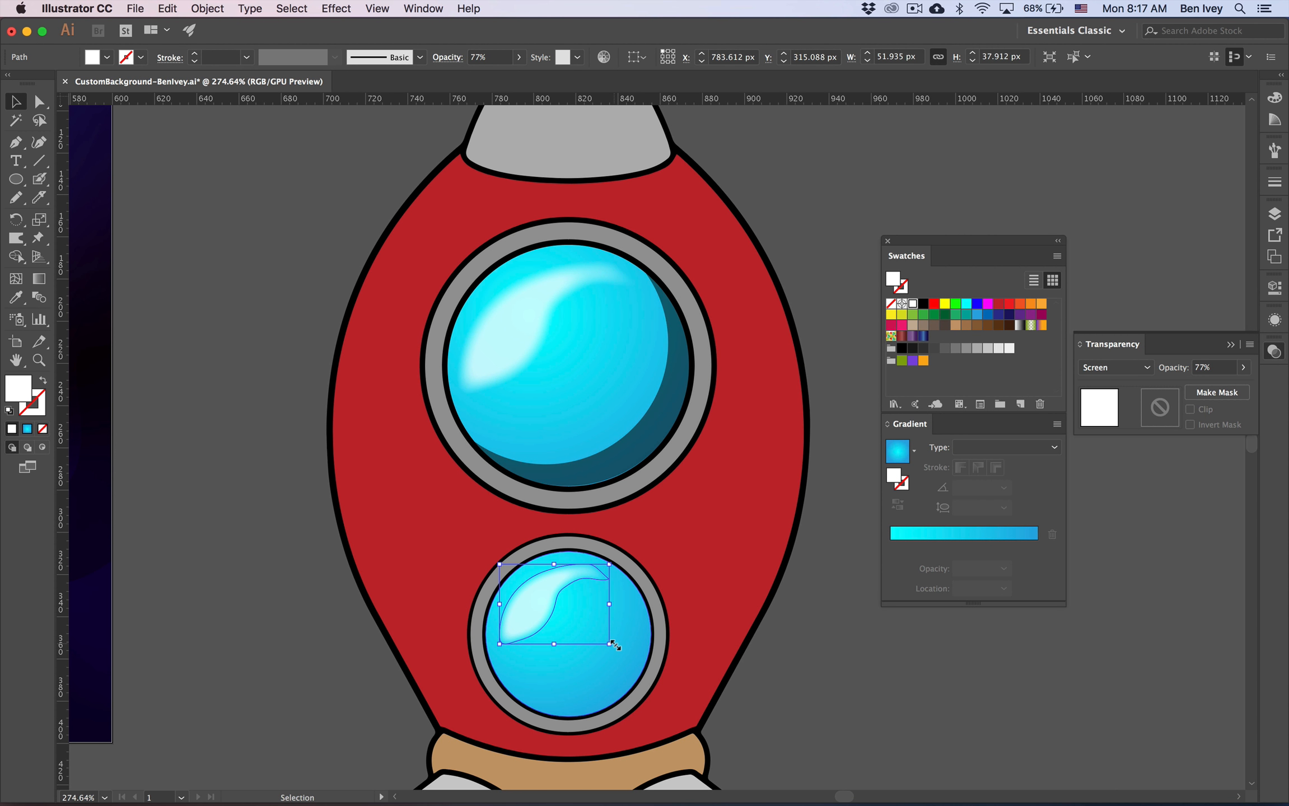
key(Left)
key(Left)
key(Left)
key(Up)
key(Up)
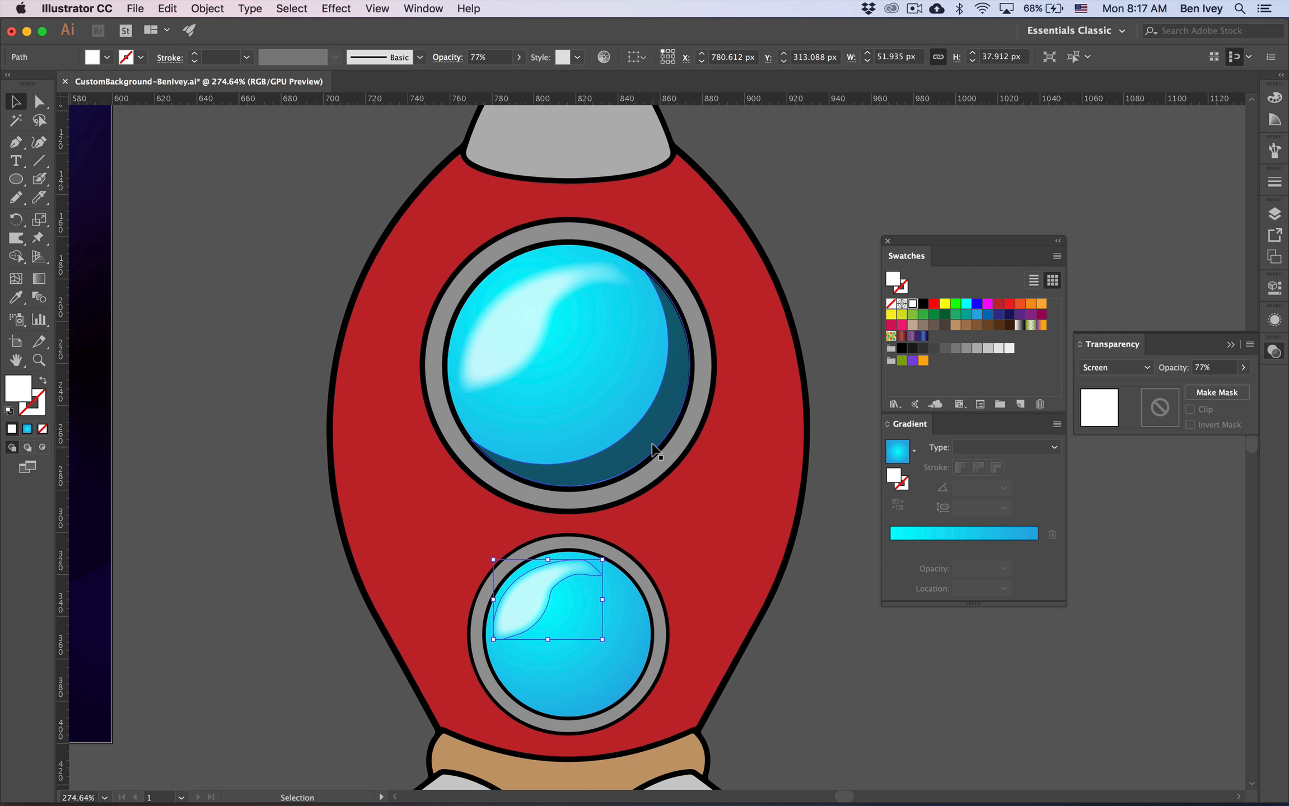
- Duplicate the large window's crescent shadow onto the lower window, scale it to about 69 × 68 px along the lower right edge, and deselect it
drag(655, 447, 624, 691)
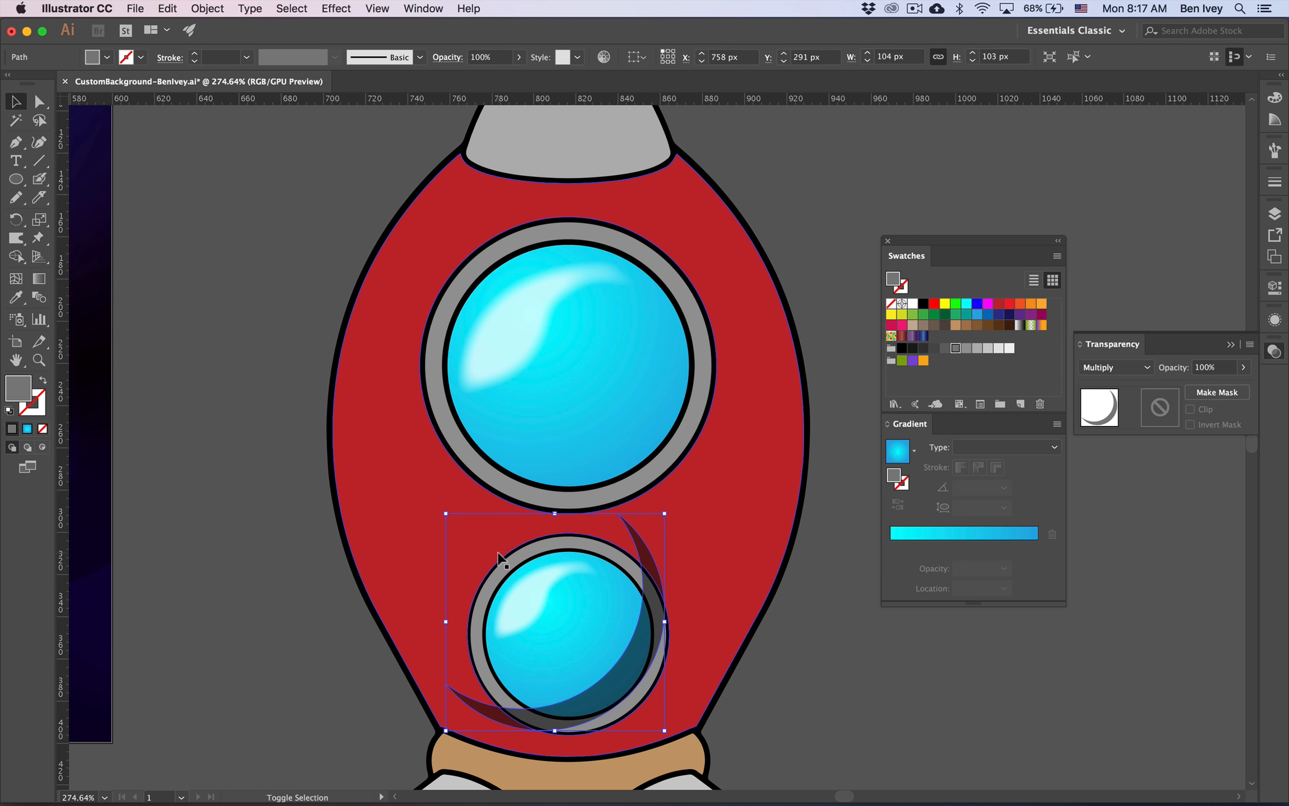
key(super+z)
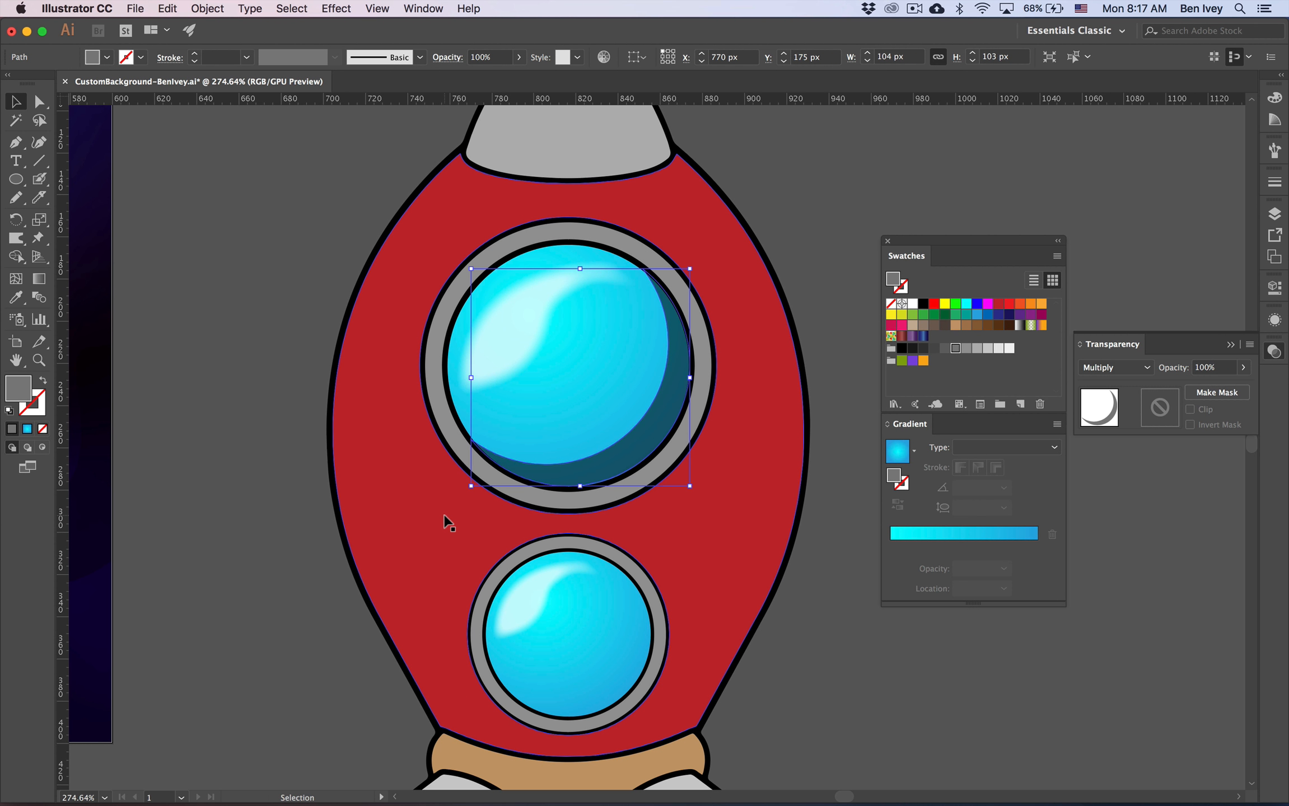
drag(644, 450, 613, 647)
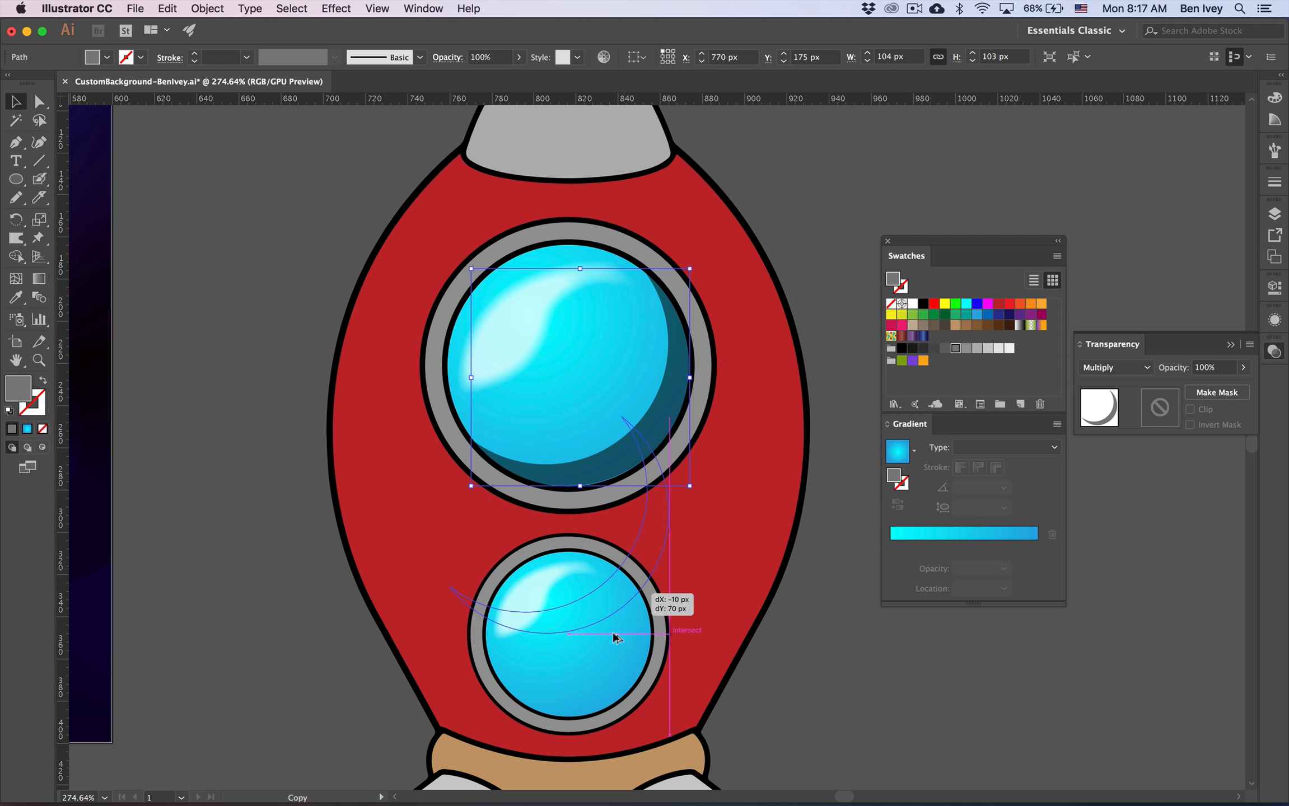
drag(439, 468, 565, 539)
drag(634, 661, 616, 694)
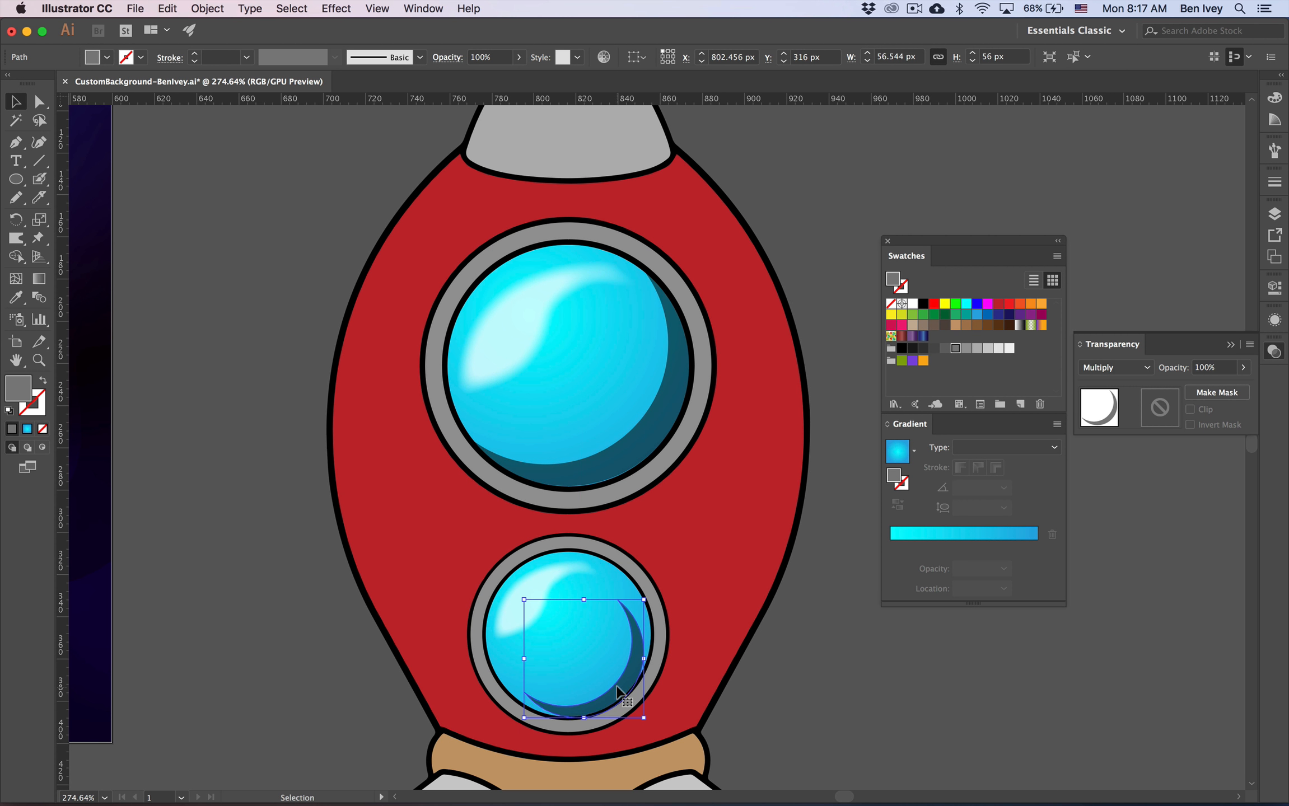
drag(526, 602, 505, 573)
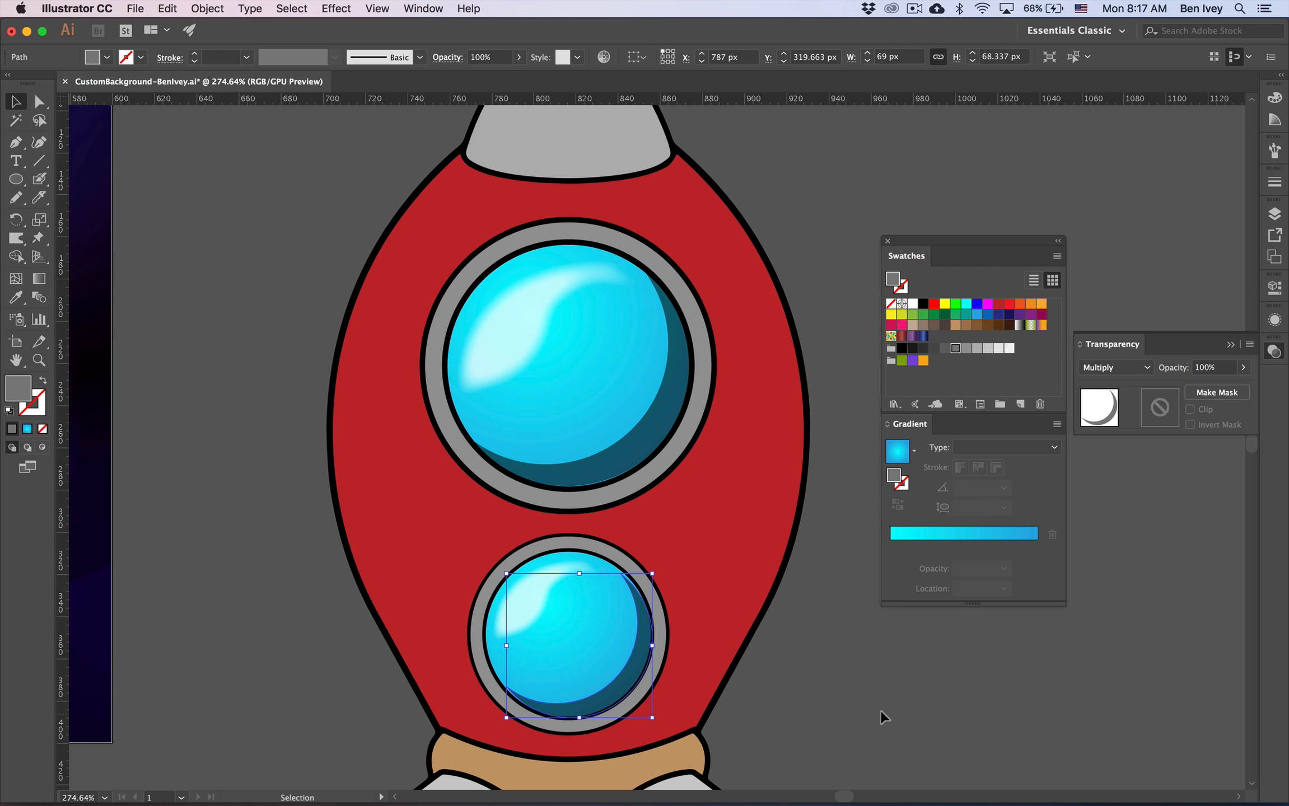
click(857, 685)
scroll(858, 686, down, 2)
scroll(858, 686, up, 1)
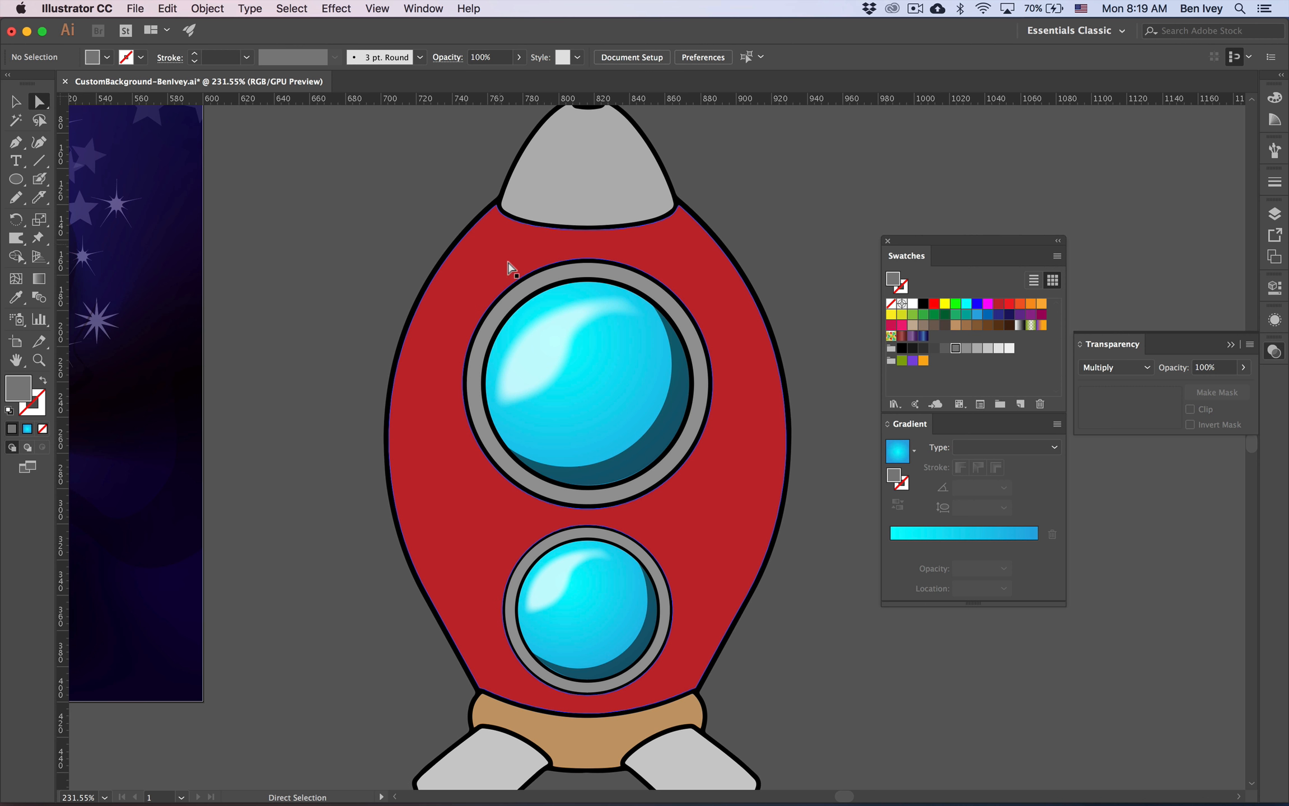
scroll(479, 290, right, 3)
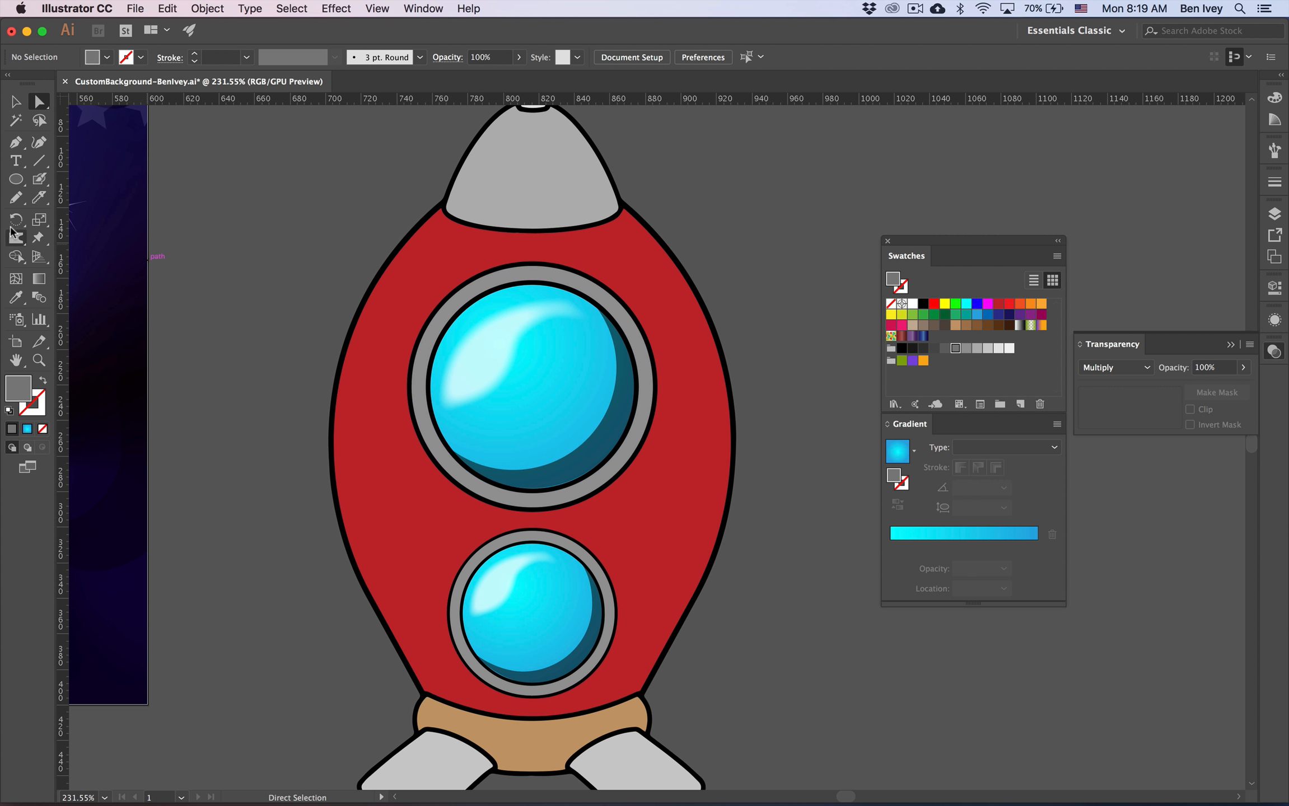
click(17, 203)
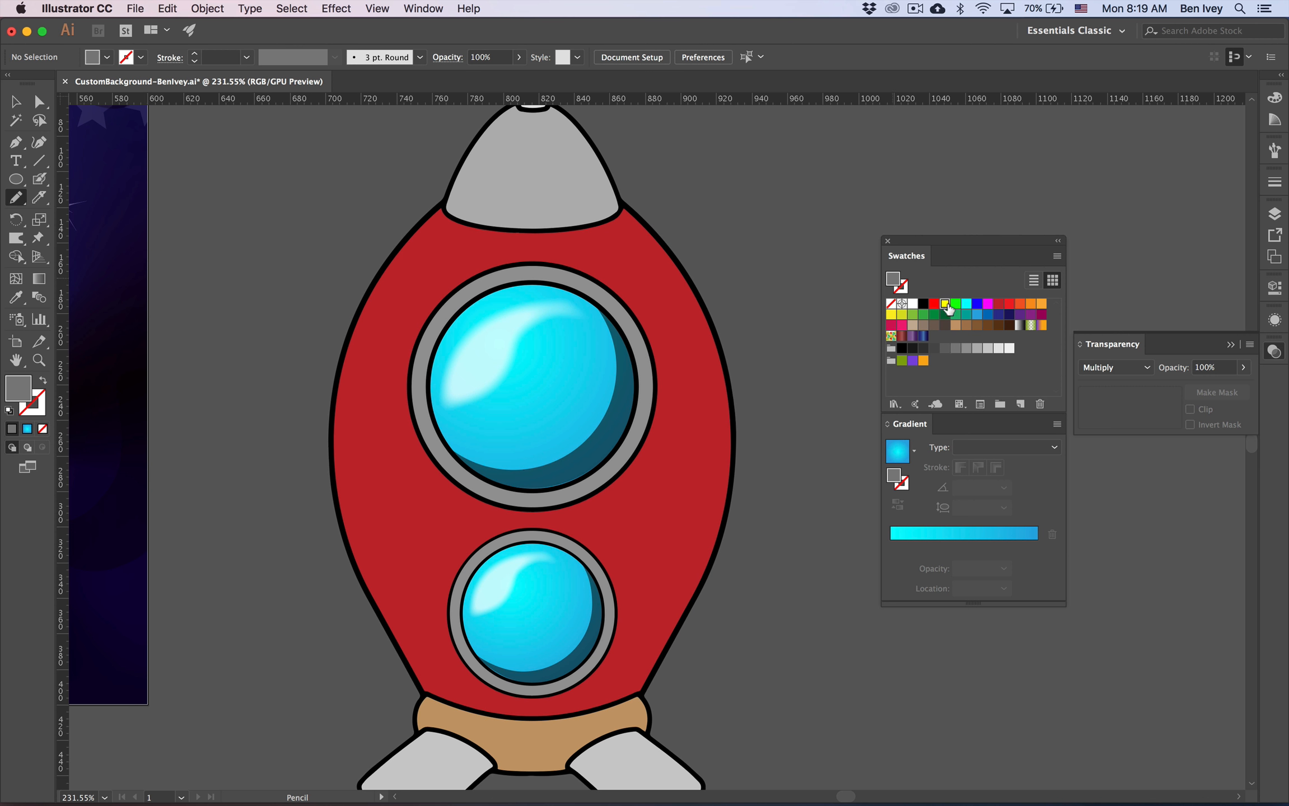
click(945, 304)
mouse_move(432, 262)
mouse_down()
mouse_move(394, 312)
mouse_move(387, 356)
mouse_move(404, 398)
mouse_move(458, 398)
mouse_move(508, 366)
mouse_move(518, 316)
mouse_move(467, 260)
mouse_up()
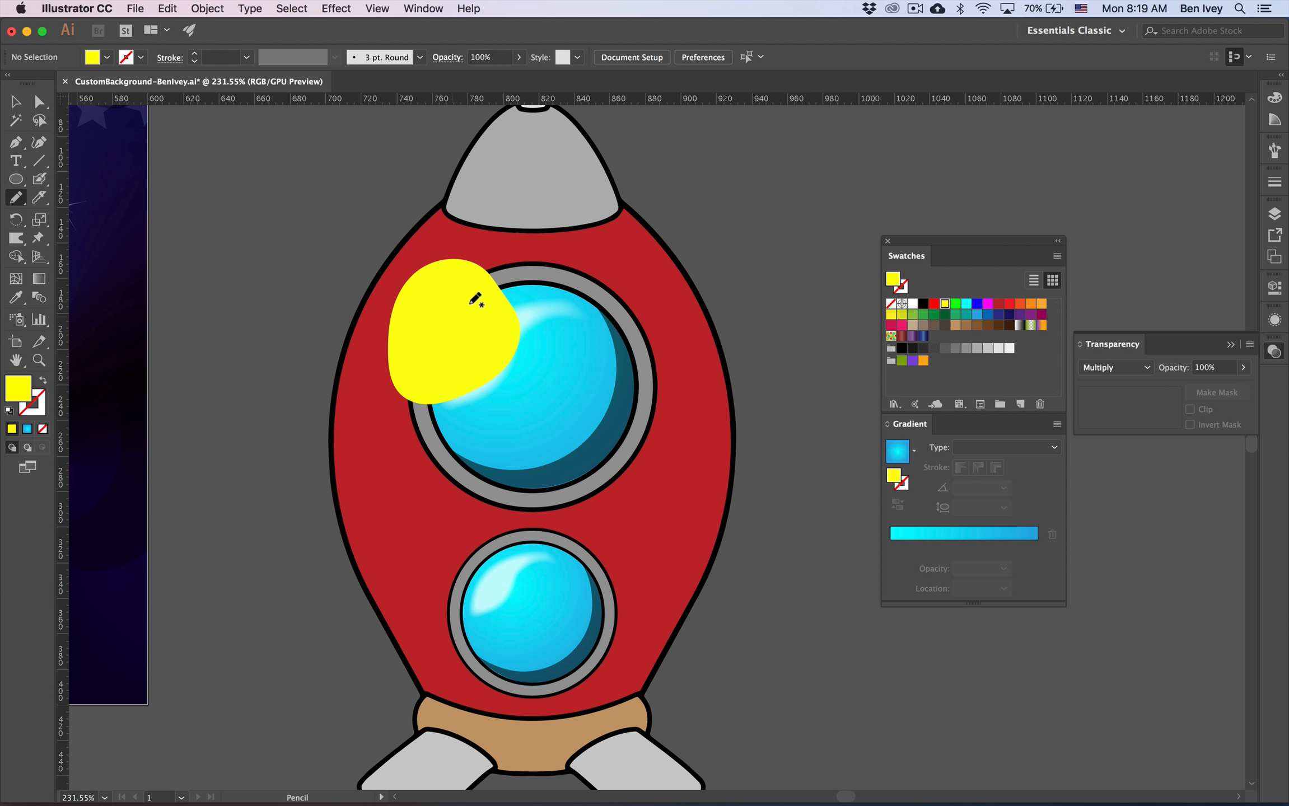
click(13, 101)
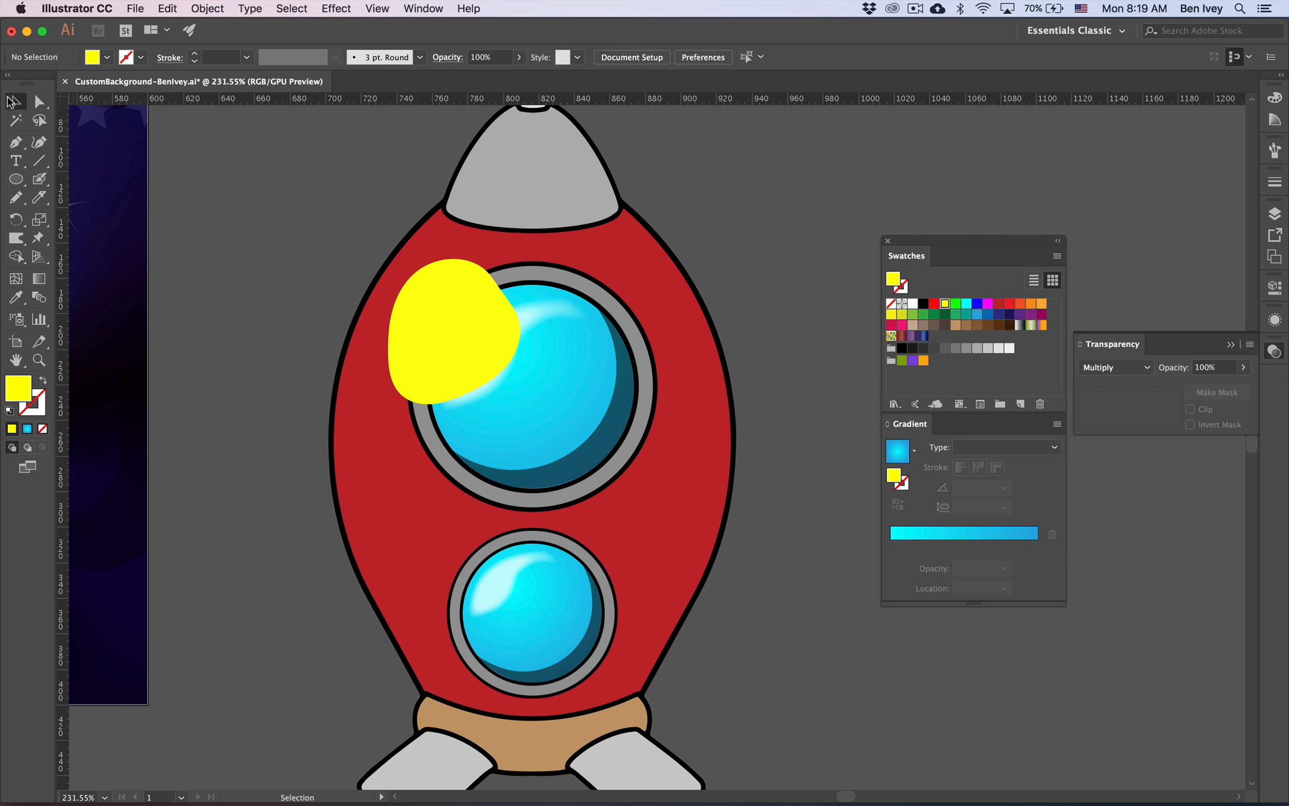
click(462, 353)
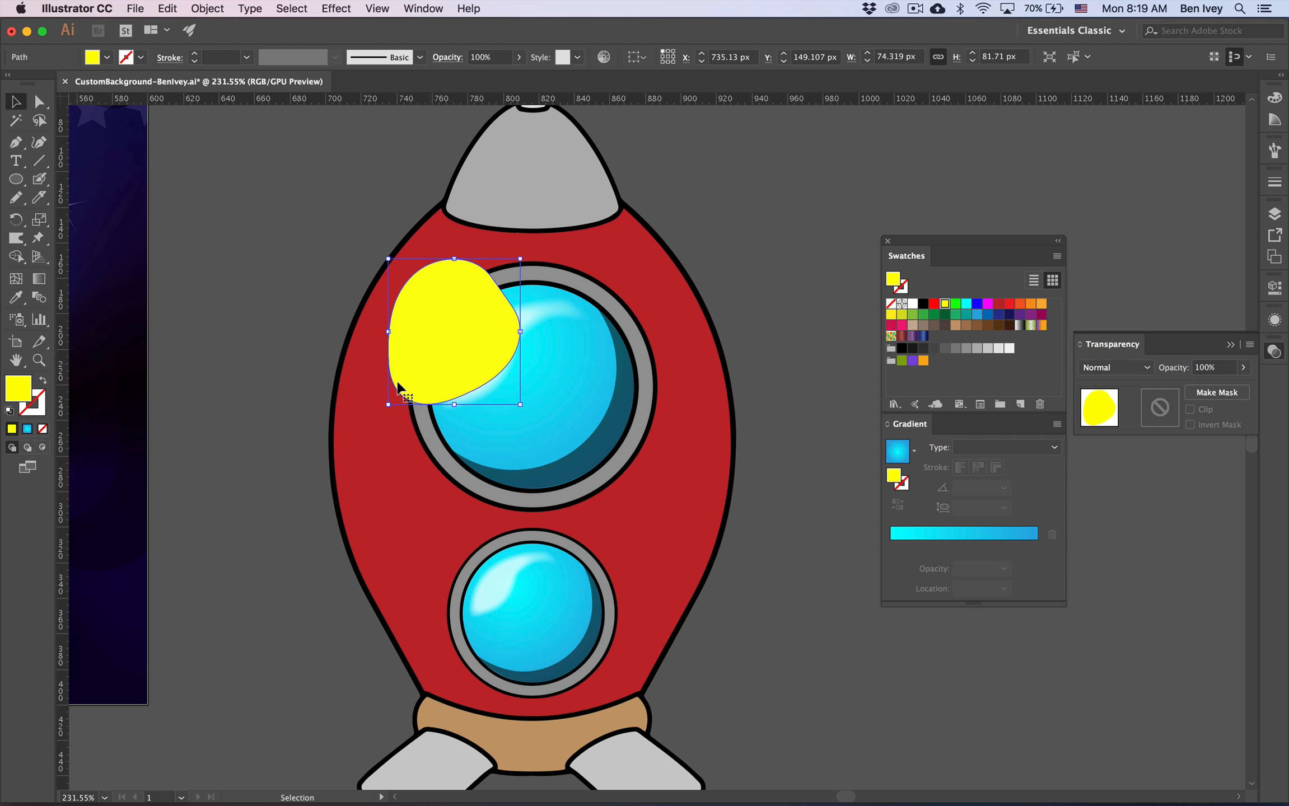
shift+click(374, 434)
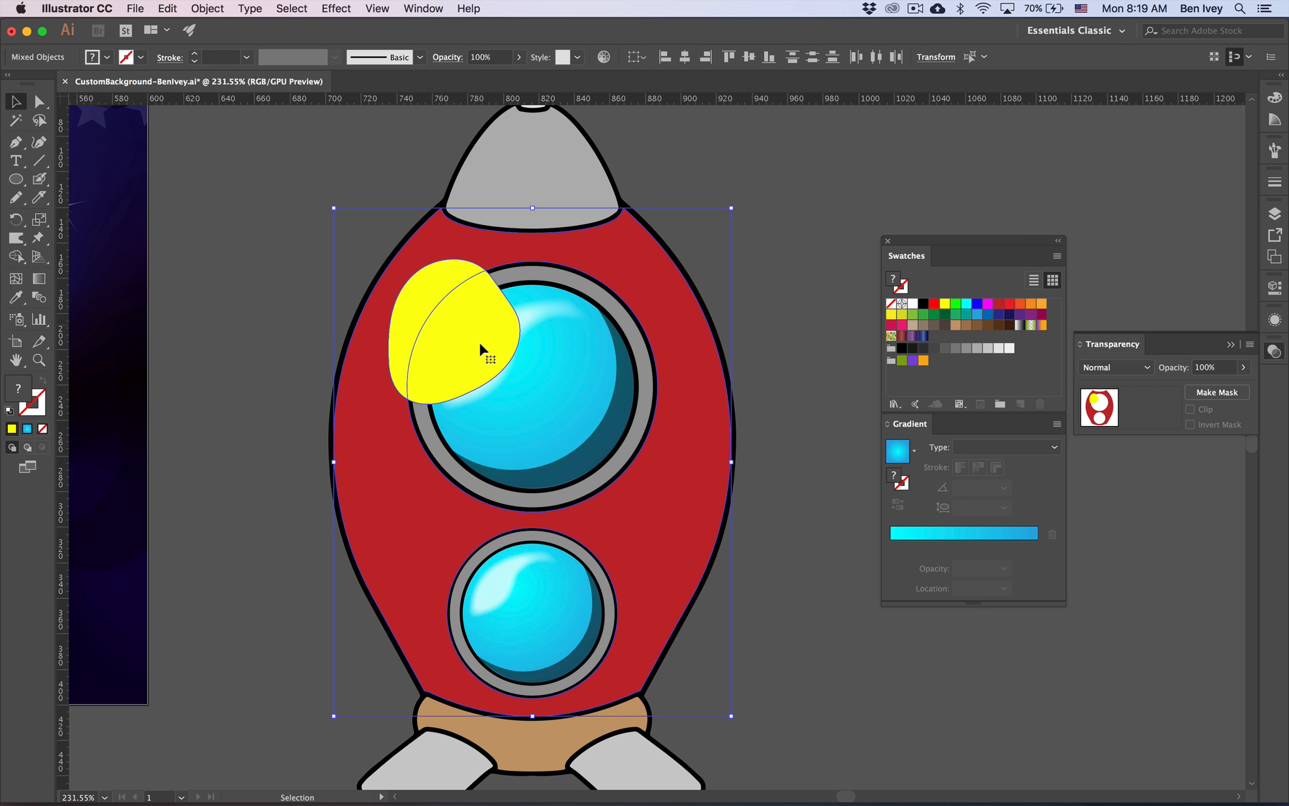
click(253, 323)
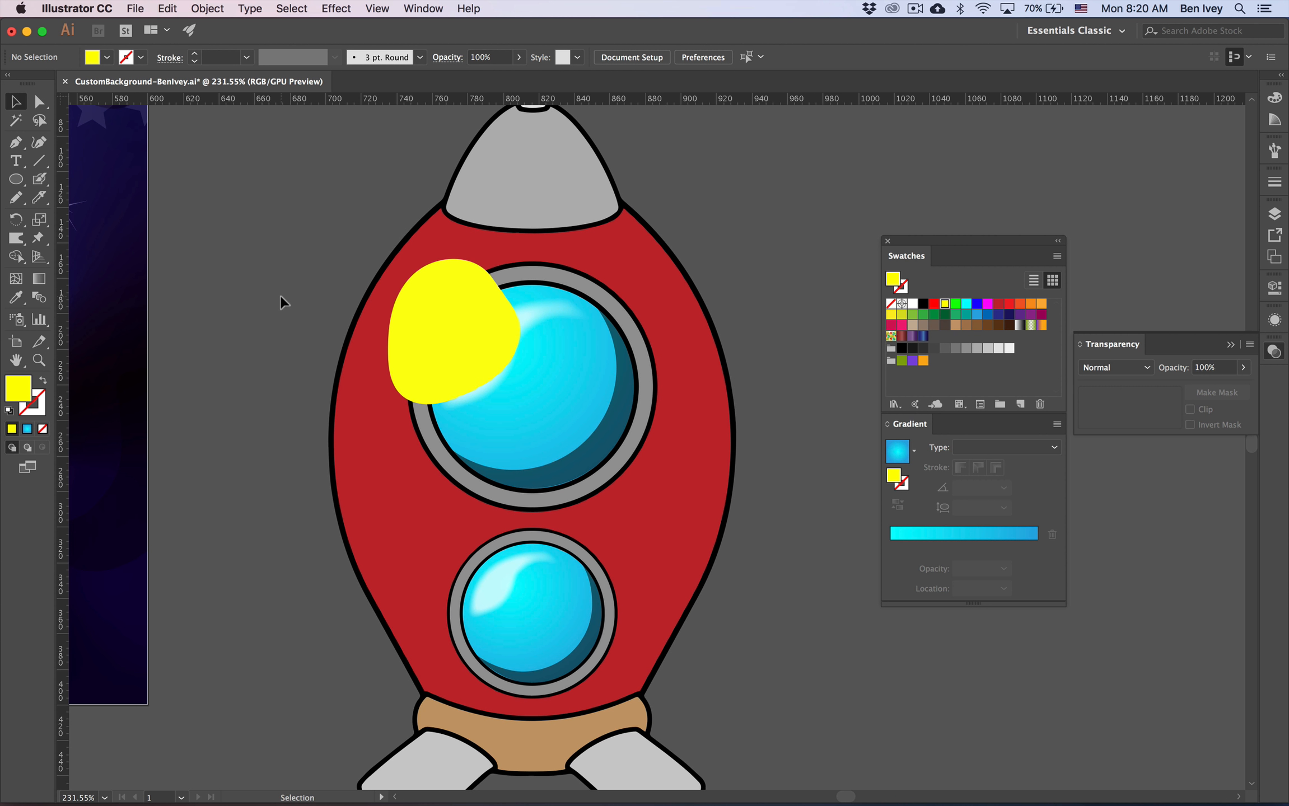
click(422, 338)
key(Delete)
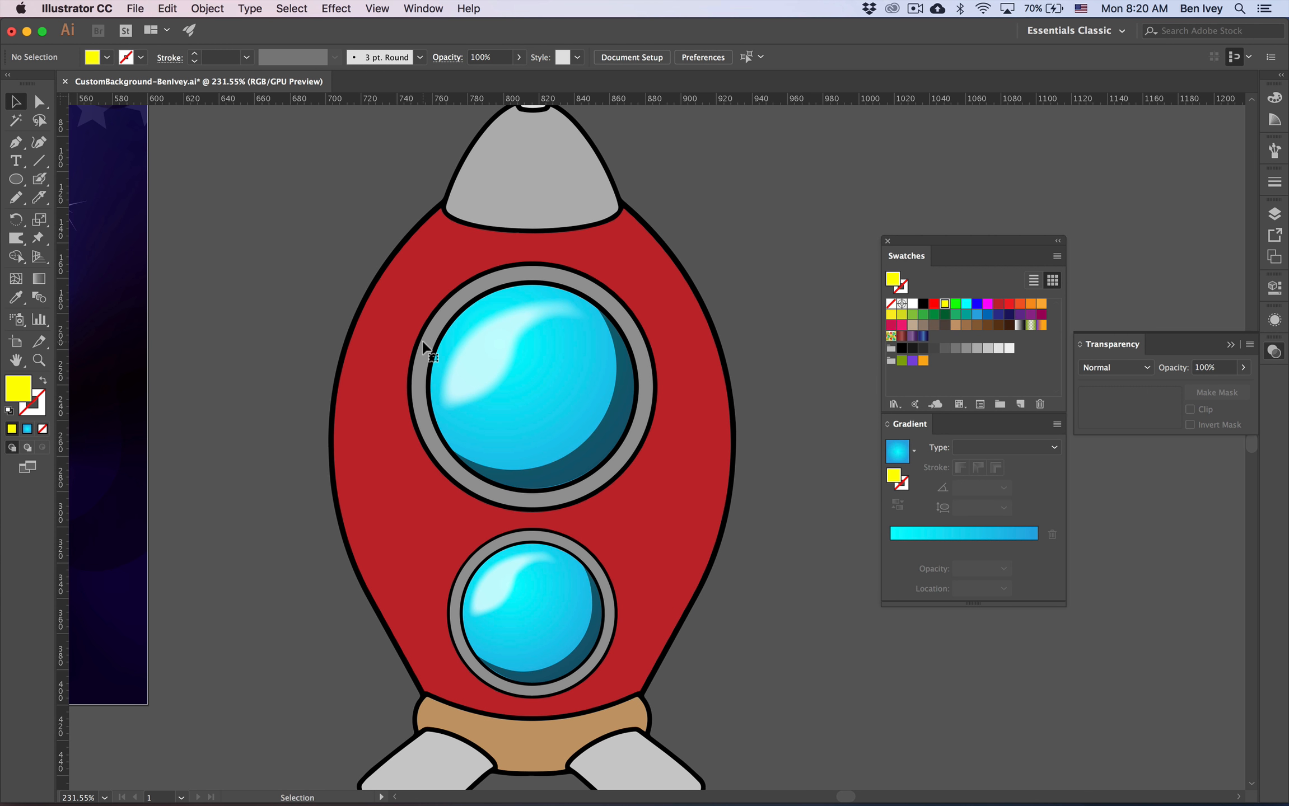
- Duplicate the rocket's red body shape into the empty area beside the rocket and deselect it
scroll(422, 338, right, 8)
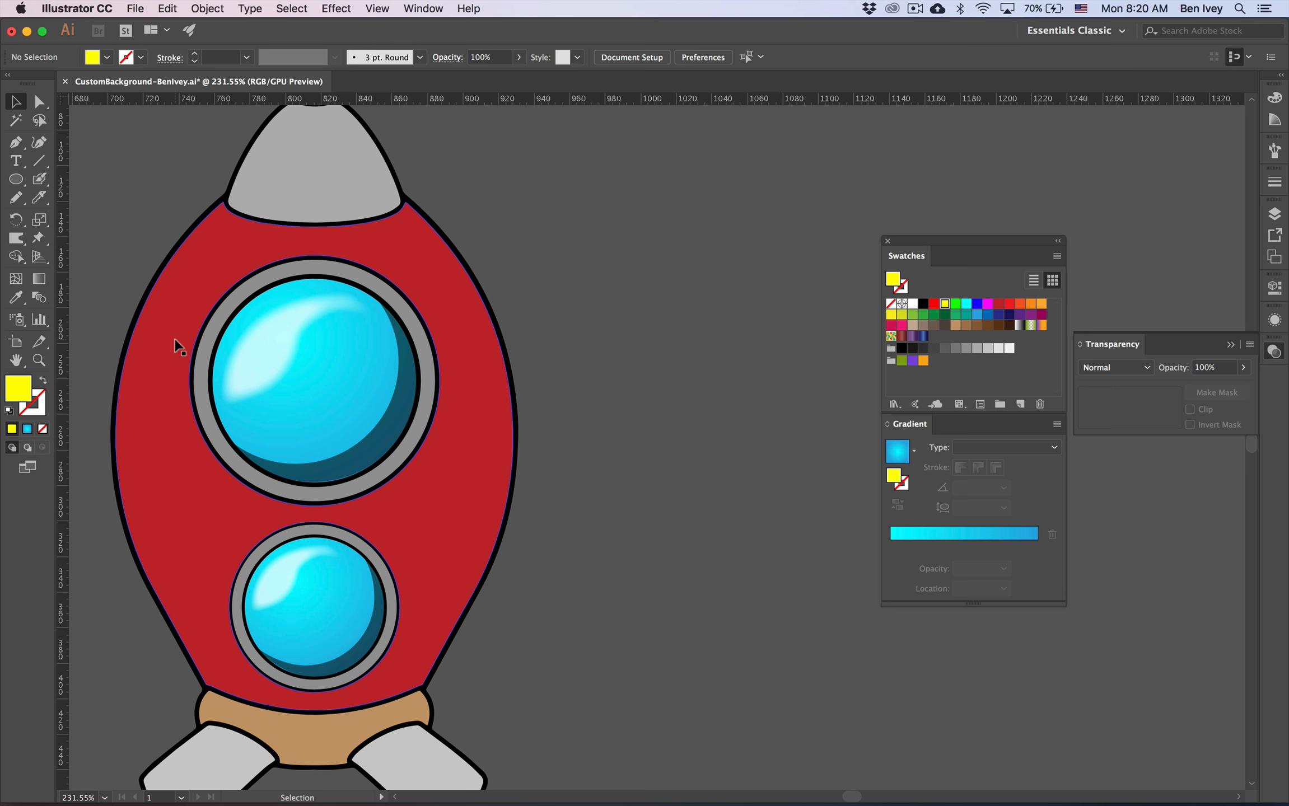
drag(174, 338, 633, 317)
scroll(635, 322, right, 6)
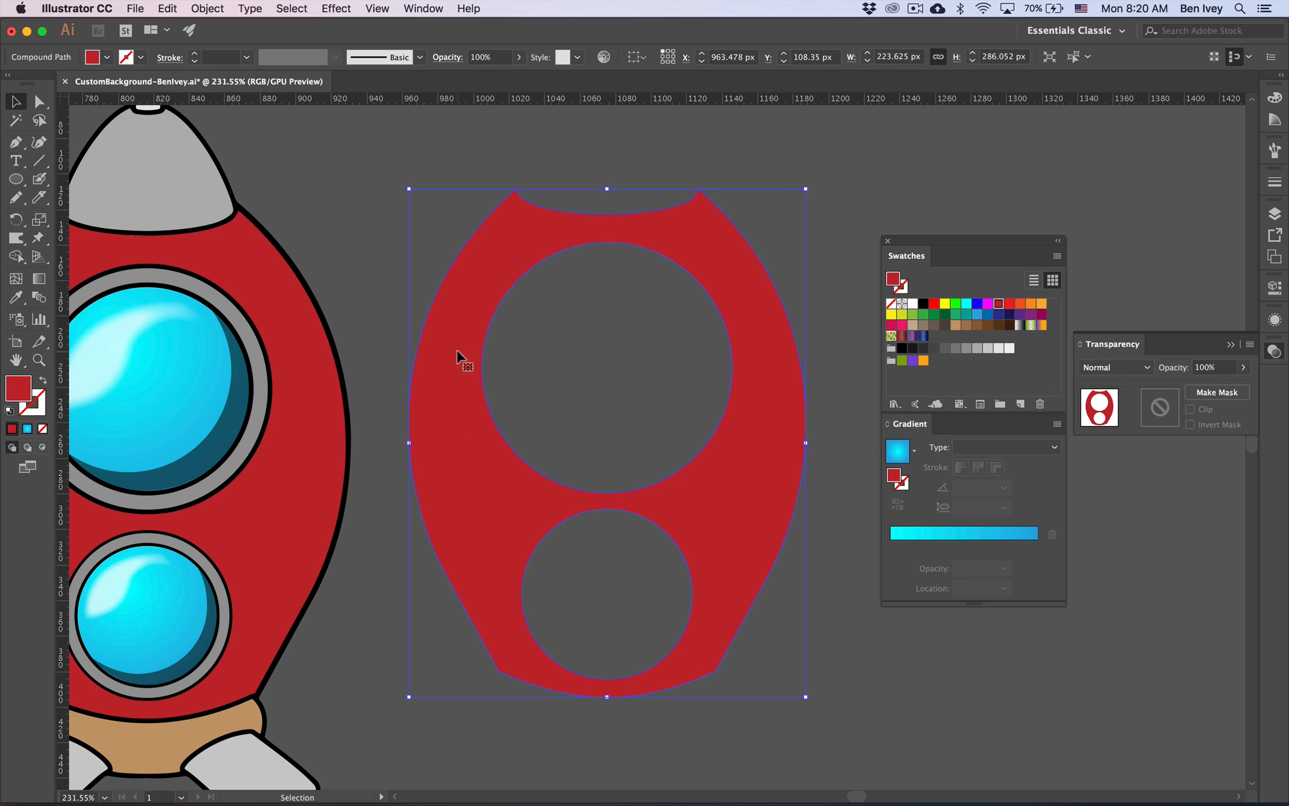
click(379, 234)
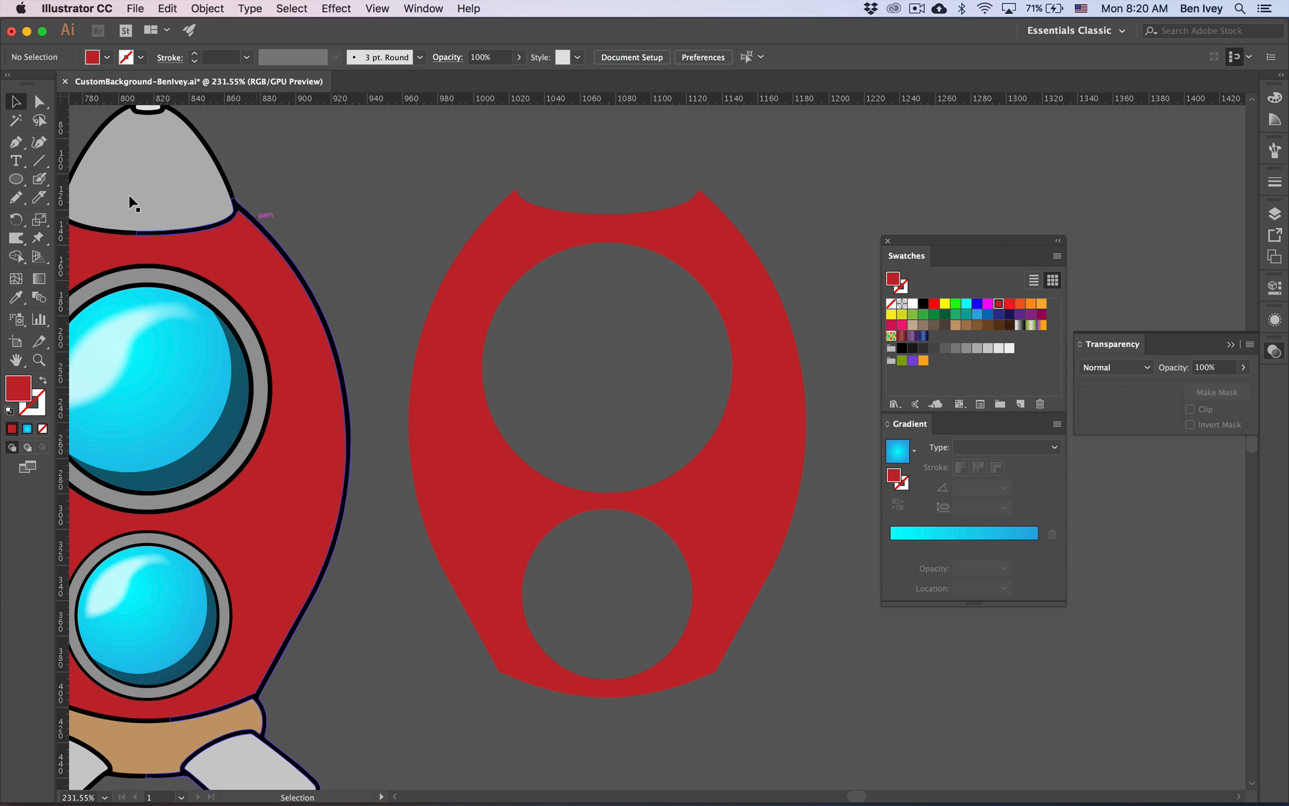
- Draw a freehand orange blob with the Pencil tool over the upper left of the copied red body
click(16, 218)
click(14, 200)
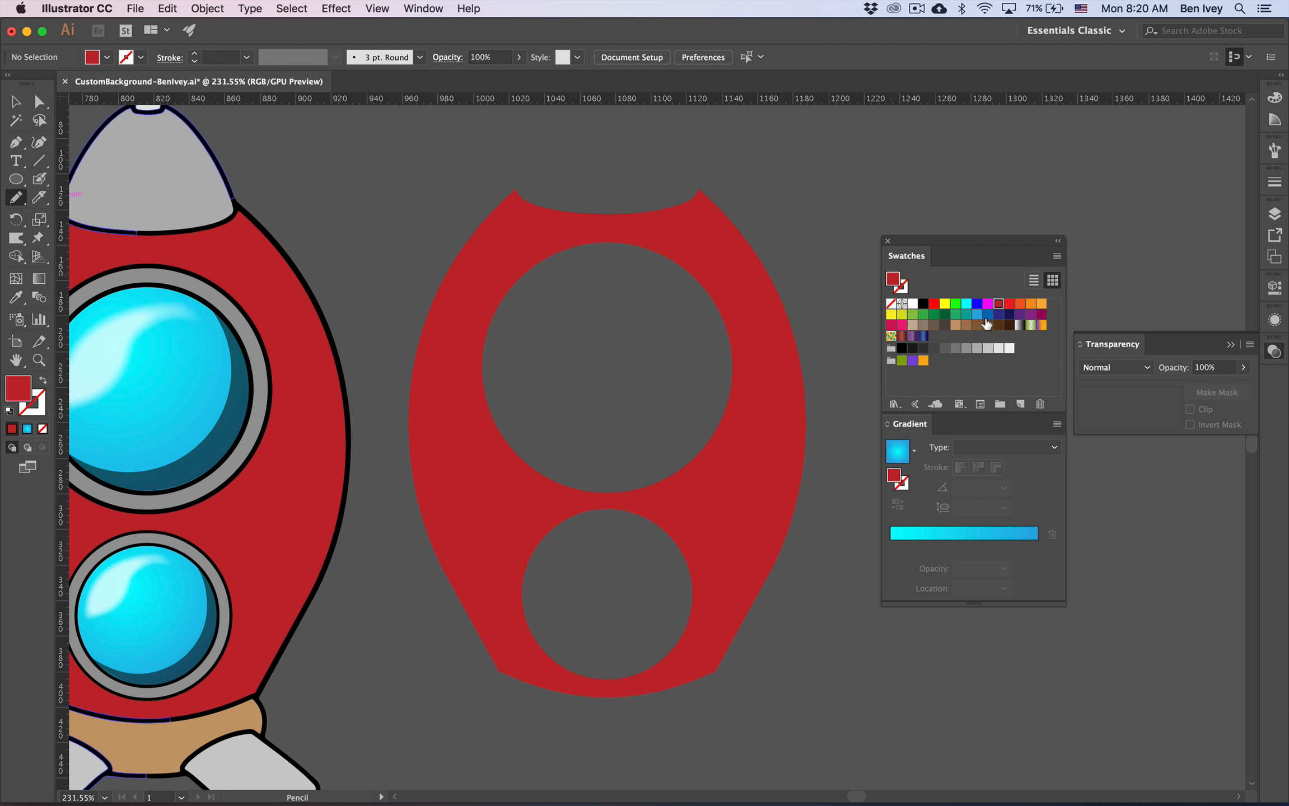
click(1042, 305)
mouse_move(516, 244)
mouse_down()
mouse_move(562, 262)
mouse_move(473, 278)
mouse_move(452, 331)
mouse_move(477, 421)
mouse_move(585, 368)
mouse_move(580, 276)
mouse_move(564, 253)
mouse_up()
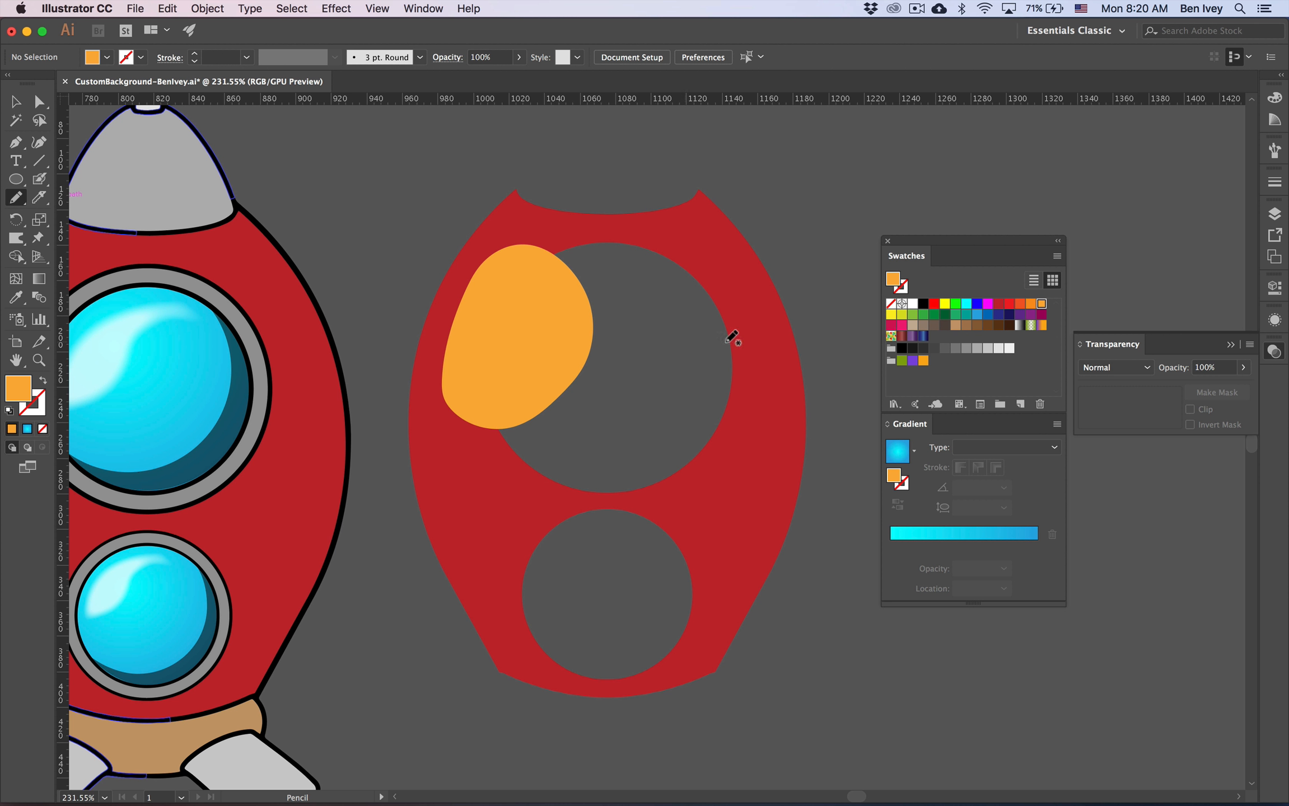
- Sketch a slim curved white highlight about 34 × 49 px inside the orange blob's upper left, replacing the first attempt
click(914, 303)
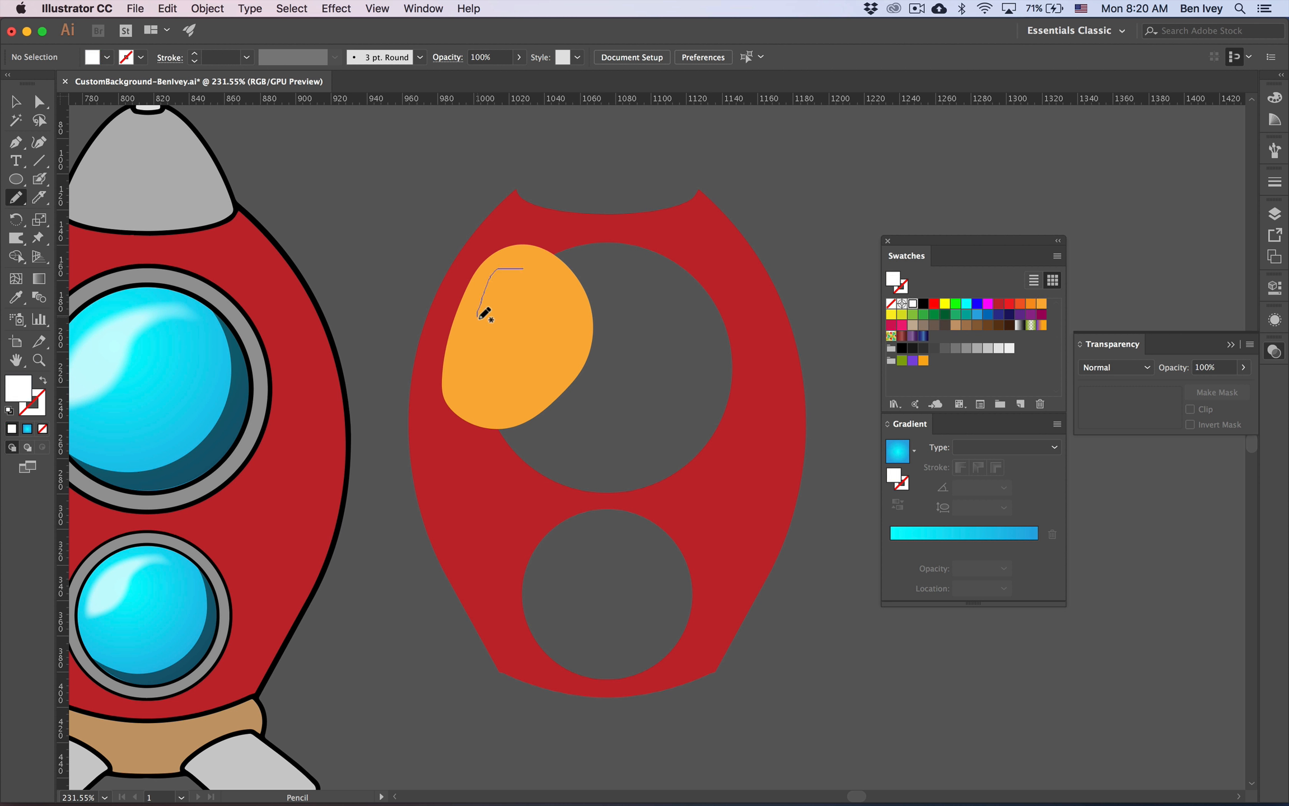
drag(528, 288, 524, 265)
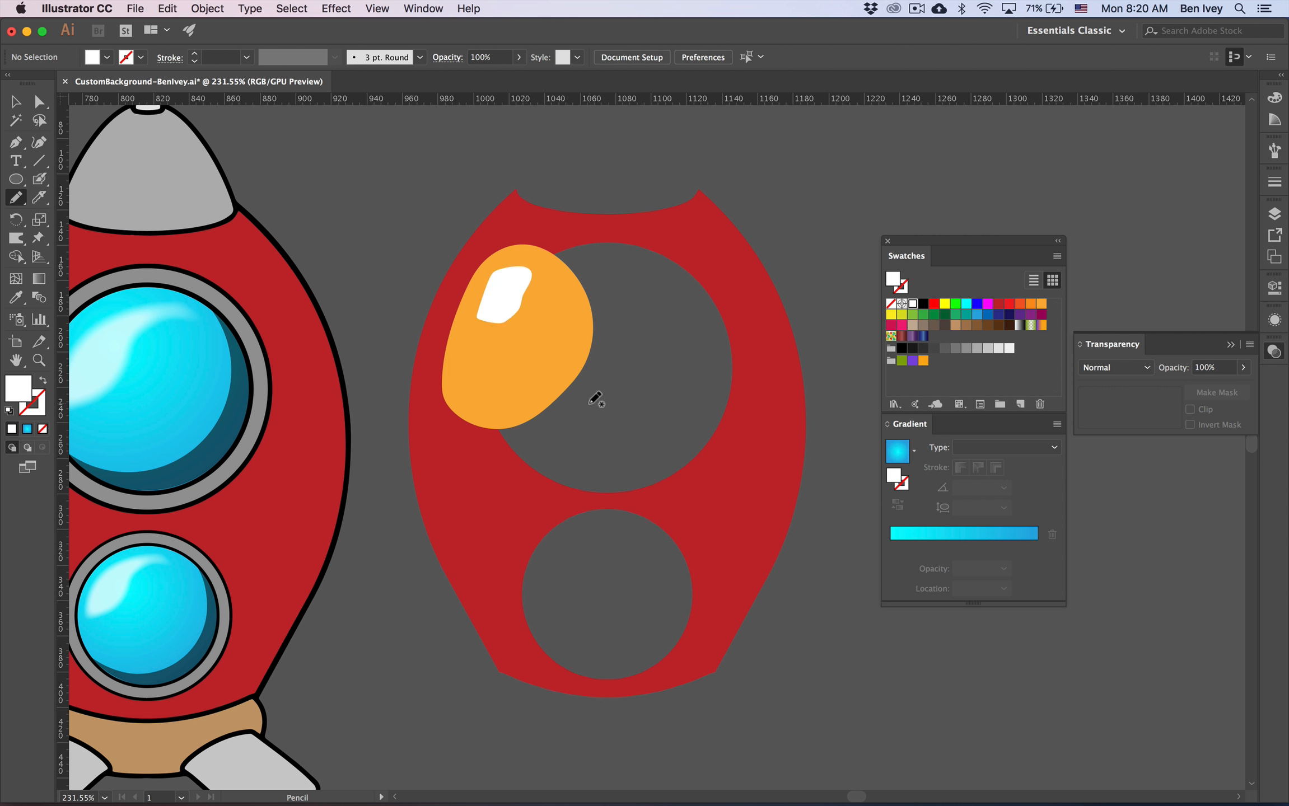
key(super+z)
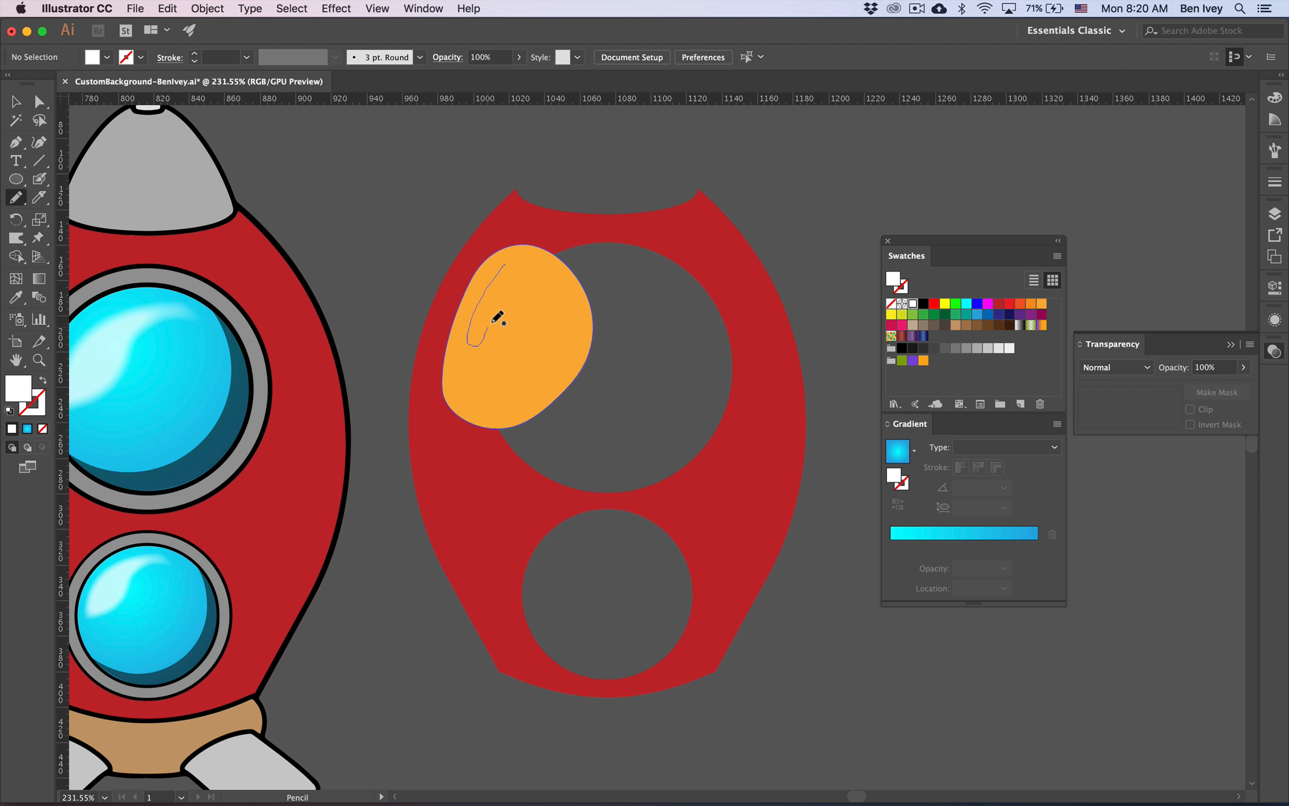
drag(528, 278, 511, 263)
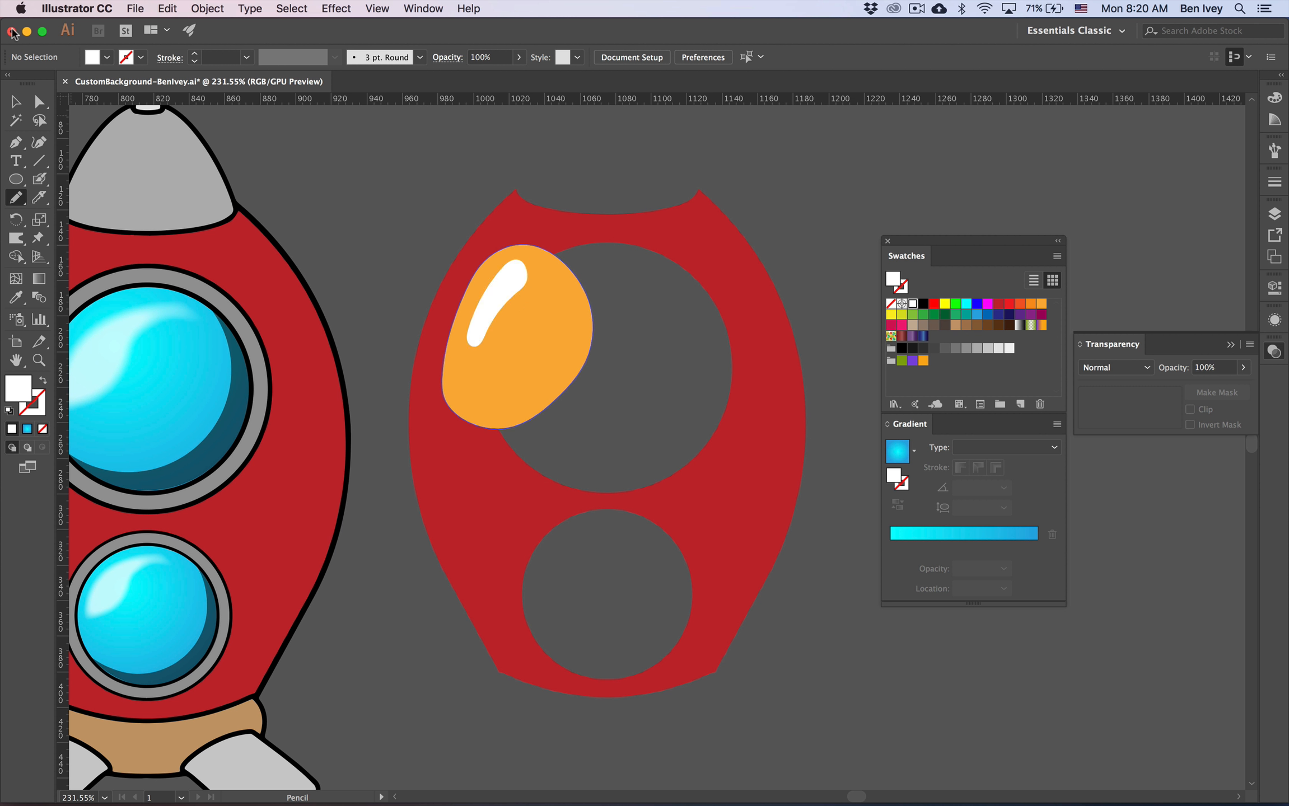
- Apply a 5 px Feather effect to the white highlight inside the orange blob
click(16, 101)
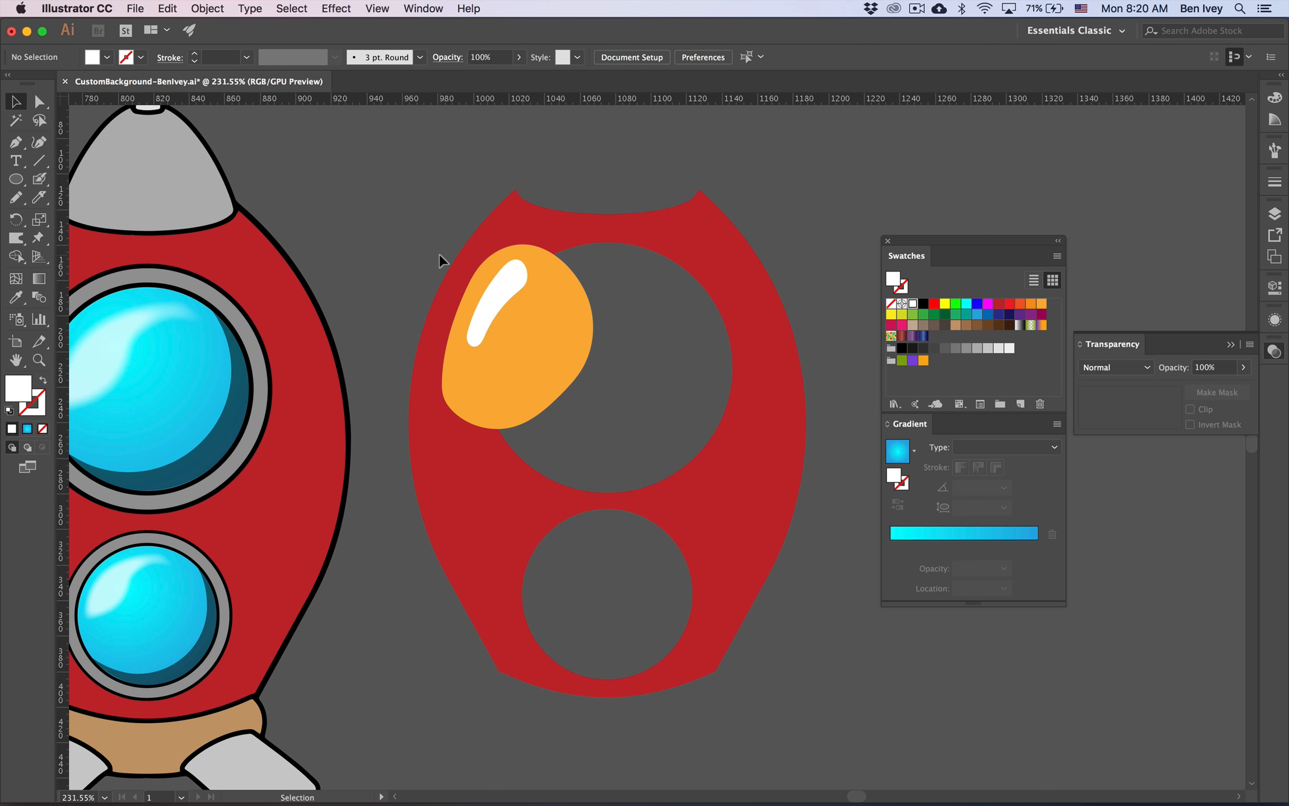
click(491, 285)
click(373, 7)
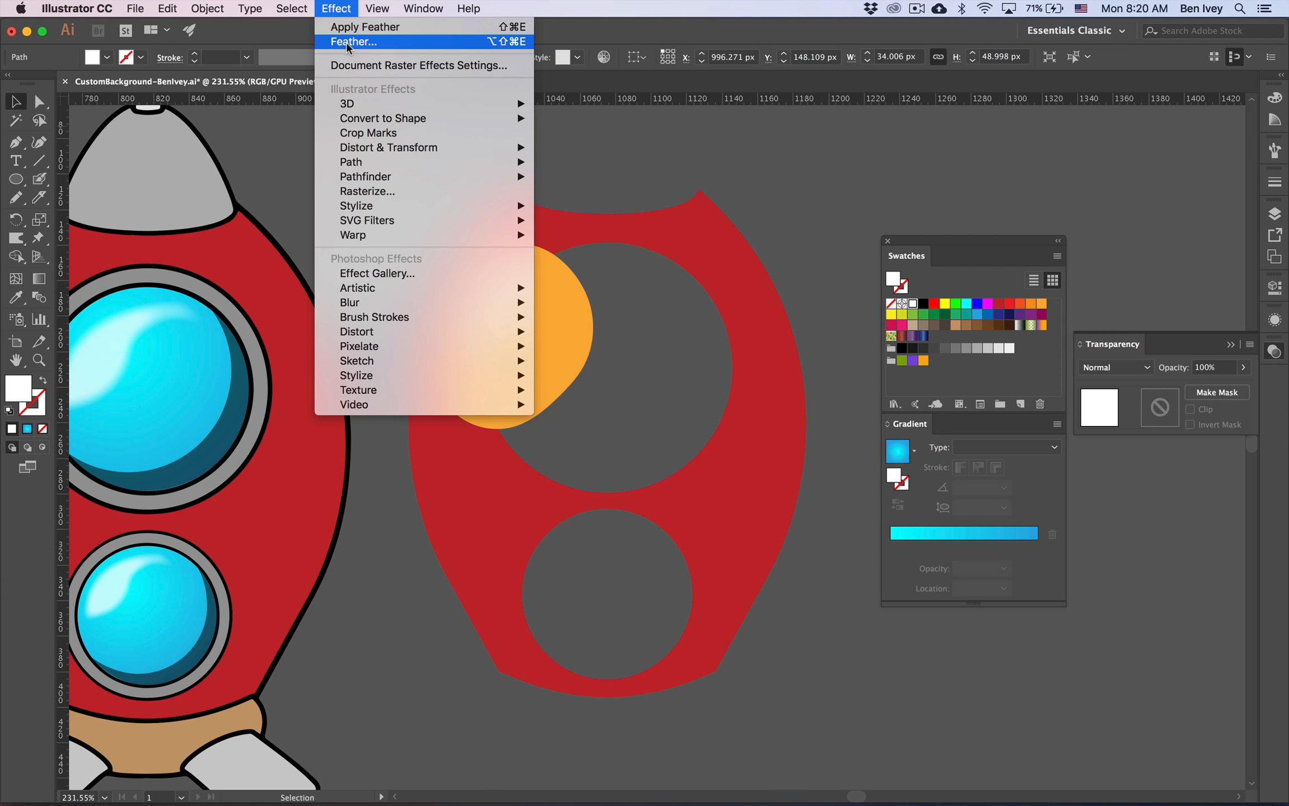
click(347, 43)
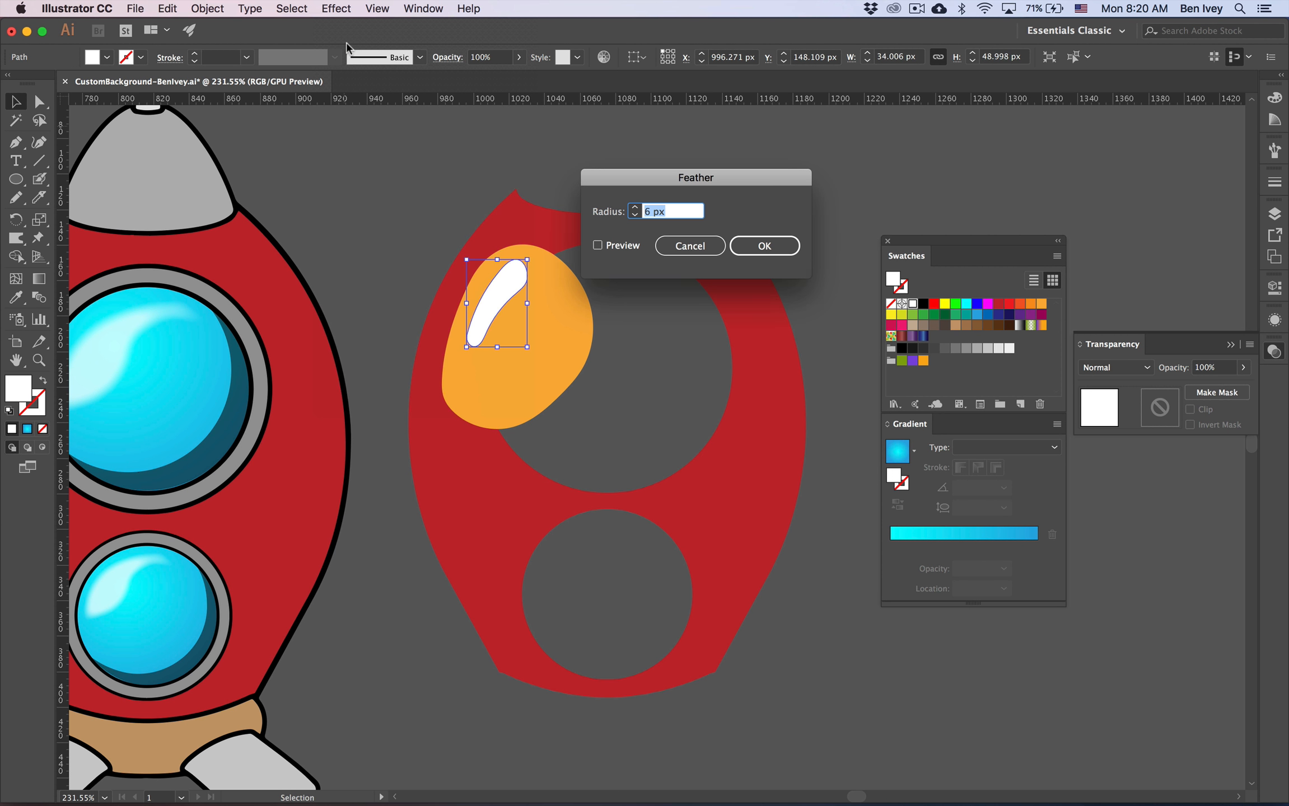
click(640, 249)
click(665, 213)
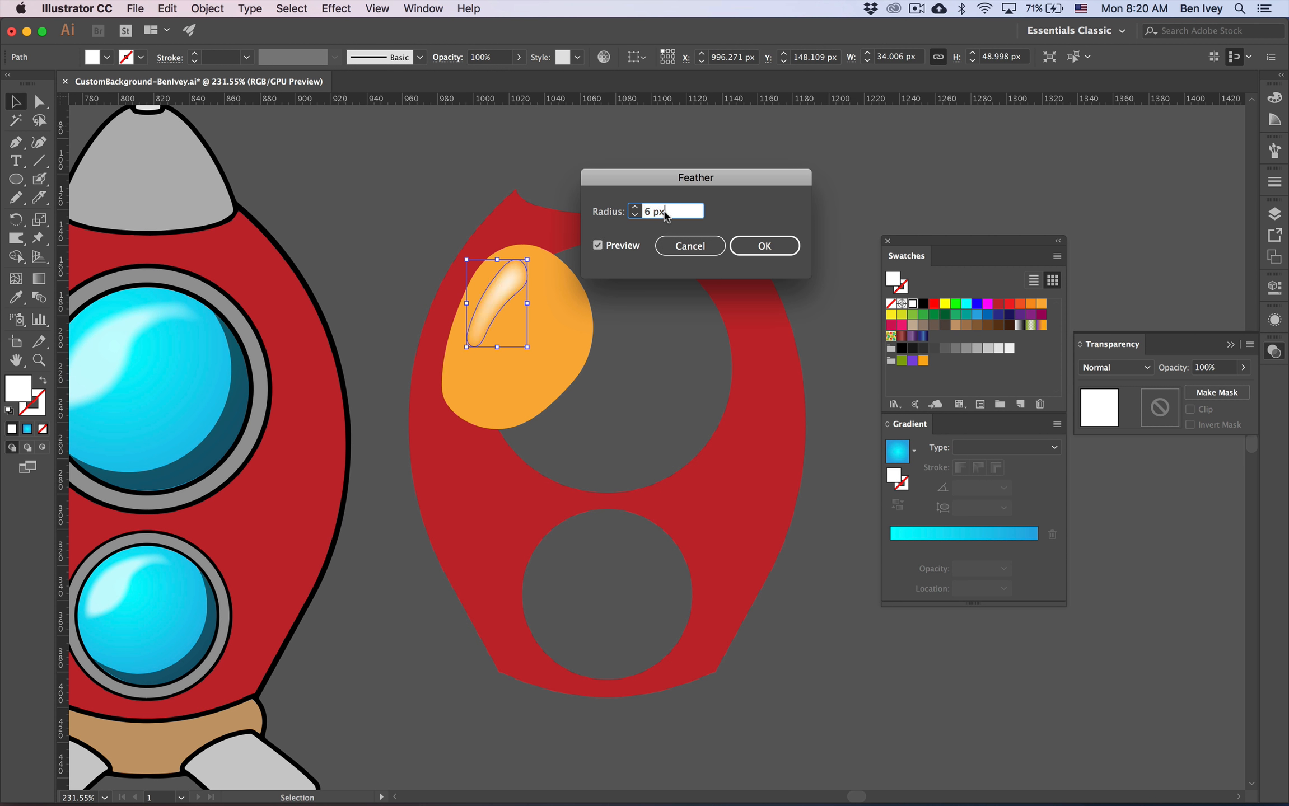
key(Down)
click(764, 246)
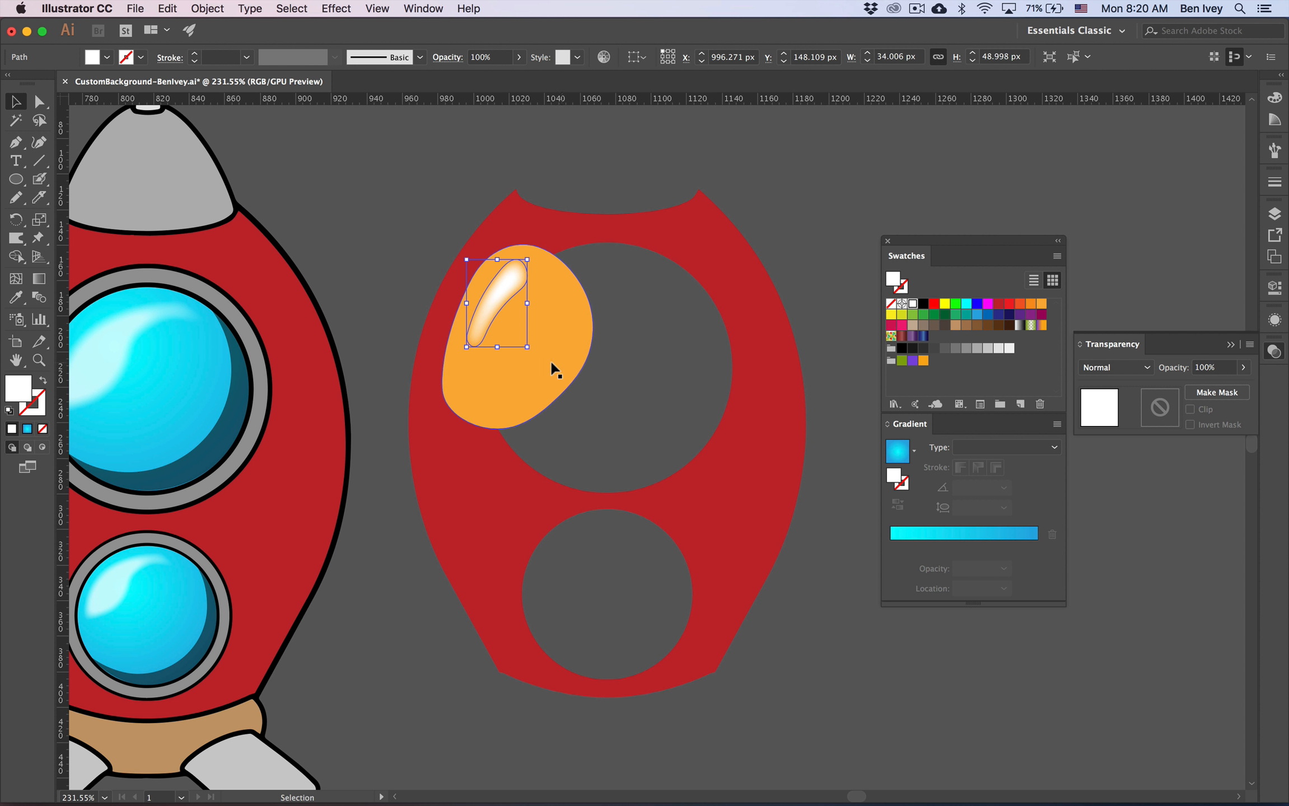
- Fill the orange blob with a gradient running from yellow to orange
click(510, 380)
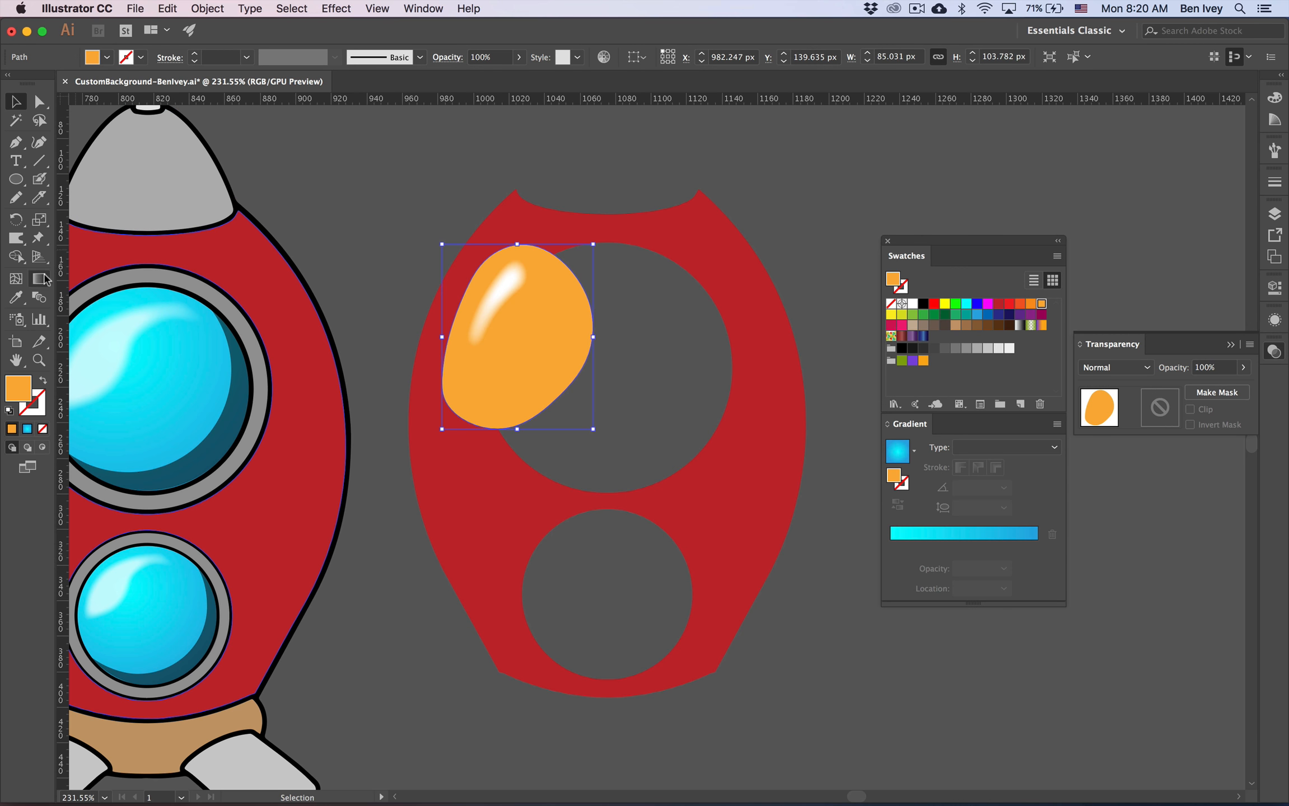
click(1016, 536)
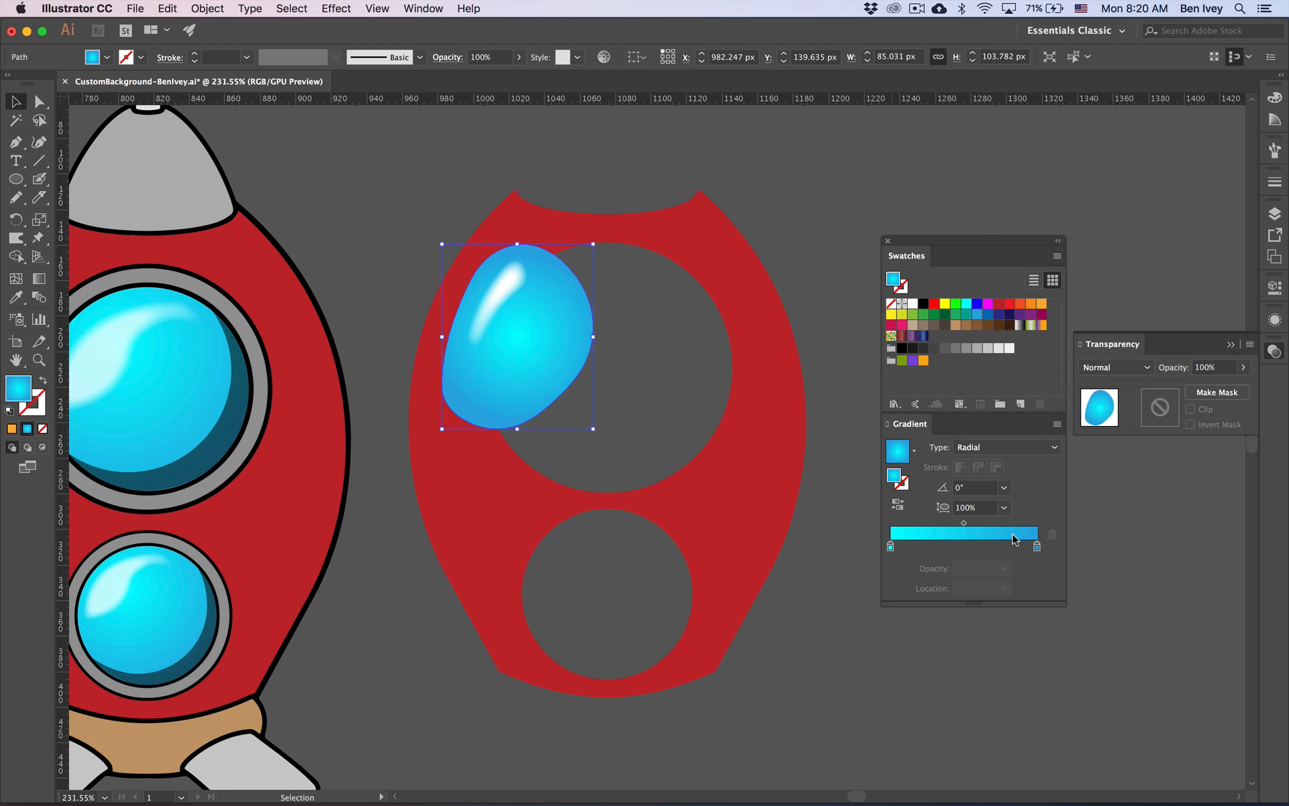
double_click(1037, 548)
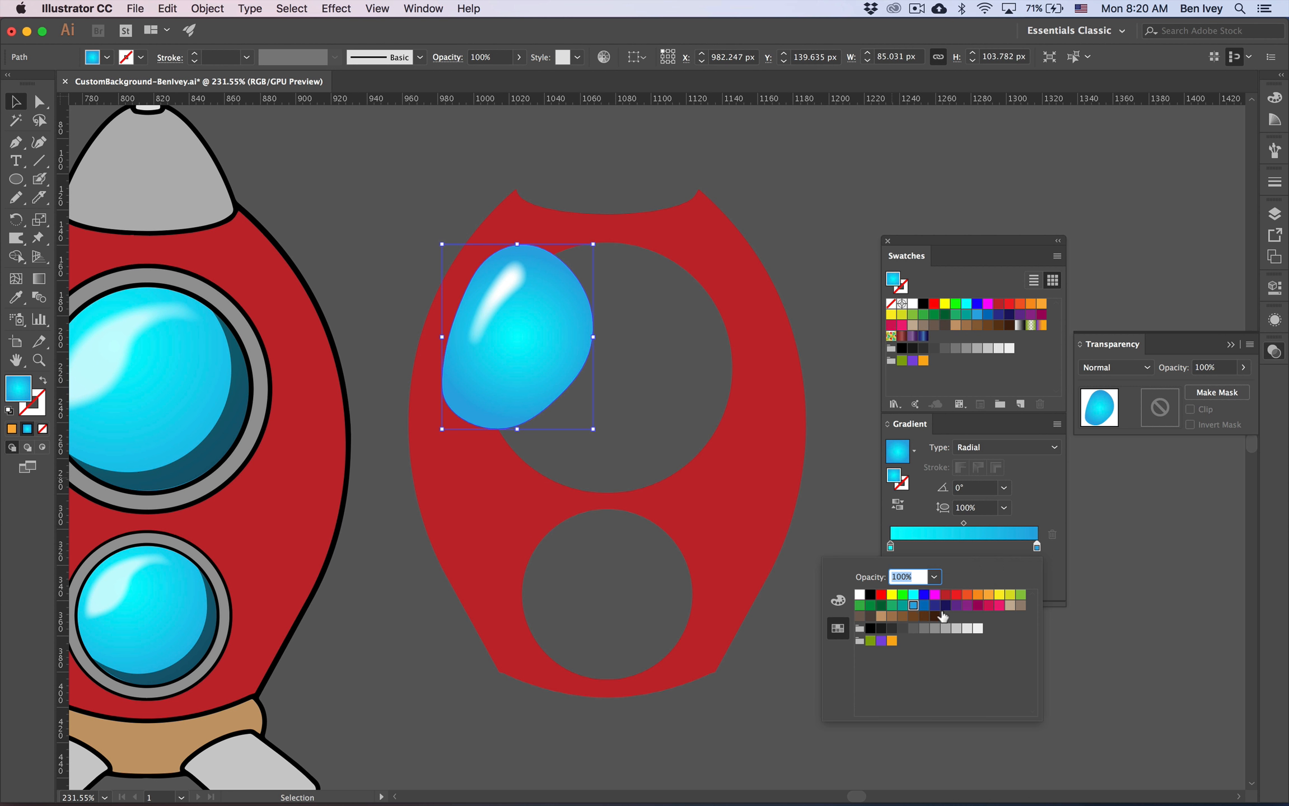
click(988, 595)
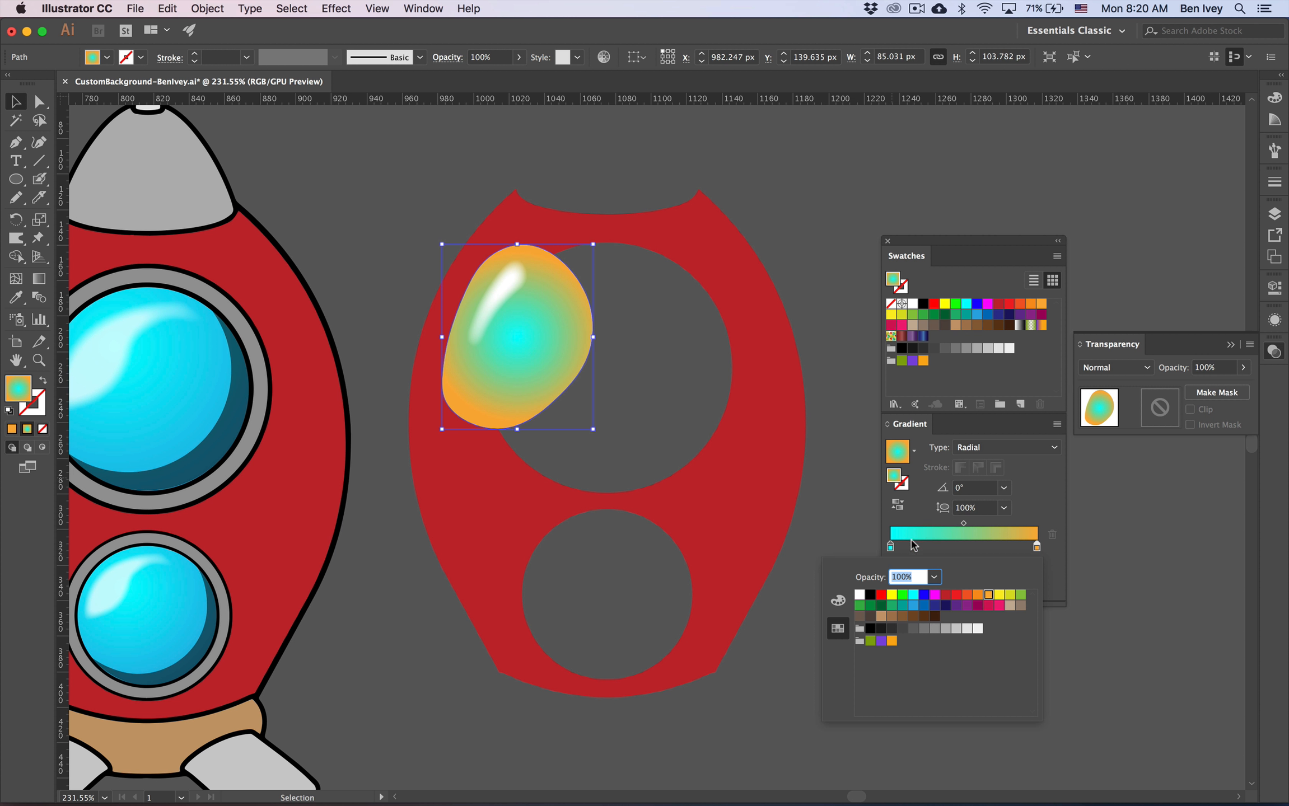
click(891, 546)
double_click(891, 547)
double_click(892, 548)
click(1000, 596)
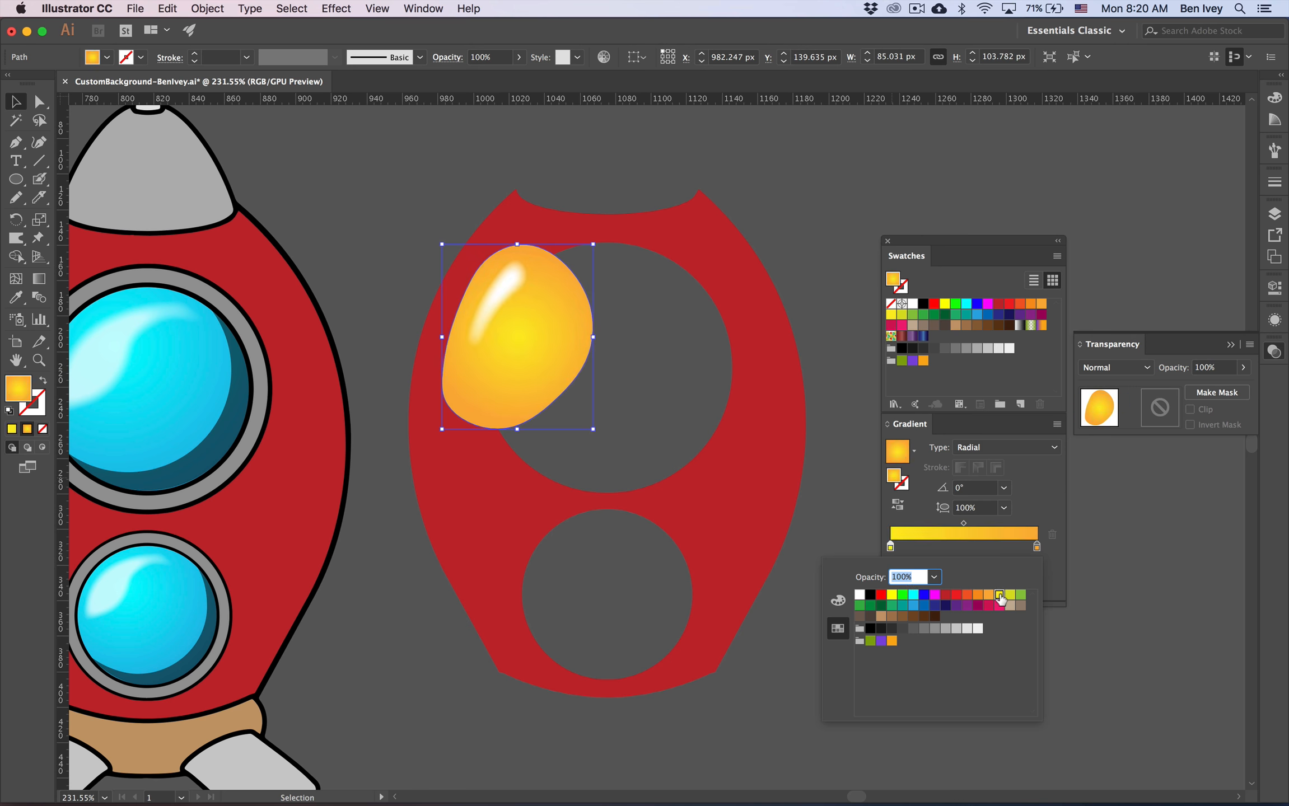
- Make the blob's gradient linear and angle it at about 62°, from yellow at the lower left to orange at the upper right
click(981, 442)
click(984, 447)
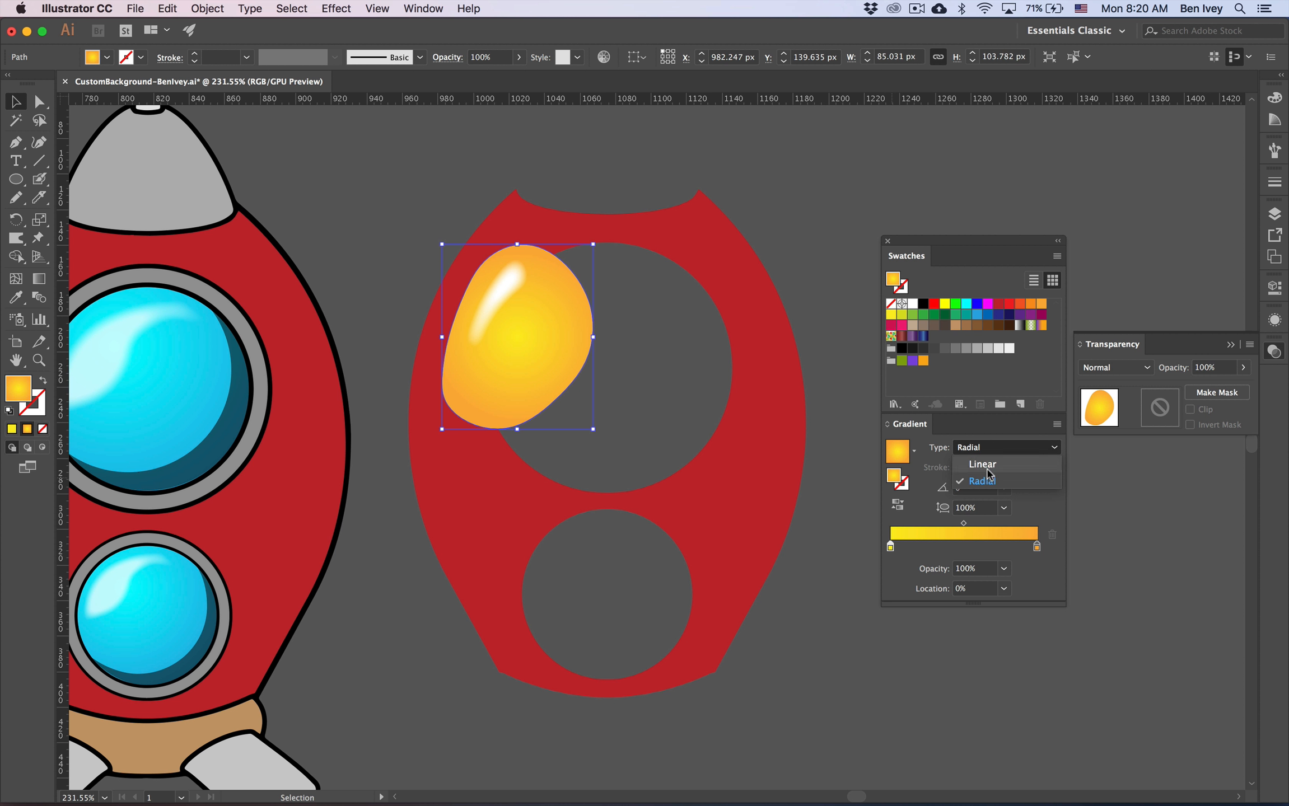
click(983, 465)
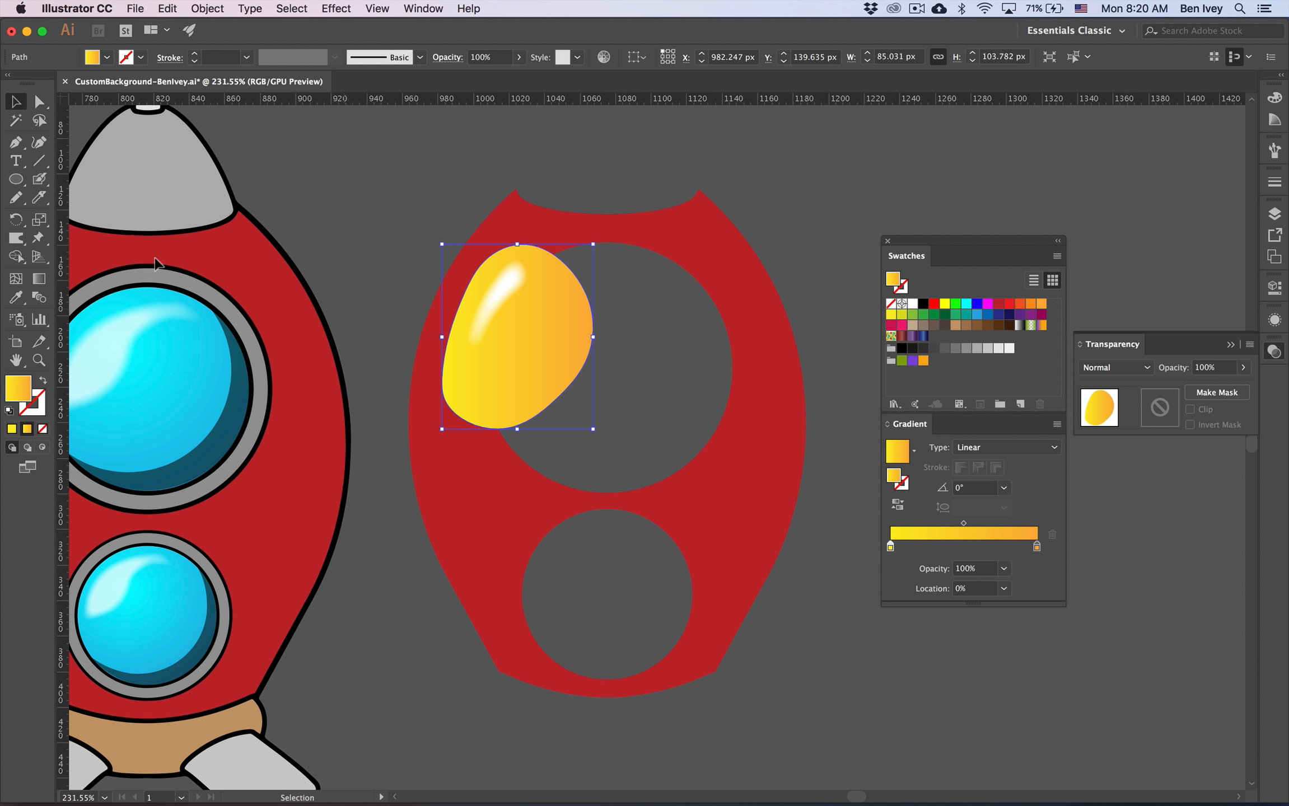
click(39, 278)
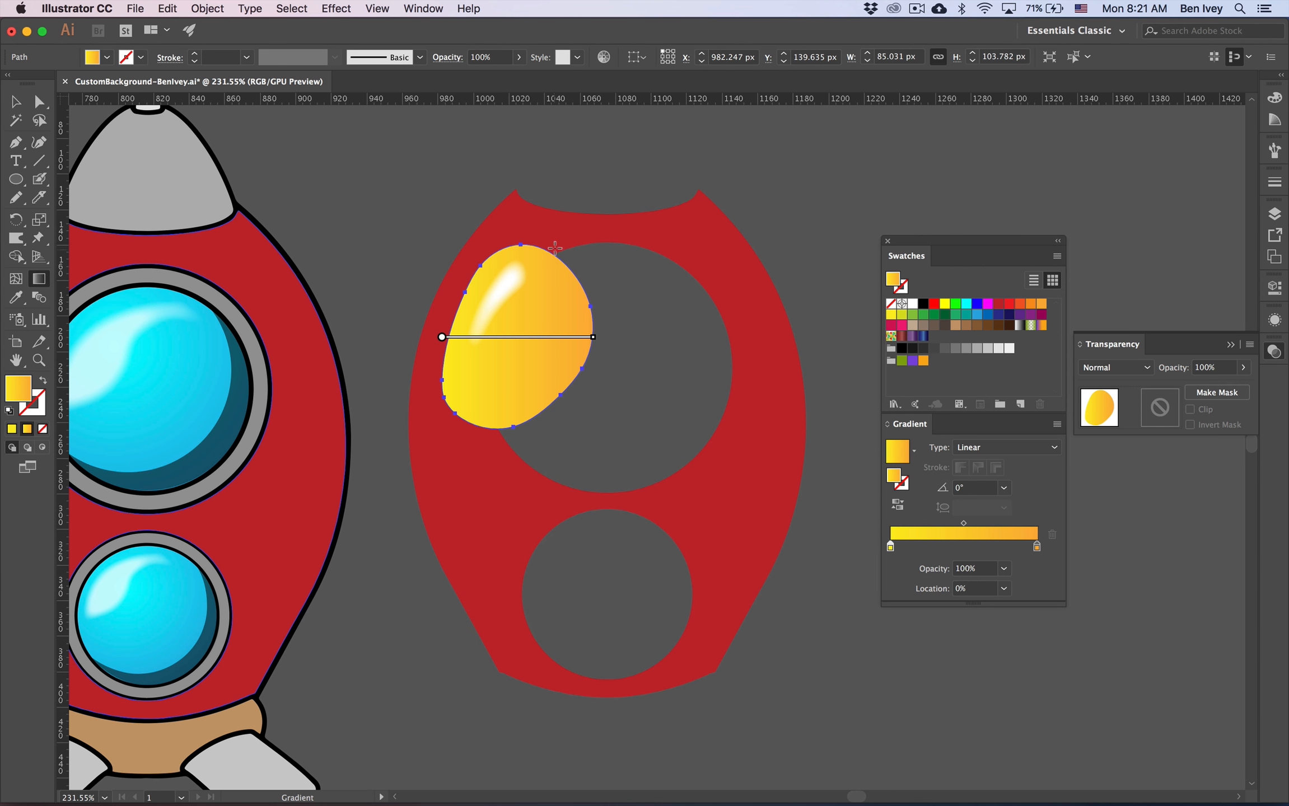
mouse_move(564, 253)
mouse_down()
mouse_move(476, 390)
mouse_move(481, 404)
mouse_up()
mouse_move(458, 452)
mouse_down()
mouse_move(525, 291)
mouse_move(576, 230)
mouse_up()
key(v)
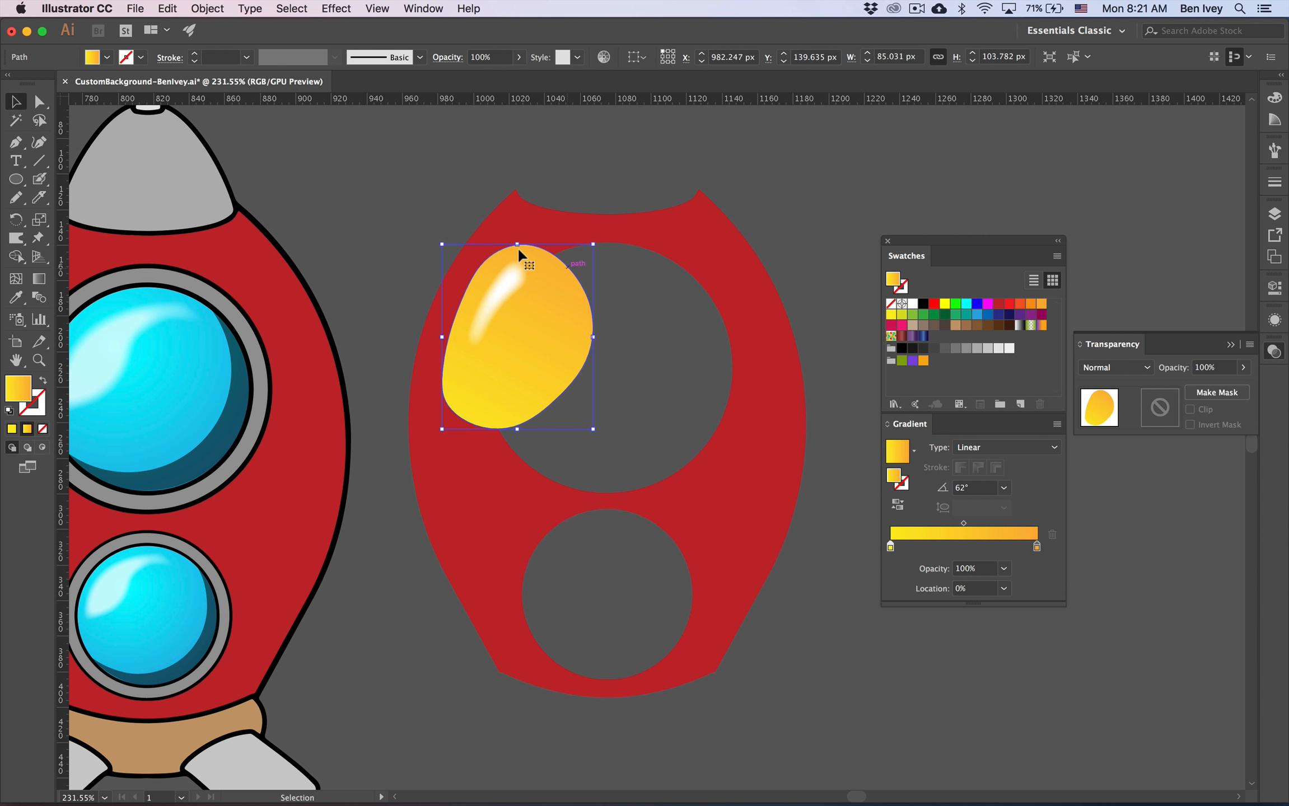
- Apply the last-used Feather effect to the yellow-orange blob and deselect it
click(391, 178)
click(502, 363)
click(376, 8)
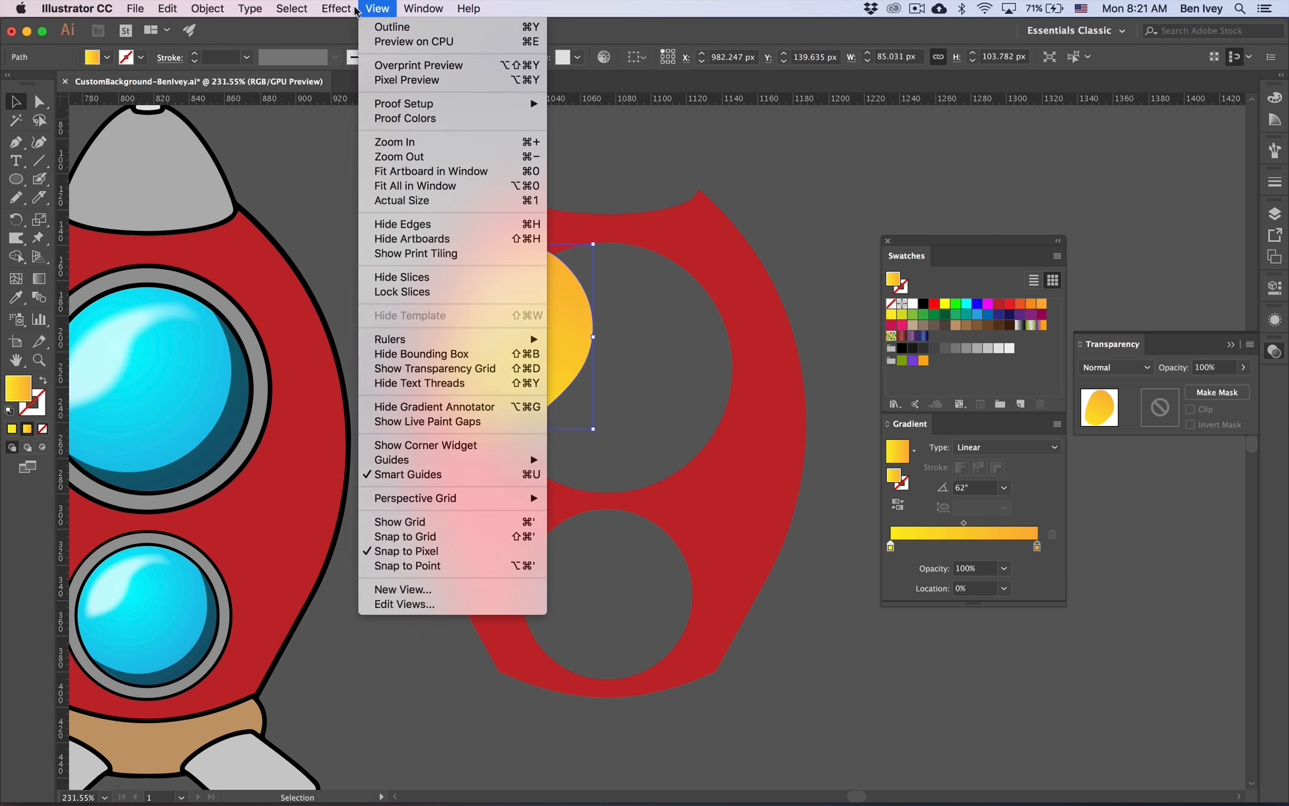
click(364, 22)
click(379, 178)
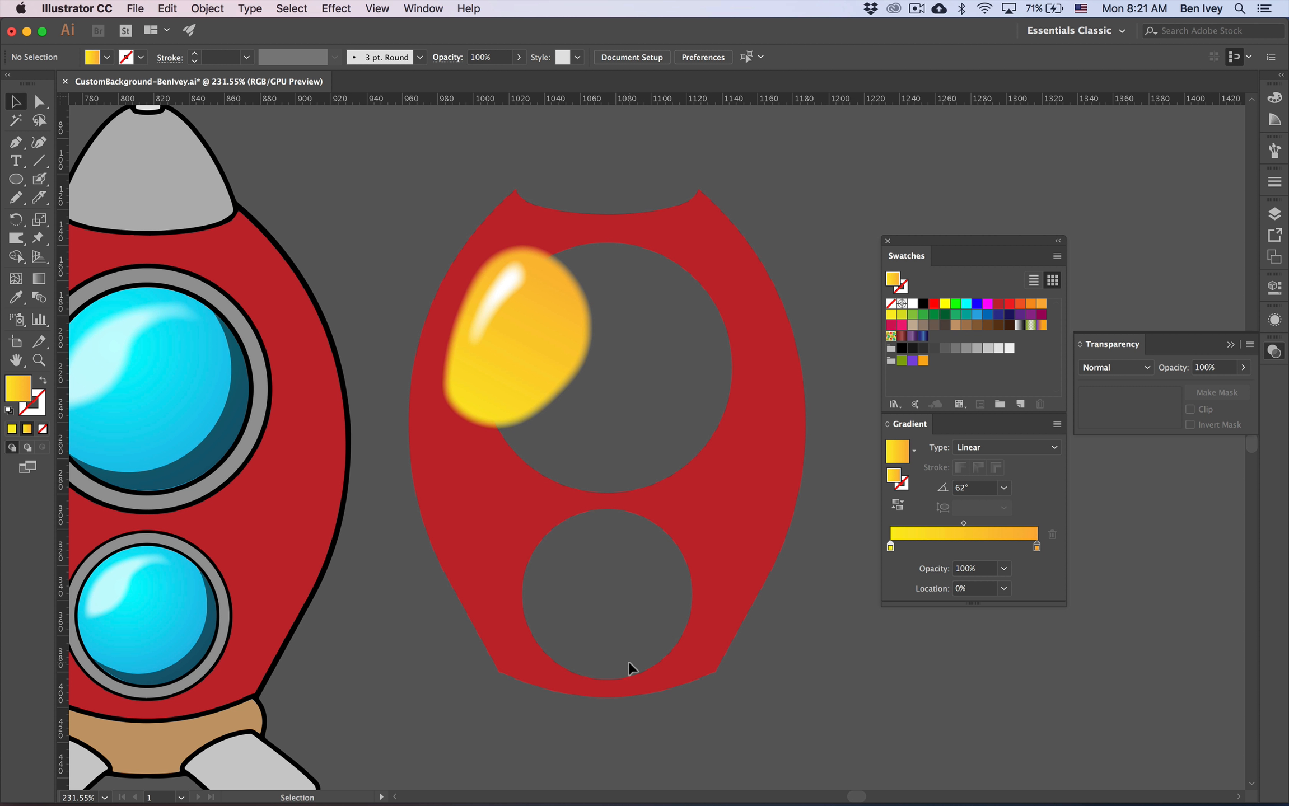
- Draw a freehand red shadow shape about 120 × 312 px along the copied body's right side with the Pencil tool
click(15, 197)
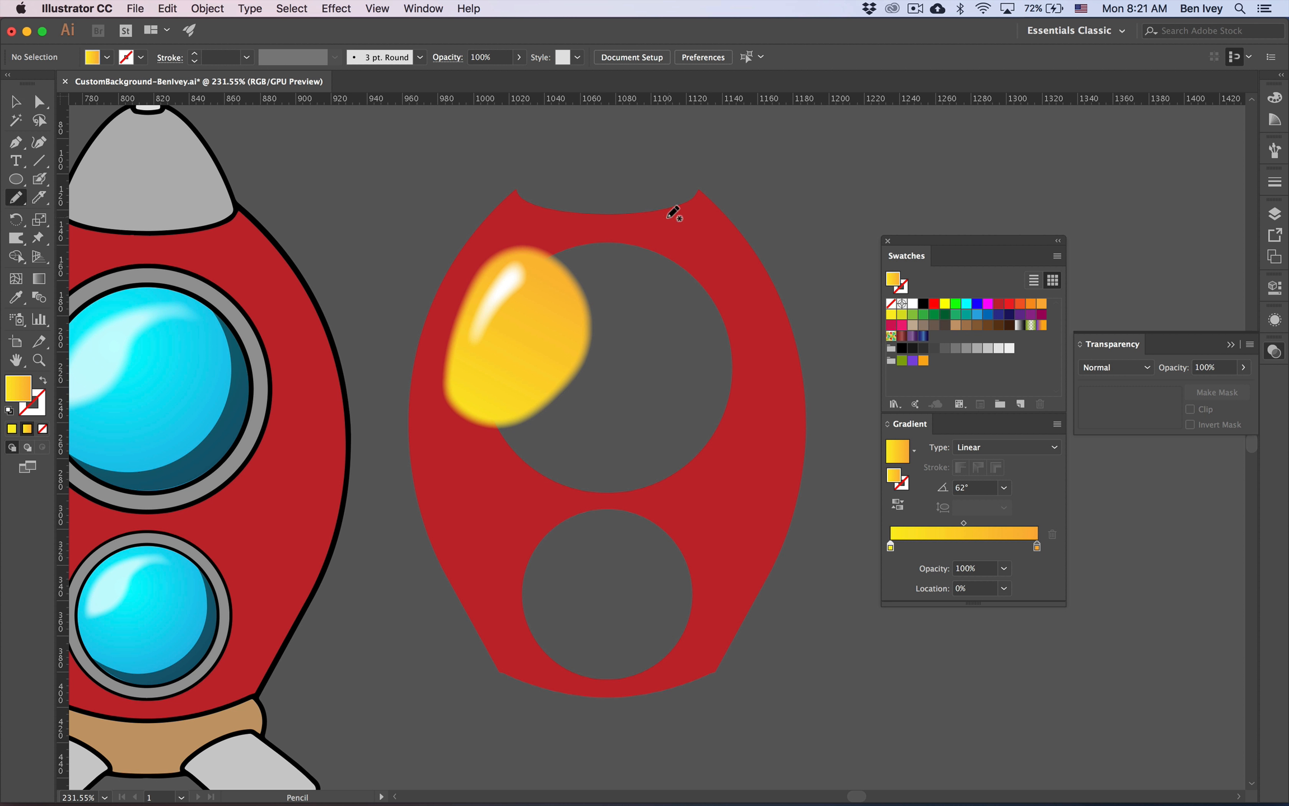
click(999, 306)
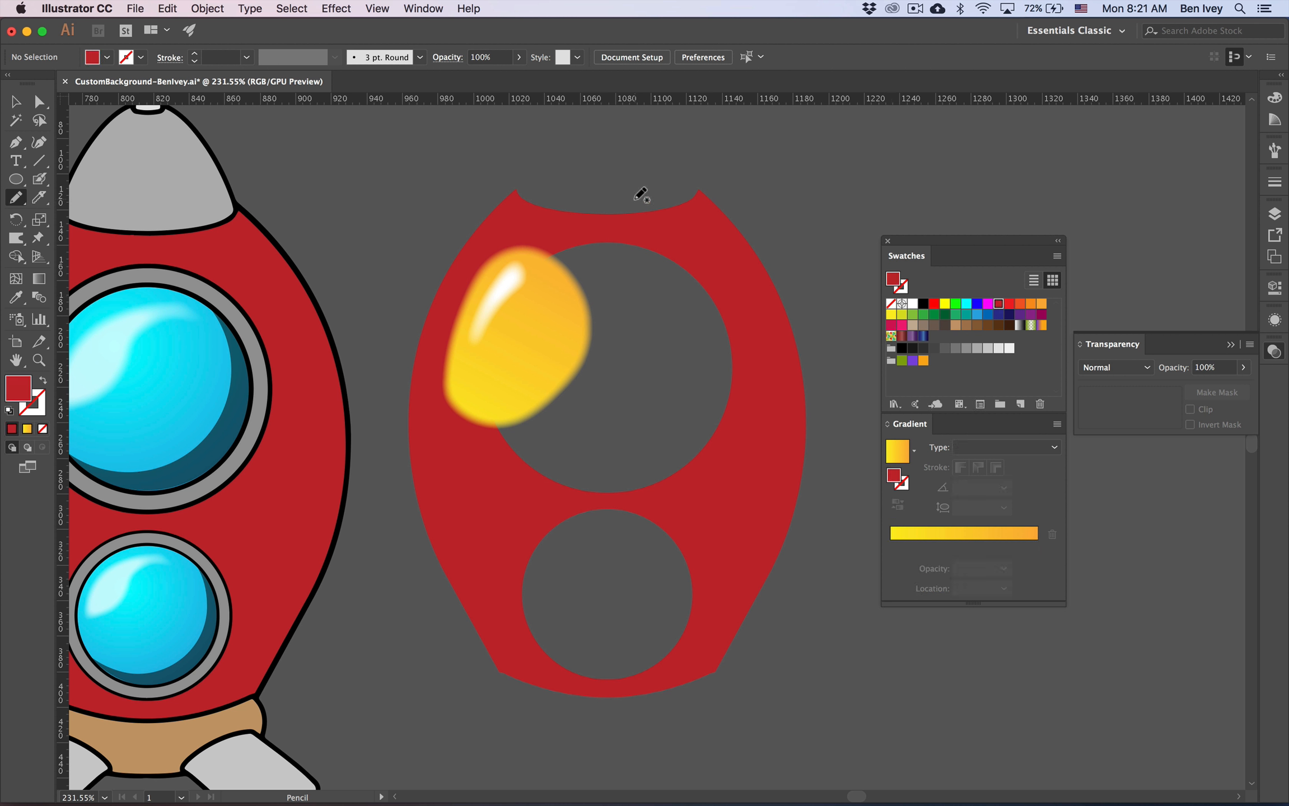
mouse_move(634, 200)
mouse_down()
mouse_move(639, 242)
mouse_move(697, 313)
mouse_move(707, 358)
mouse_move(685, 455)
mouse_move(648, 533)
mouse_move(662, 614)
mouse_up()
mouse_move(627, 672)
mouse_down()
mouse_move(703, 713)
mouse_move(757, 663)
mouse_move(811, 550)
mouse_move(825, 448)
mouse_up()
mouse_move(799, 287)
mouse_down()
mouse_move(739, 196)
mouse_move(698, 176)
mouse_move(642, 196)
mouse_up()
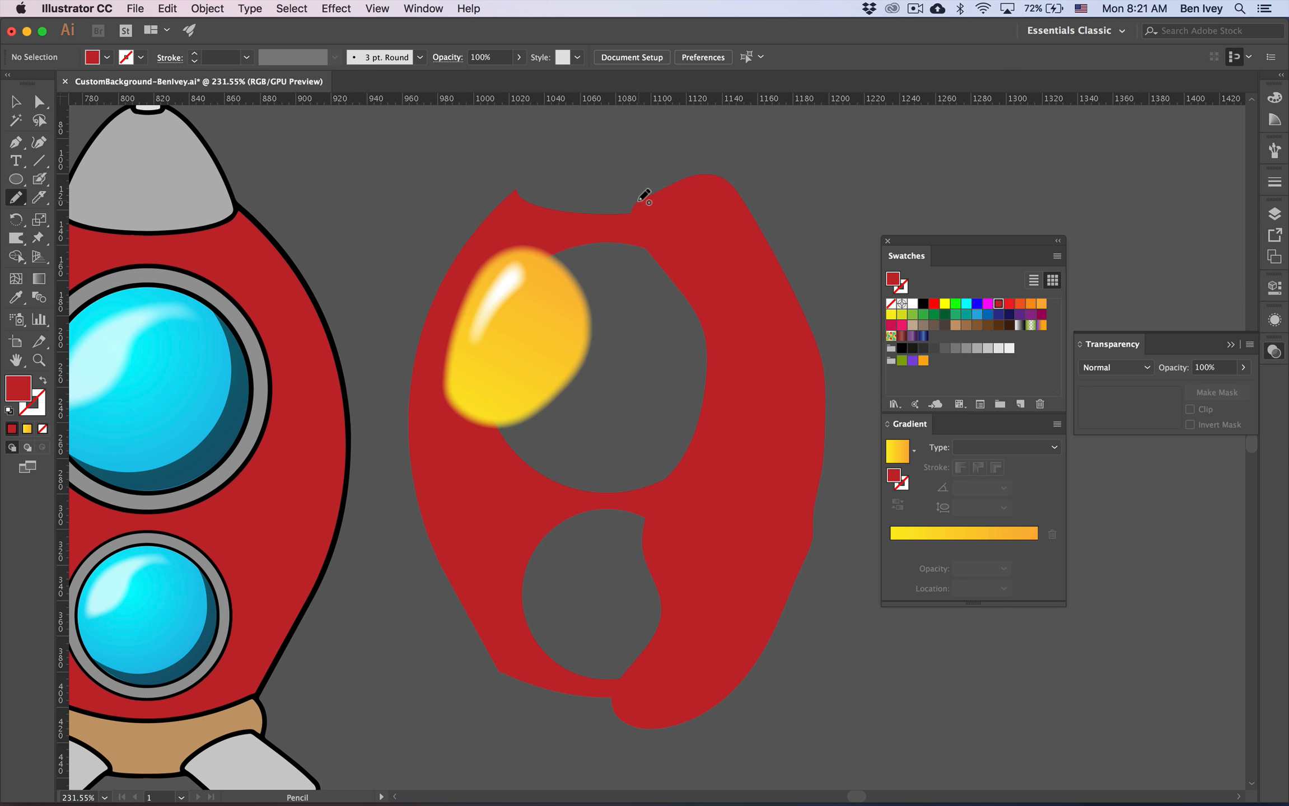
click(14, 103)
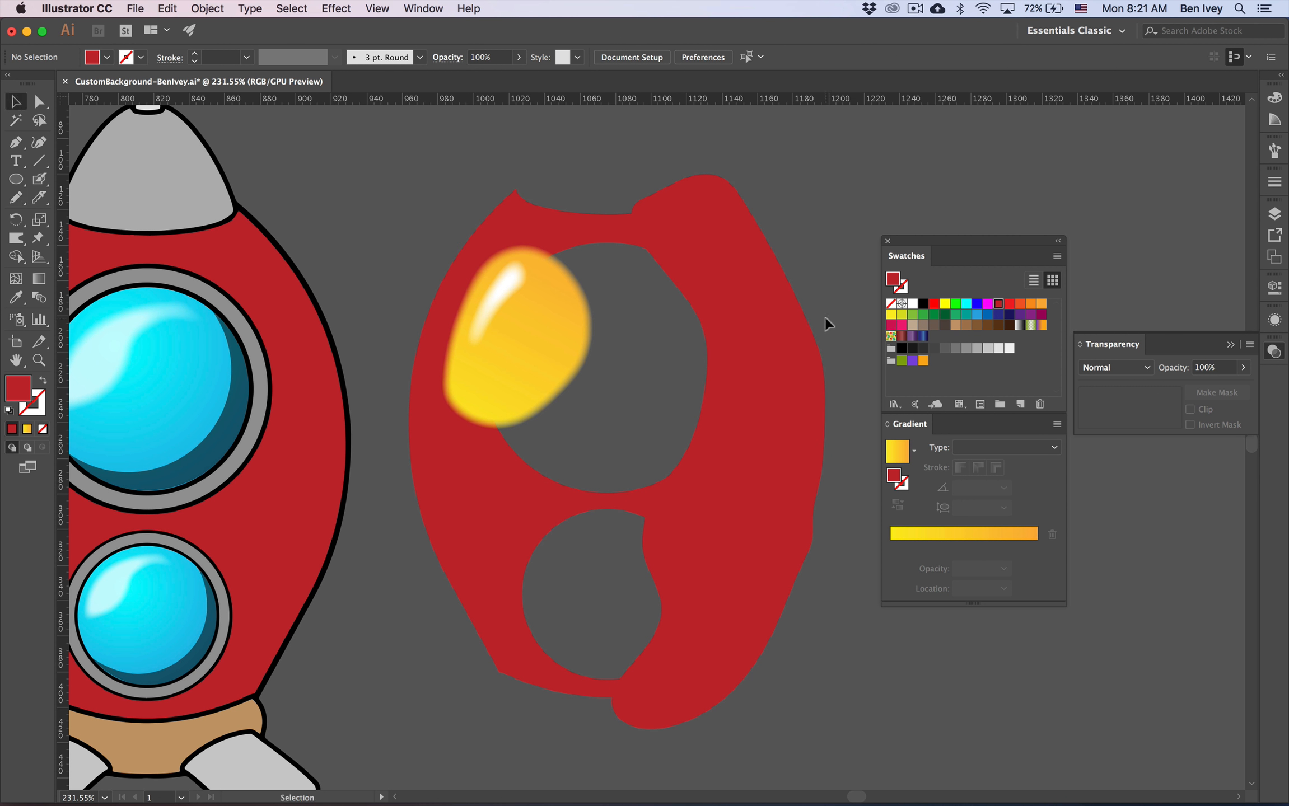
- Try a darker solid red fill on the shadow shape over the body's right side
double_click(19, 390)
drag(398, 280, 411, 304)
click(635, 233)
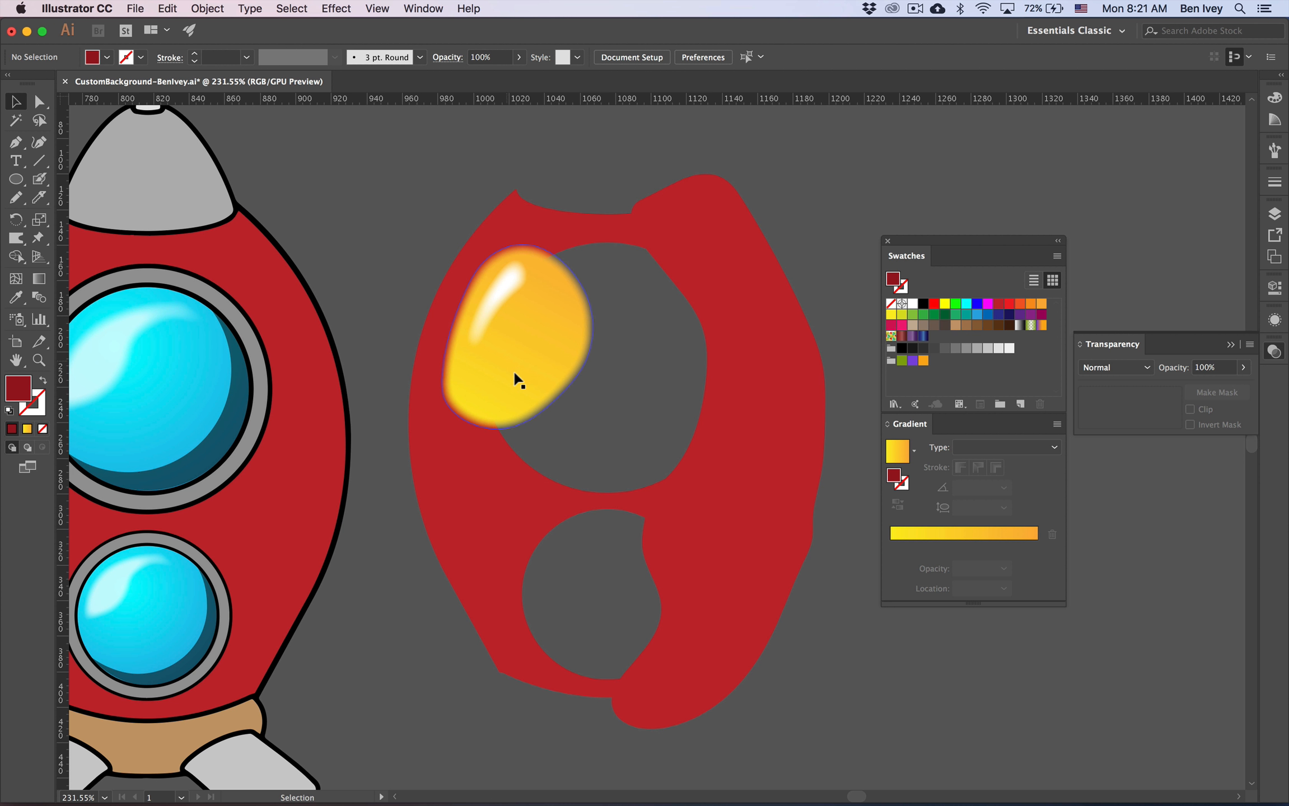
click(741, 462)
double_click(20, 394)
drag(416, 316, 410, 307)
click(610, 231)
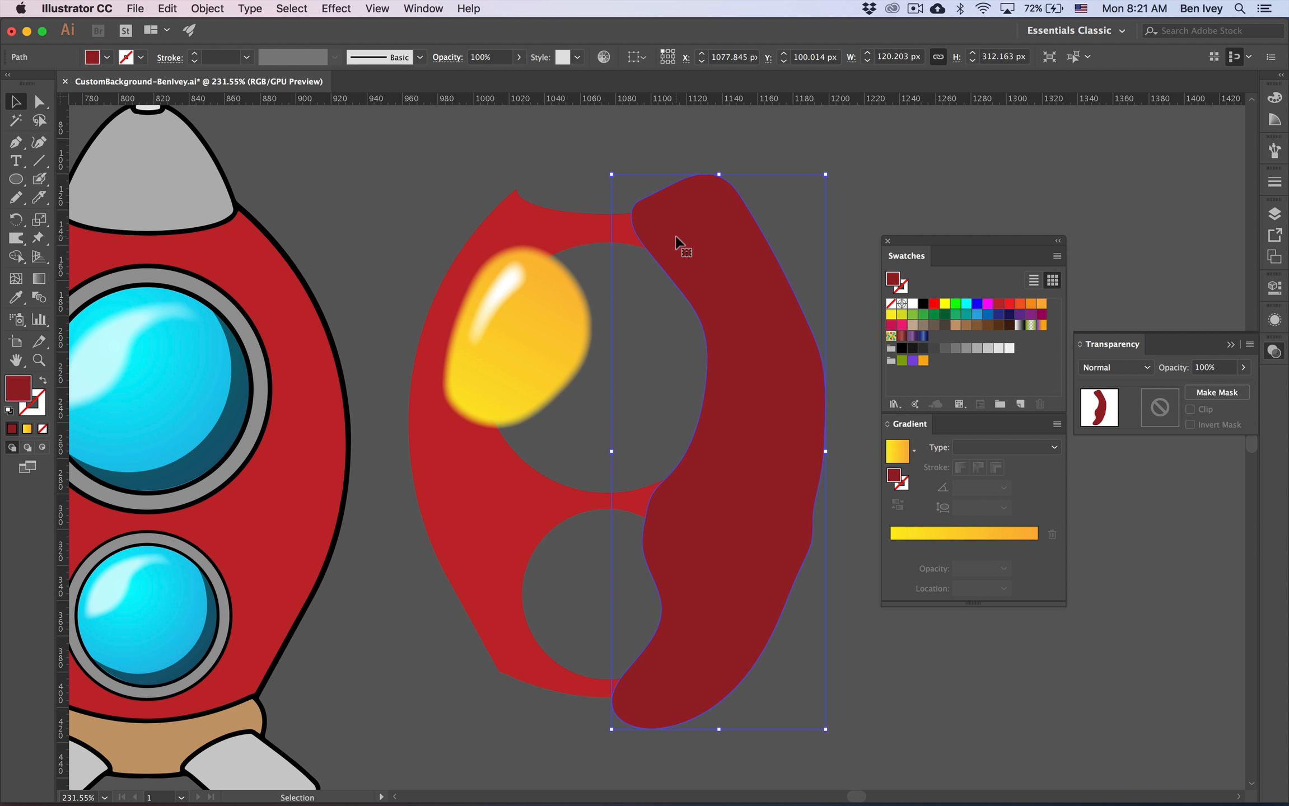
click(539, 227)
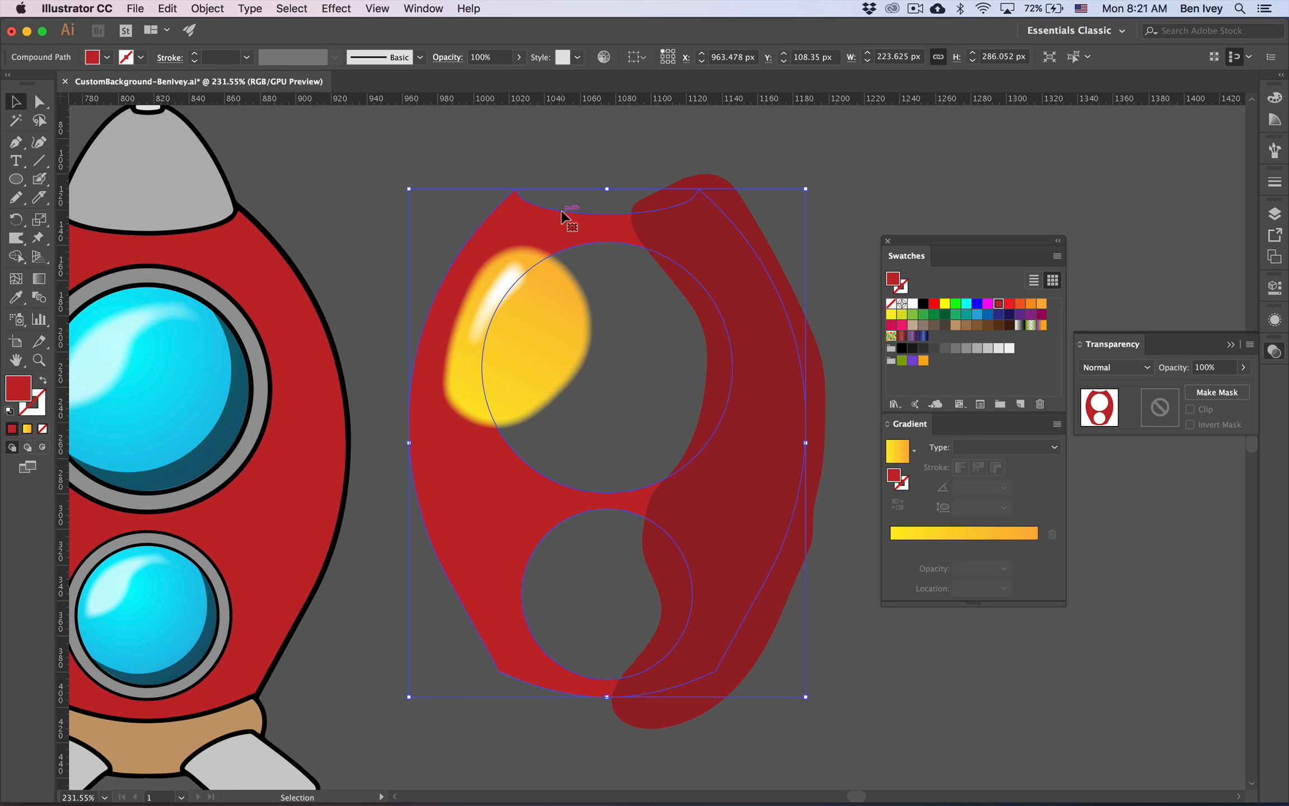
click(592, 164)
- Fill the shadow shape with the red gradient swatch, remove its first stop, and move the middle stop to 0%
click(679, 255)
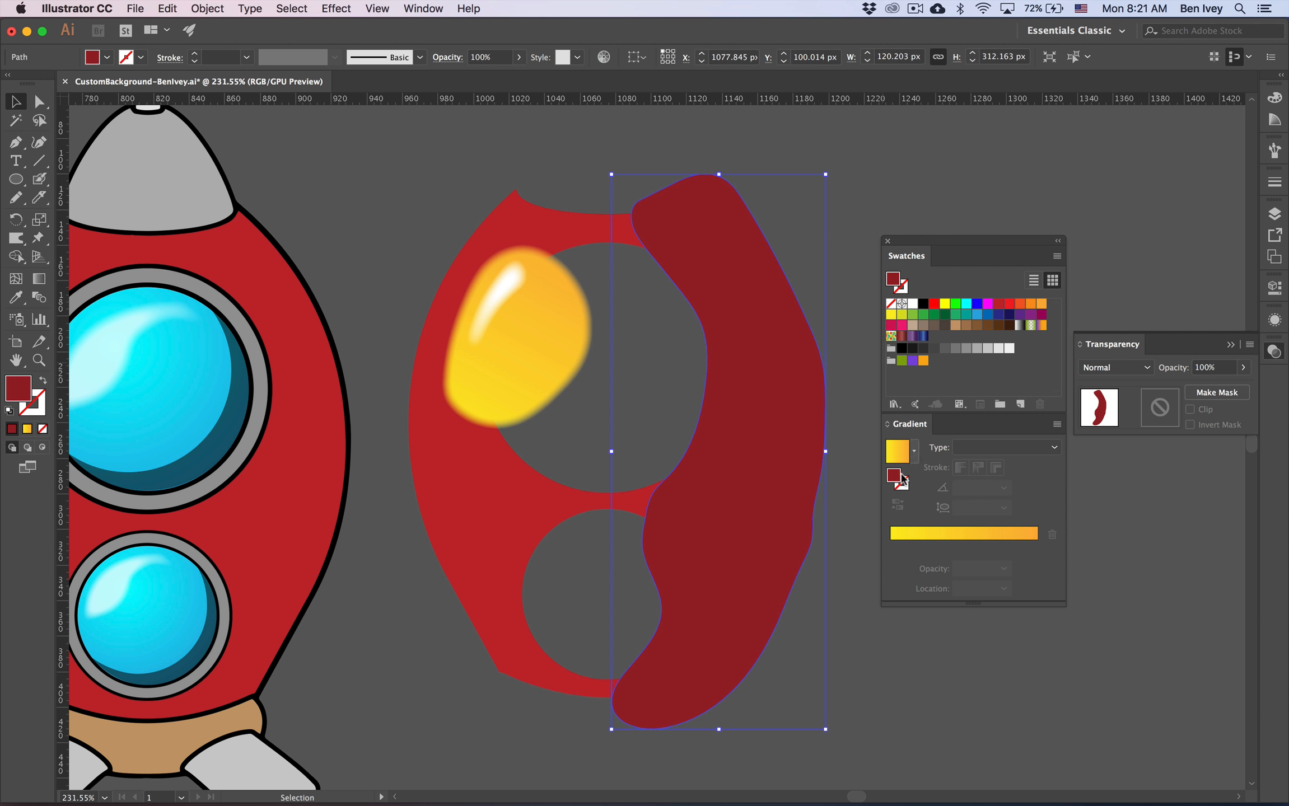
click(902, 336)
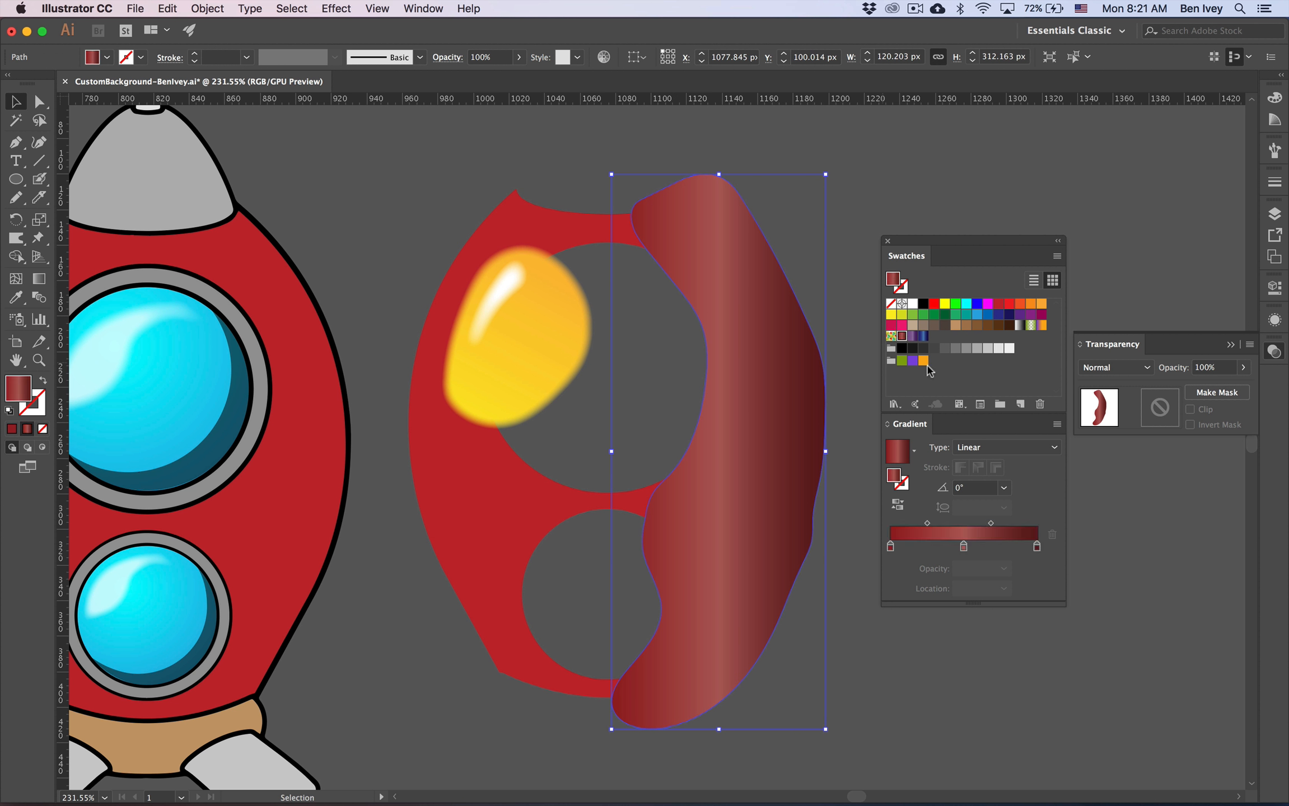
drag(891, 548, 891, 592)
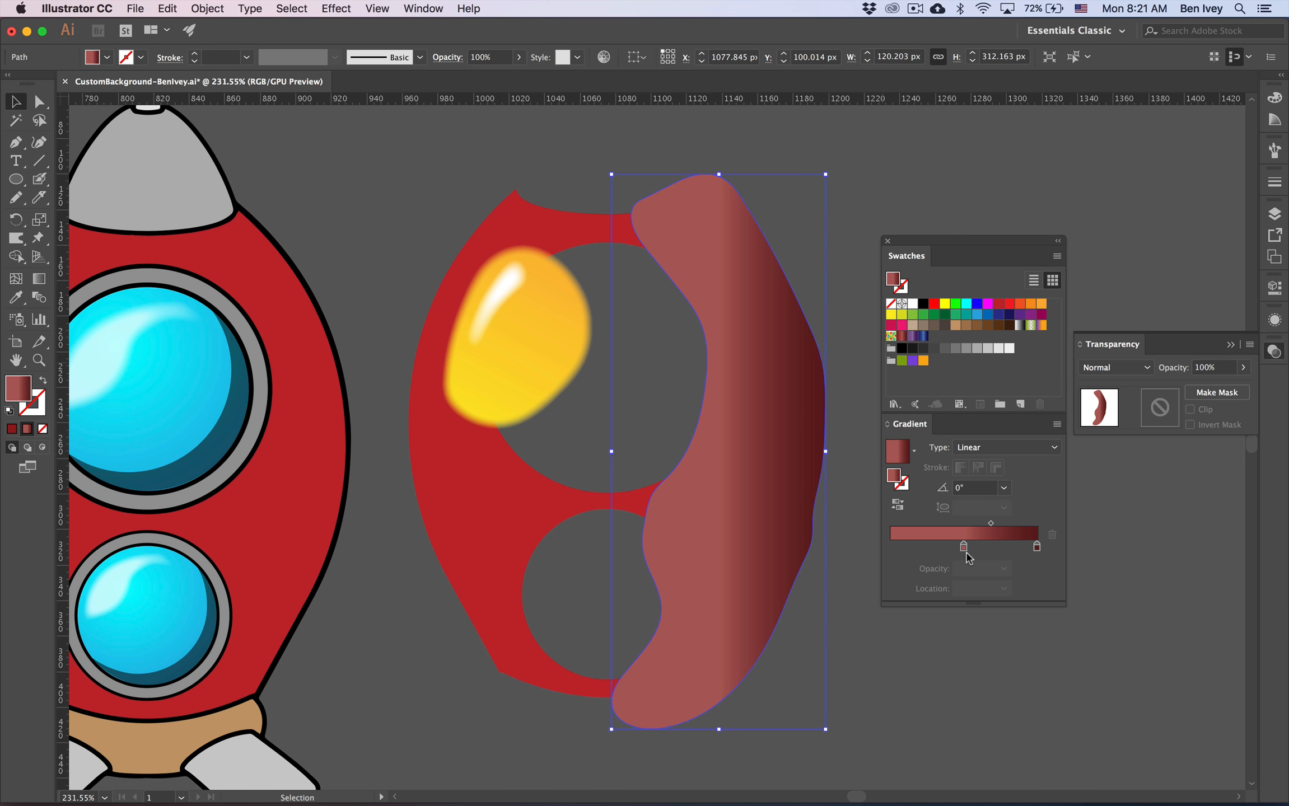
drag(963, 548, 884, 543)
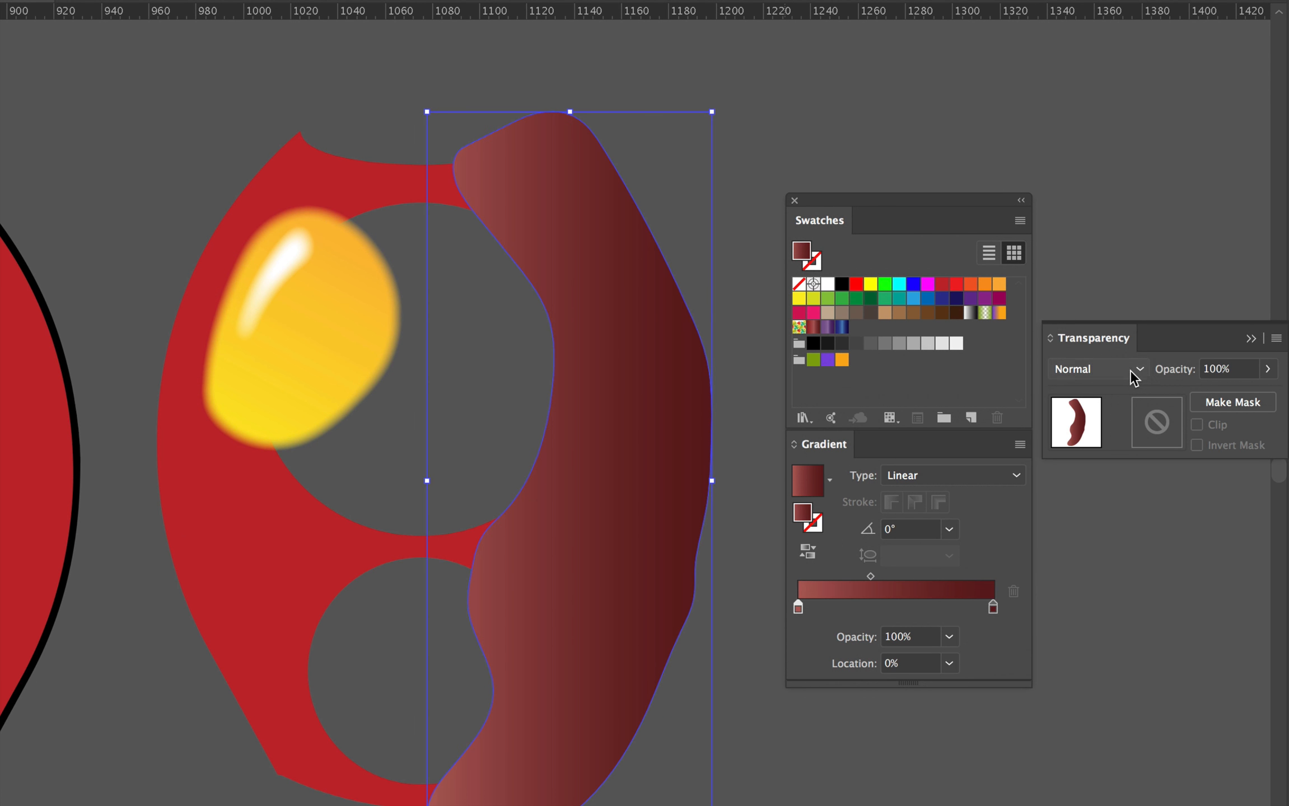
- Try the Multiply and Overlay blending modes on the shadow shape, and set it to Color Burn
click(1136, 369)
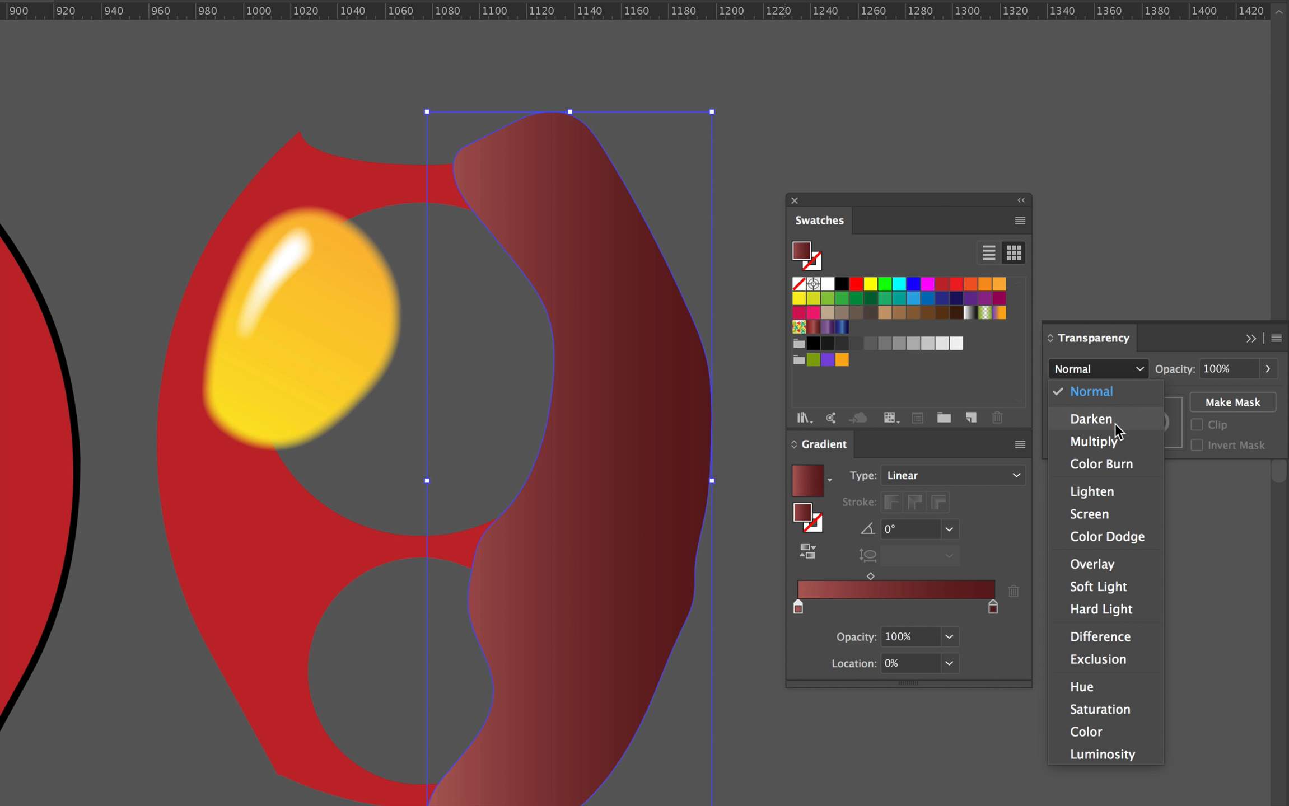
click(1113, 437)
click(1111, 374)
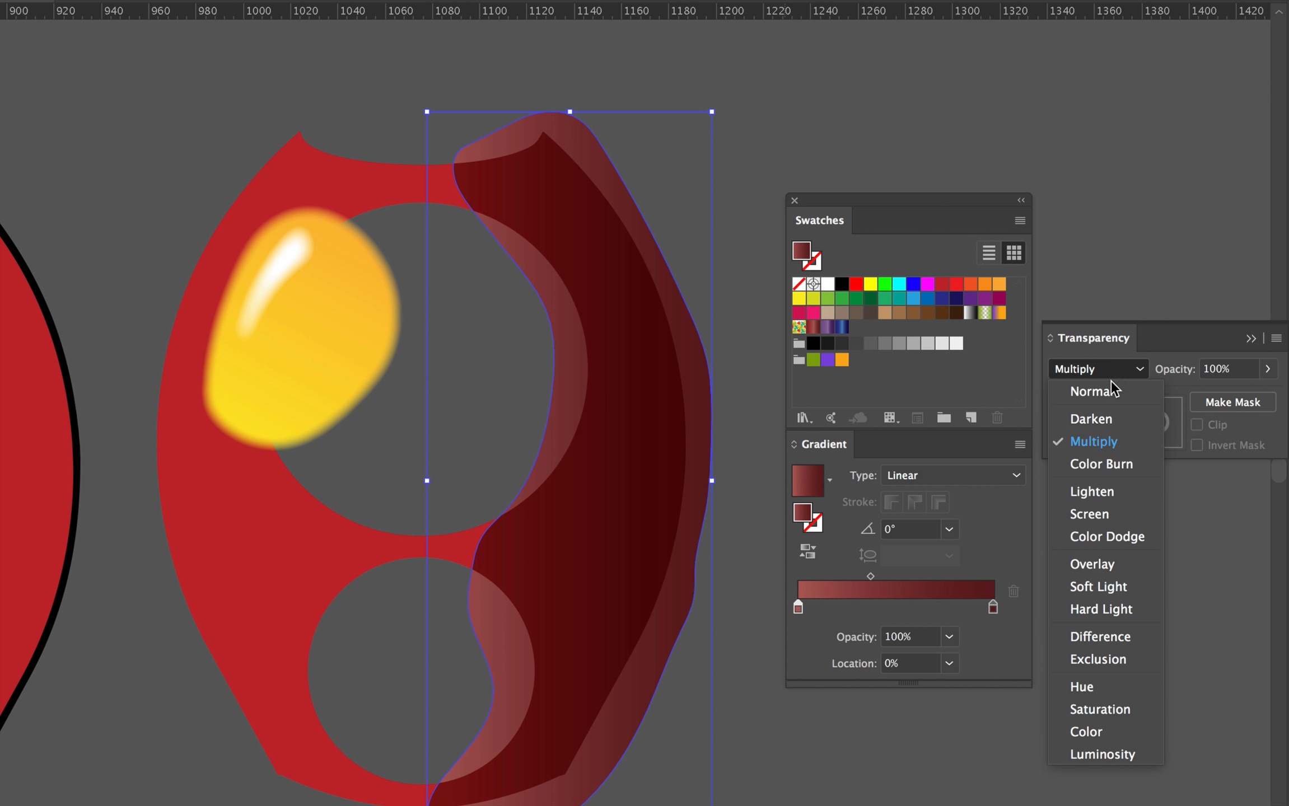
click(1129, 563)
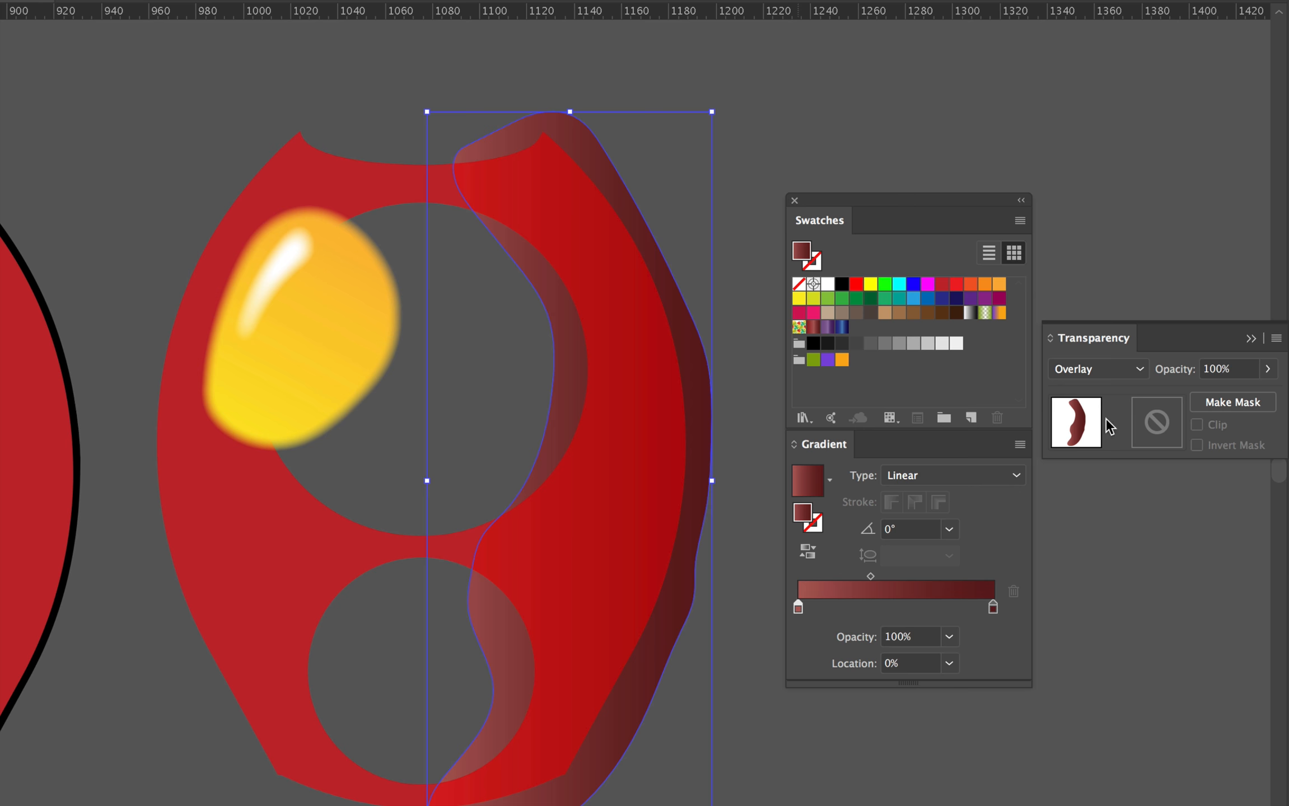
click(1100, 371)
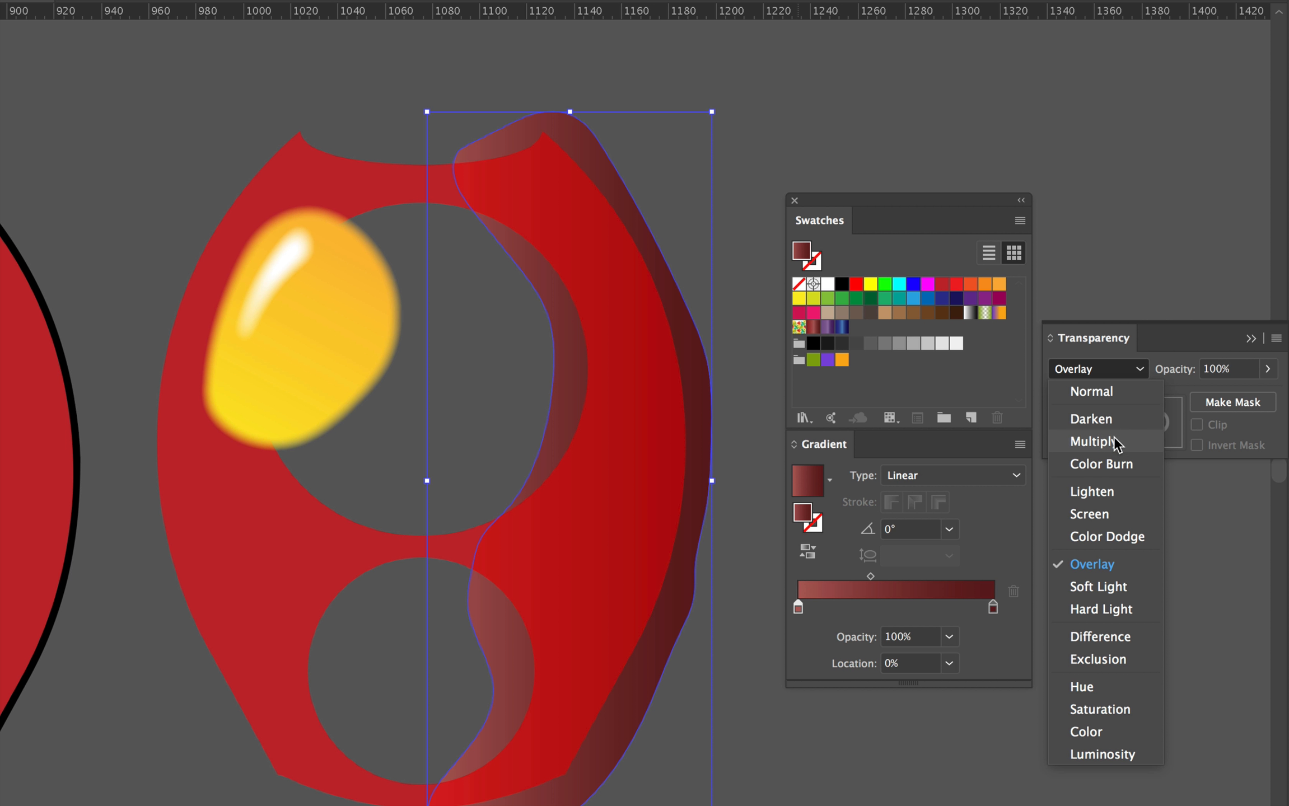
click(1111, 460)
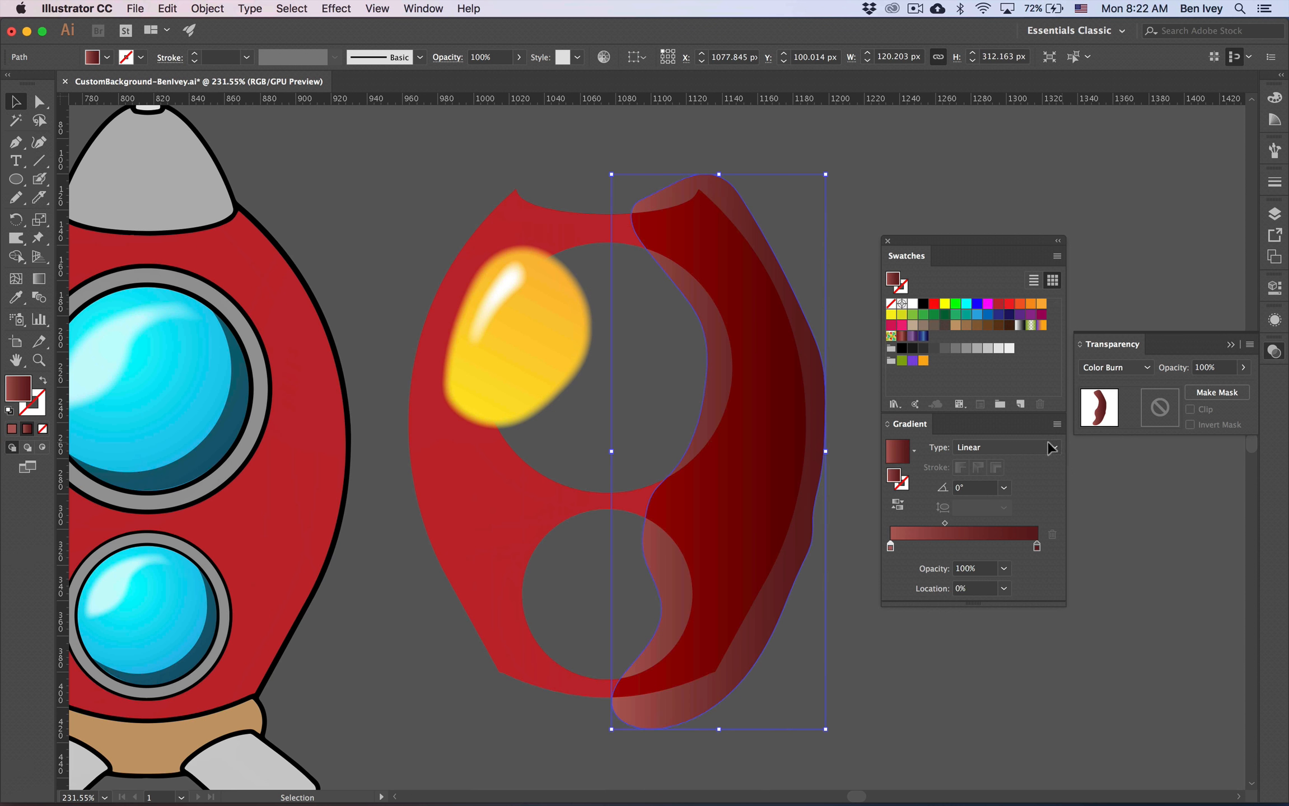
- Apply a Feather effect with a 10 px radius to the shadow shape over the copied body's right side
click(336, 8)
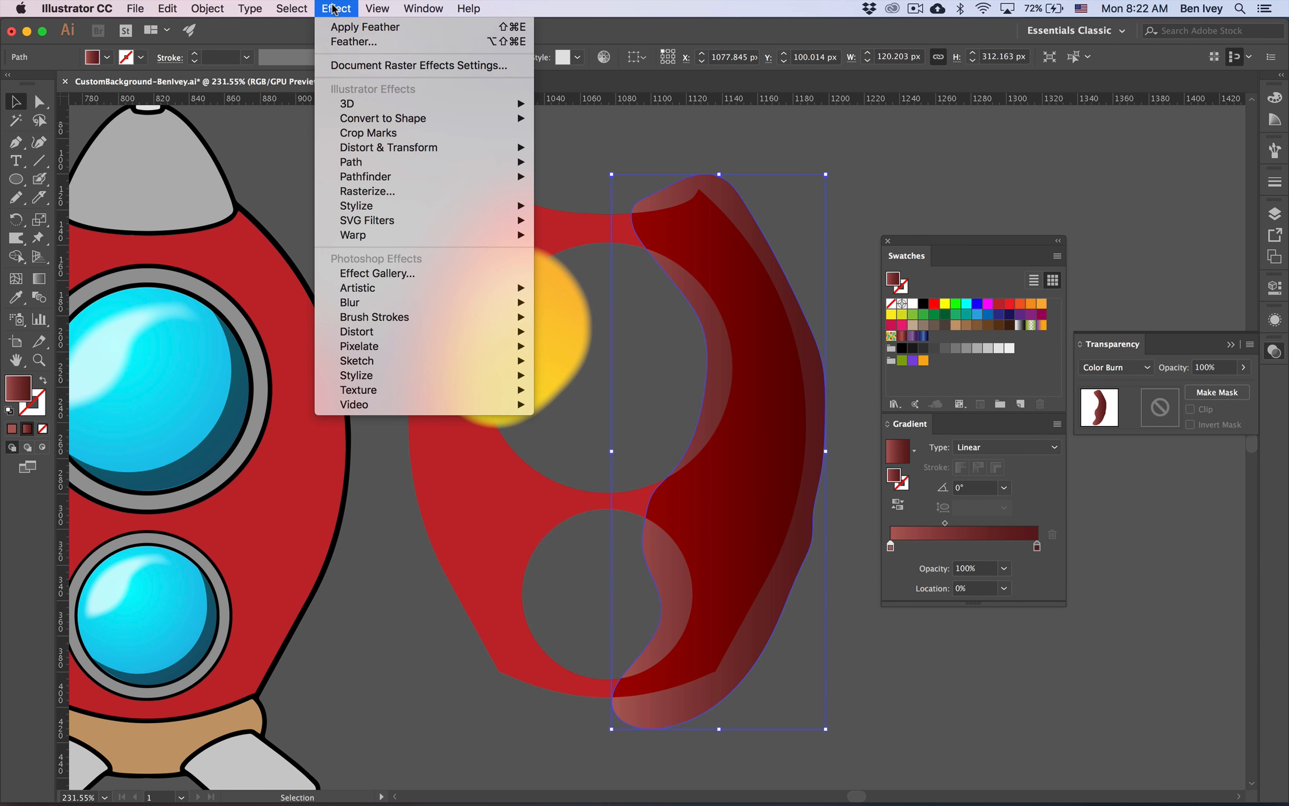
click(347, 43)
click(628, 246)
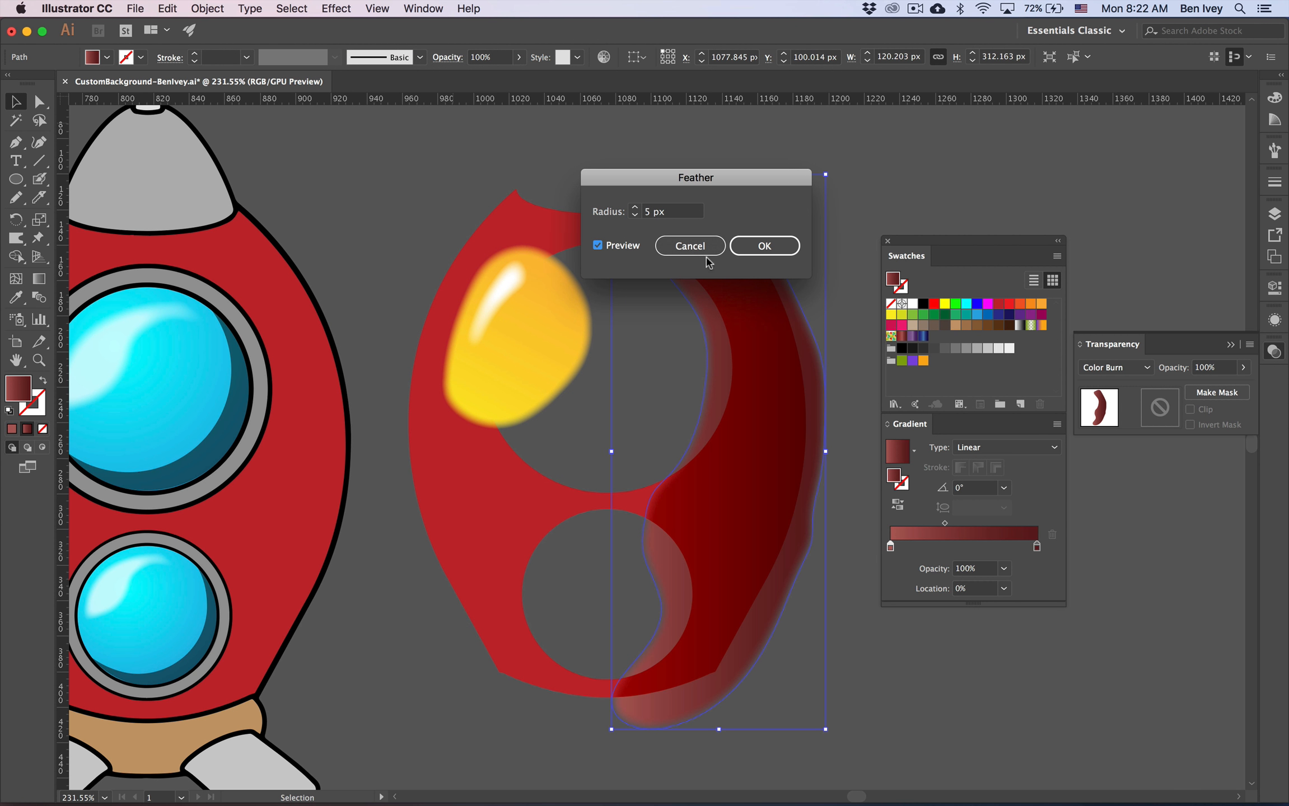
click(684, 213)
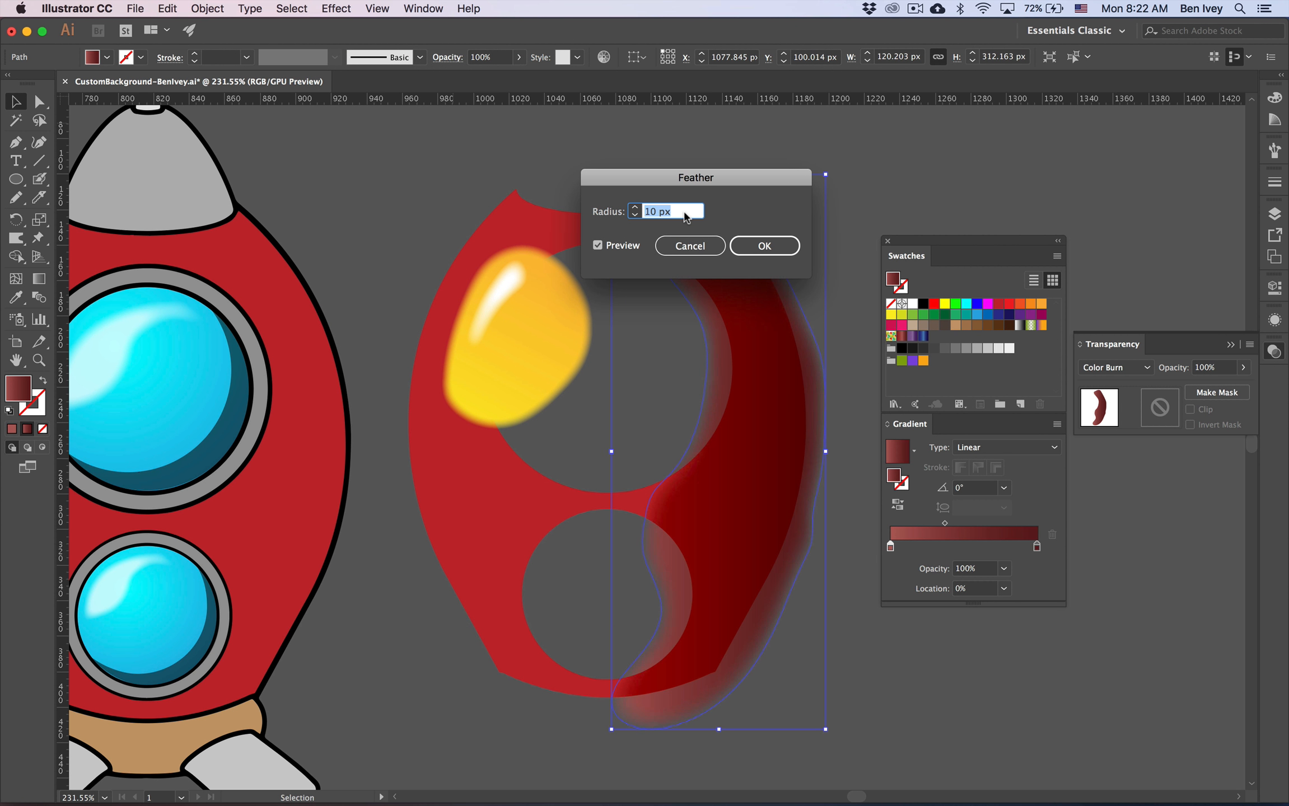
key(Return)
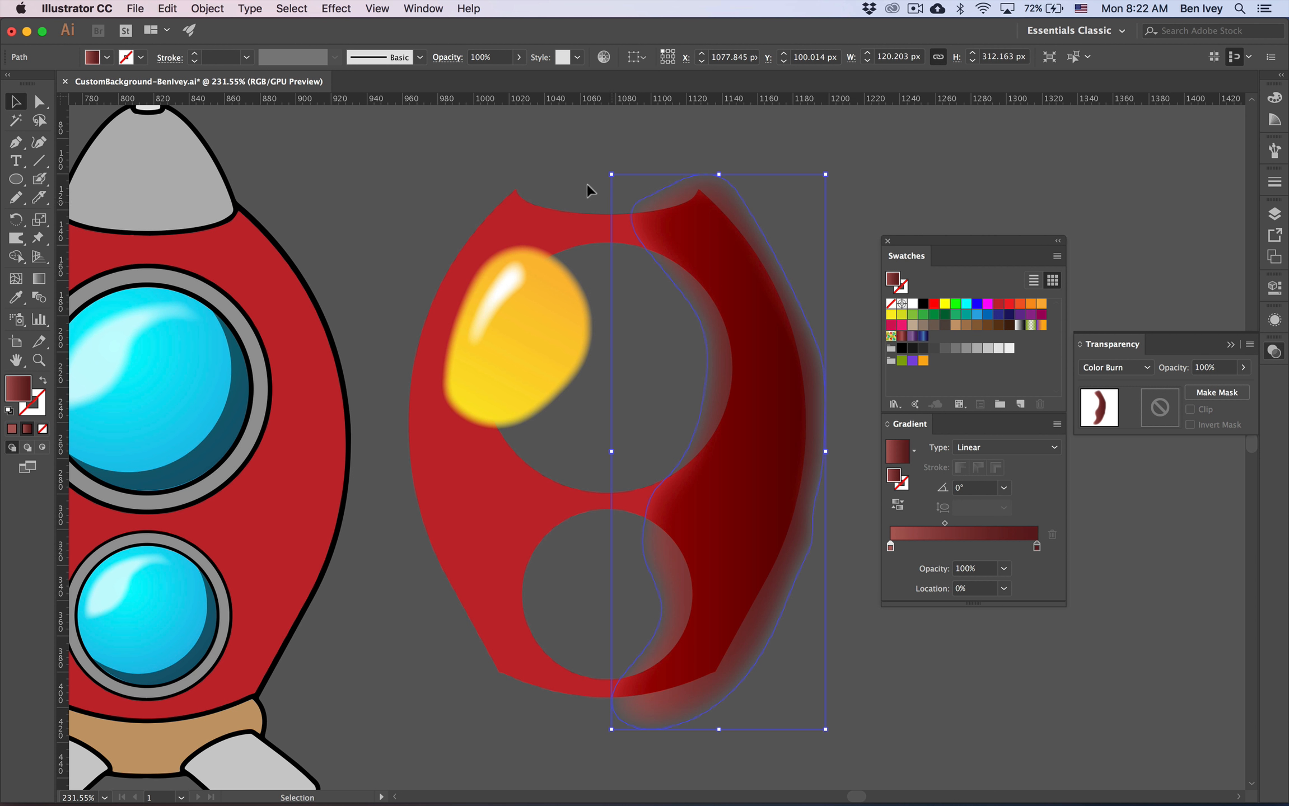
click(576, 171)
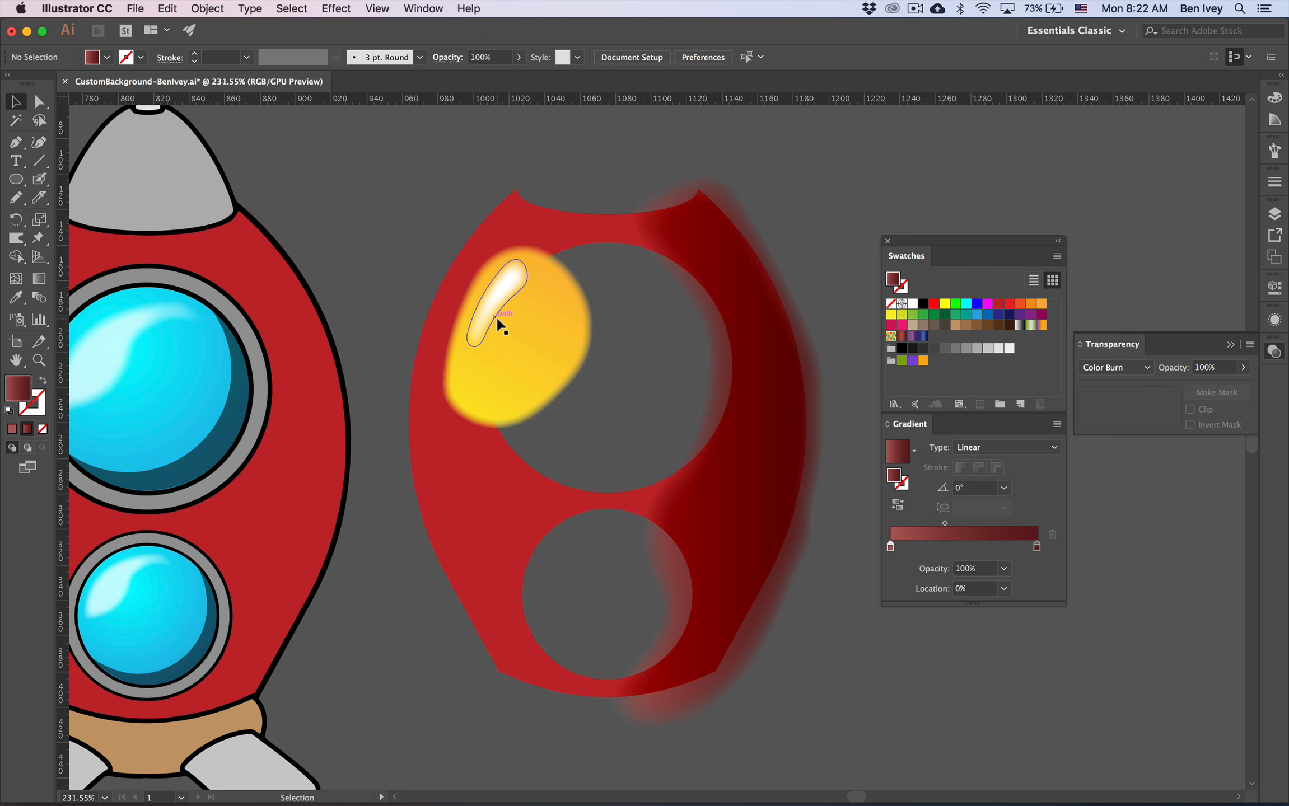
- Bring the copied red body shape in front of its yellow and white highlights and dark shadow
click(513, 490)
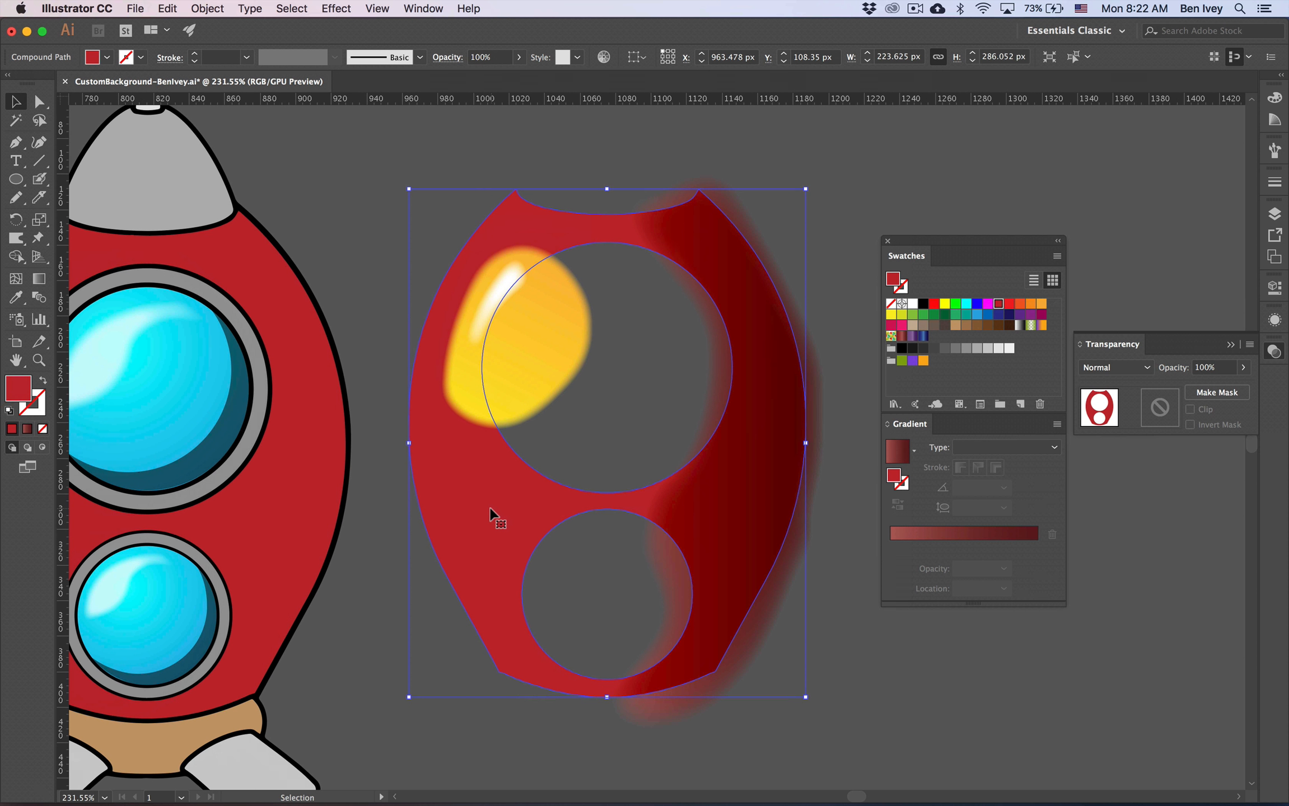
click(202, 8)
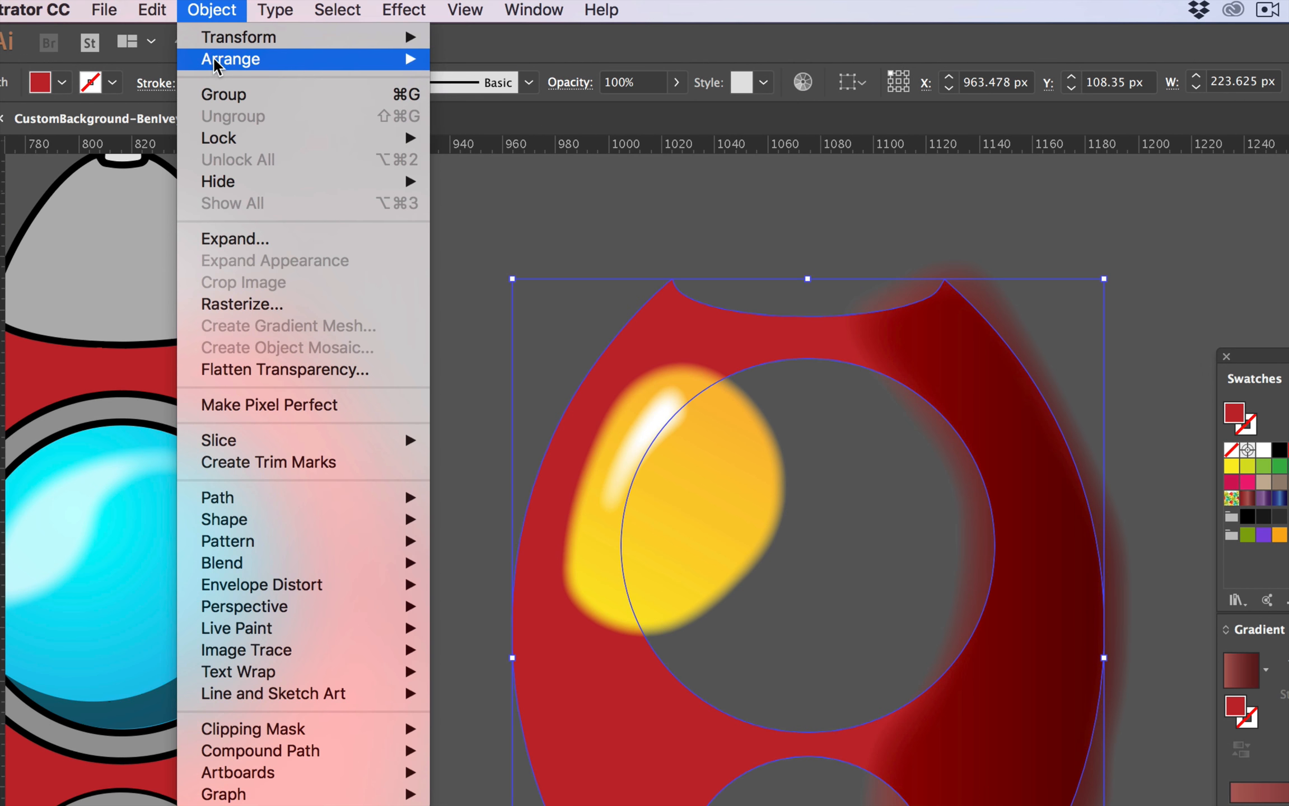
mouse_move(330, 42)
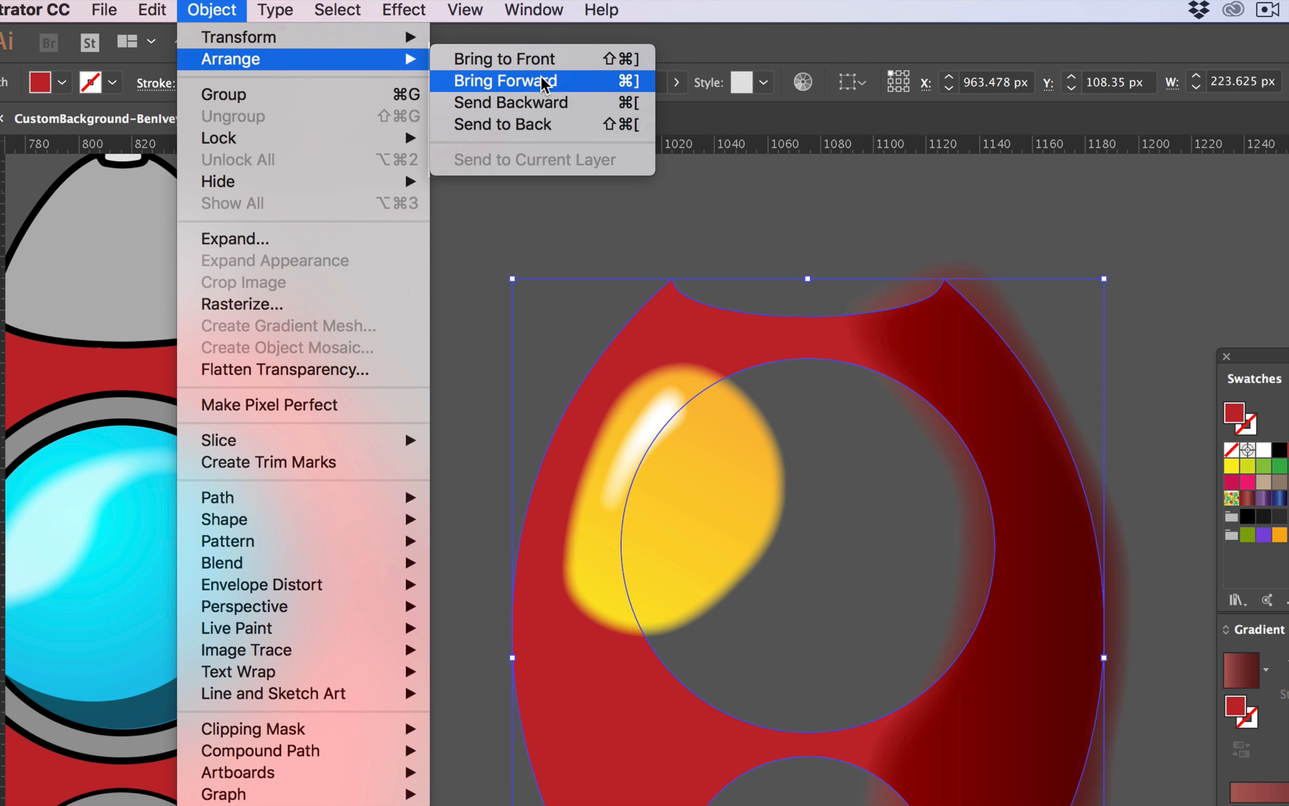
click(539, 58)
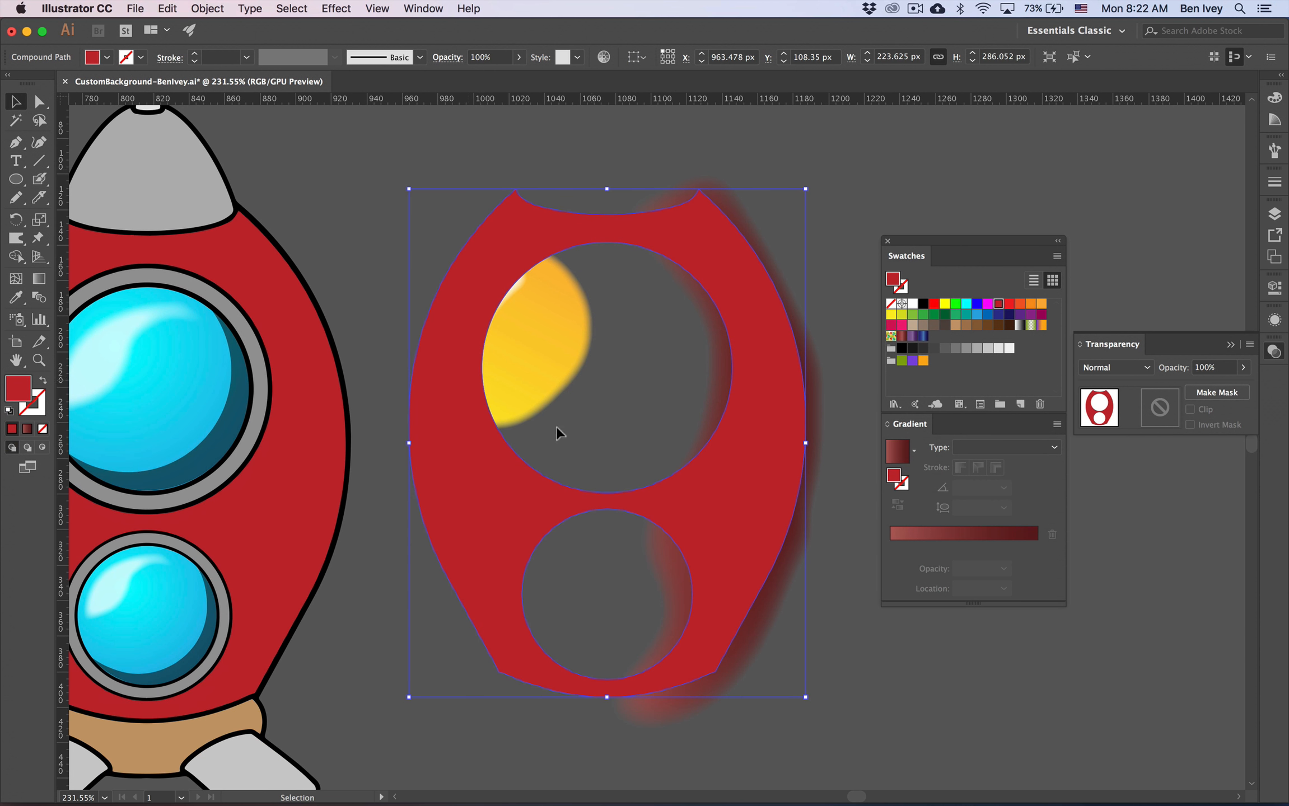
- Make a clipping mask from the copied body shape, containing the yellow and white highlights and the feathered shadow
click(414, 158)
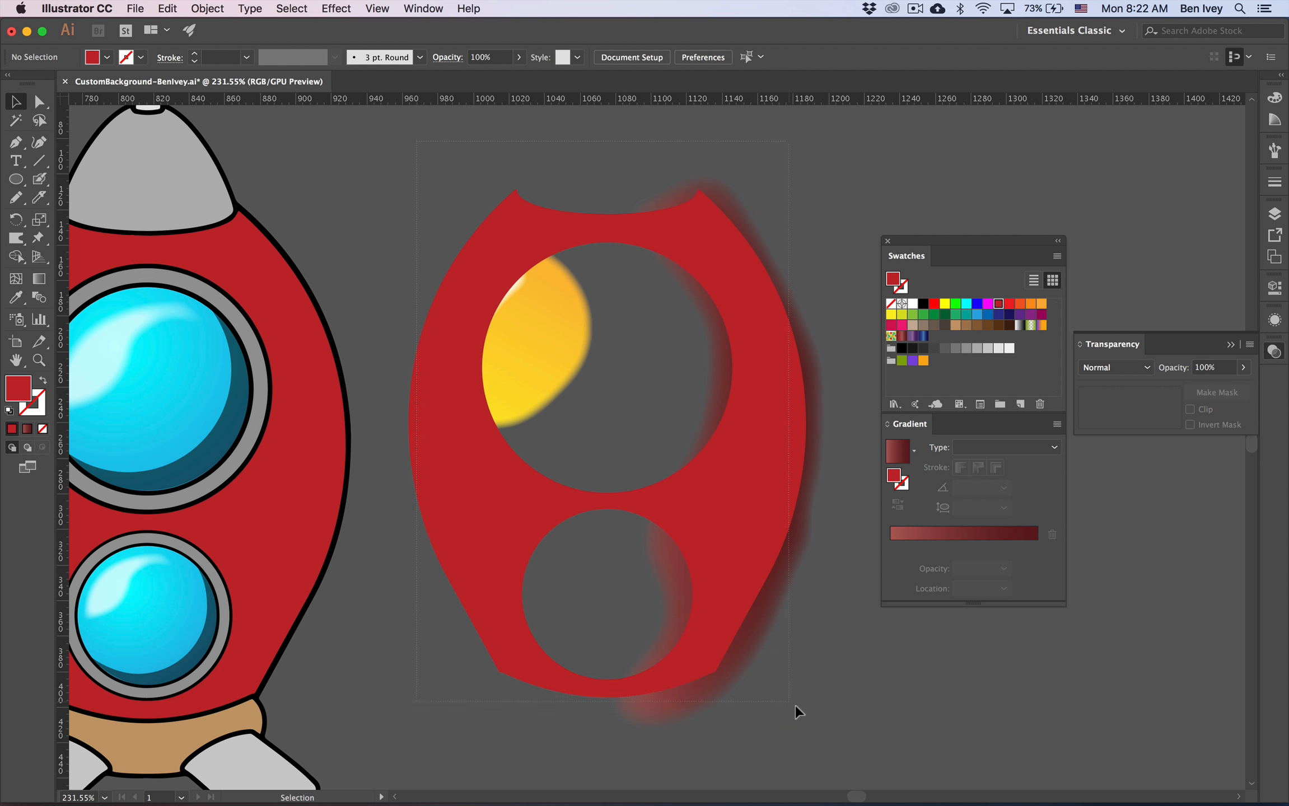
key(super+a)
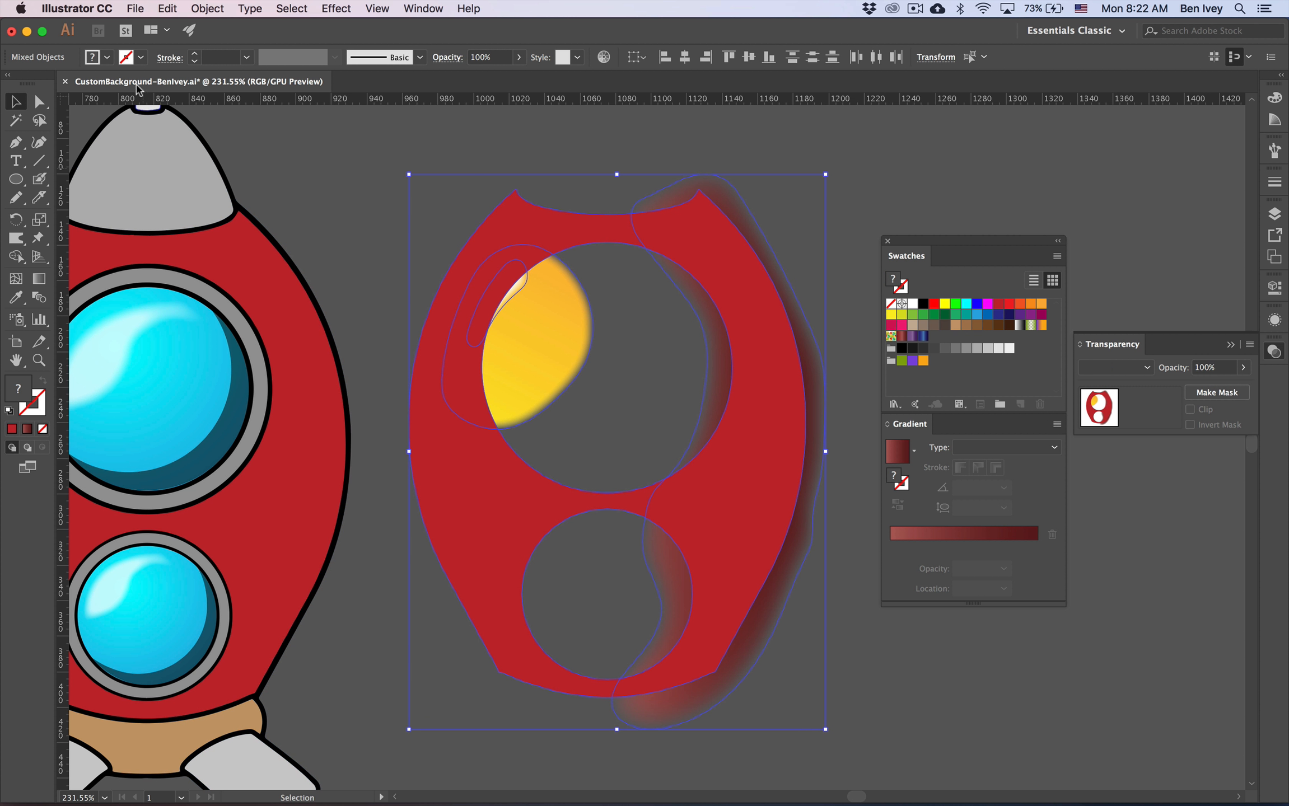
click(206, 8)
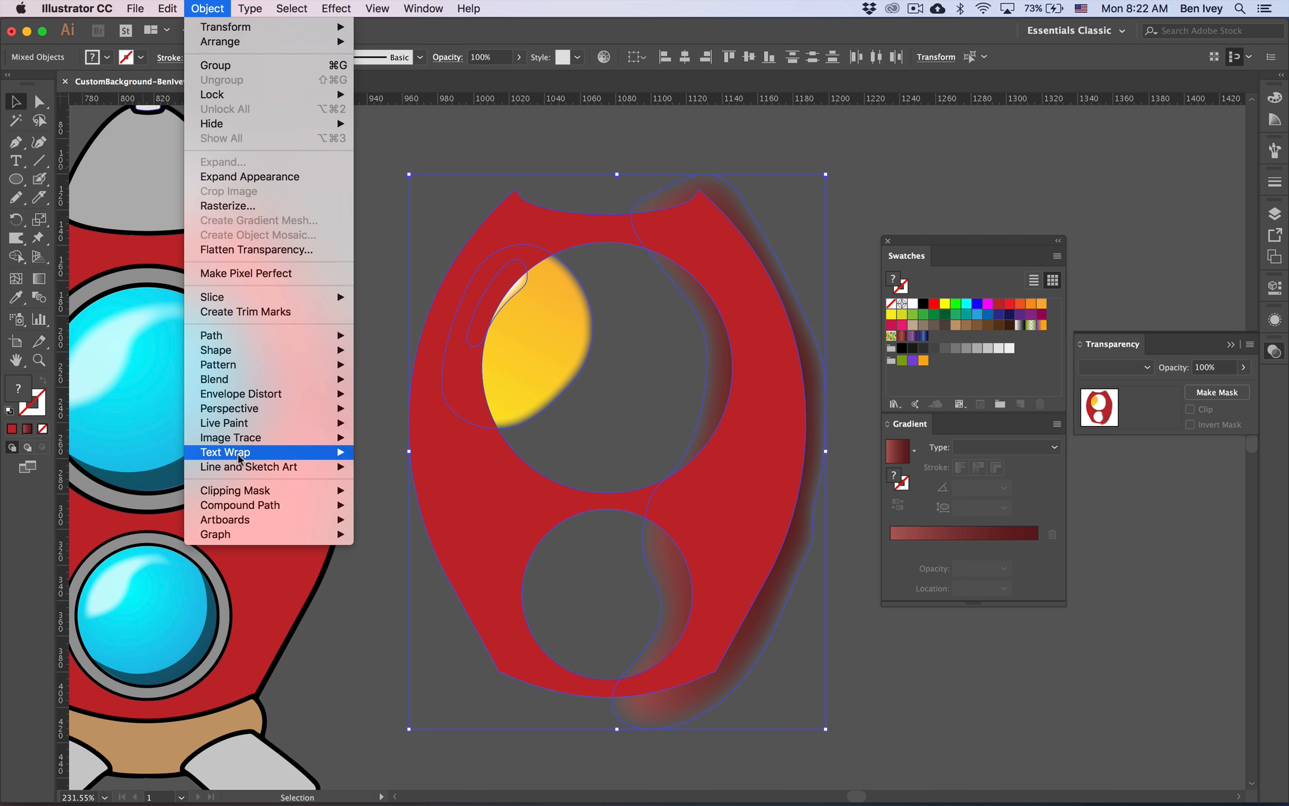
mouse_move(249, 490)
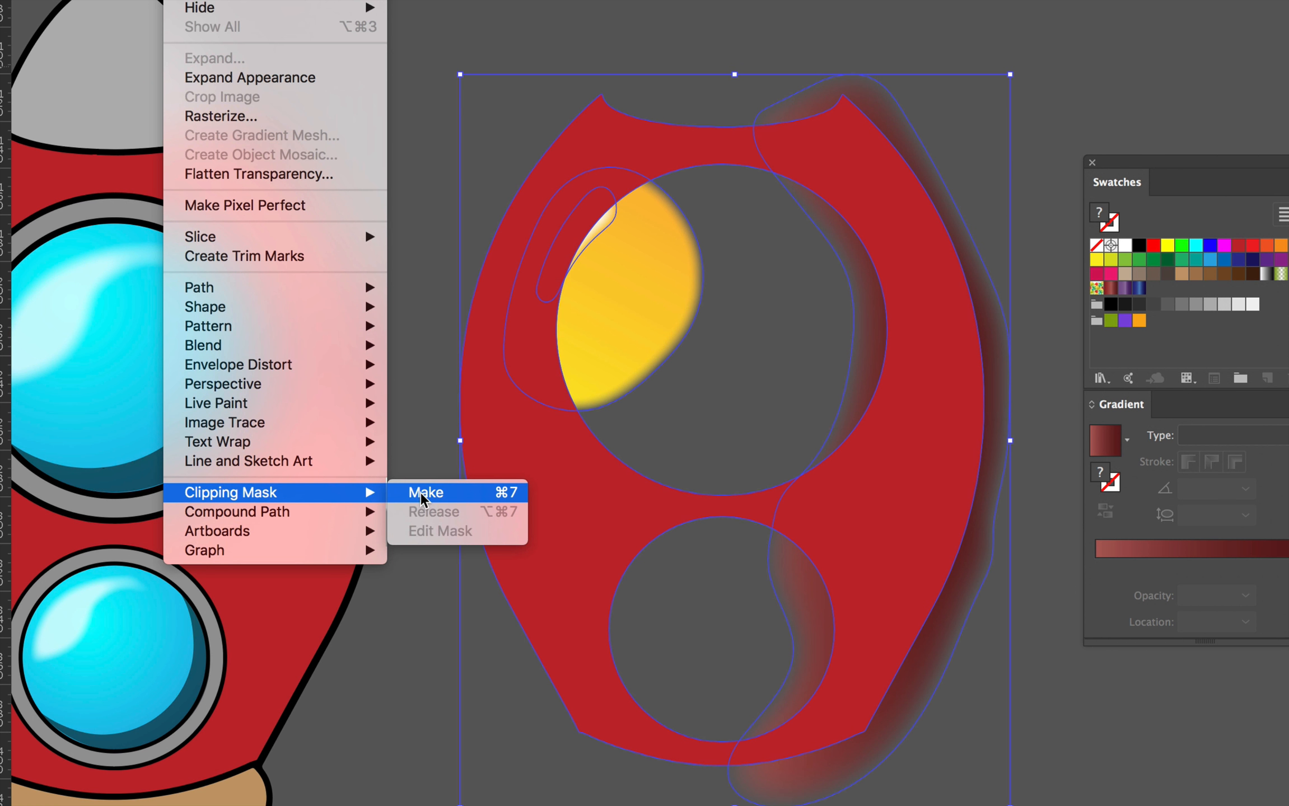
click(424, 495)
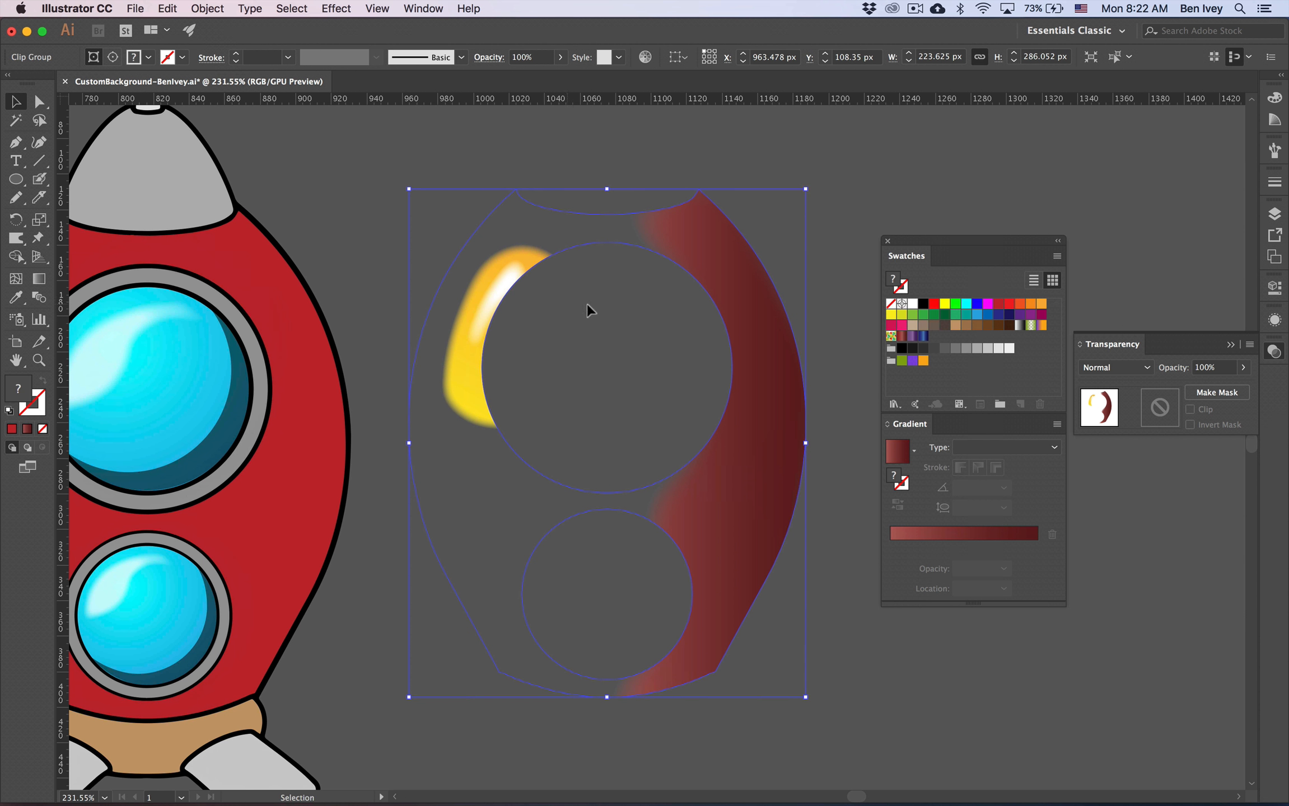
- Move the clipped highlights and shadow onto the original rocket so they align with its red body
scroll(856, 301, left, 5)
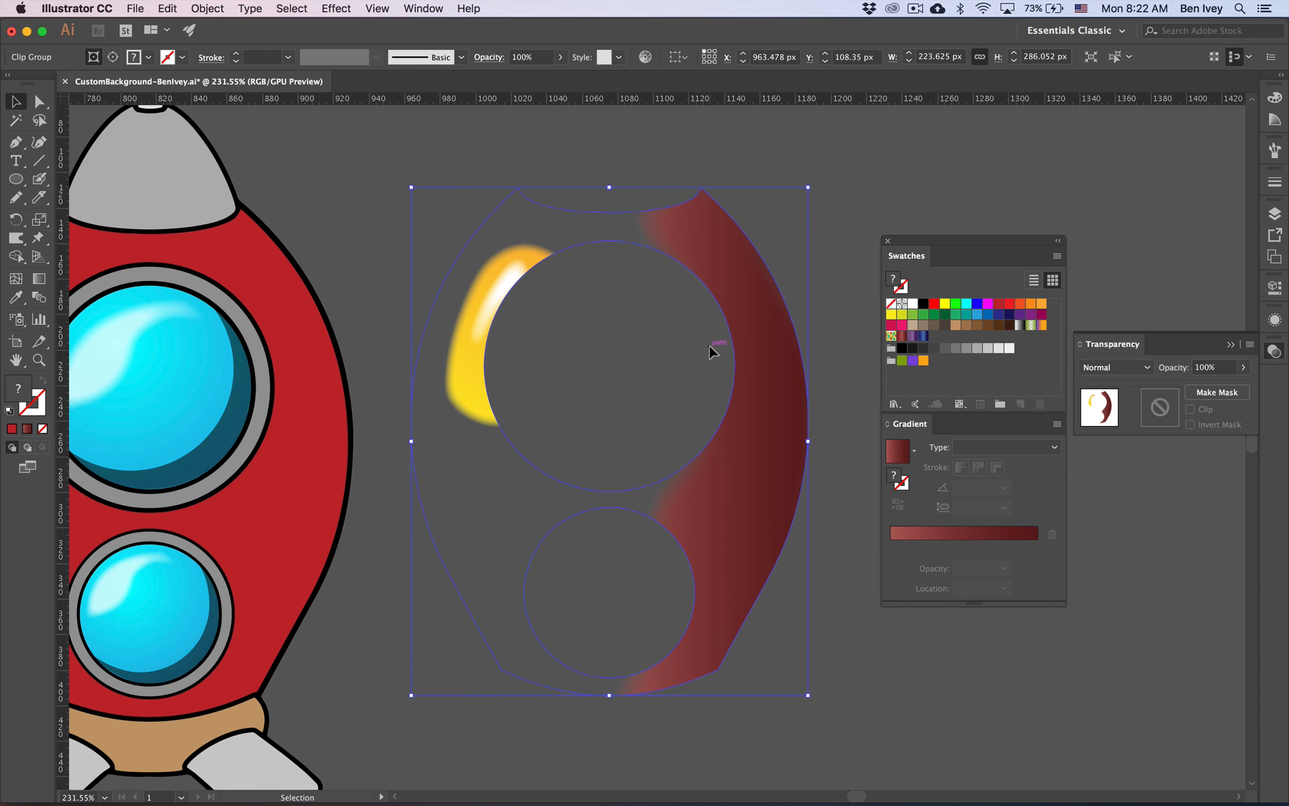
scroll(856, 300, down, 2)
mouse_move(832, 222)
mouse_down()
mouse_move(559, 267)
mouse_move(378, 245)
mouse_up()
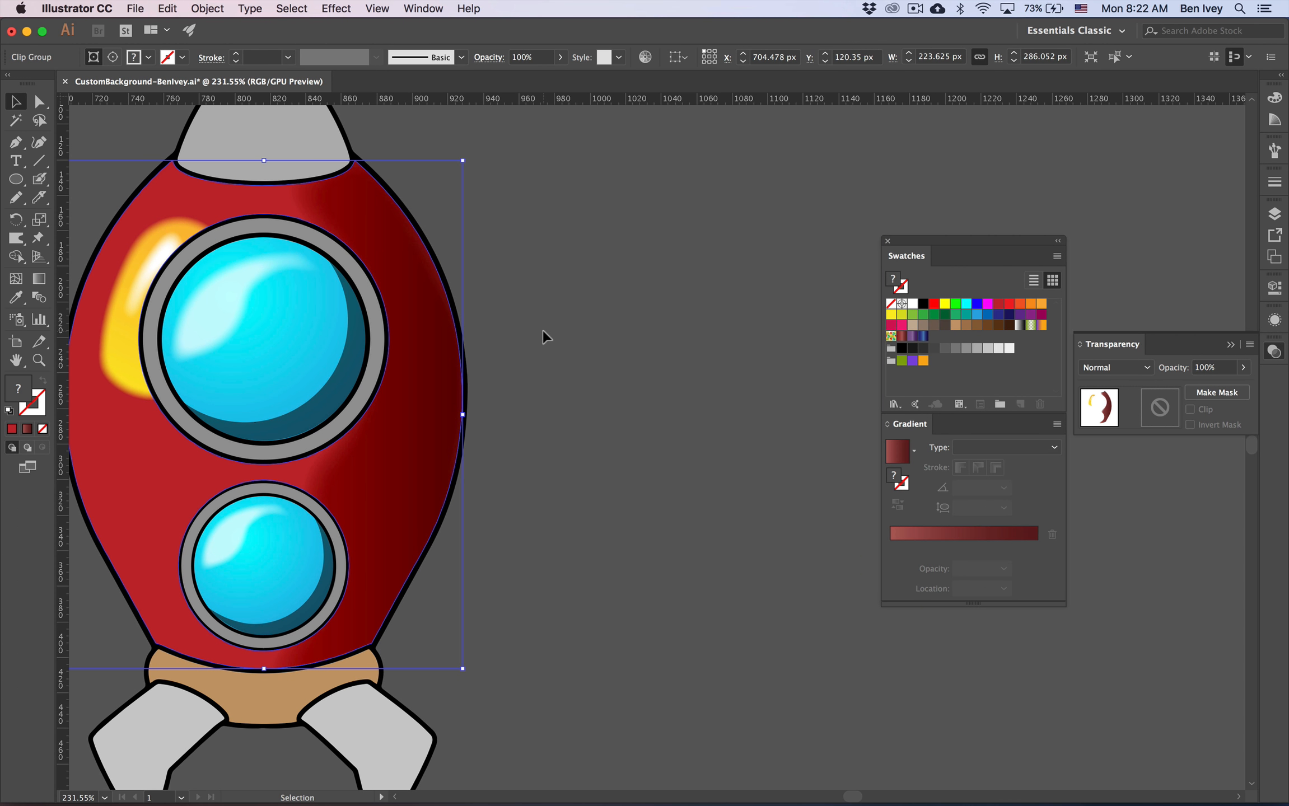
scroll(543, 330, left, 2)
scroll(542, 336, left, 5)
click(697, 331)
scroll(697, 331, down, 3)
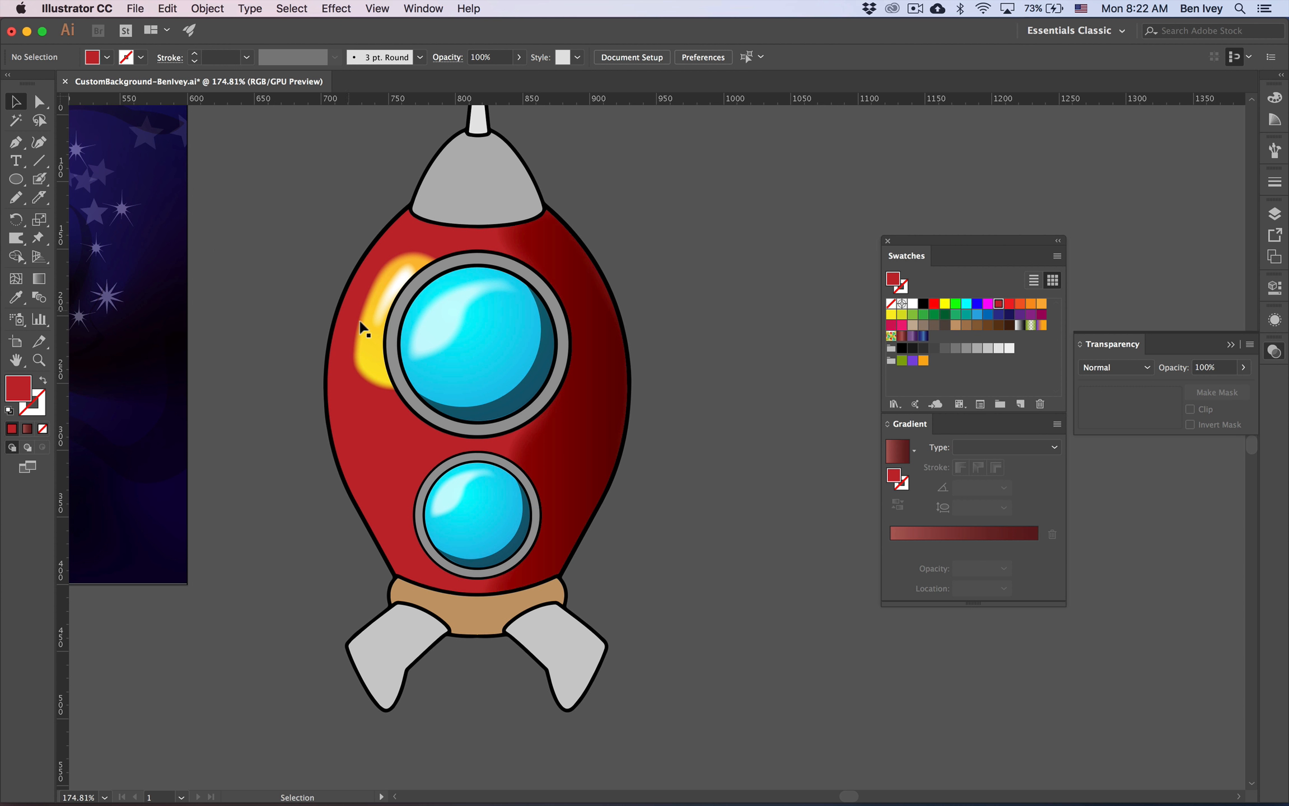
- Isolate the clip group on the body and make the yellow highlight taller toward the lower window and narrower from its right side
double_click(370, 368)
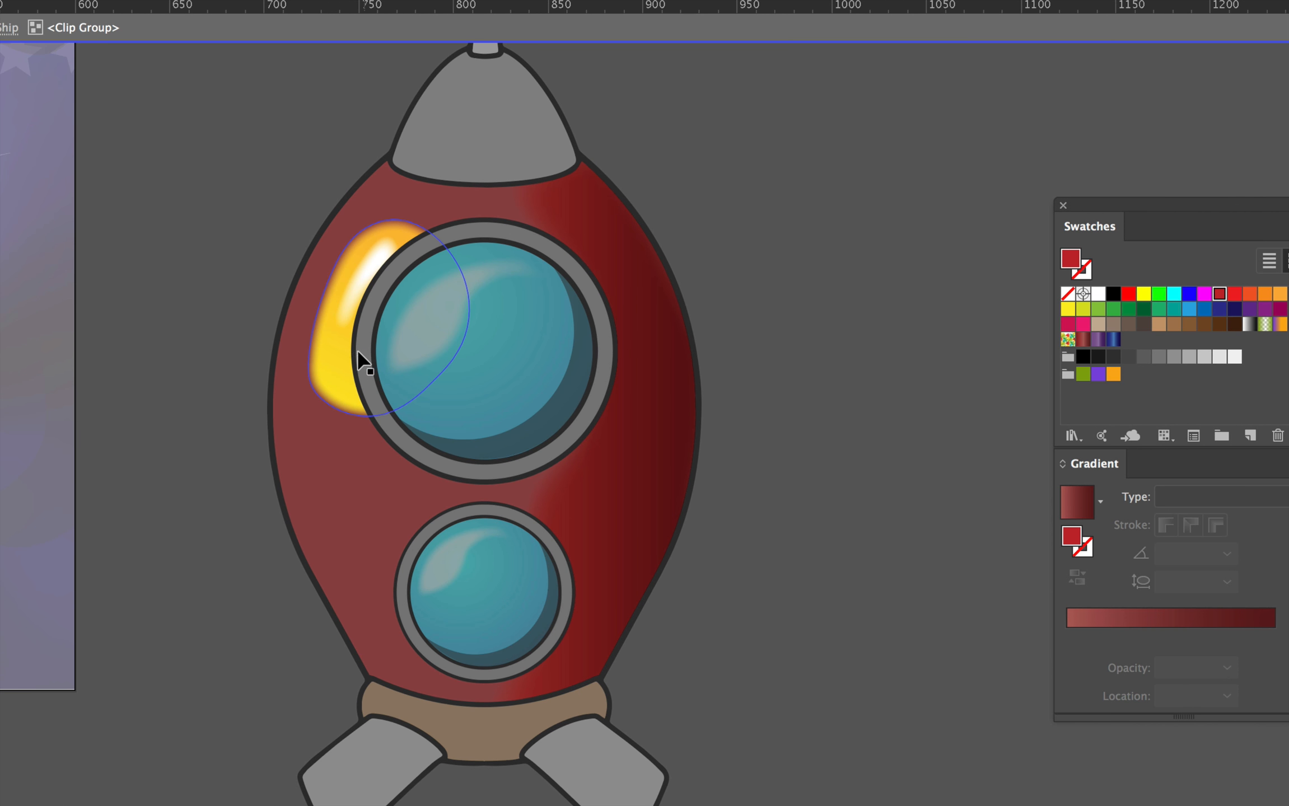
click(372, 361)
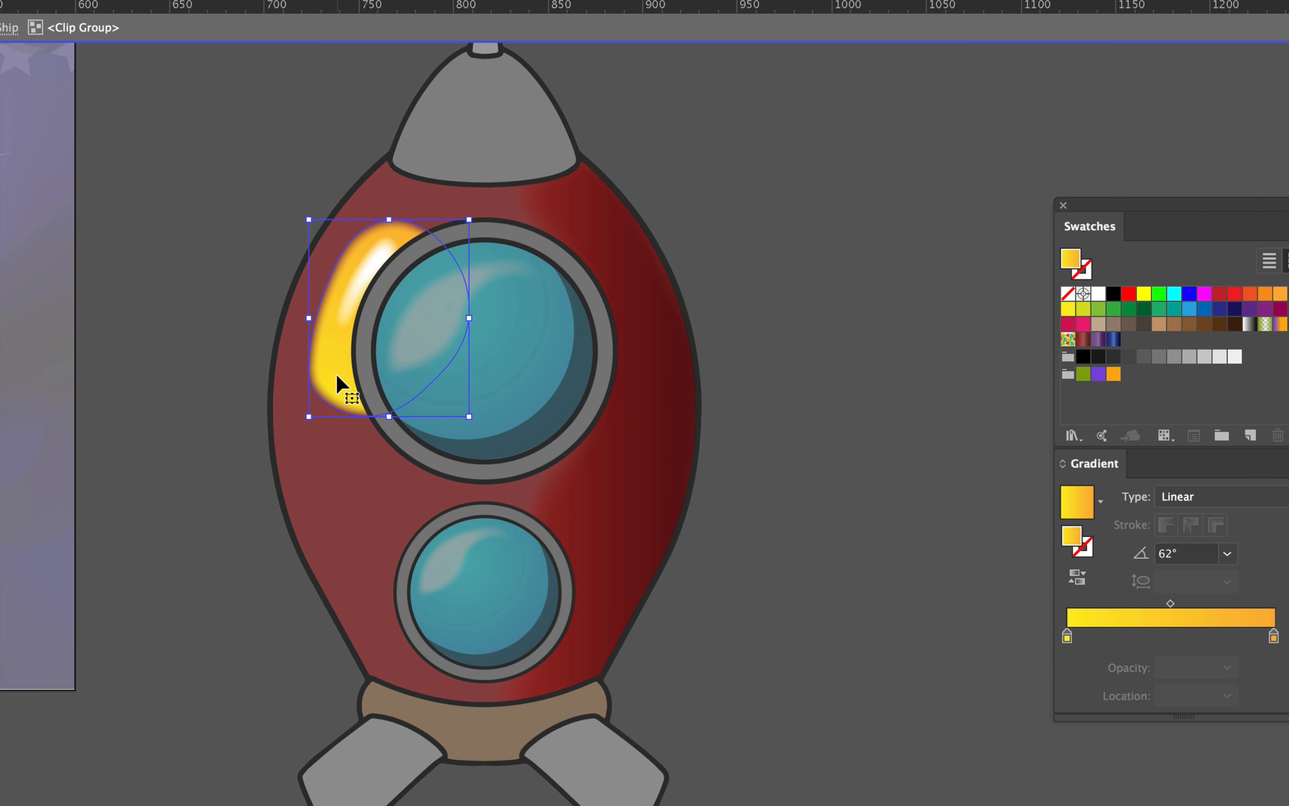
drag(382, 417, 389, 479)
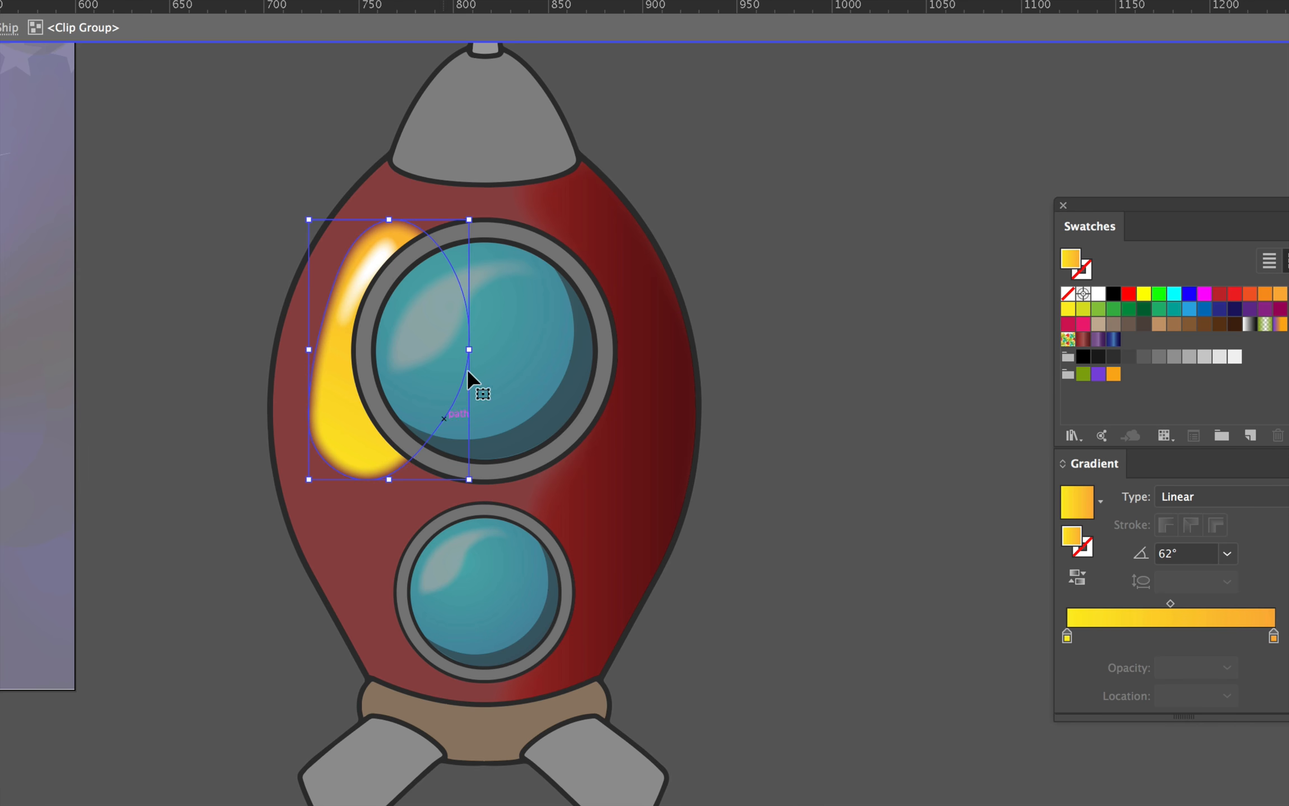
drag(468, 350, 435, 351)
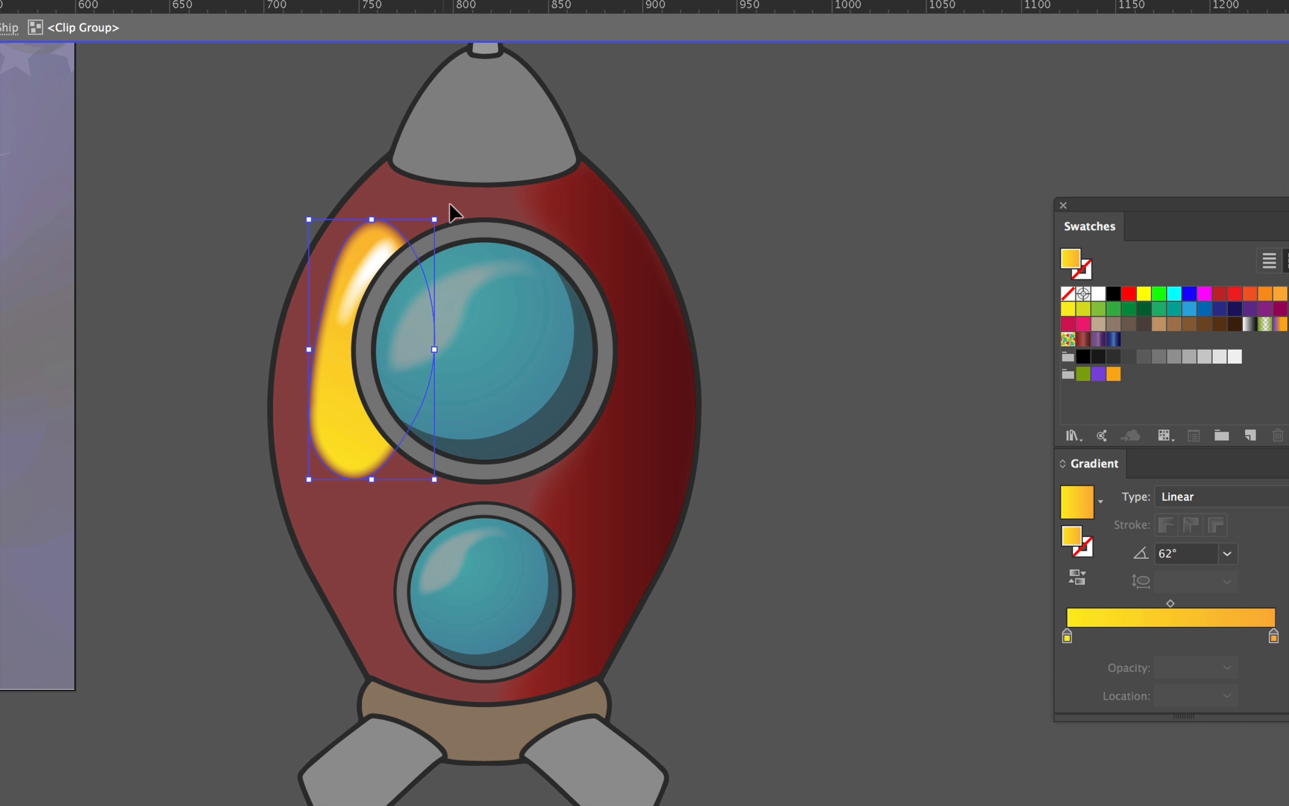
- Rotate the yellow highlight about 10° clockwise, nudge it up and left along the body's curve, and exit isolation
drag(443, 214, 465, 230)
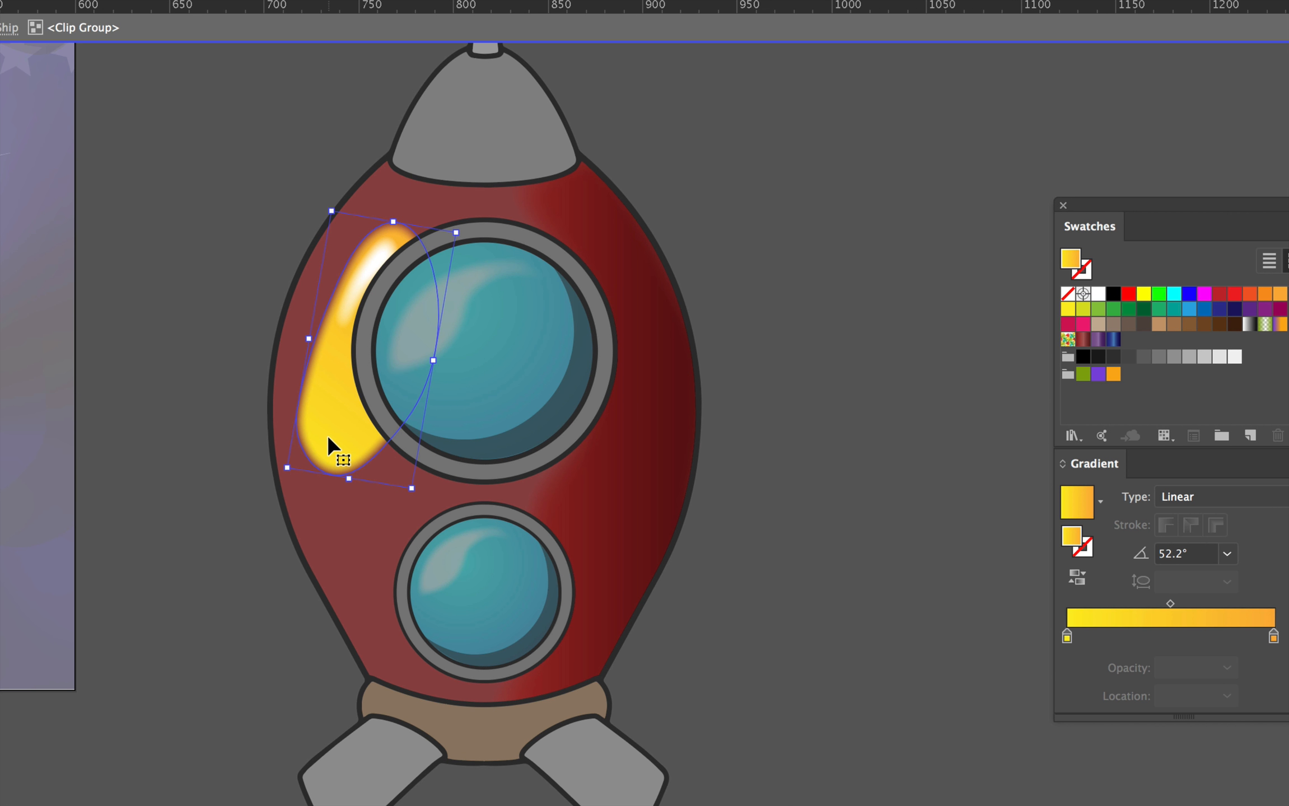
key(Up)
key(Up)
key(Left)
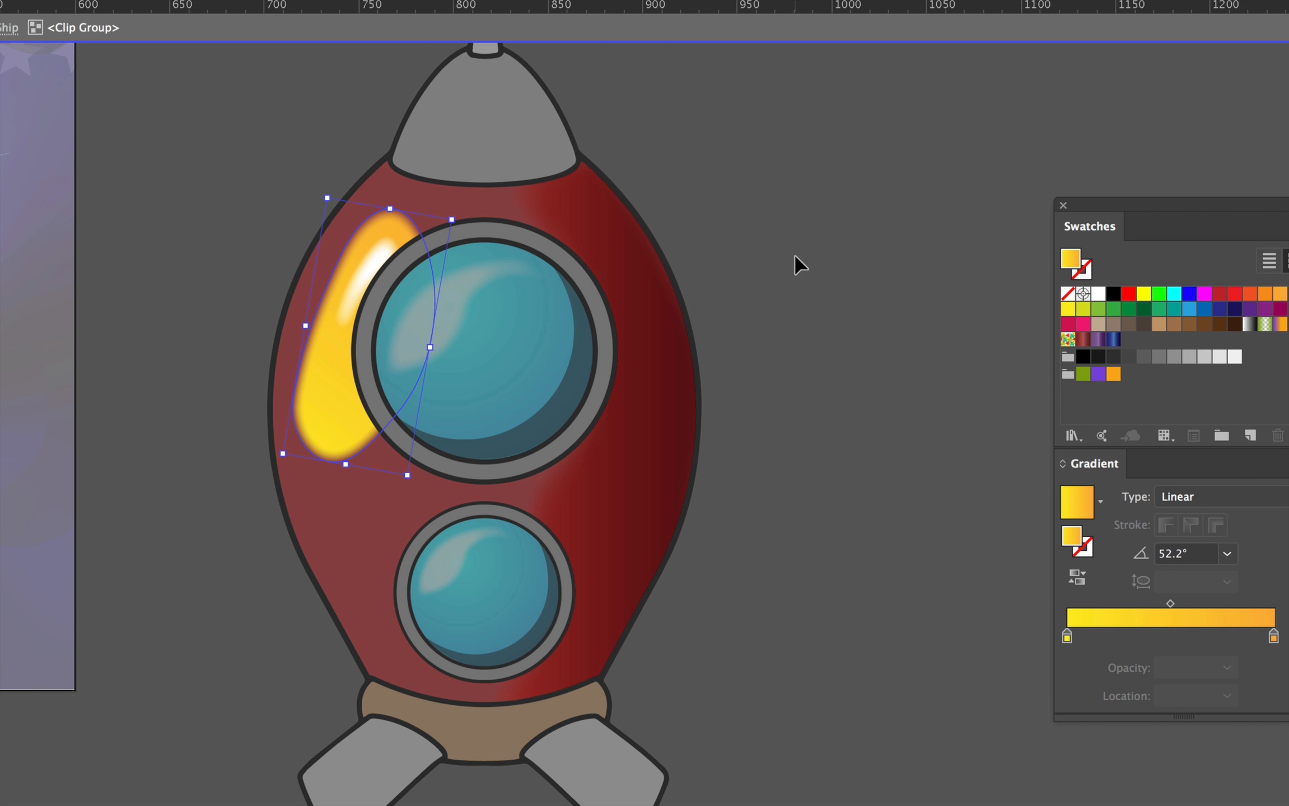
double_click(809, 212)
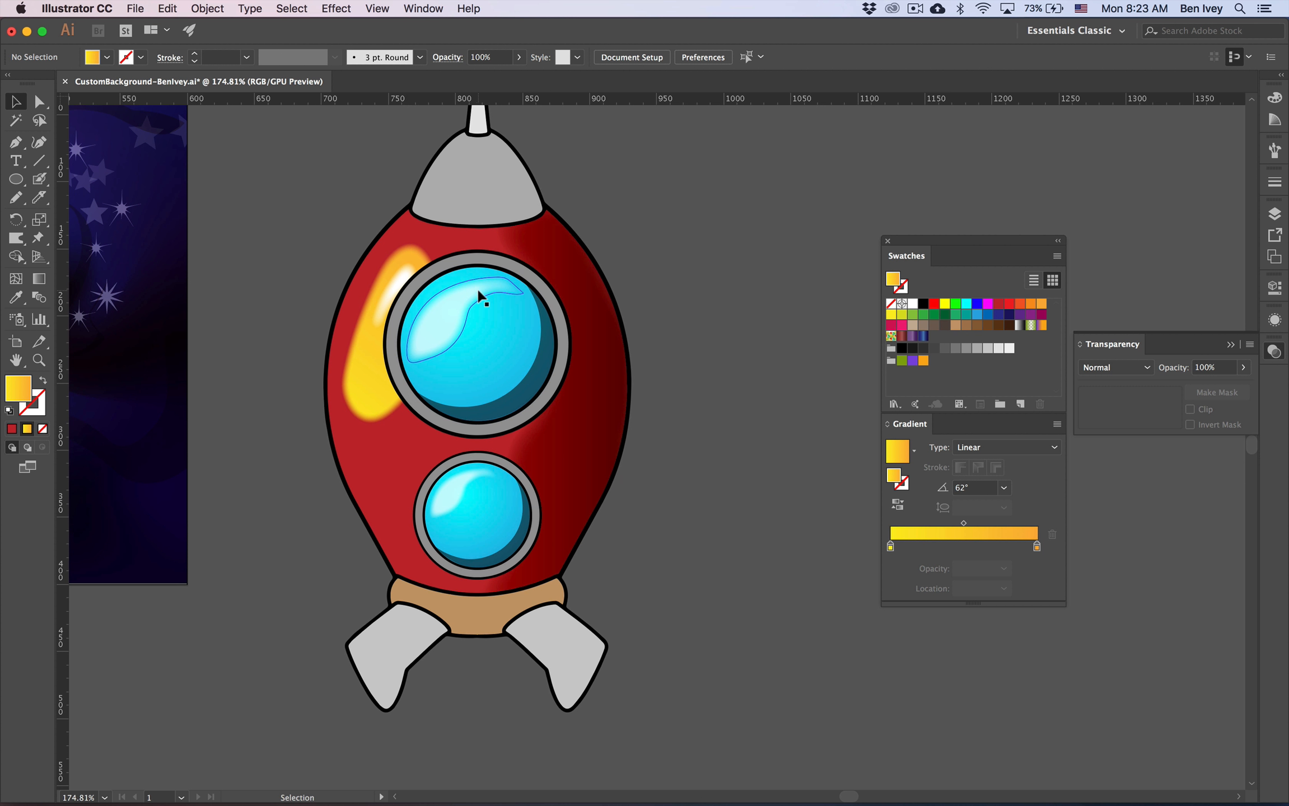
- Draw a near-white teardrop highlight on the upper left of the gray nose cone with the Pencil tool
scroll(479, 294, up, 5)
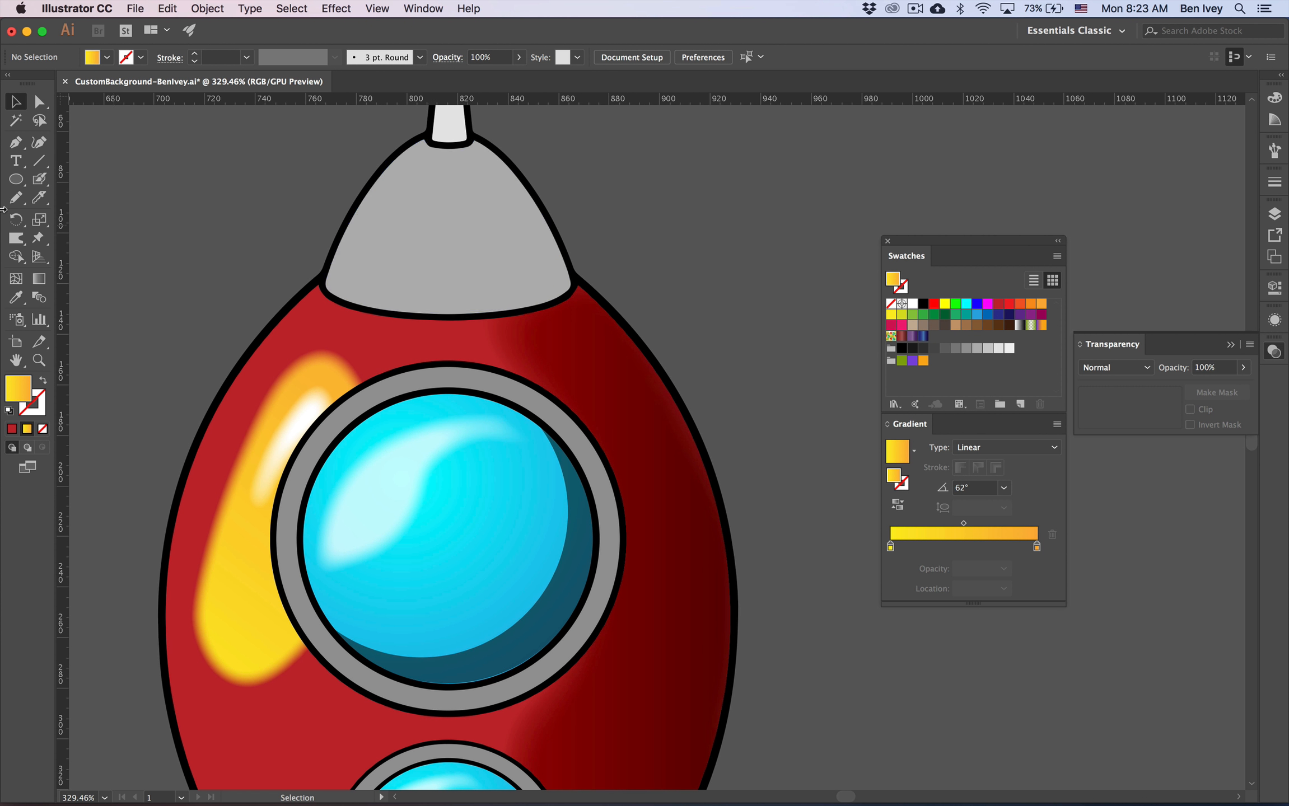
click(19, 199)
click(1009, 348)
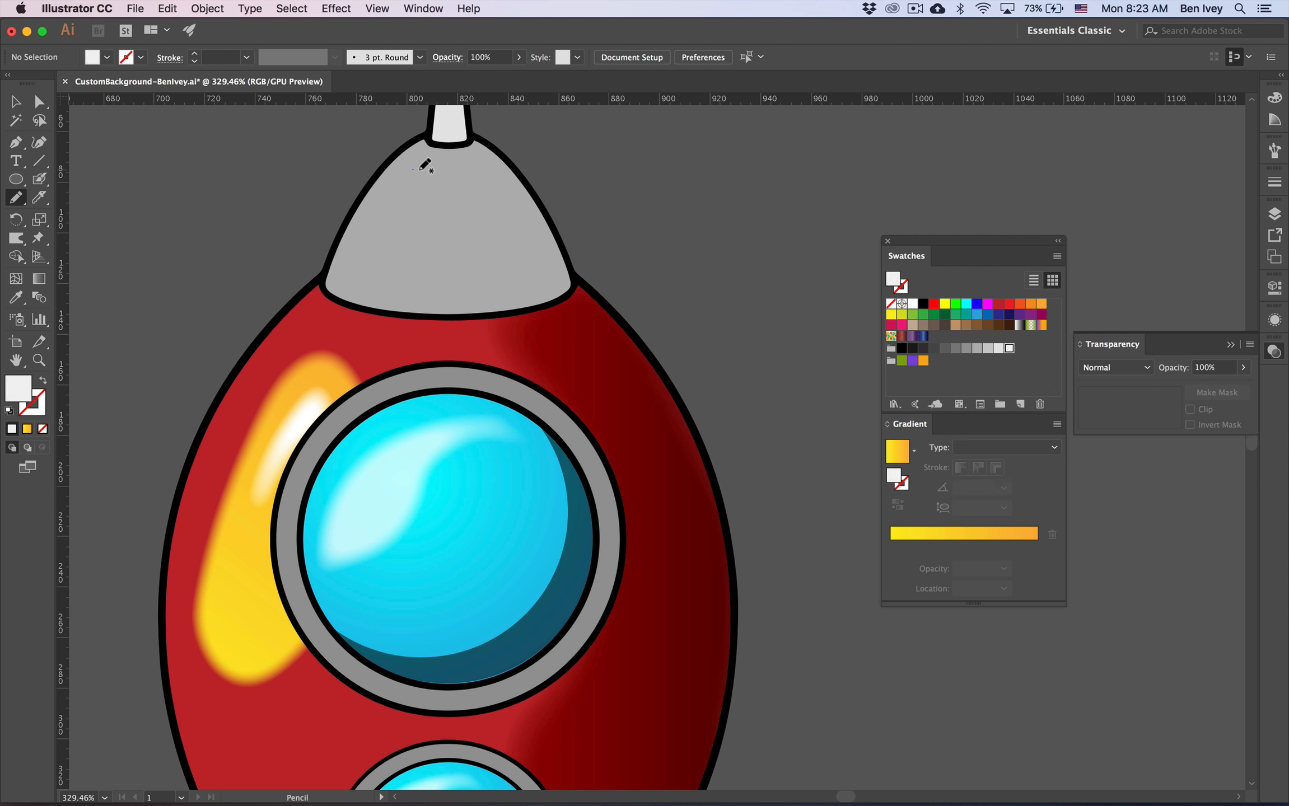
drag(419, 166, 421, 168)
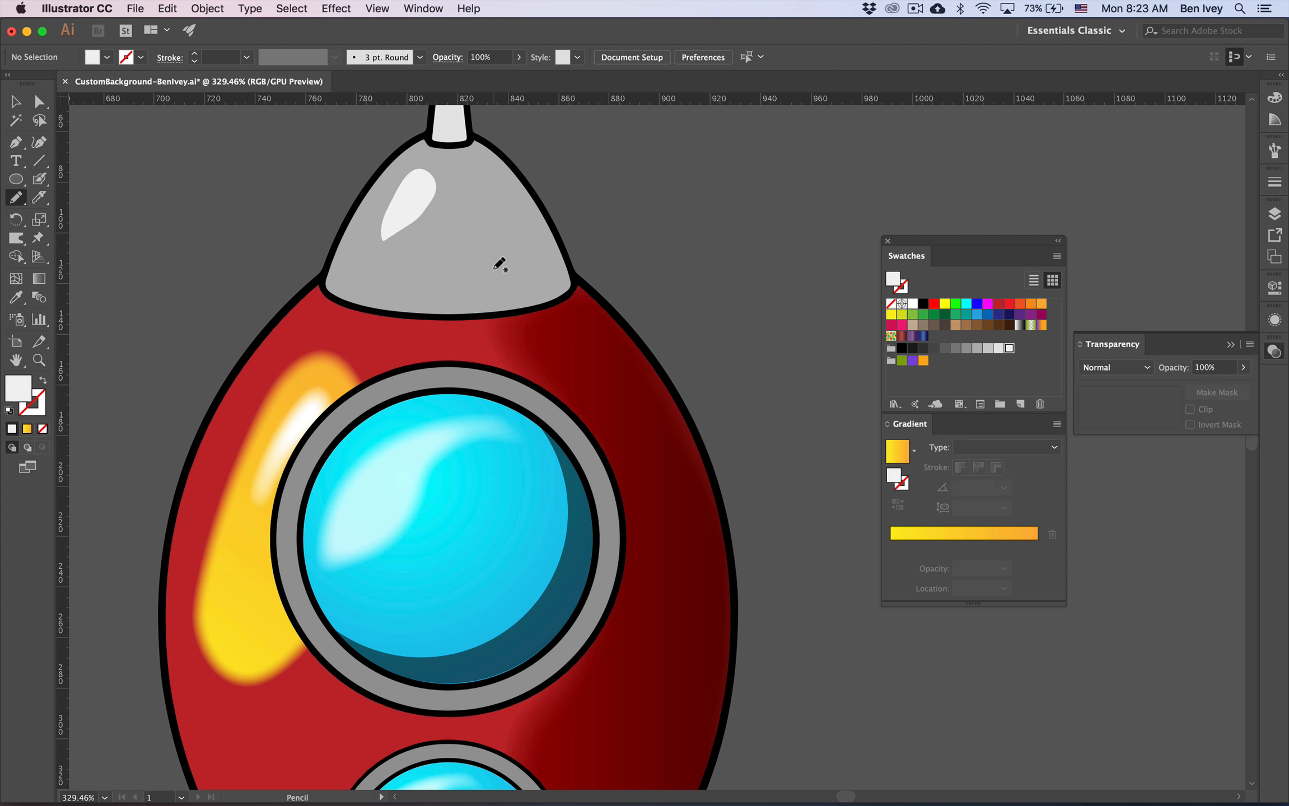
- Draw a darker gray shadow along the nose cone's right side with the Pencil tool, adding a small patch over its lower-right corner
click(955, 349)
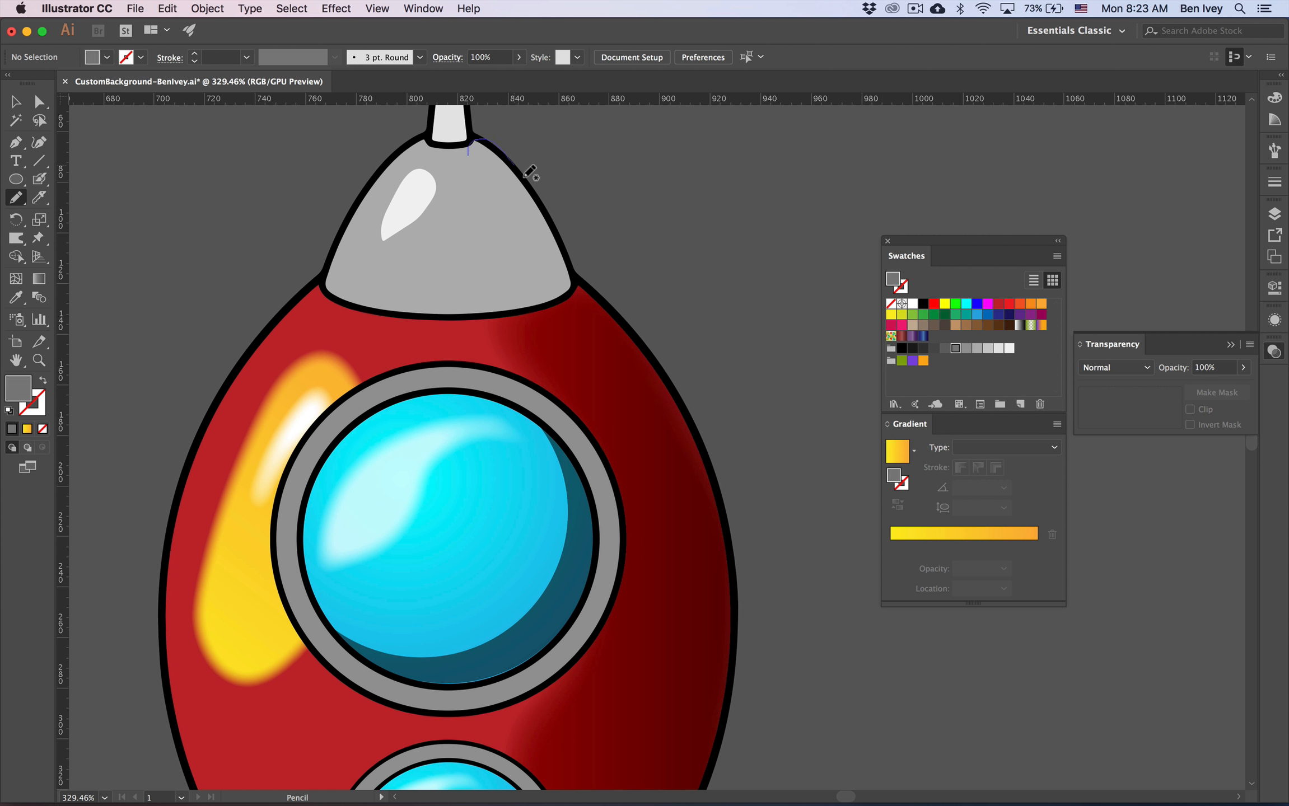
mouse_move(525, 175)
mouse_down()
mouse_move(560, 233)
mouse_move(571, 282)
mouse_move(539, 312)
mouse_up()
drag(475, 148, 474, 147)
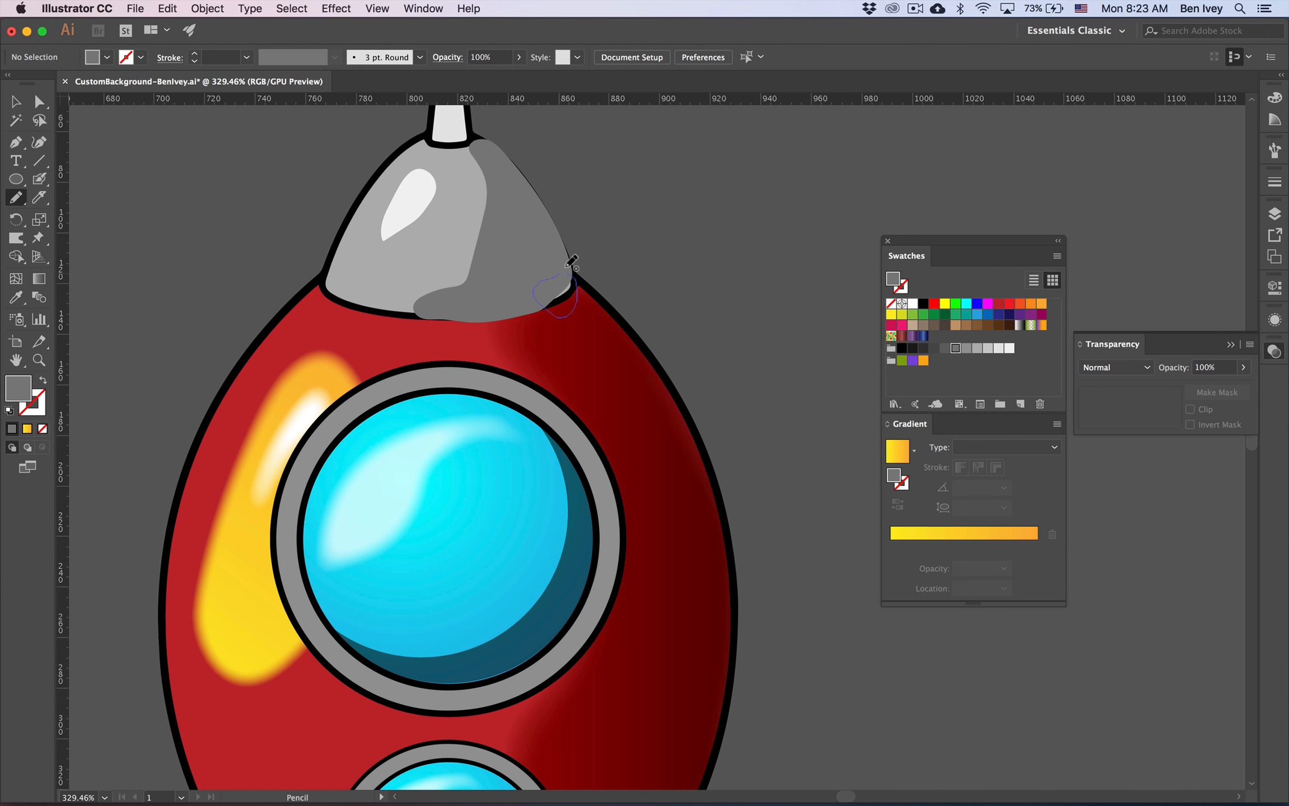
drag(567, 267, 568, 273)
- Merge the nose cone's large gray shadow and small corner patch into one shape with Shape Builder
key(v)
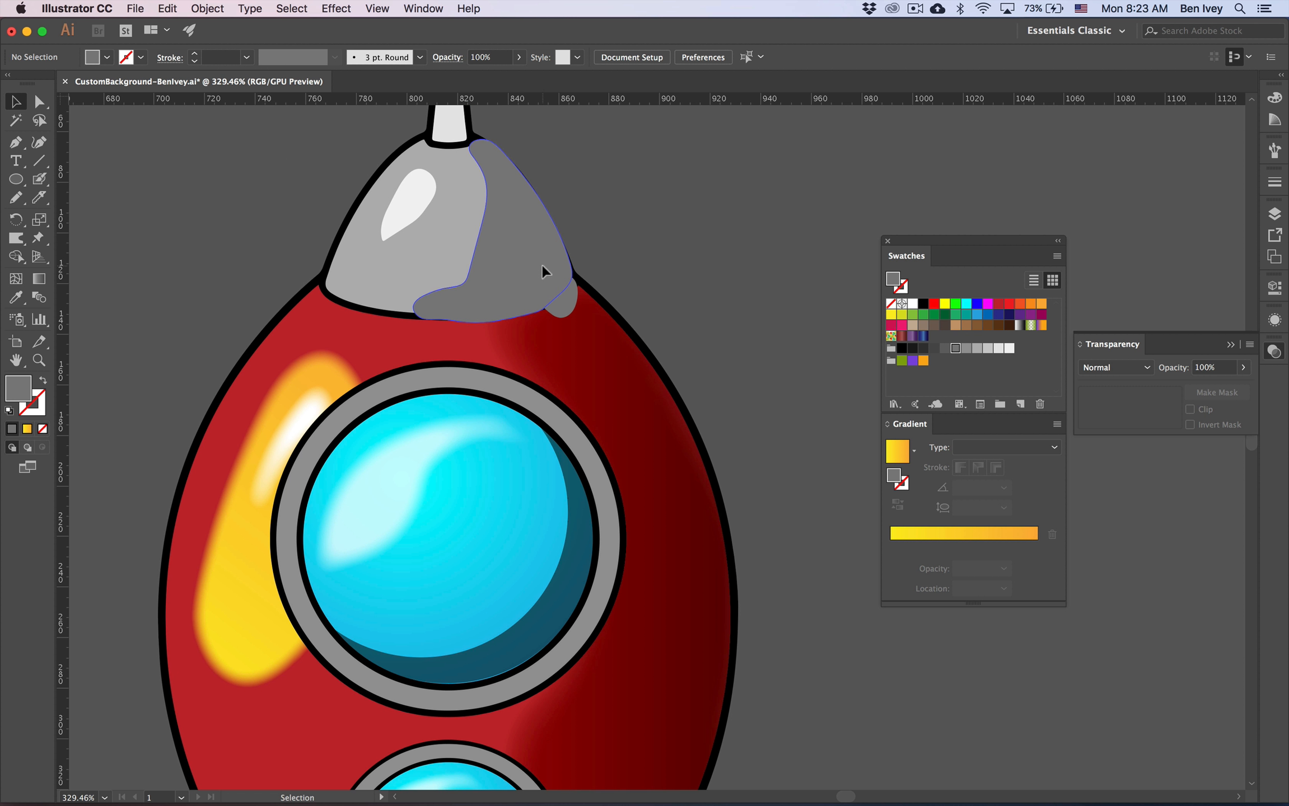
click(542, 264)
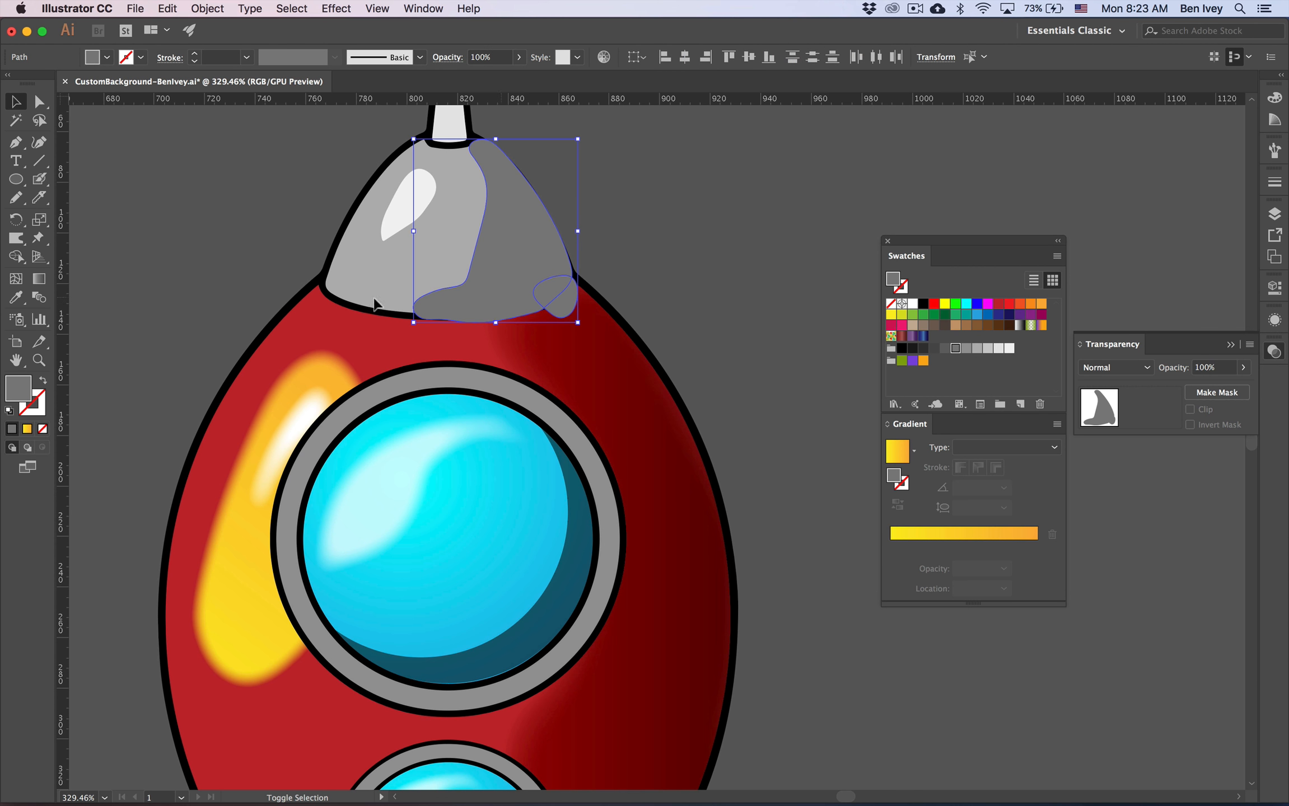
click(16, 257)
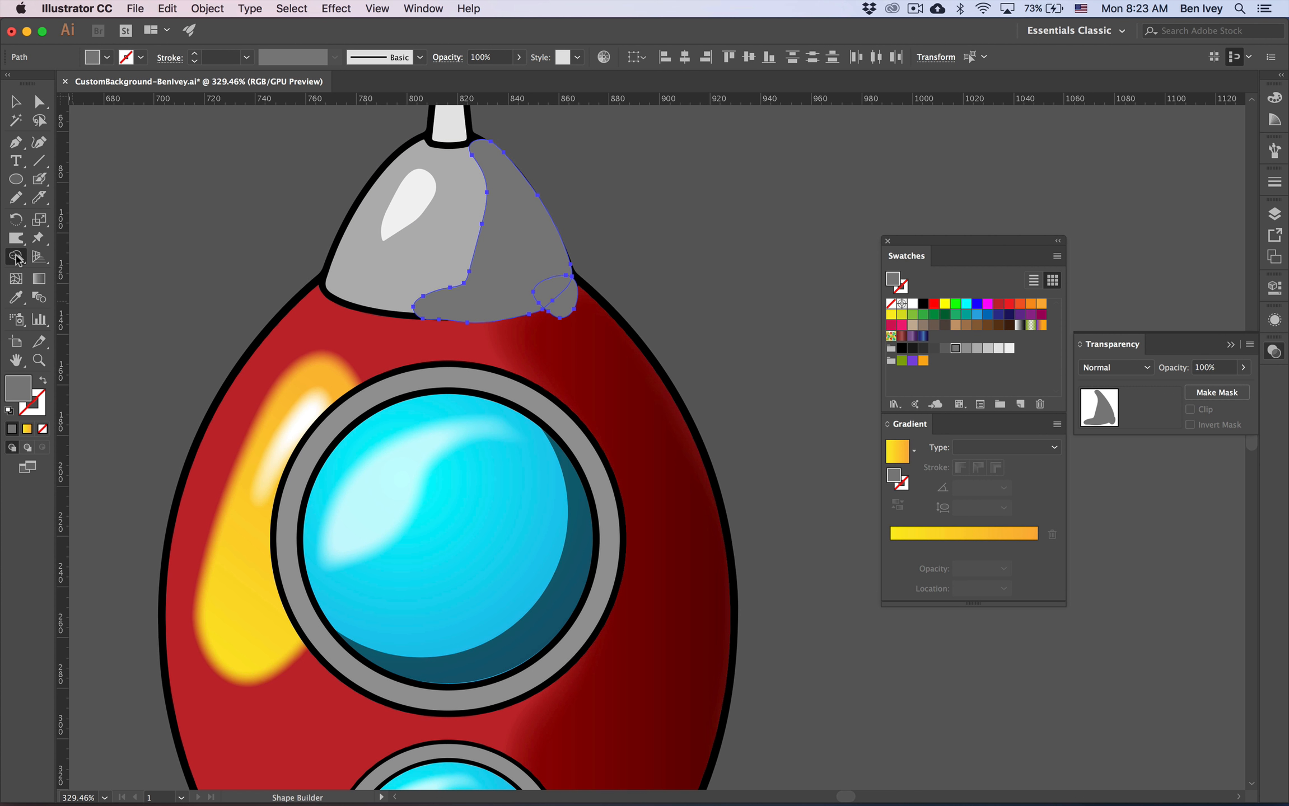
drag(536, 270, 562, 305)
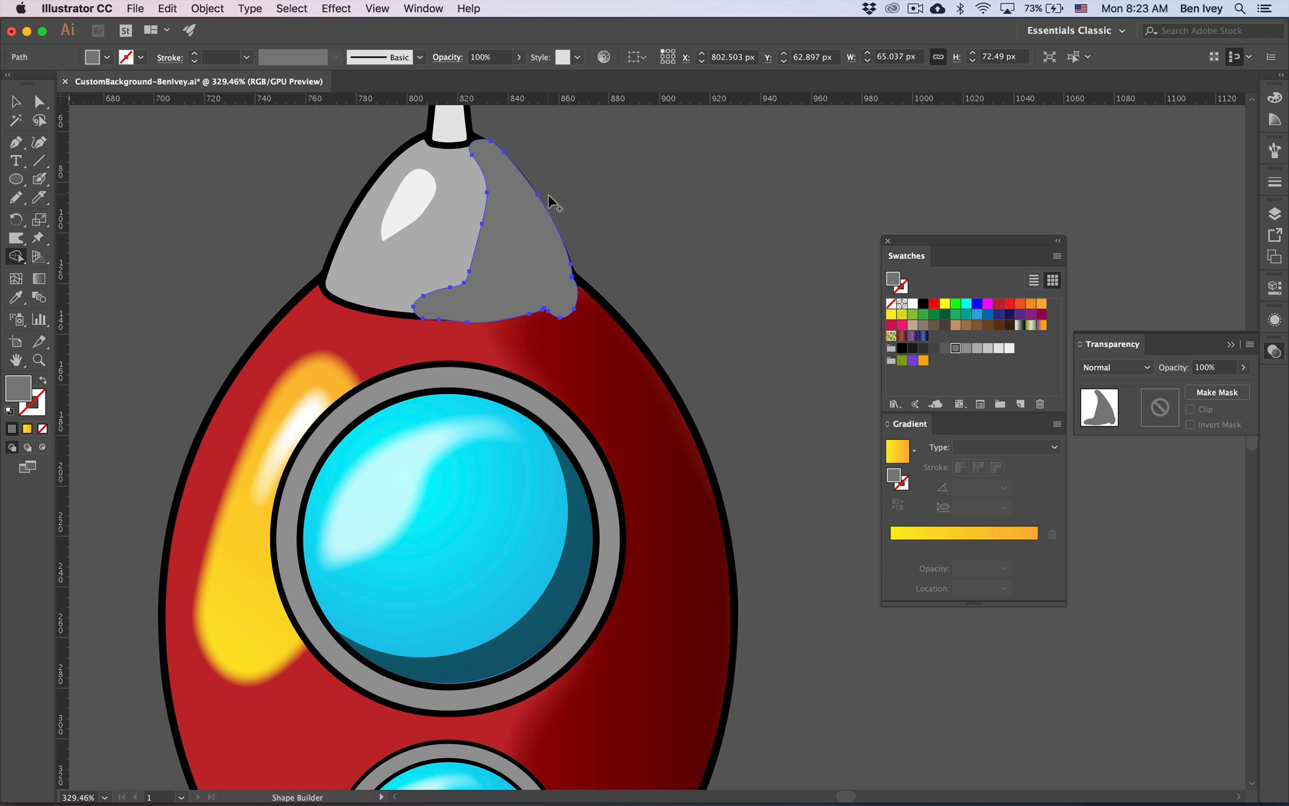
- Trim the nose cone's gray shadow to the cone's outline by removing the overhanging part with Shape Builder
click(15, 102)
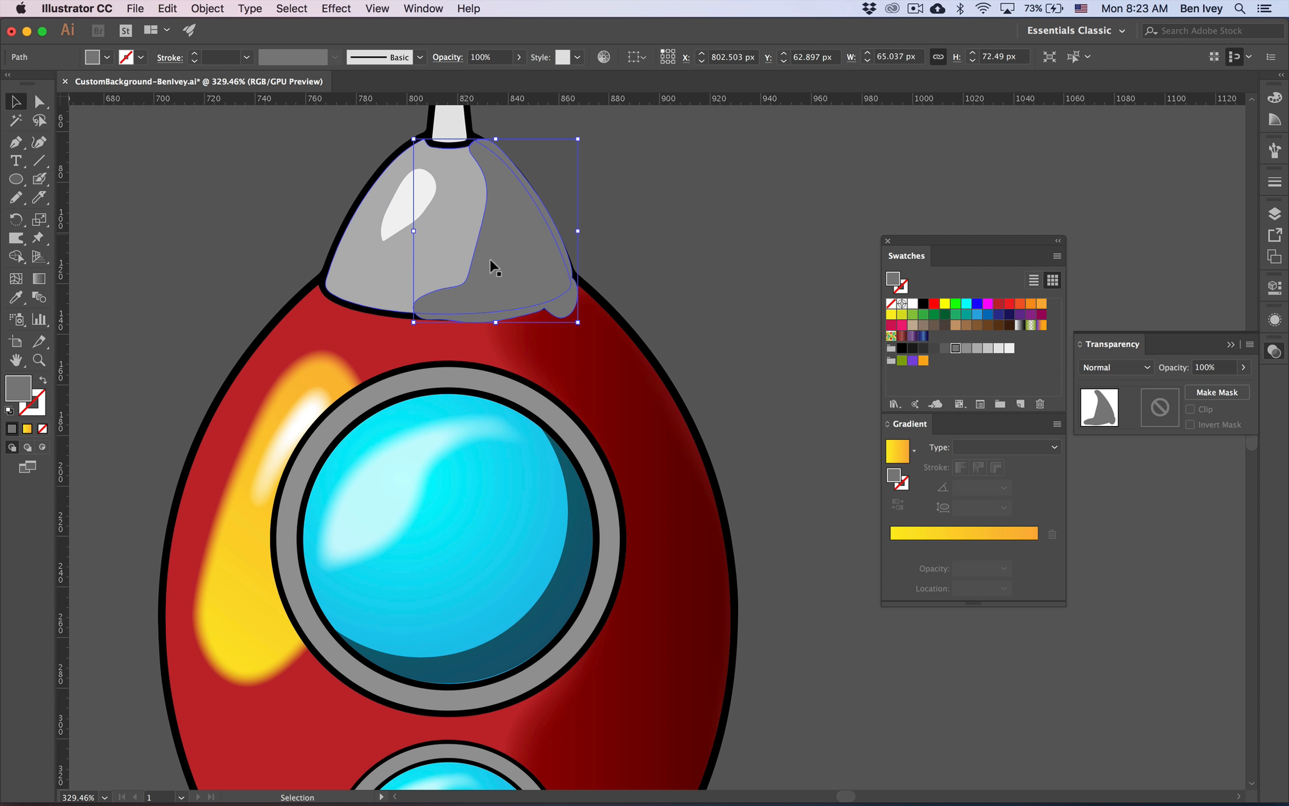
shift+click(447, 241)
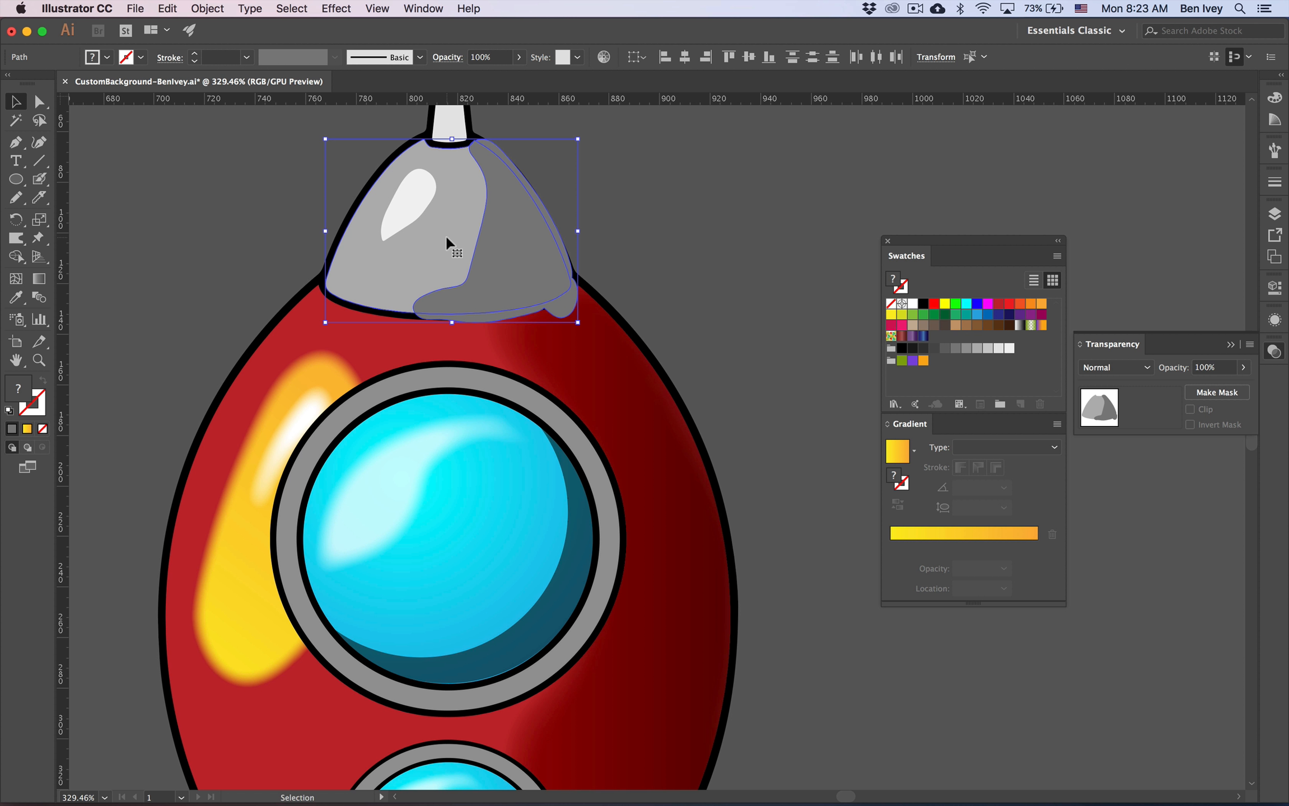
click(16, 256)
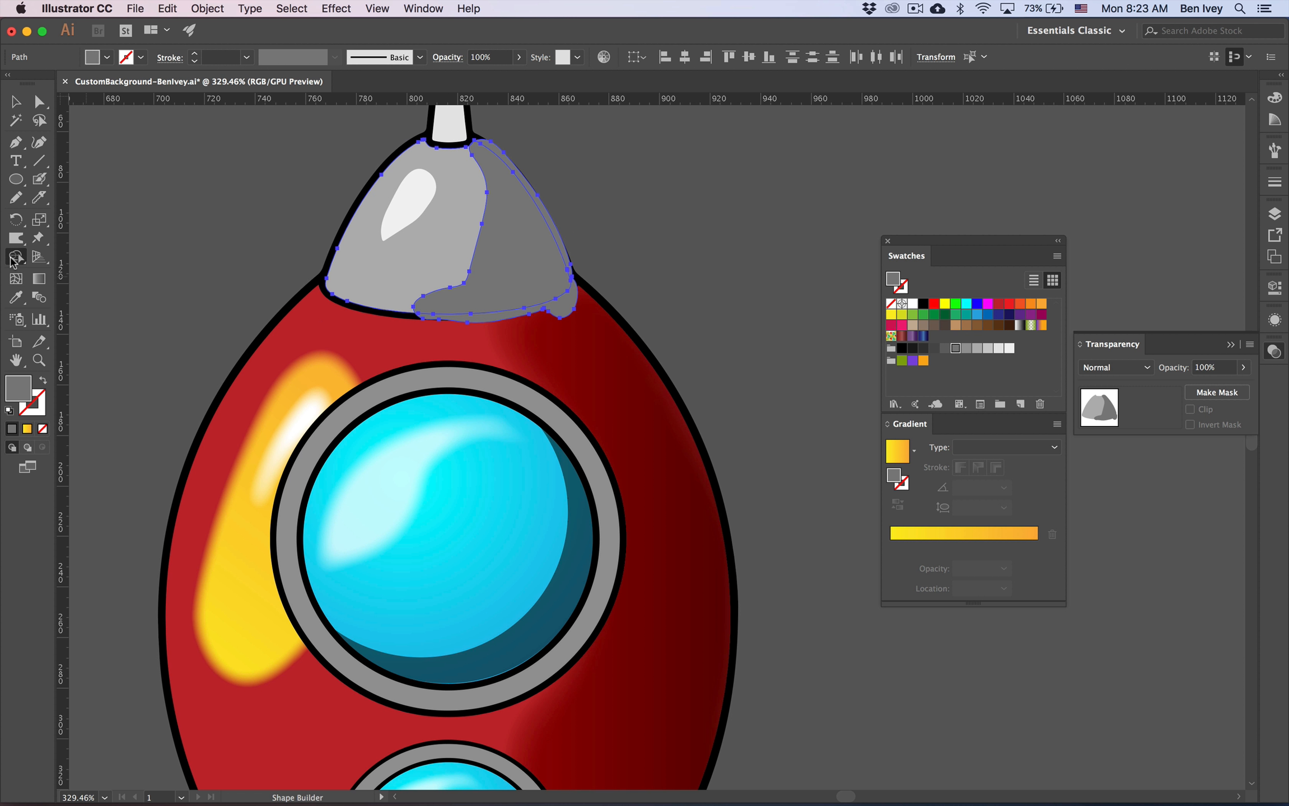
alt+click(567, 317)
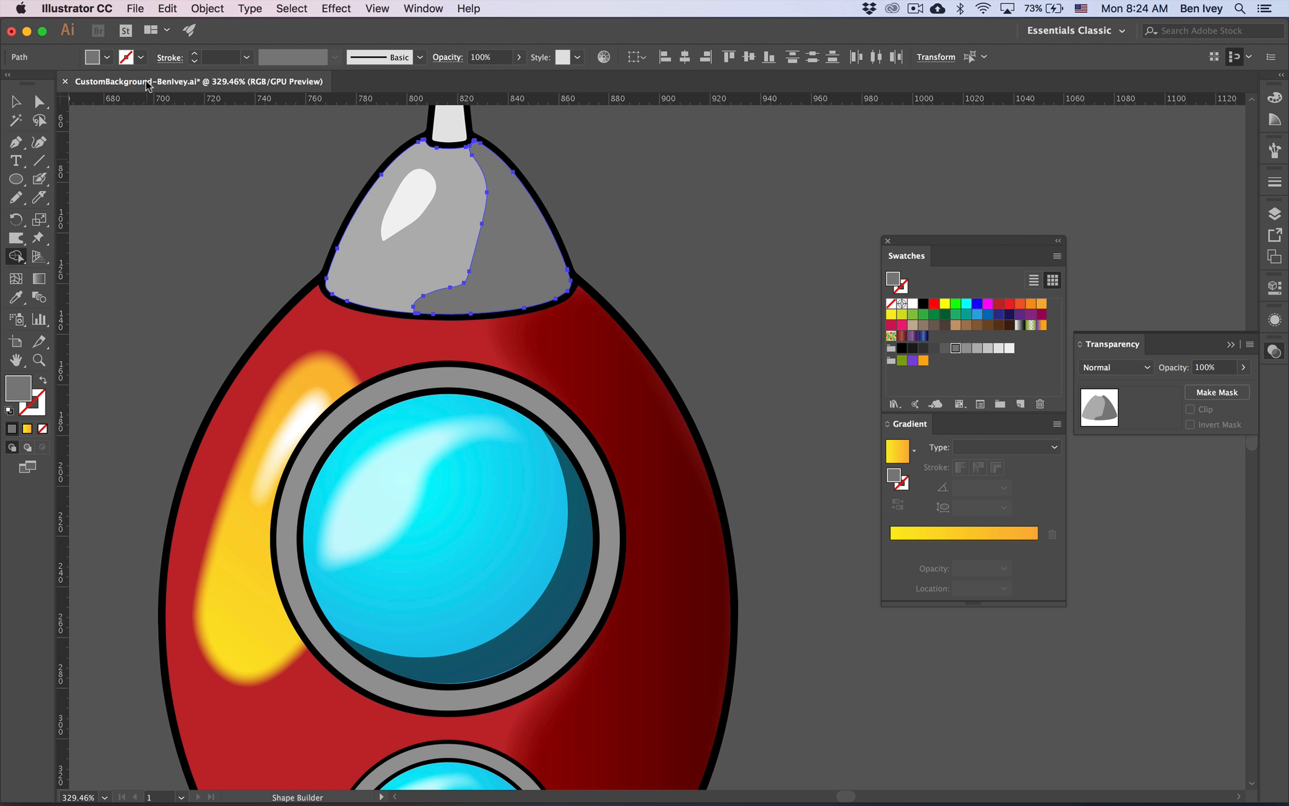
click(15, 101)
click(156, 183)
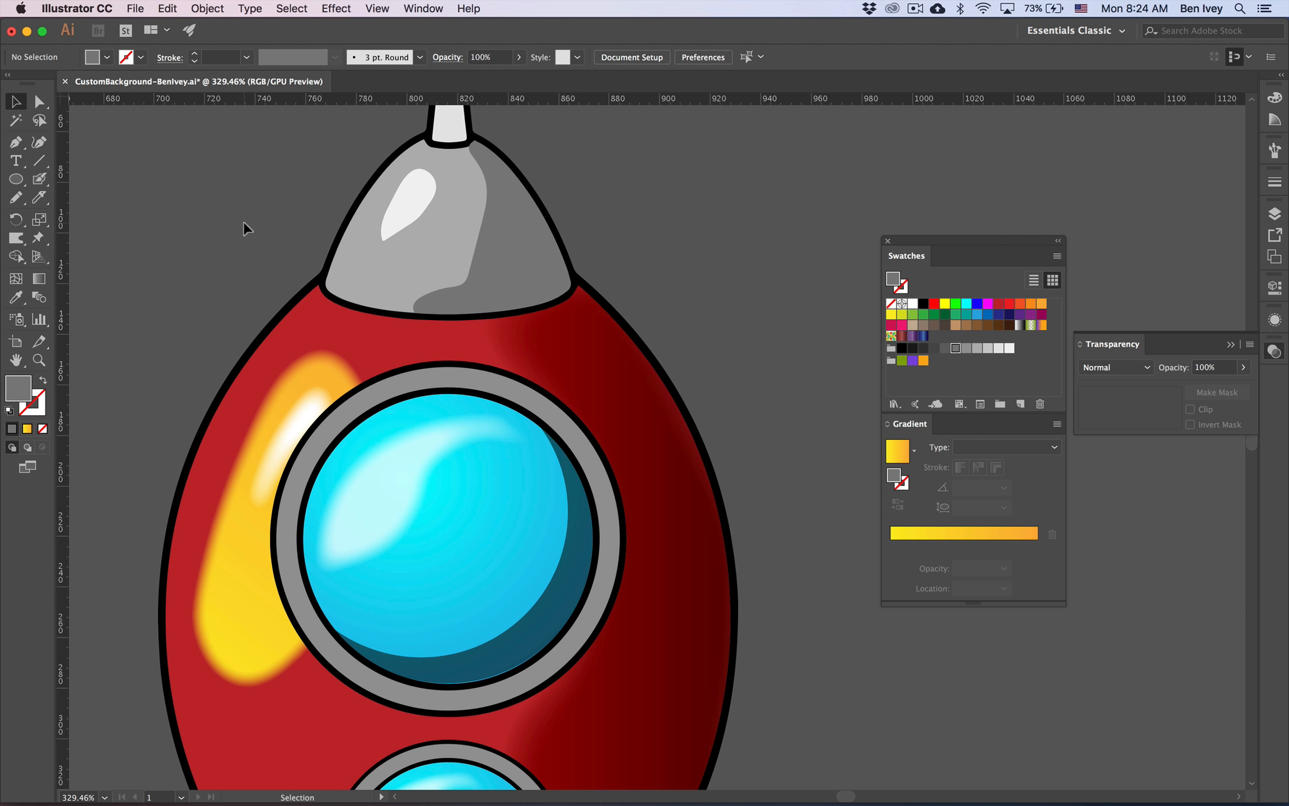
scroll(243, 222, down, 5)
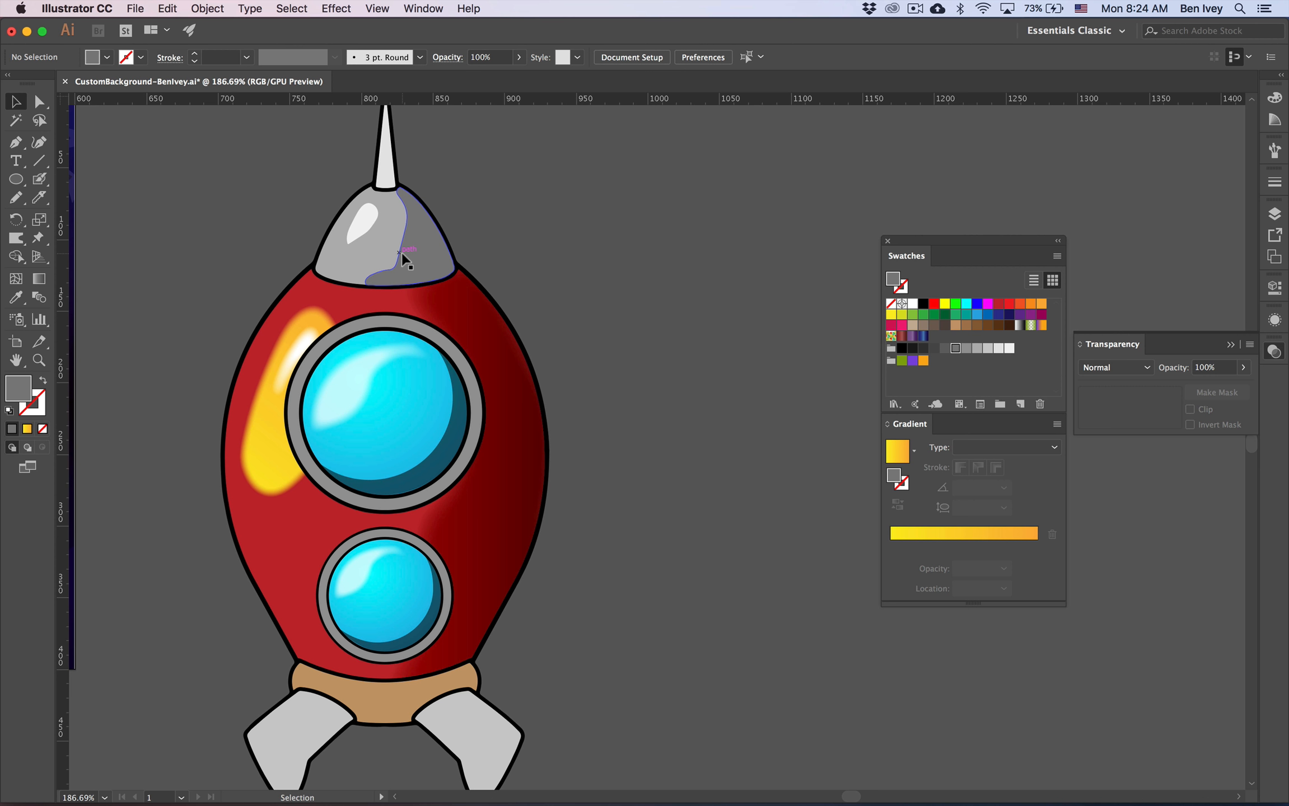
scroll(446, 353, left, 3)
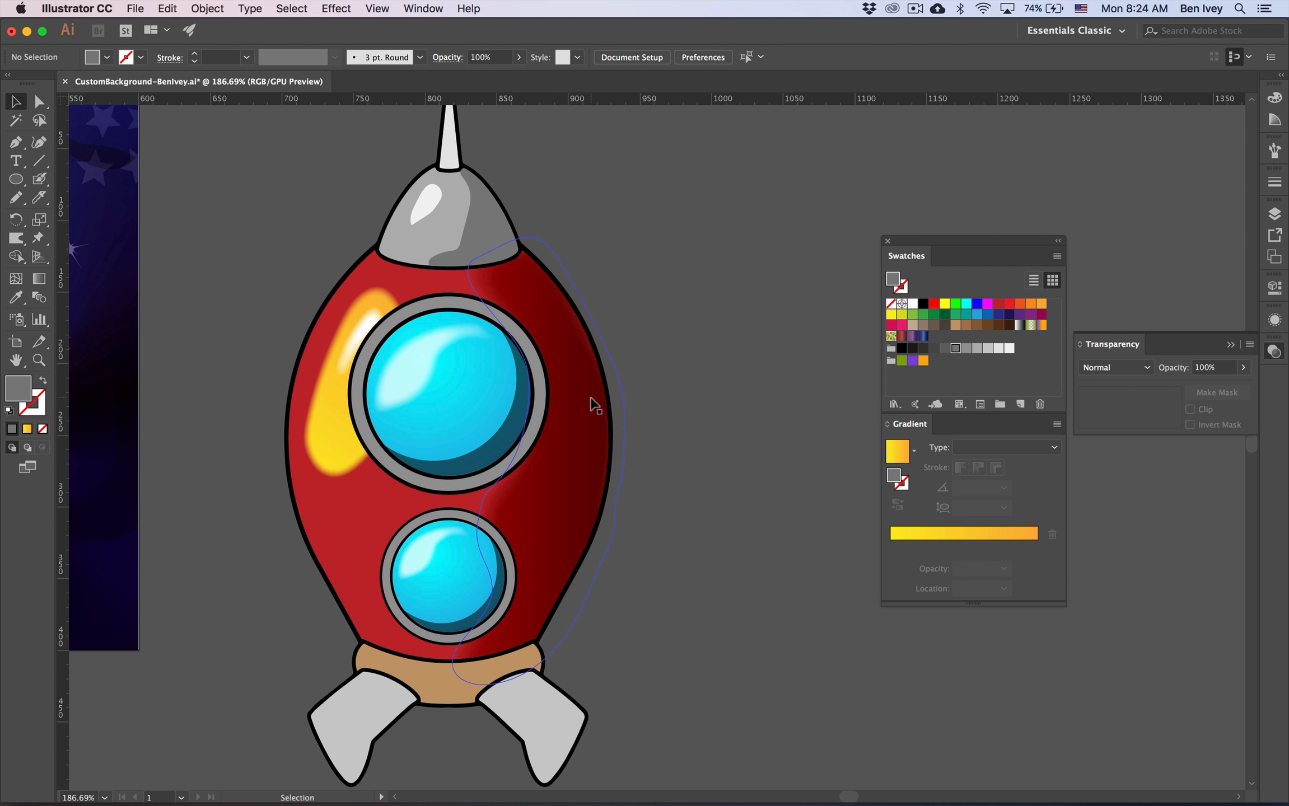
click(336, 392)
click(1136, 368)
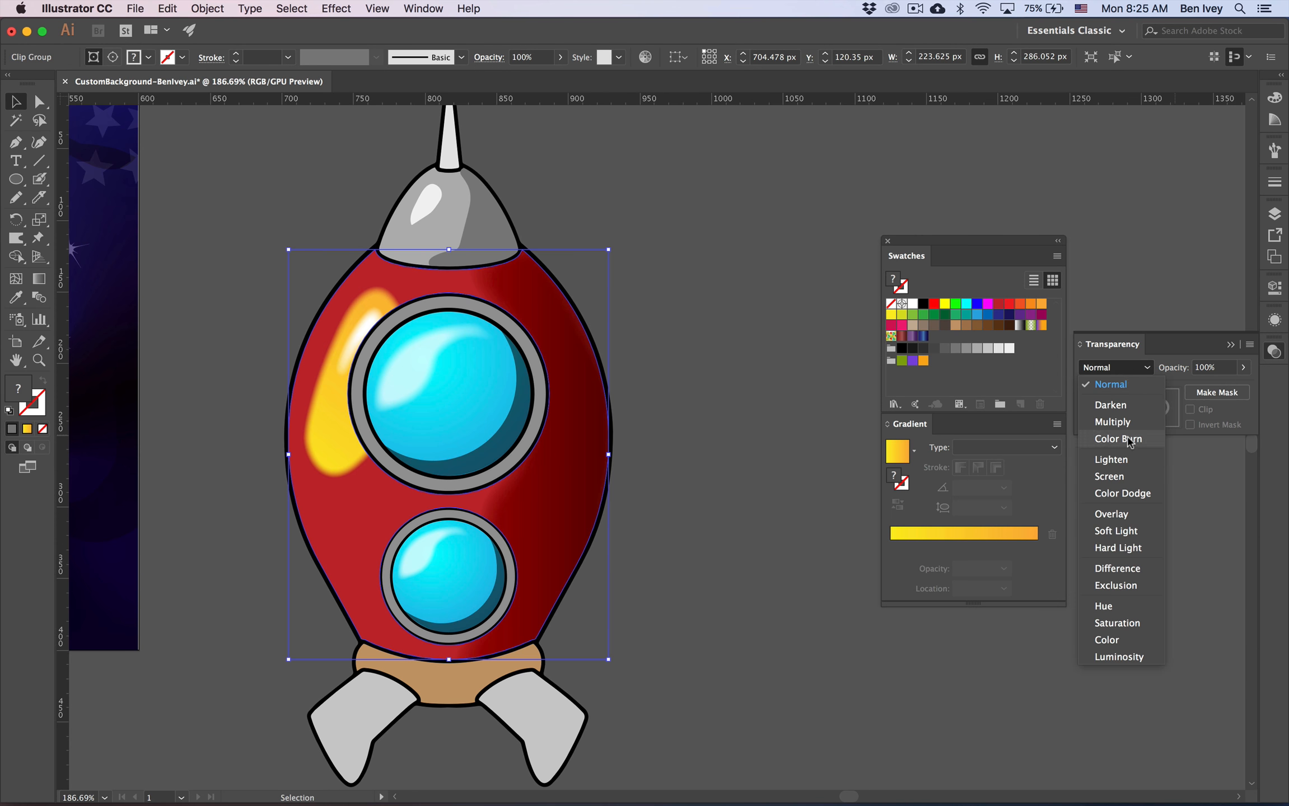
click(1131, 479)
key(super+z)
- Isolate the body's clip group and set the yellow highlight's blending mode to Darken after trying Screen
double_click(335, 392)
click(401, 369)
click(1114, 368)
click(1125, 467)
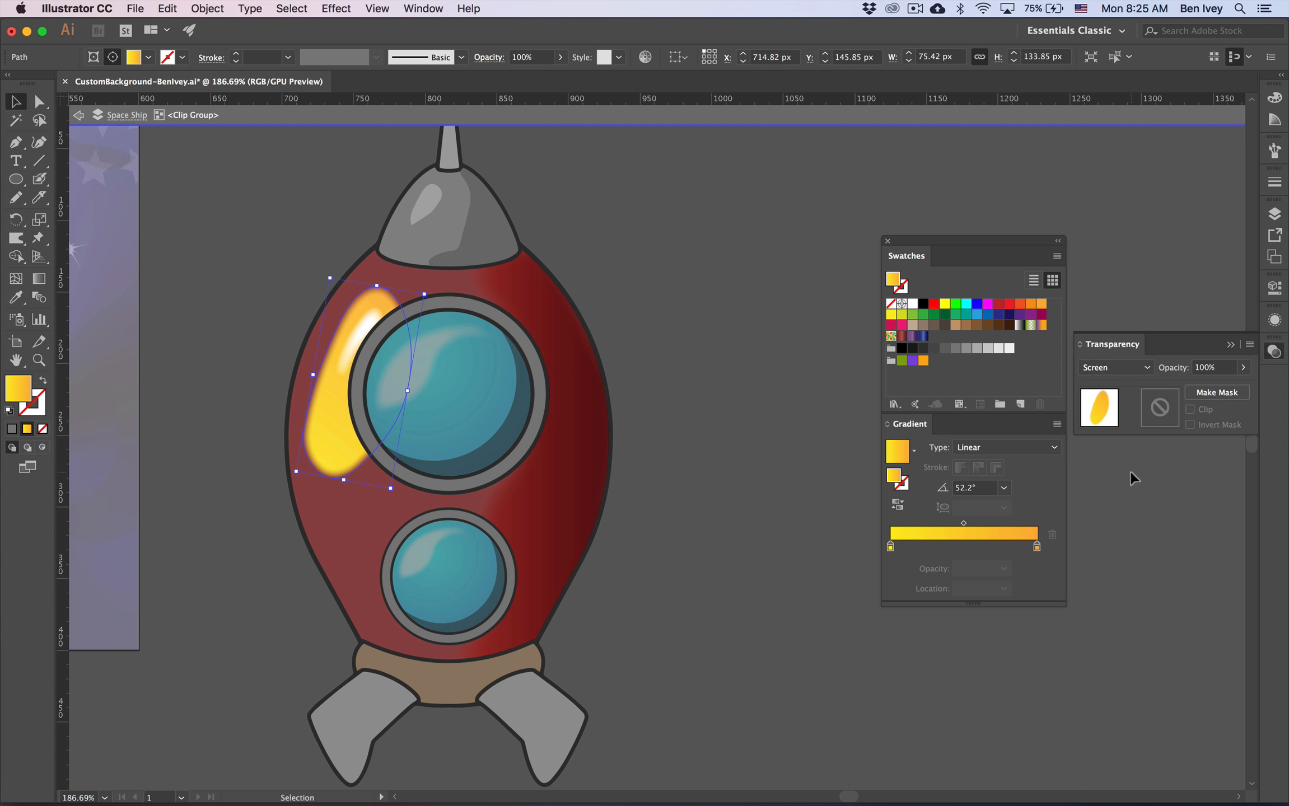
click(1120, 417)
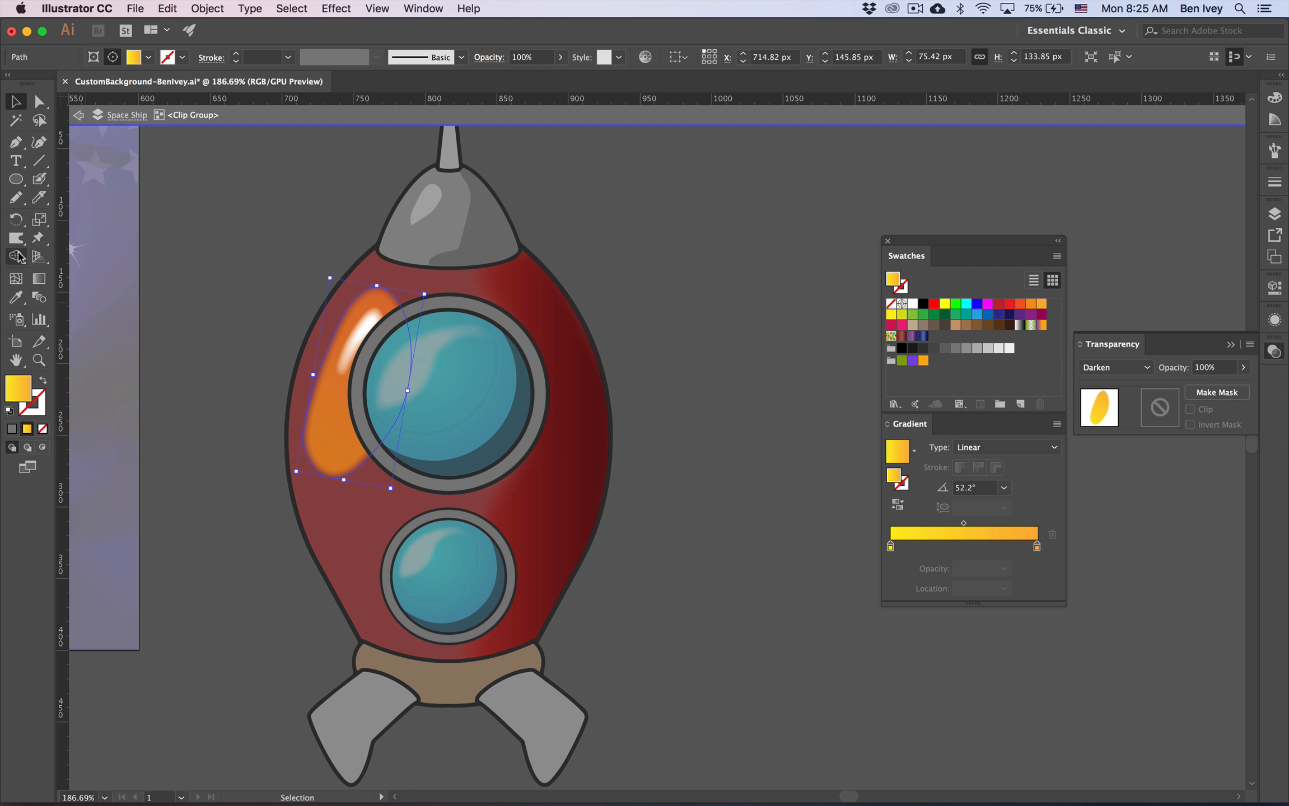
- Reshape the yellow highlight with the Warp tool into a longer, narrower curve that follows the body's edge beside the large window
click(16, 239)
drag(394, 344, 363, 432)
drag(316, 378, 276, 387)
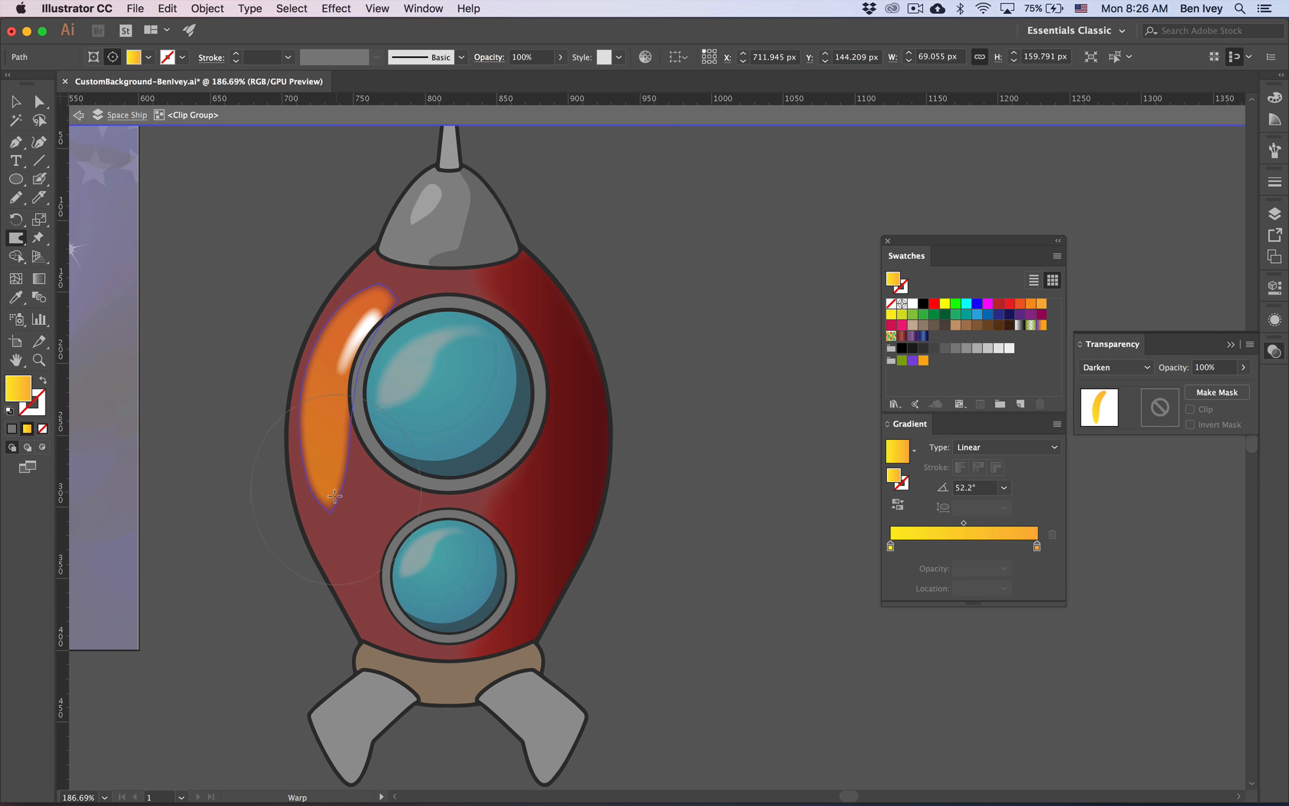
mouse_move(332, 529)
mouse_down()
mouse_move(329, 501)
mouse_move(381, 517)
mouse_up()
click(16, 102)
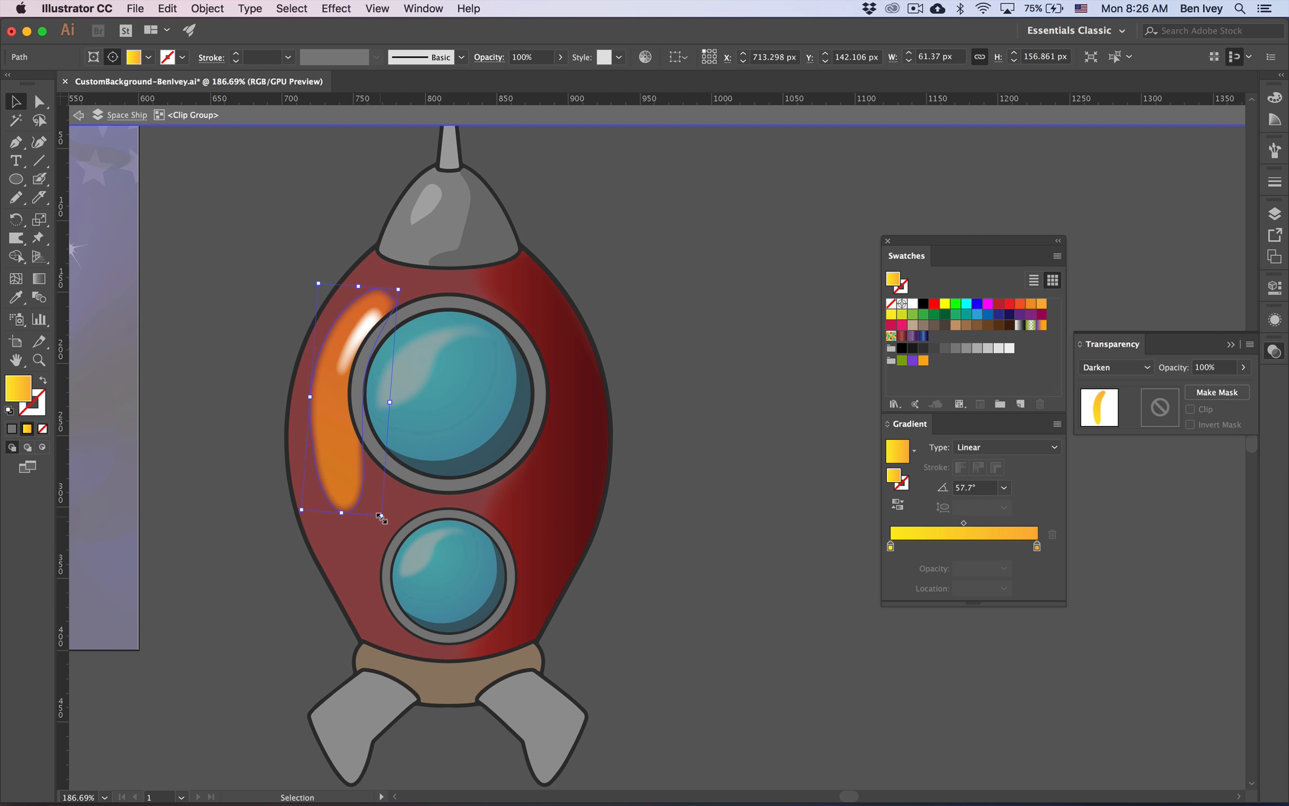
- Set the yellow highlight's Feather effect radius to 12 px
click(1275, 320)
click(1132, 436)
text(12)
key(Tab)
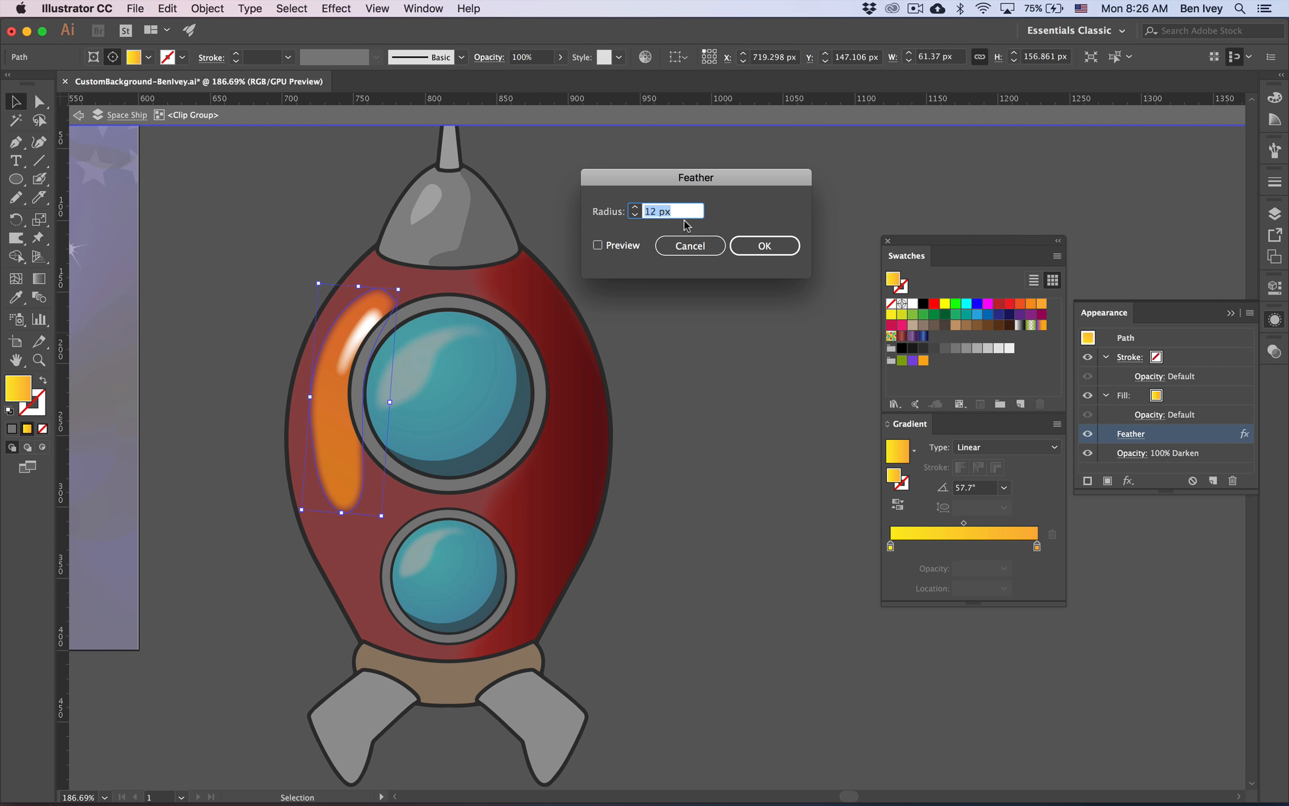
click(628, 245)
key(Return)
- Stretch the yellow highlight upward toward the nose cone and downward beside the small window
drag(358, 287, 363, 265)
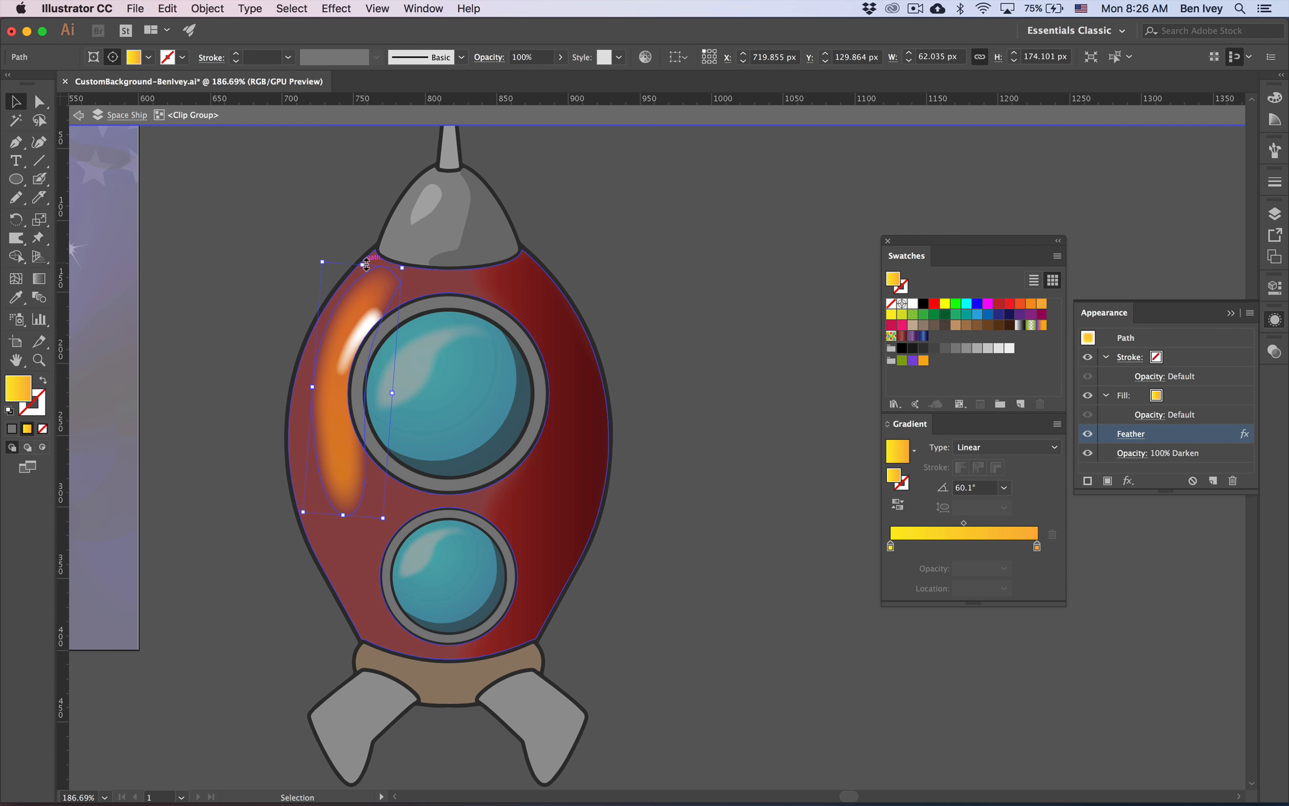
drag(342, 513, 356, 565)
click(682, 377)
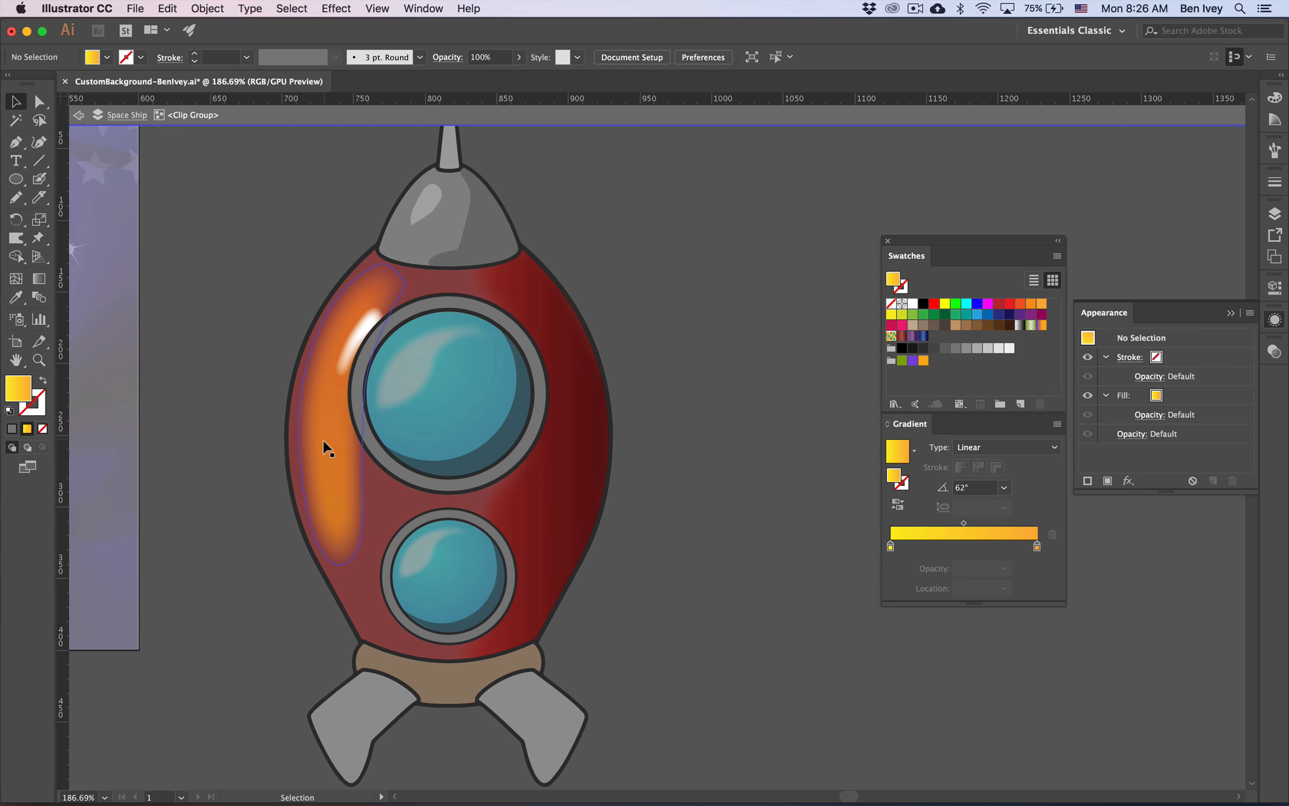
- Set the stretched yellow highlight's blending mode to Screen and exit isolation
click(325, 446)
click(1274, 352)
click(1114, 368)
click(1114, 480)
double_click(627, 381)
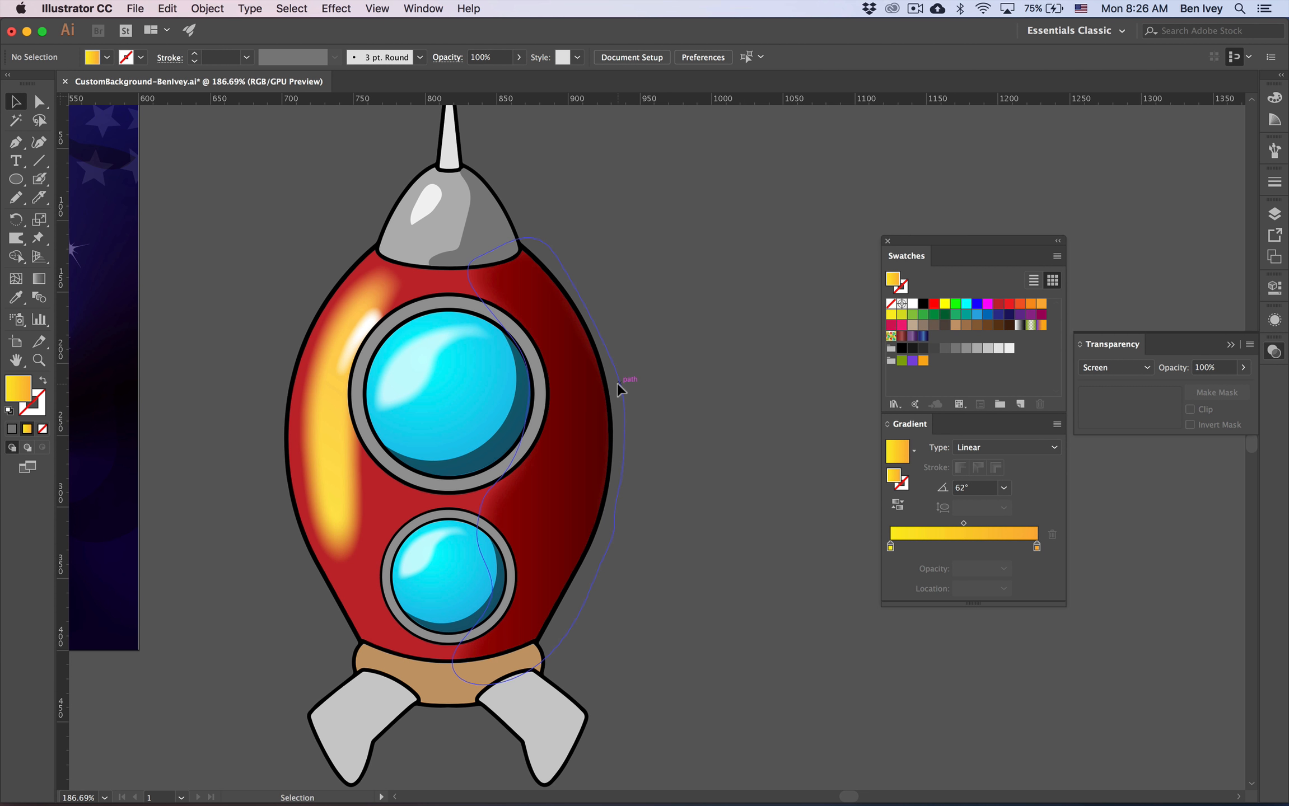
- Fill the spike on the nose cone with the white-to-black linear gradient and extend it horizontally beyond both sides of the spike
scroll(415, 255, right, 2)
click(414, 248)
click(489, 213)
click(430, 191)
click(1020, 325)
key(g)
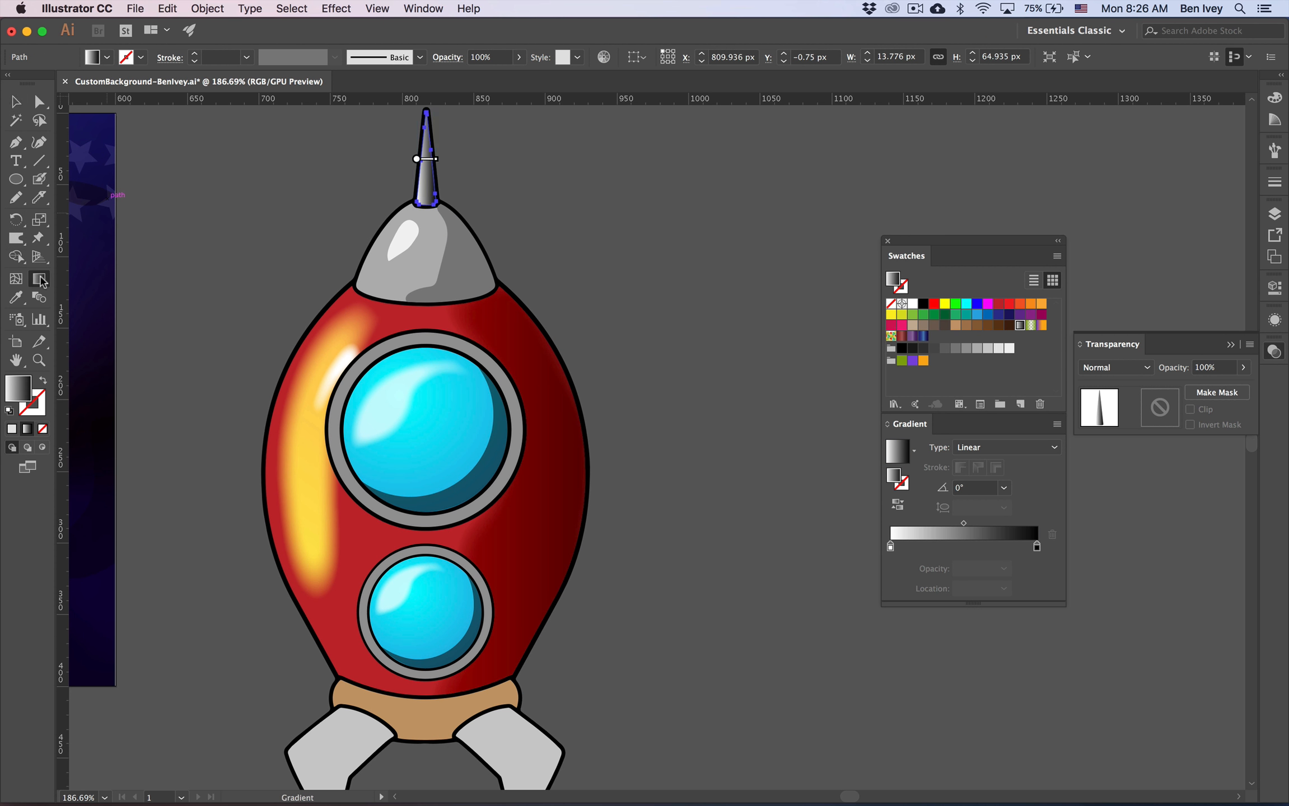
drag(390, 180, 482, 175)
key(v)
click(464, 277)
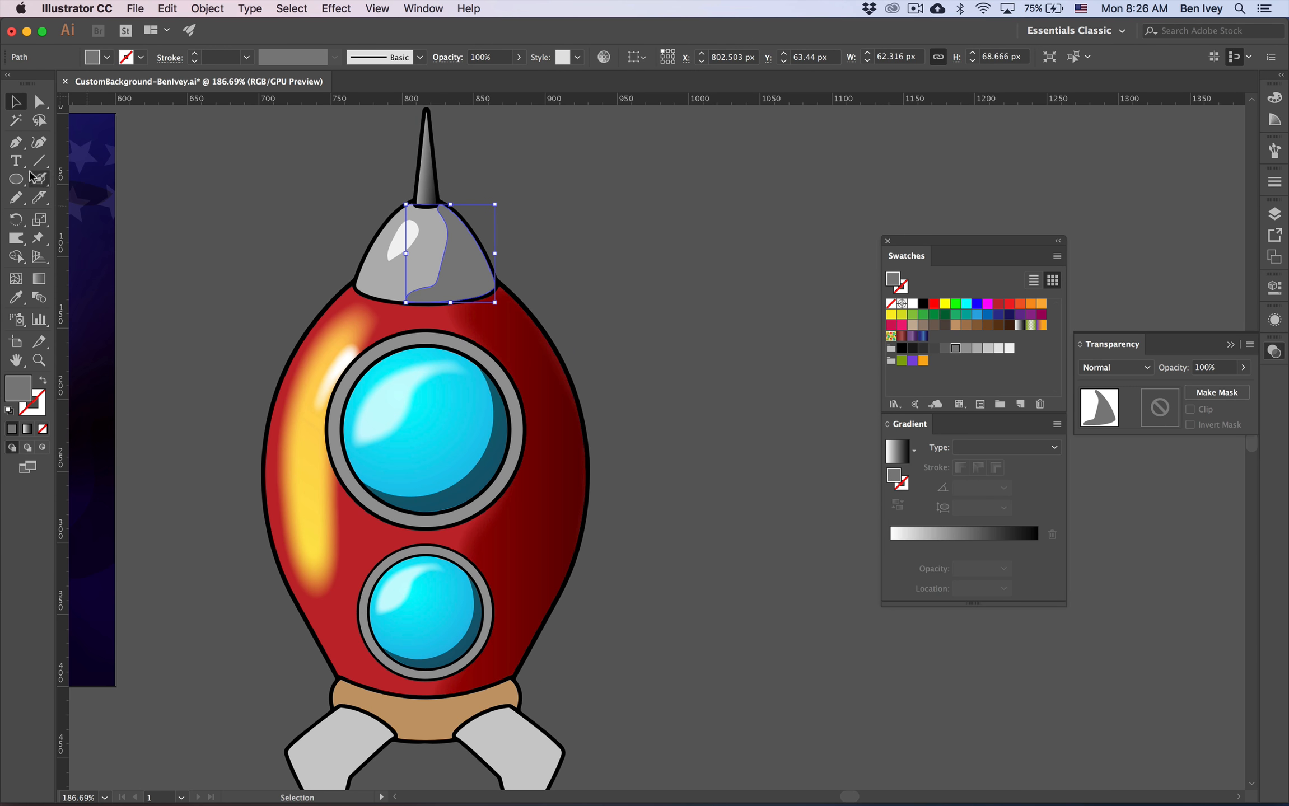
click(17, 239)
key(v)
click(265, 331)
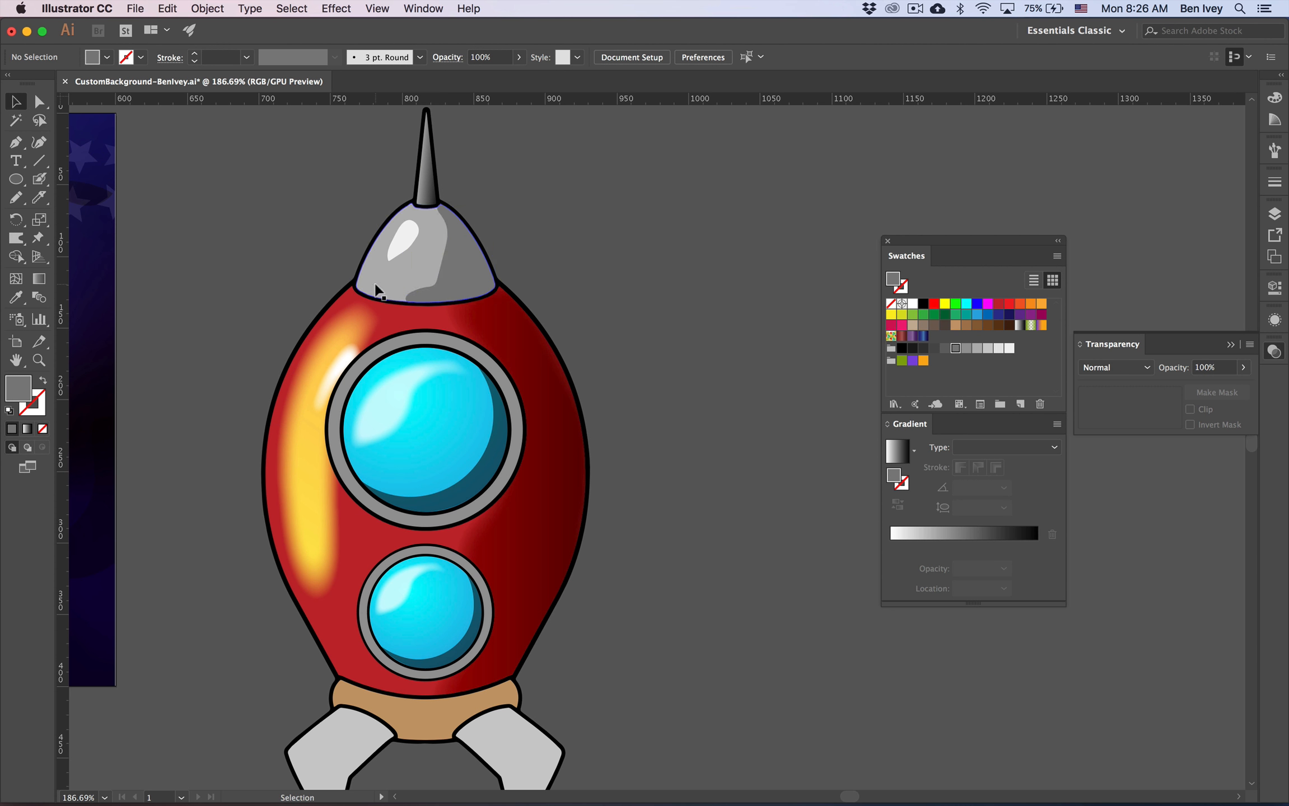
- Fill the large window's gray ring with the light orange swatch
scroll(392, 336, down, 3)
click(436, 260)
scroll(436, 260, up, 3)
click(1008, 348)
click(1041, 303)
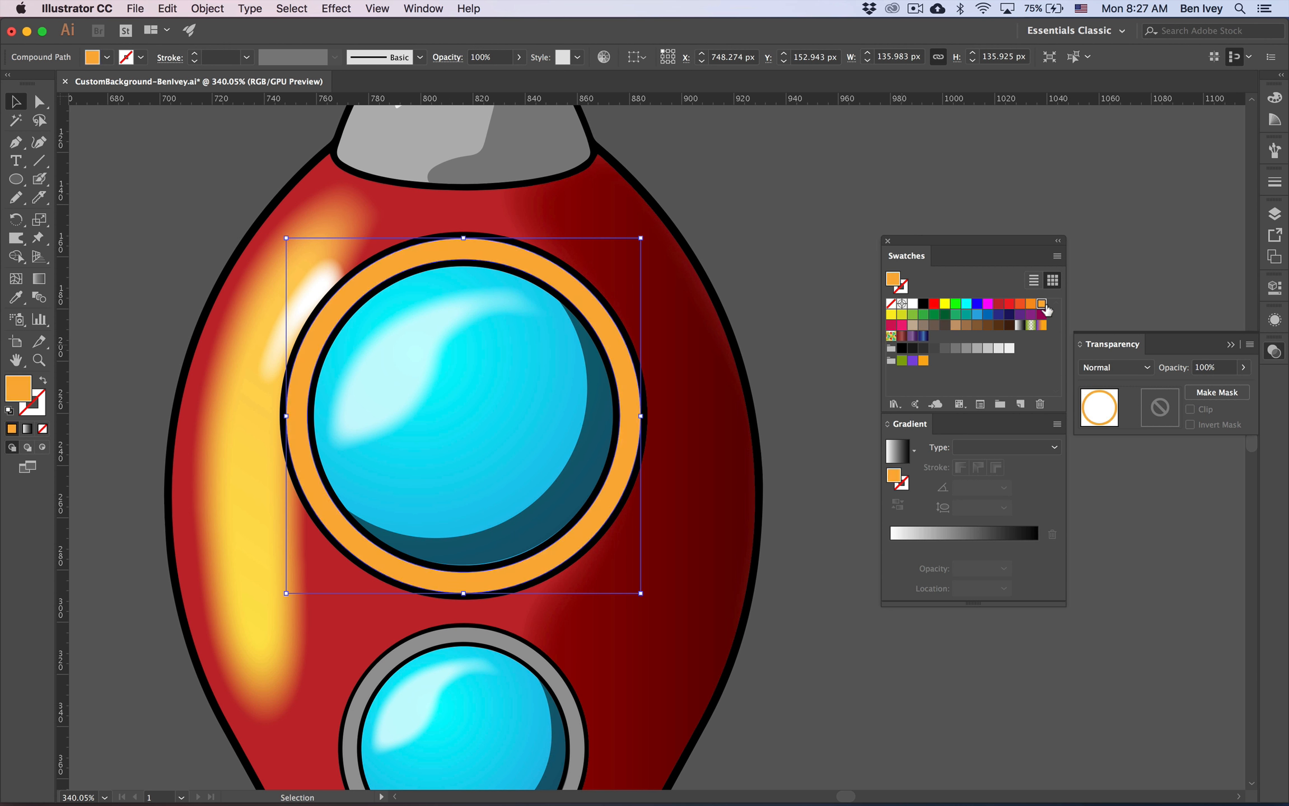
drag(515, 261, 515, 272)
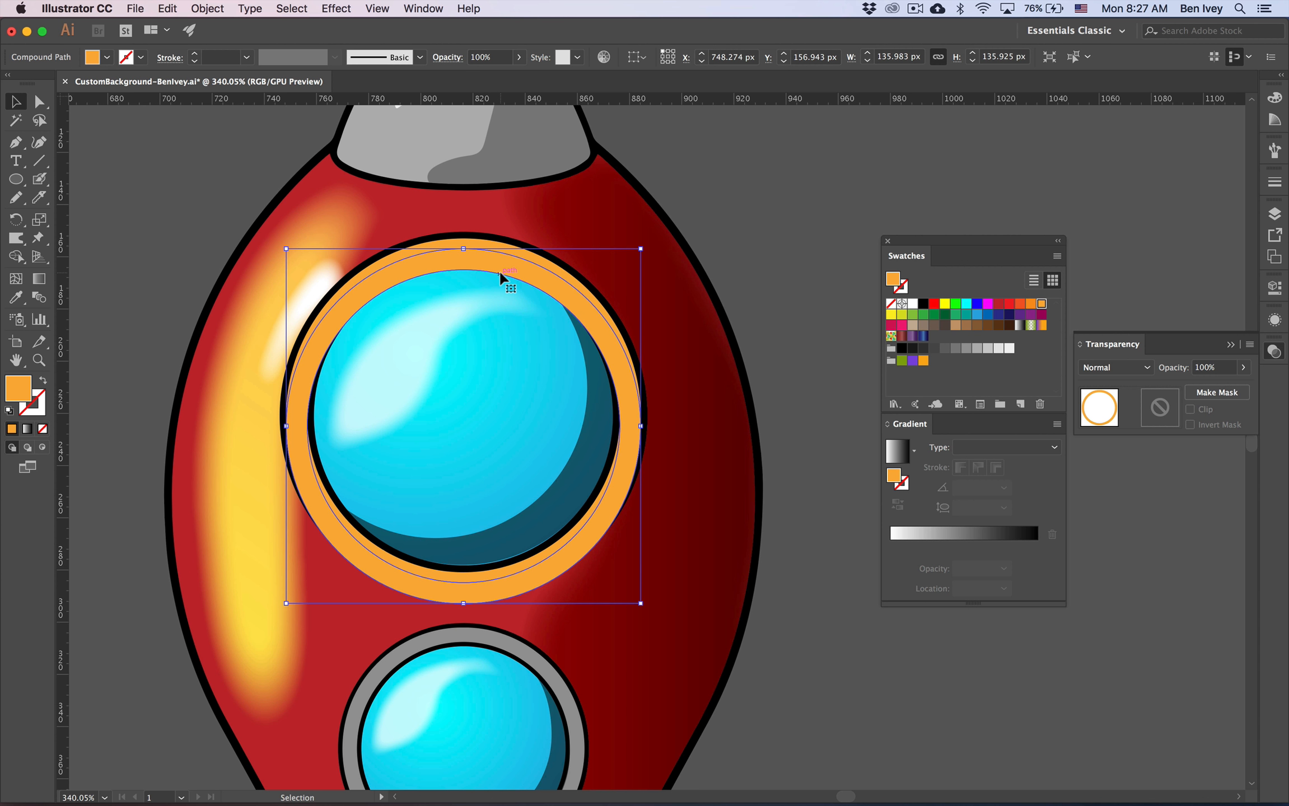
shift+click(492, 246)
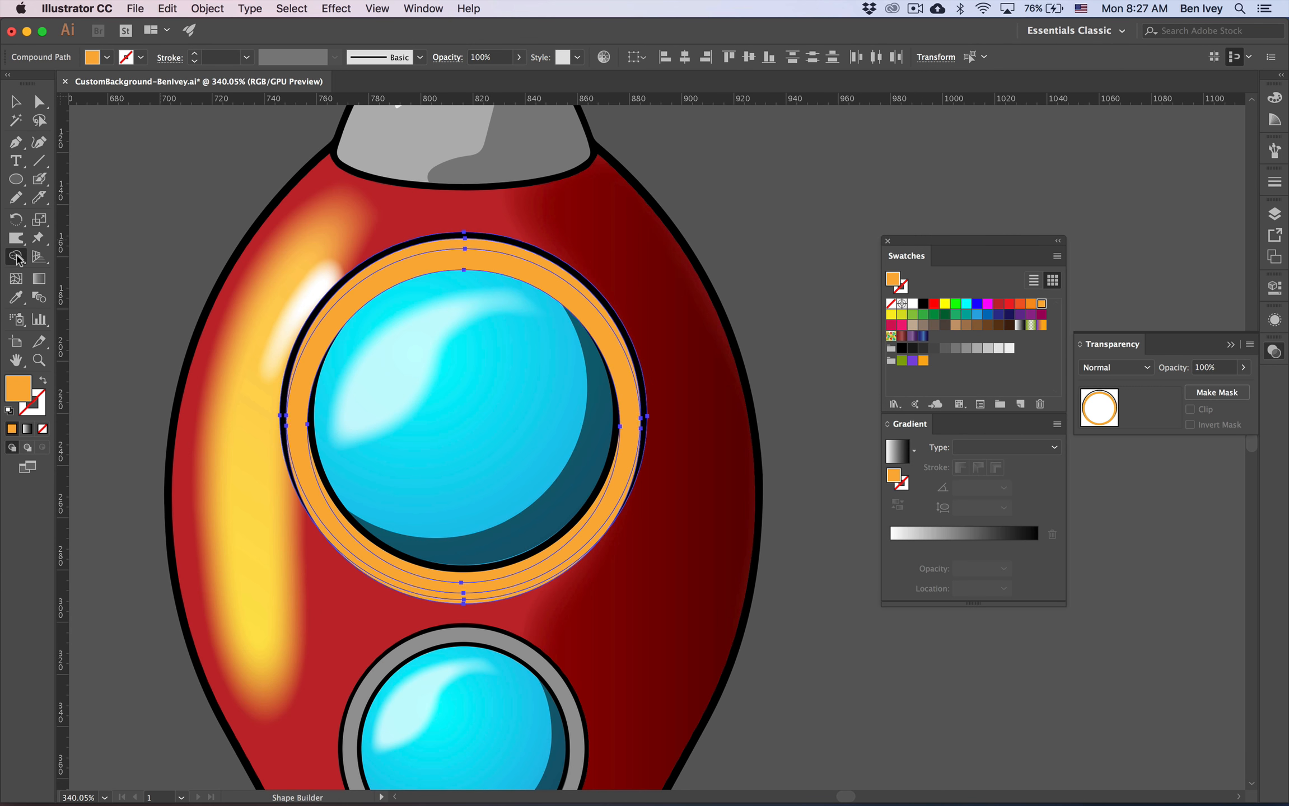
key(shift+m)
click(16, 102)
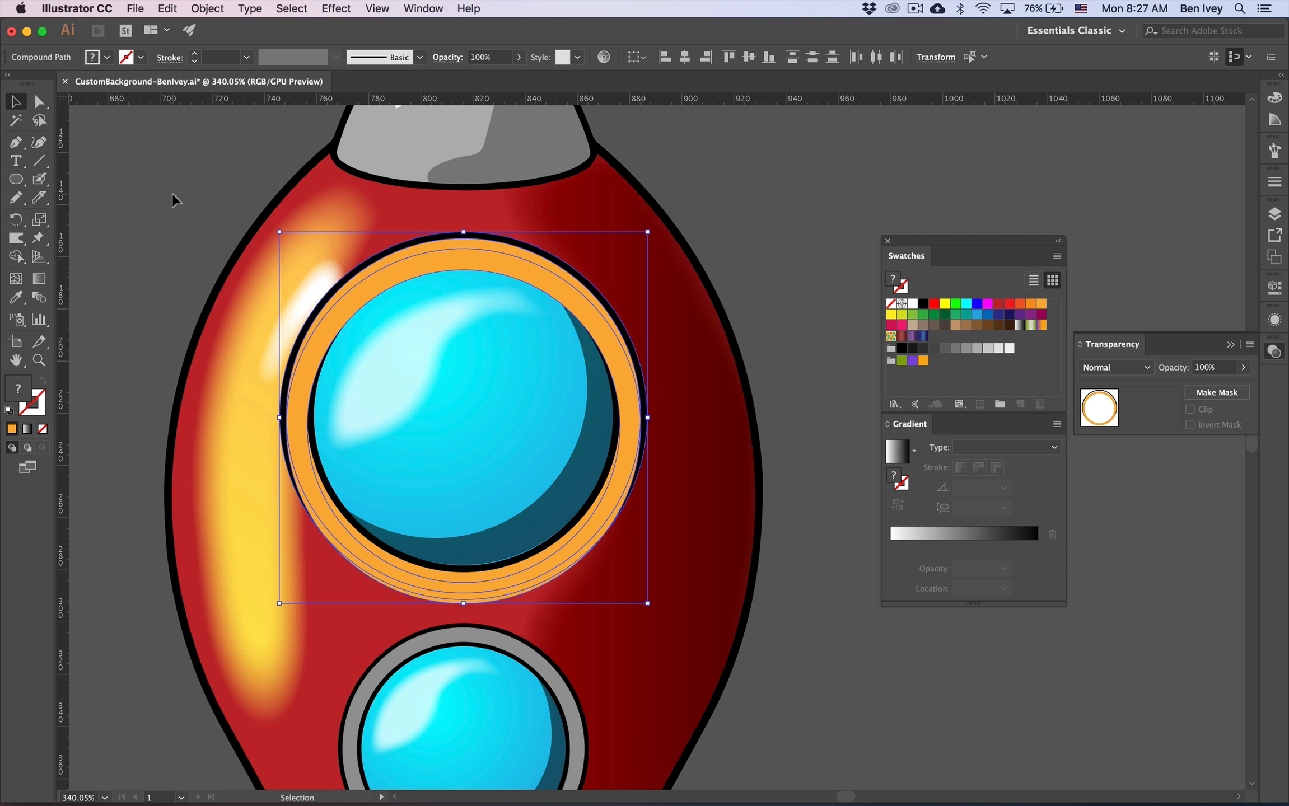
click(172, 196)
drag(389, 280, 391, 325)
key(Delete)
click(412, 275)
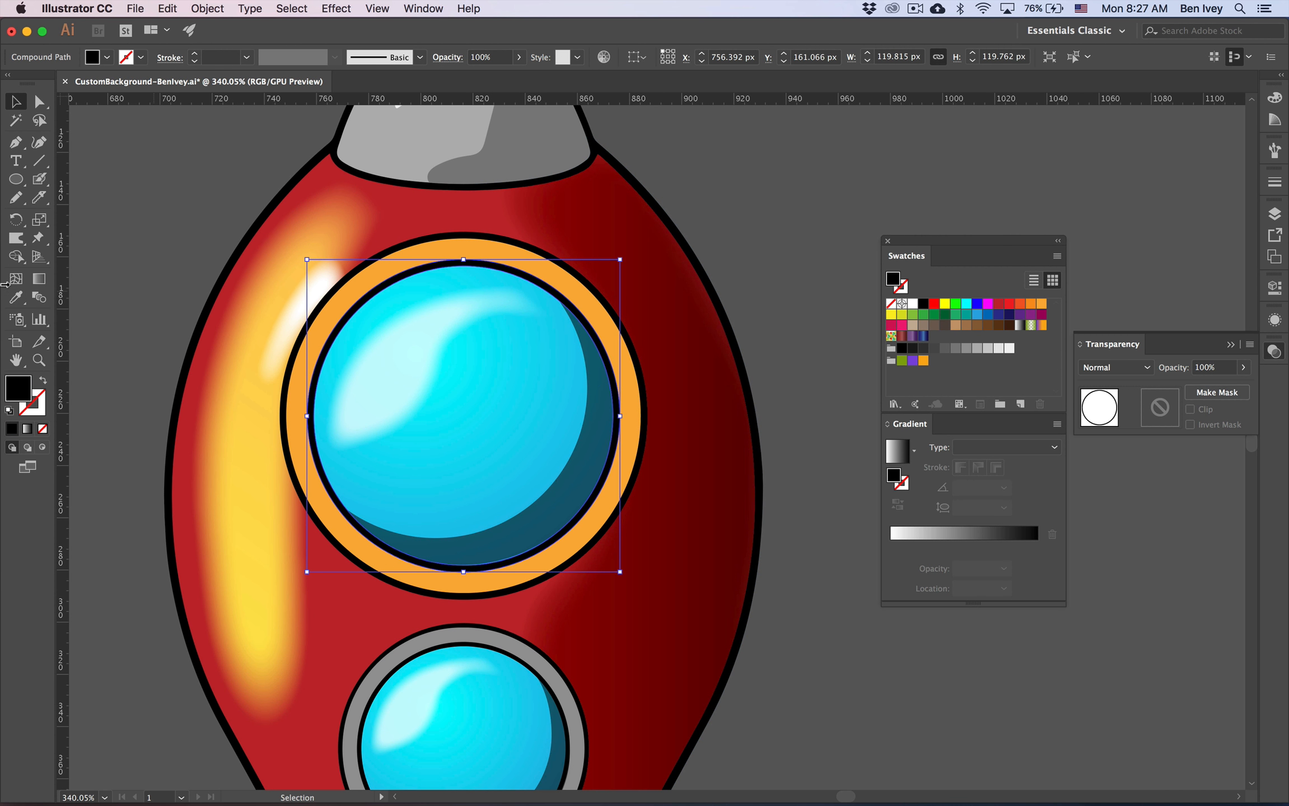
click(1041, 326)
key(super+z)
- Fill the large window's ring with the purple-to-orange linear gradient, recoloring its first stop orange and its middle stop yellow
click(588, 305)
click(1041, 326)
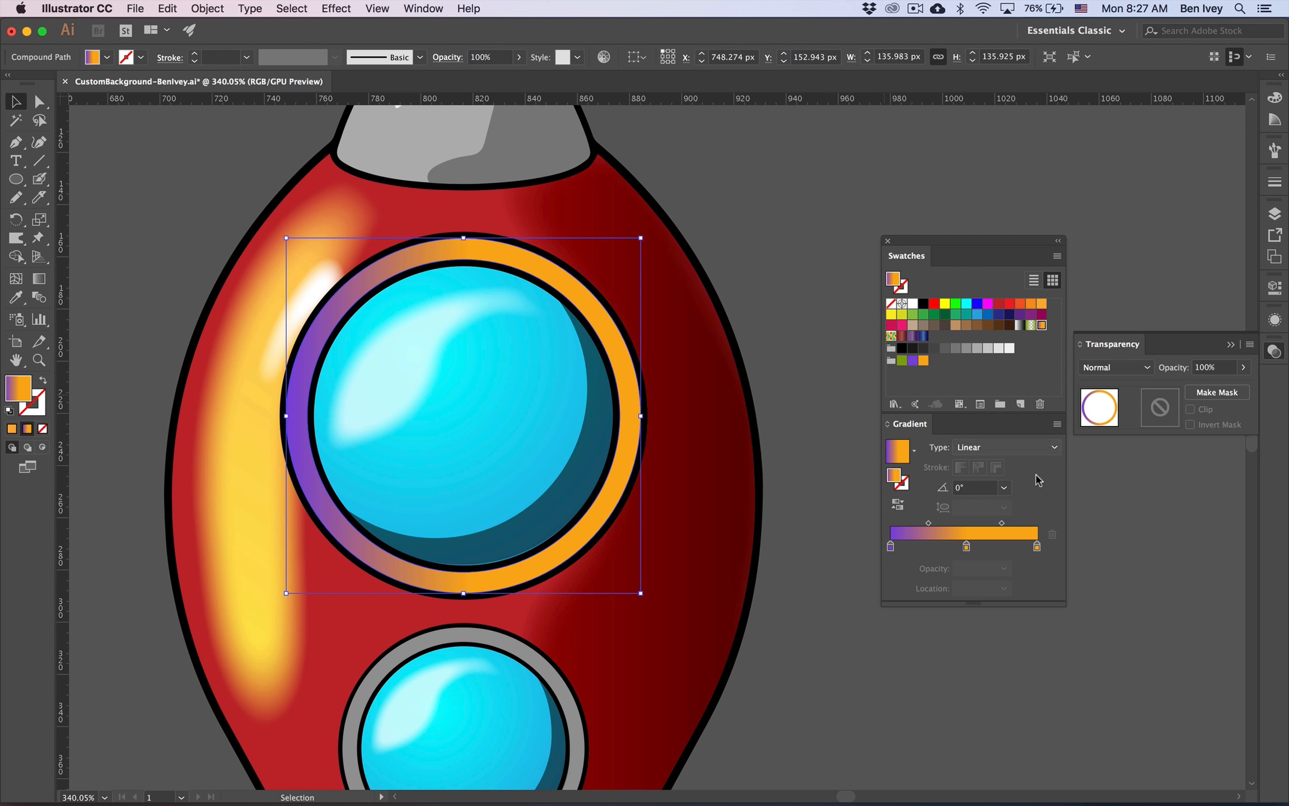
double_click(891, 546)
click(954, 599)
click(980, 601)
click(966, 552)
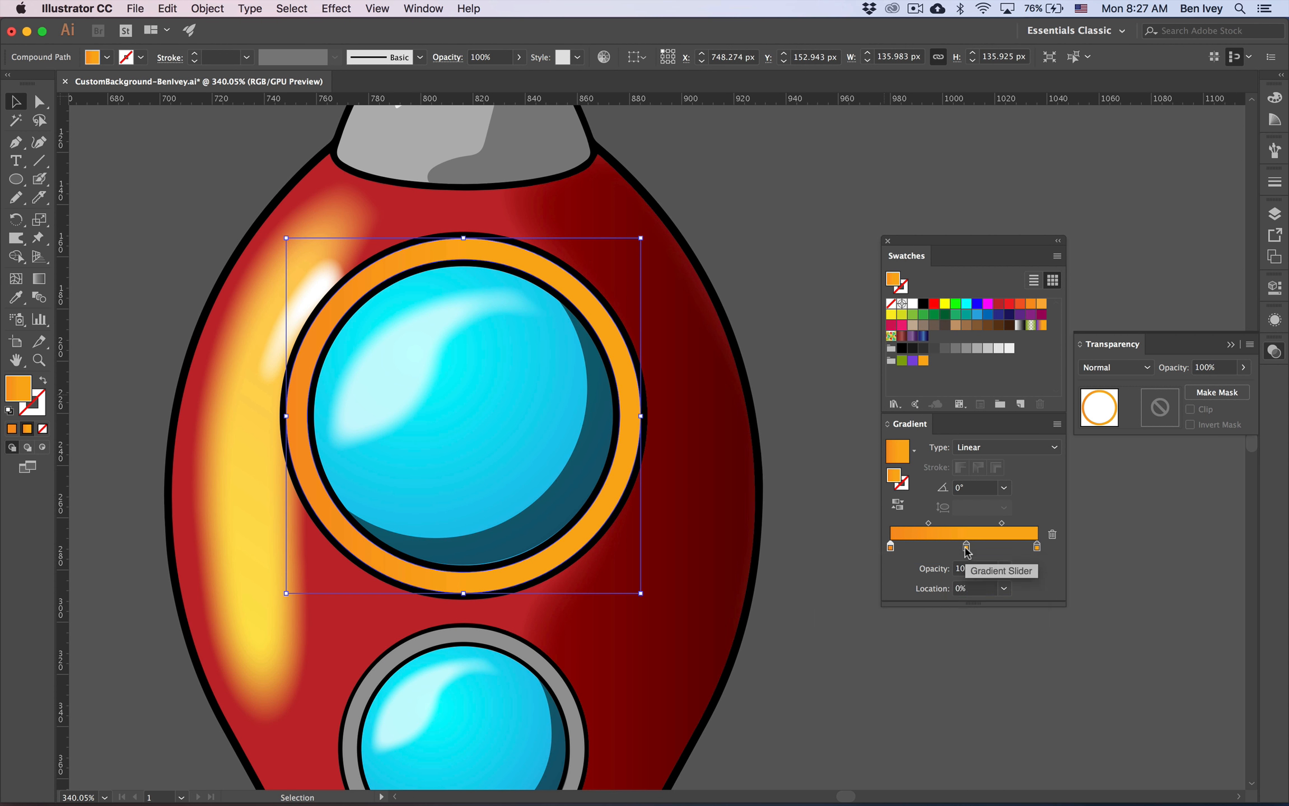
double_click(967, 551)
click(902, 608)
- Run the large ring's gradient diagonally at about 145° and recolor its first stop red-orange
click(38, 279)
drag(380, 338, 288, 288)
click(16, 101)
scroll(560, 504, down, 3)
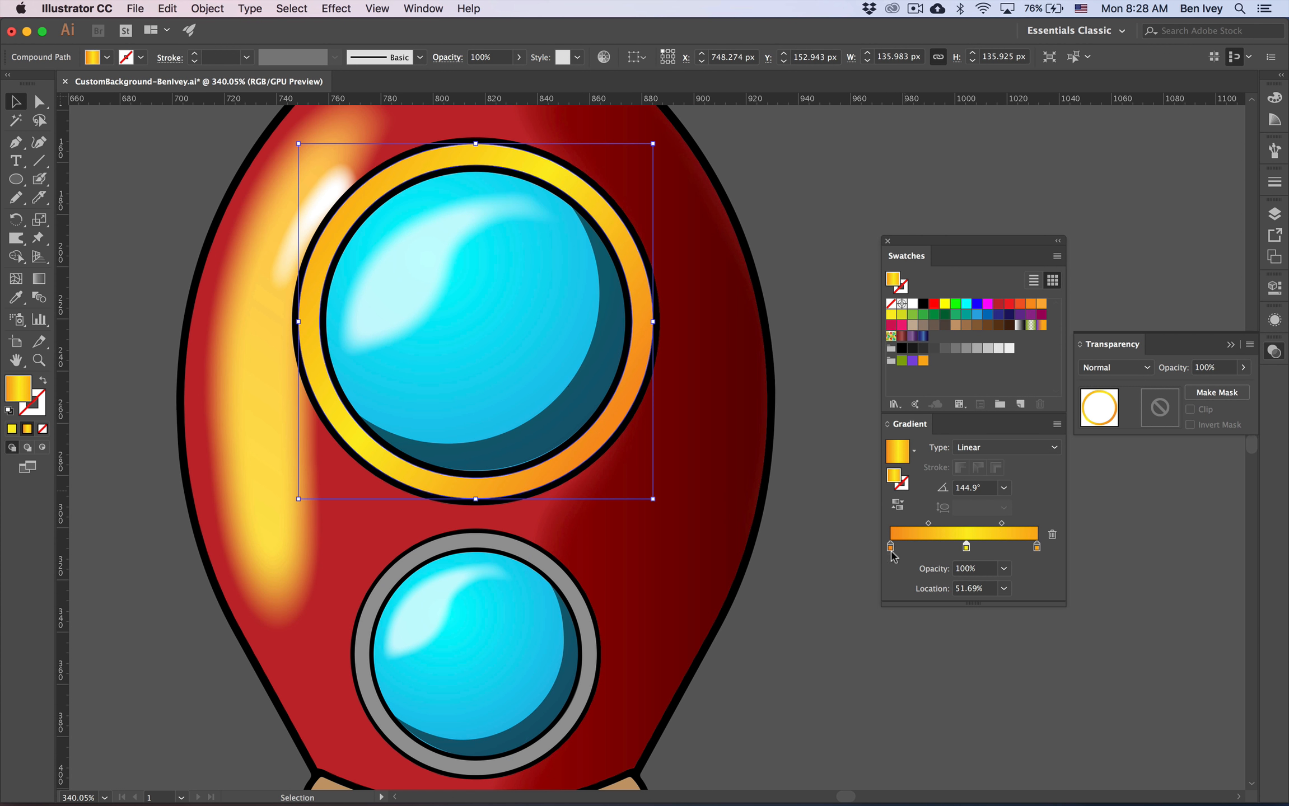
double_click(891, 546)
click(969, 601)
- Copy the large window ring's gradient fill onto the small window's ring with the Eyedropper
scroll(783, 582, down, 4)
click(590, 486)
click(16, 297)
click(333, 272)
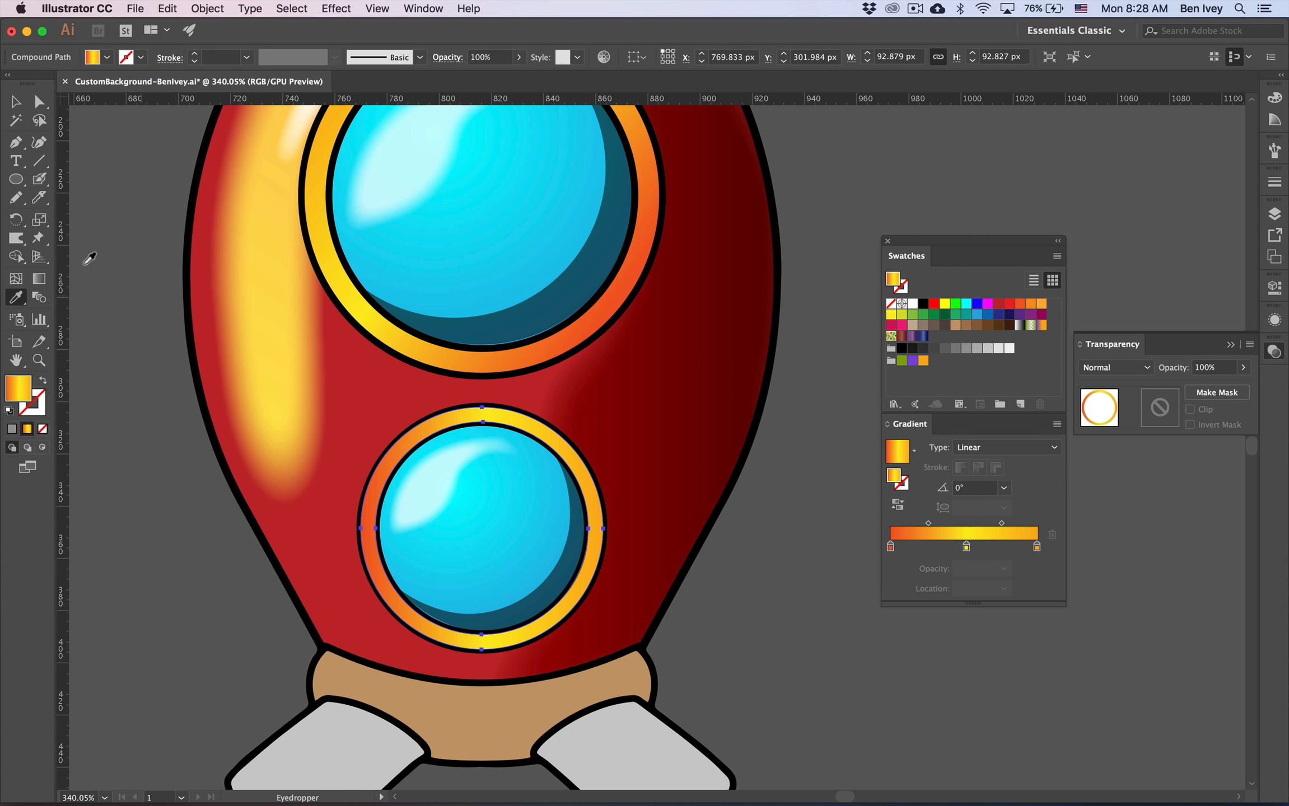
- Run the small ring's gradient diagonally across the whole ring at about 136° and deselect it
click(38, 279)
drag(610, 653, 354, 406)
click(16, 101)
scroll(151, 259, down, 3)
click(157, 255)
- Fill the tan band at the rocket's base with the blue linear gradient swatch
scroll(158, 253, up, 2)
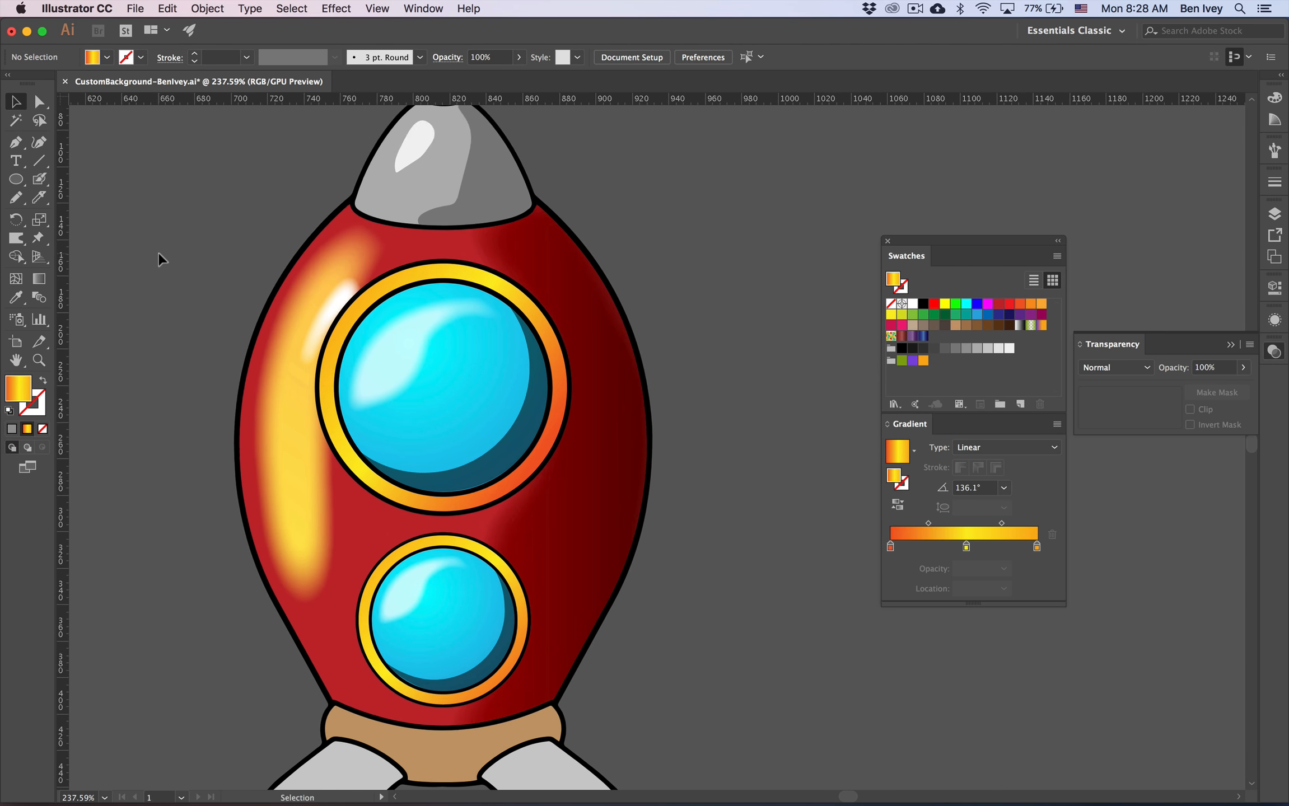
scroll(158, 253, up, 5)
scroll(403, 524, down, 5)
click(352, 412)
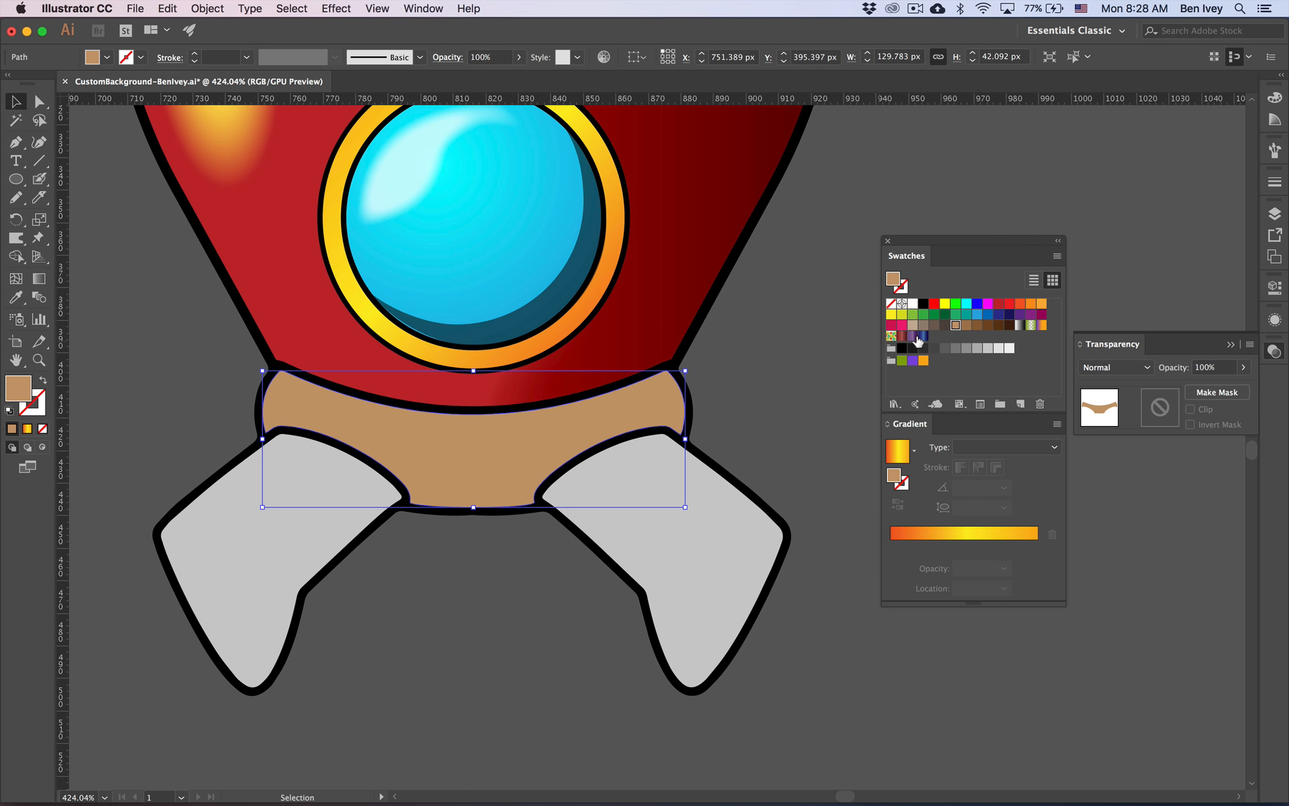
click(919, 337)
- Draw a cyan freeform shape over the lower part of the blue base band with the Pencil tool
key(t)
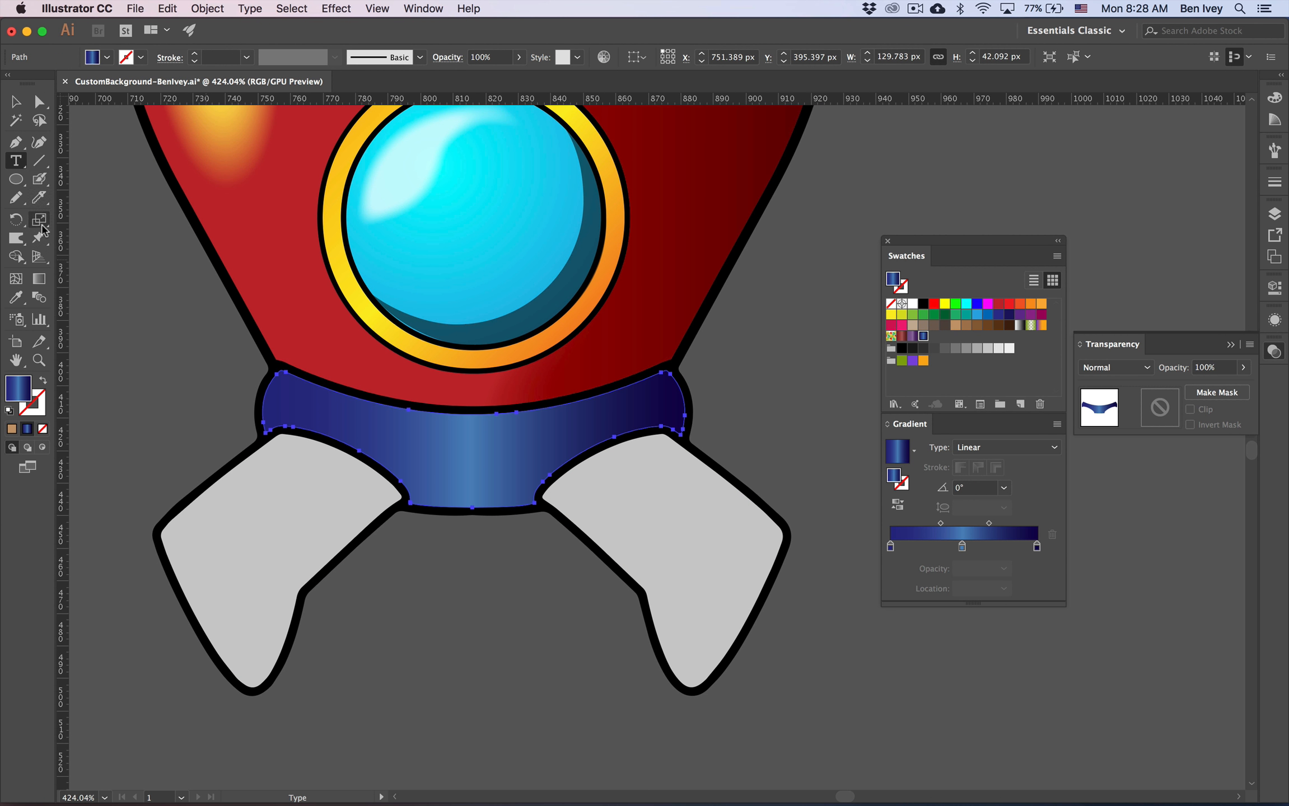
key(n)
key(super+shift+a)
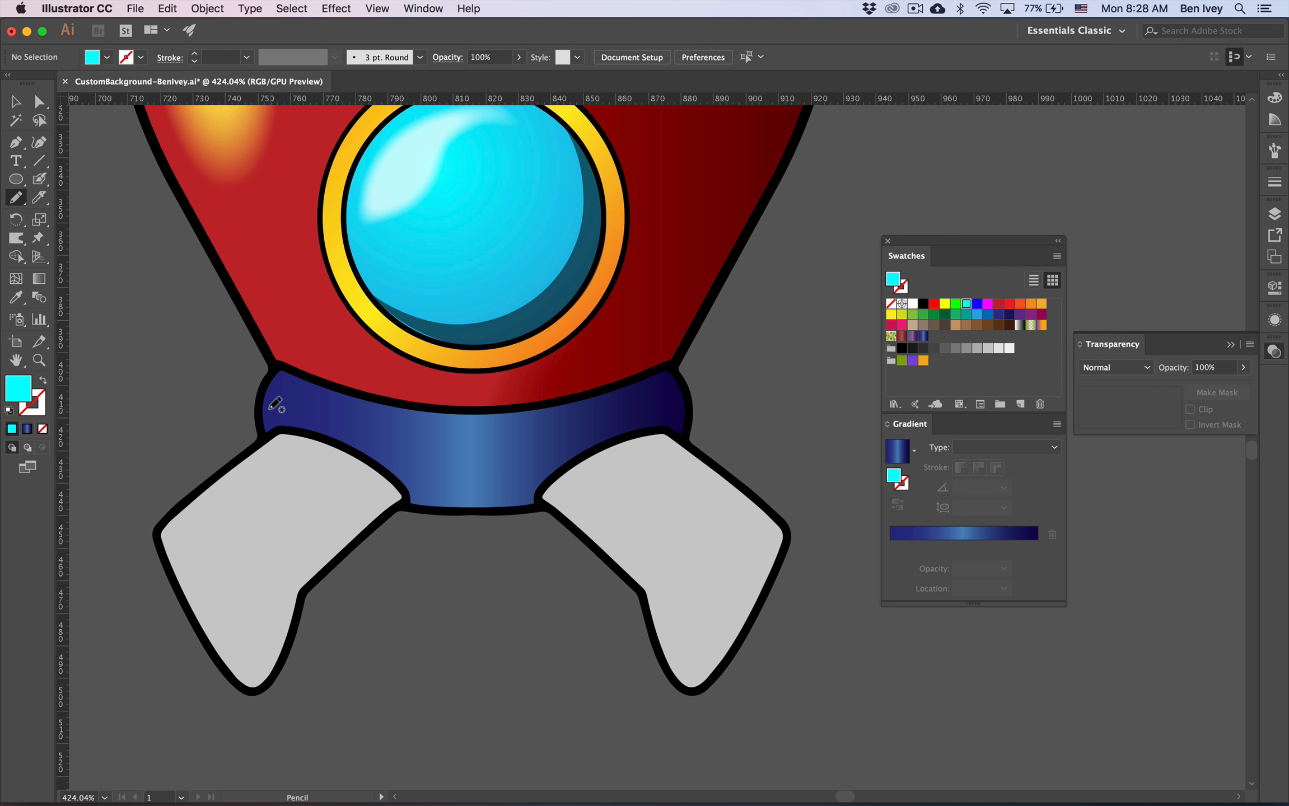
mouse_move(475, 447)
mouse_down()
mouse_move(648, 477)
mouse_move(412, 511)
mouse_move(249, 402)
mouse_up()
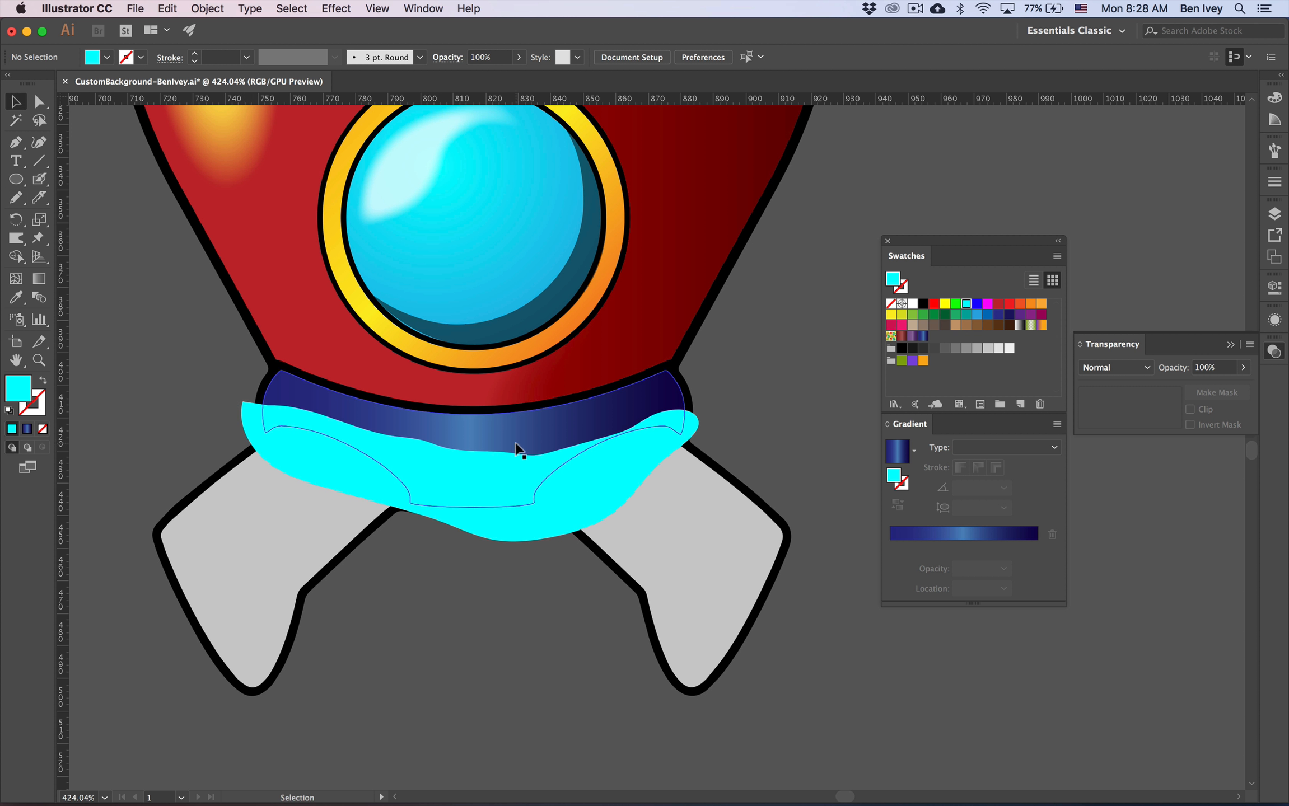
key(v)
double_click(529, 526)
double_click(525, 607)
- Trim the cyan shape to the base band's outline by removing the overhanging part with Shape Builder
click(437, 476)
shift+click(336, 406)
click(15, 257)
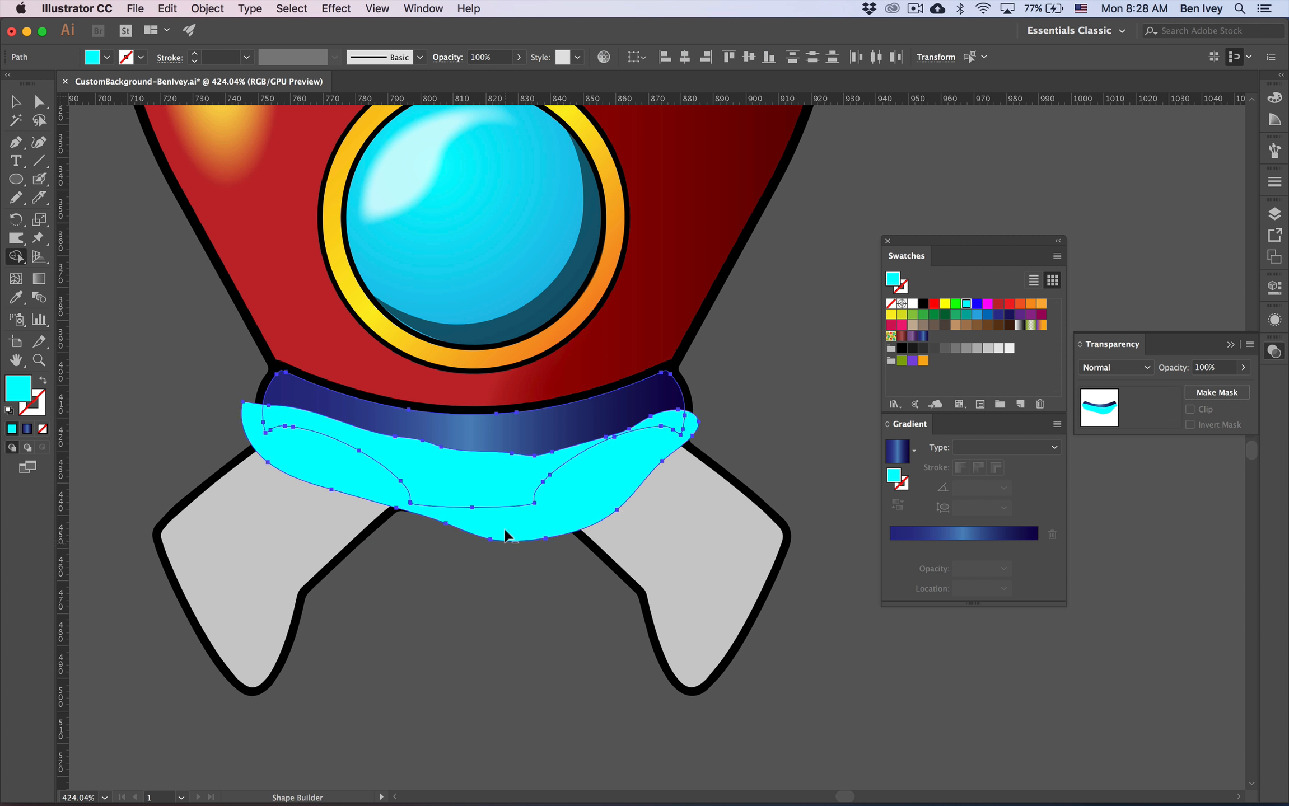
alt+click(506, 531)
click(16, 102)
- Set the base band and its trimmed shadow shape to Multiply blending and fill both with dark blue
click(1136, 368)
click(1122, 420)
click(997, 315)
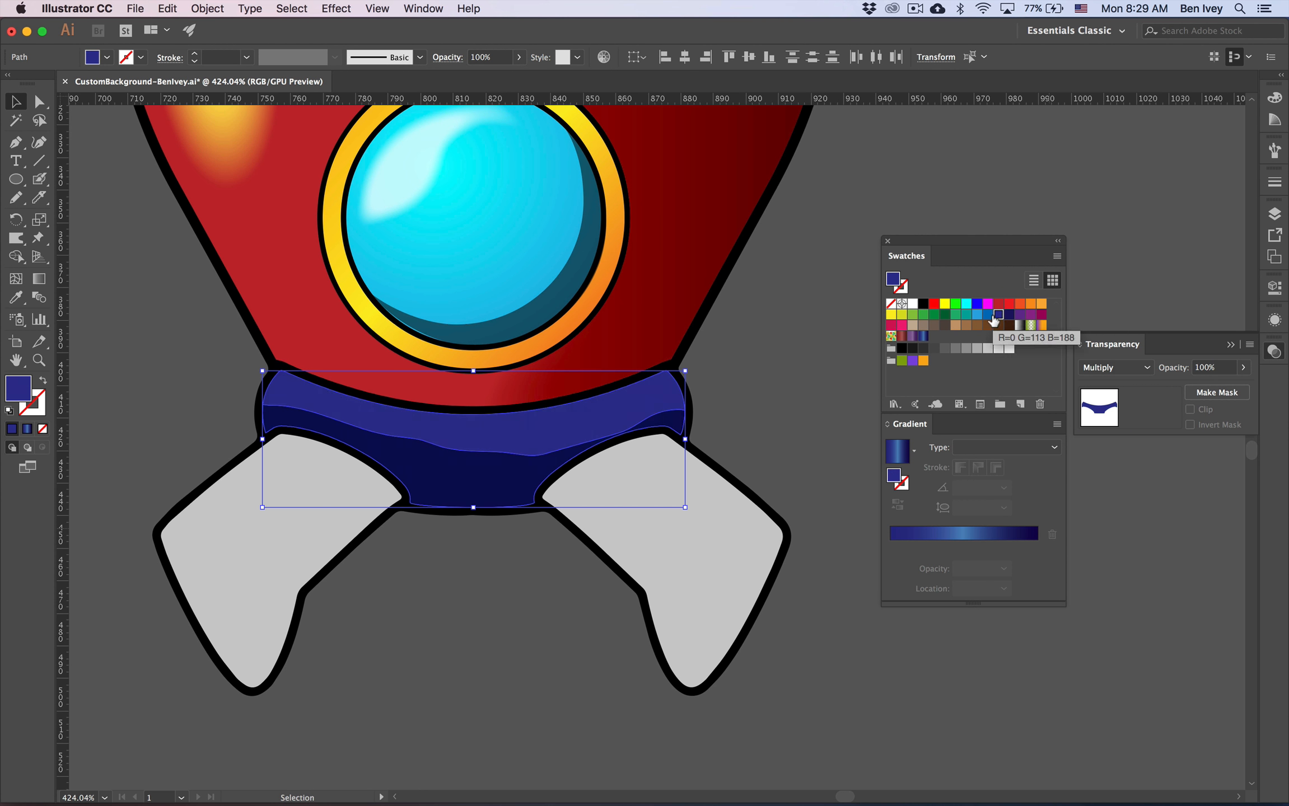
- Undo the shared dark blue fill on the base band shapes and apply dark blue only to the lower shadow shape
key(super+z)
click(474, 520)
click(474, 493)
click(998, 315)
- Smooth the right end of the base band shadow's upper edge with the Smooth tool
drag(16, 198, 84, 233)
drag(608, 441, 667, 430)
scroll(410, 470, down, 1)
- Draw a closed Pen shape about 38 px wide and 48 px high over the left fin's lower tip
click(16, 144)
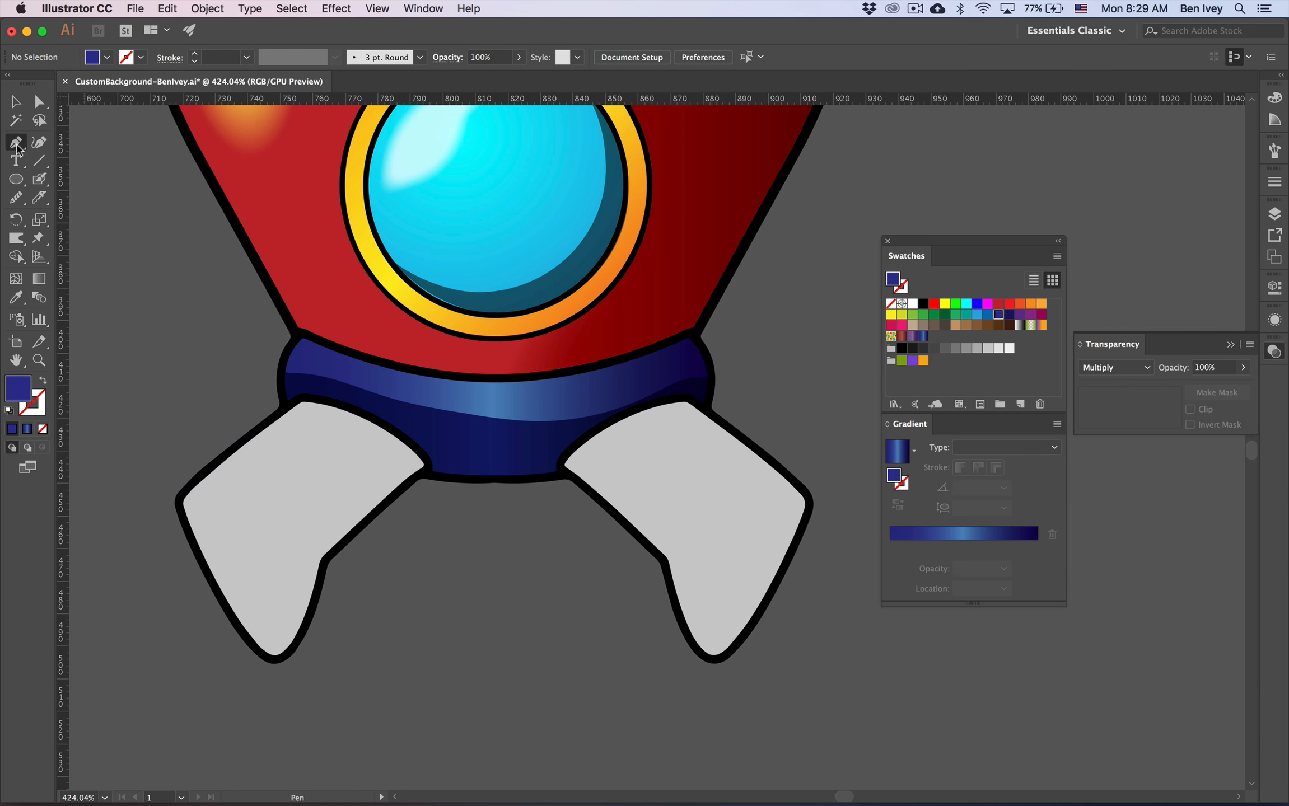
click(175, 499)
click(300, 545)
drag(270, 655, 241, 659)
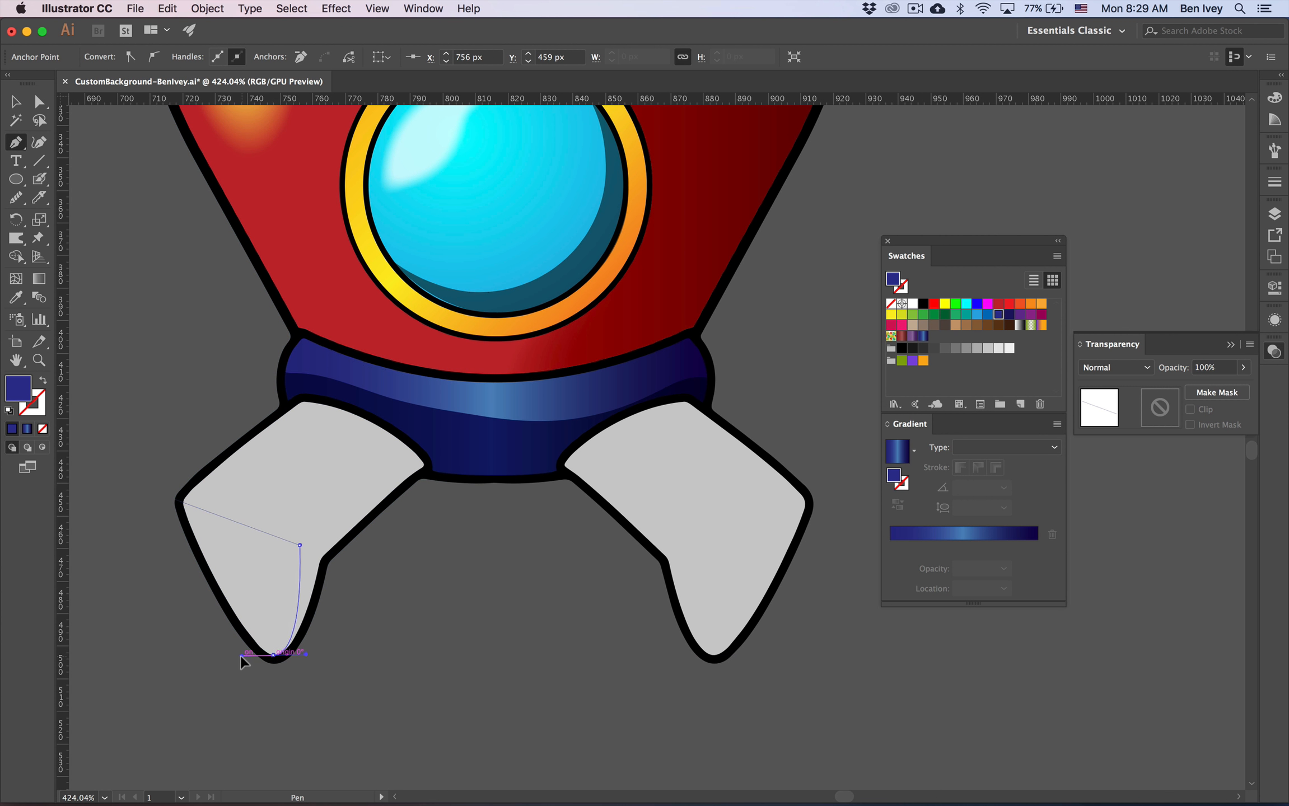
click(174, 499)
- Fill the left fin's tip shape with medium gray and bend its upper edge into an upward curve
key(v)
click(956, 348)
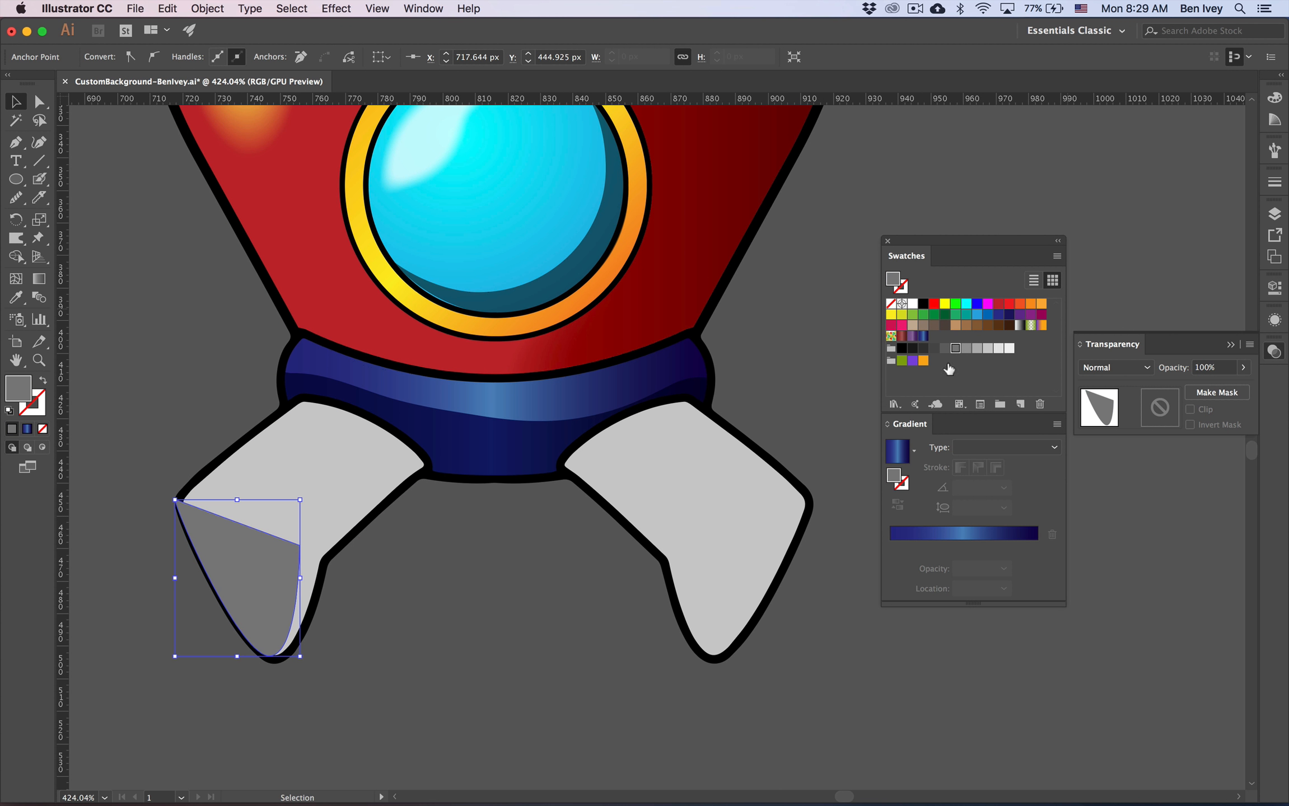
drag(246, 534, 235, 509)
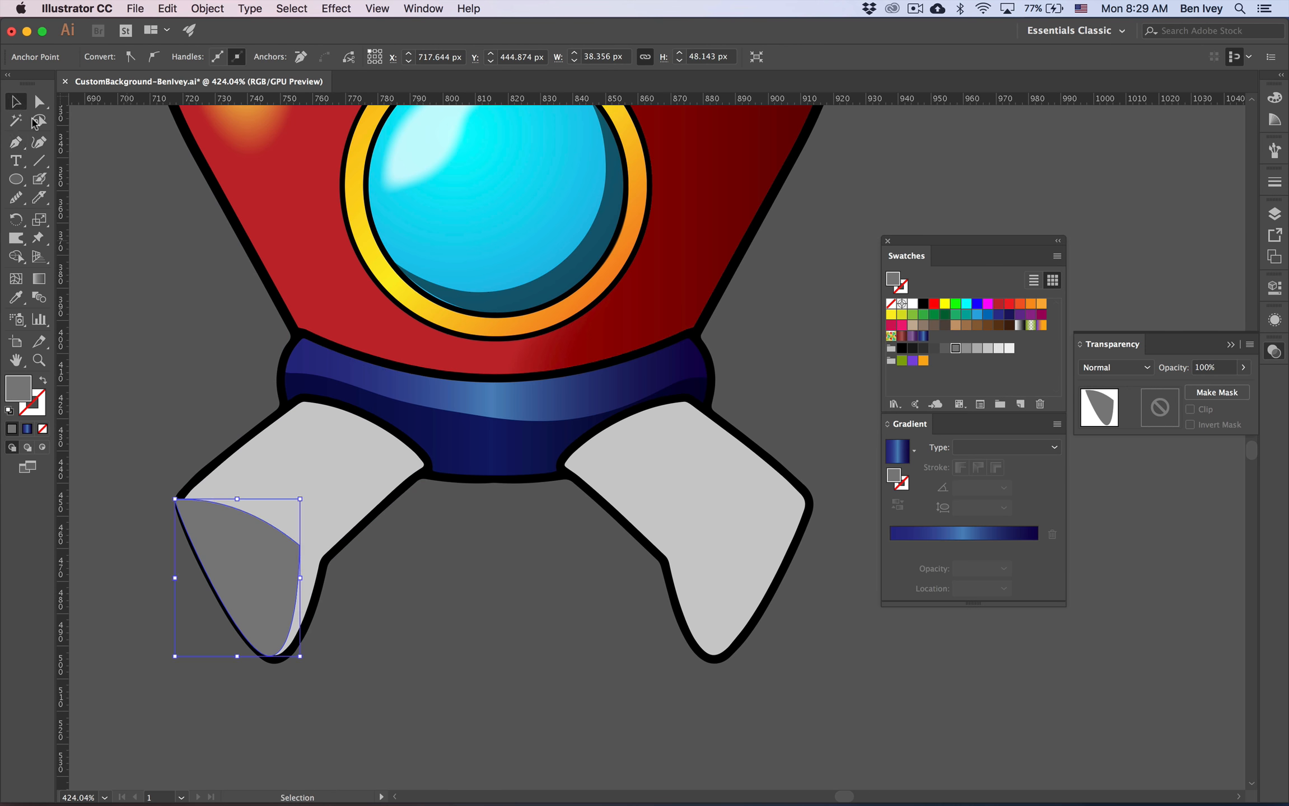
- Trim the gray tip shape to the left fin's outline by removing the overhanging part with Shape Builder
shift+click(337, 529)
key(shift+m)
alt+click(205, 566)
key(v)
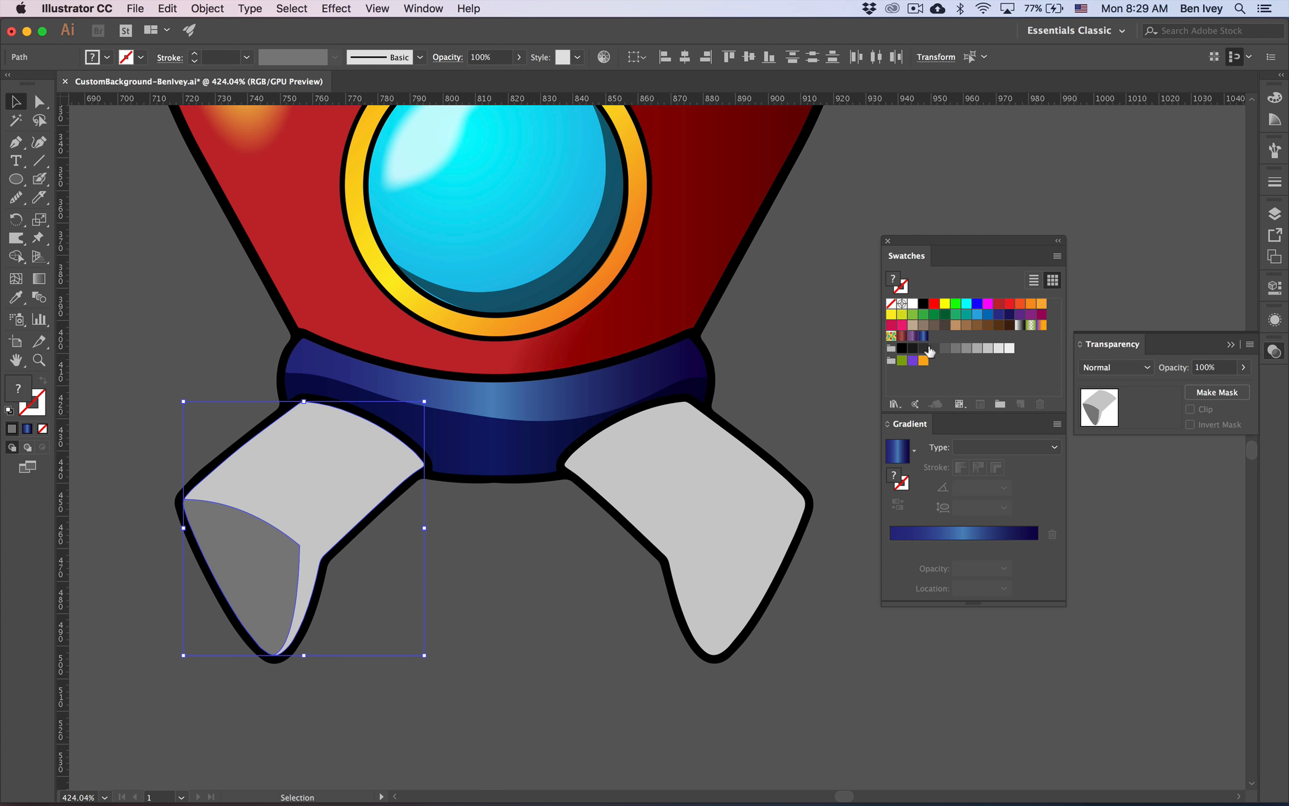
- Fill only the left fin's tip shape with the white-to-black linear gradient swatch and angle it downward at about -71°
click(1019, 327)
key(super+z)
click(143, 483)
click(238, 565)
click(1019, 326)
click(39, 279)
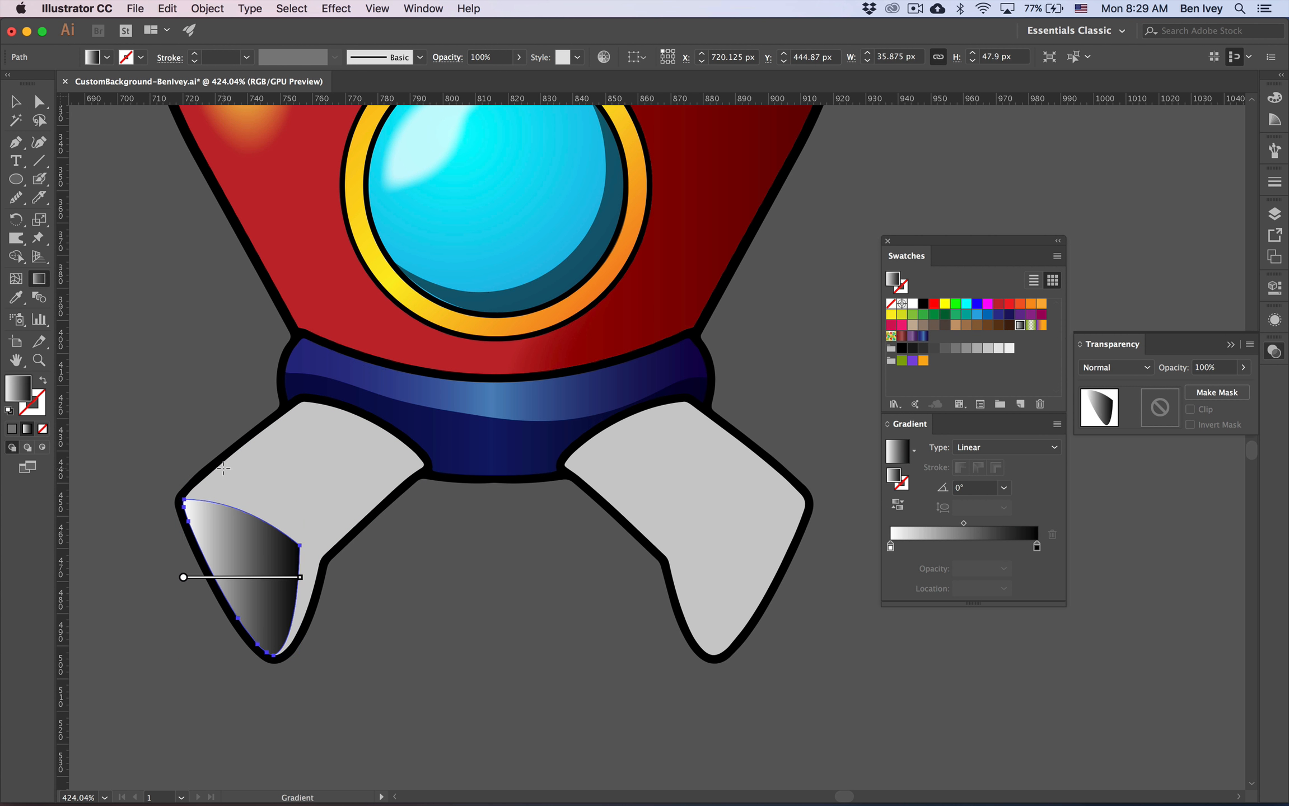
drag(219, 470, 320, 755)
key(super+shift+a)
- Duplicate the gradient tip shape onto the right fin and reflect the copy horizontally to fit it
click(17, 103)
click(259, 569)
right_click(647, 582)
drag(258, 570, 742, 562)
mouse_move(702, 712)
click(848, 715)
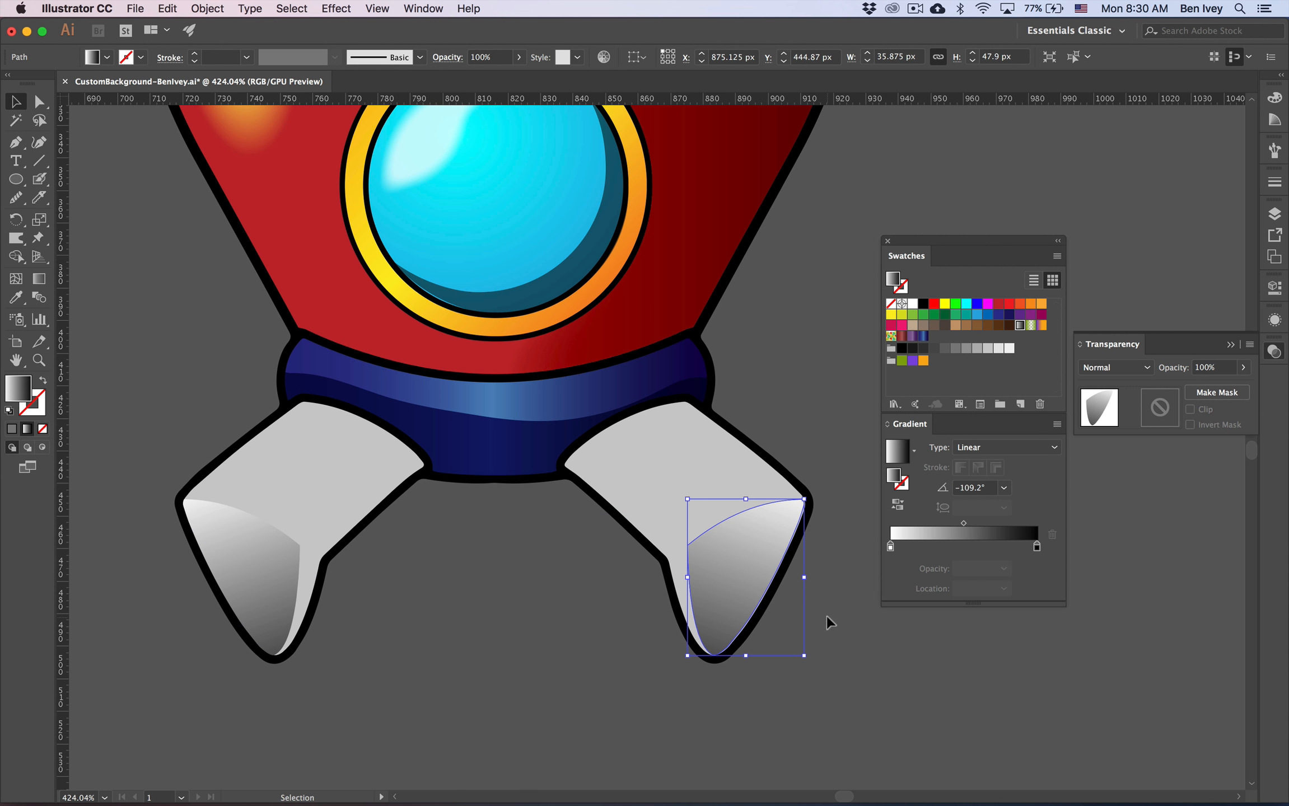
- Set the gradient tip shapes on both fins to Multiply blending
click(510, 538)
click(246, 560)
shift+click(699, 541)
click(1114, 368)
click(1107, 424)
click(531, 568)
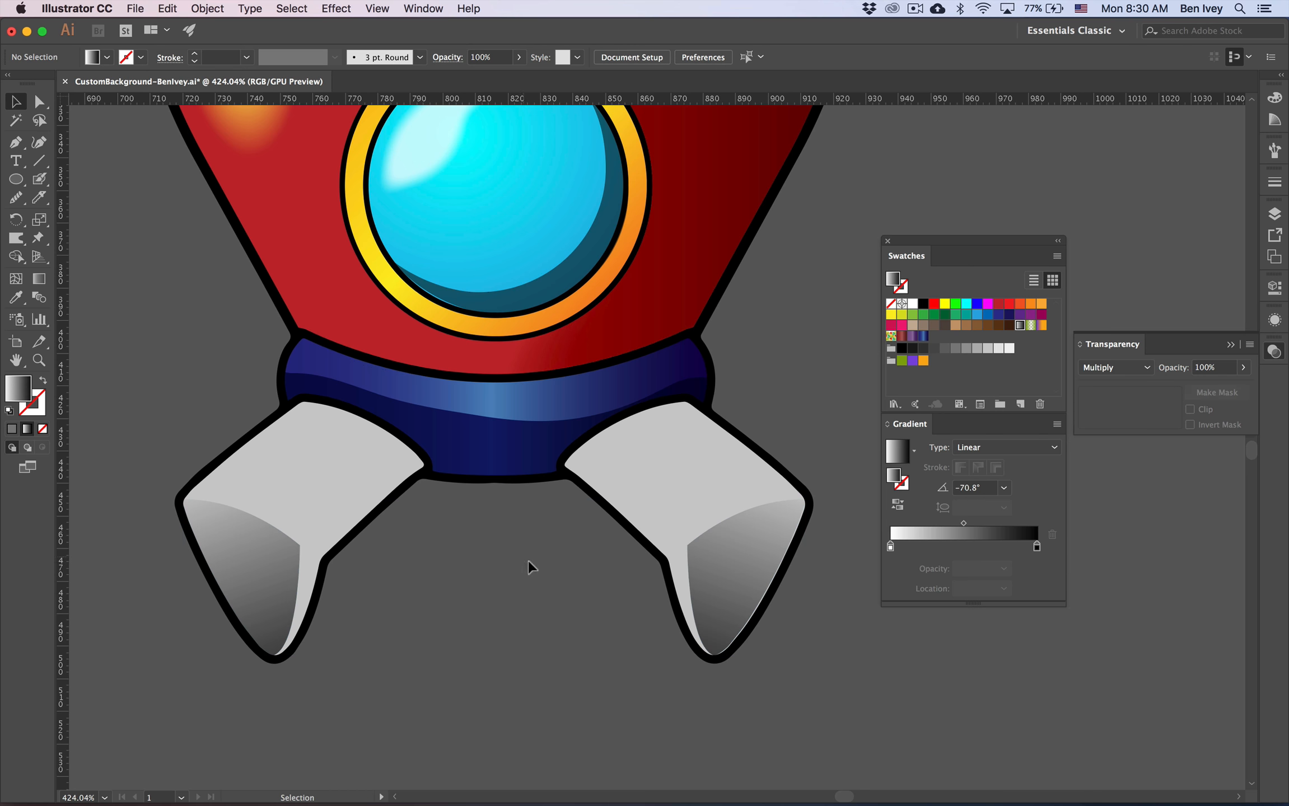
- Draw a closed V-shaped highlight with curved upper edges along the left fin's inner crease with the Pen tool
click(16, 147)
click(195, 487)
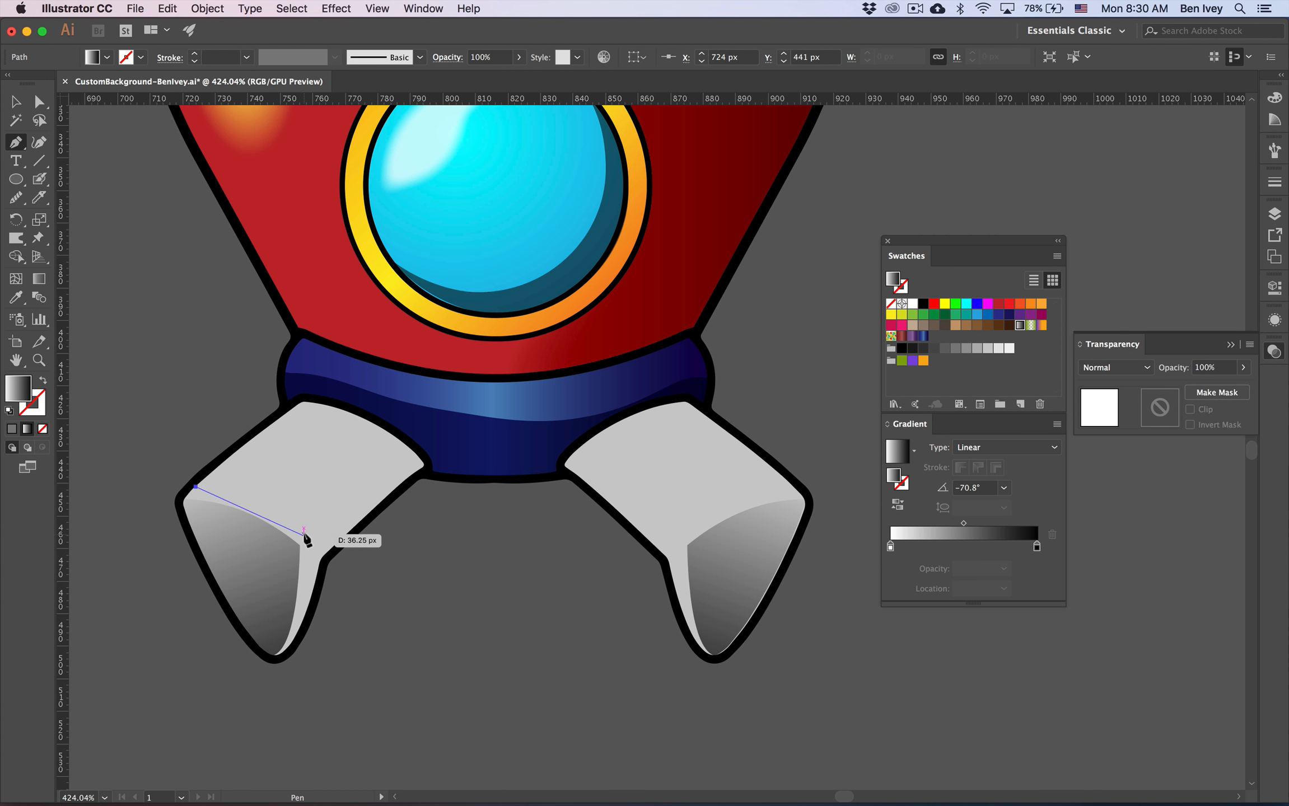
click(303, 532)
click(398, 454)
click(306, 549)
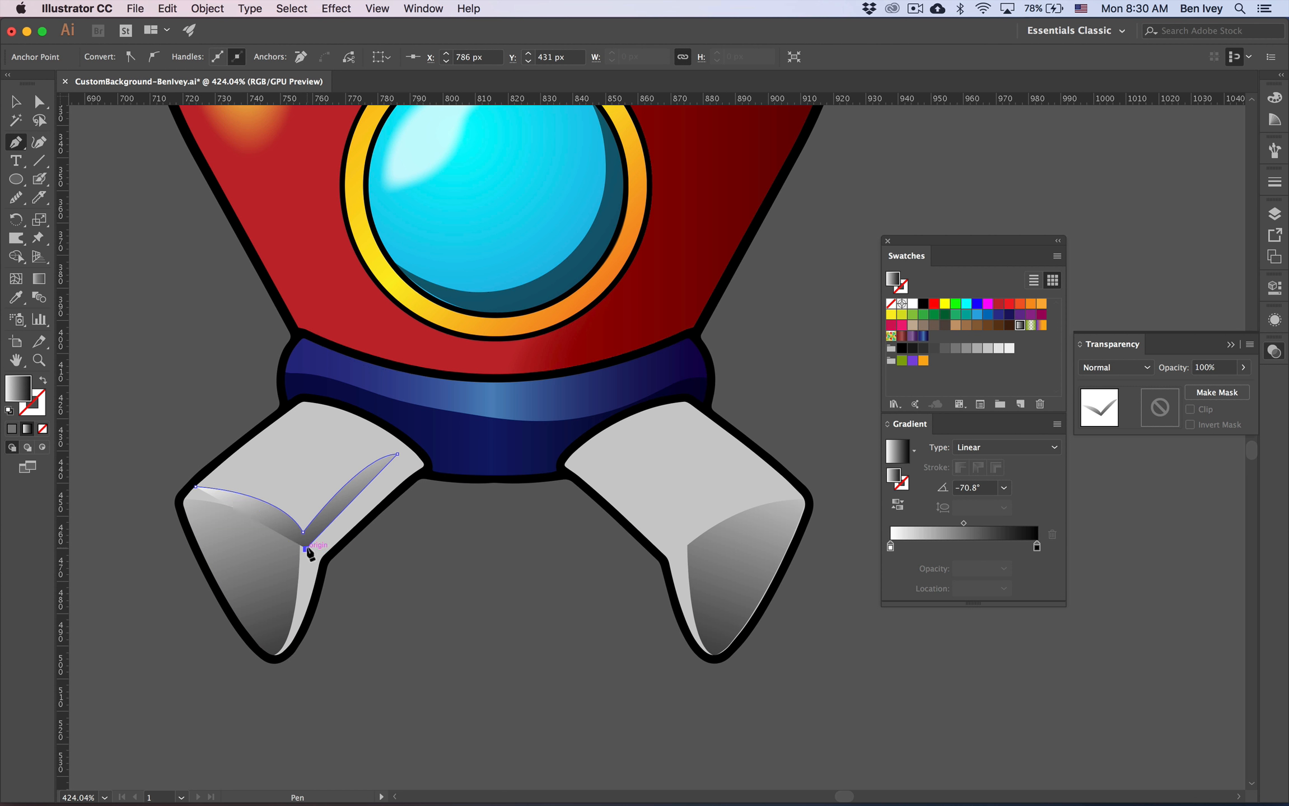
drag(196, 487, 107, 464)
- Fill the left fin's V-shaped highlight with orange and set its blending mode to Screen
click(15, 101)
click(1009, 349)
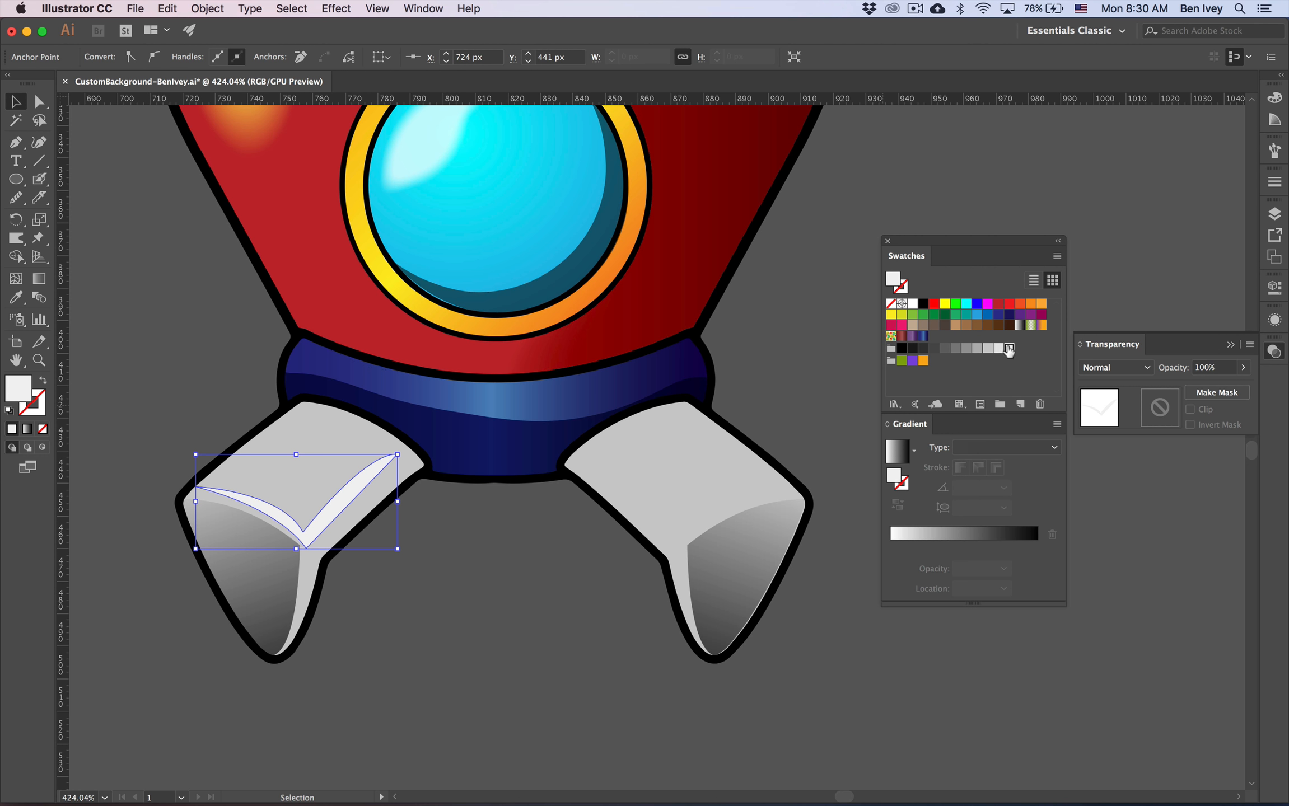
click(1129, 370)
click(926, 365)
click(925, 362)
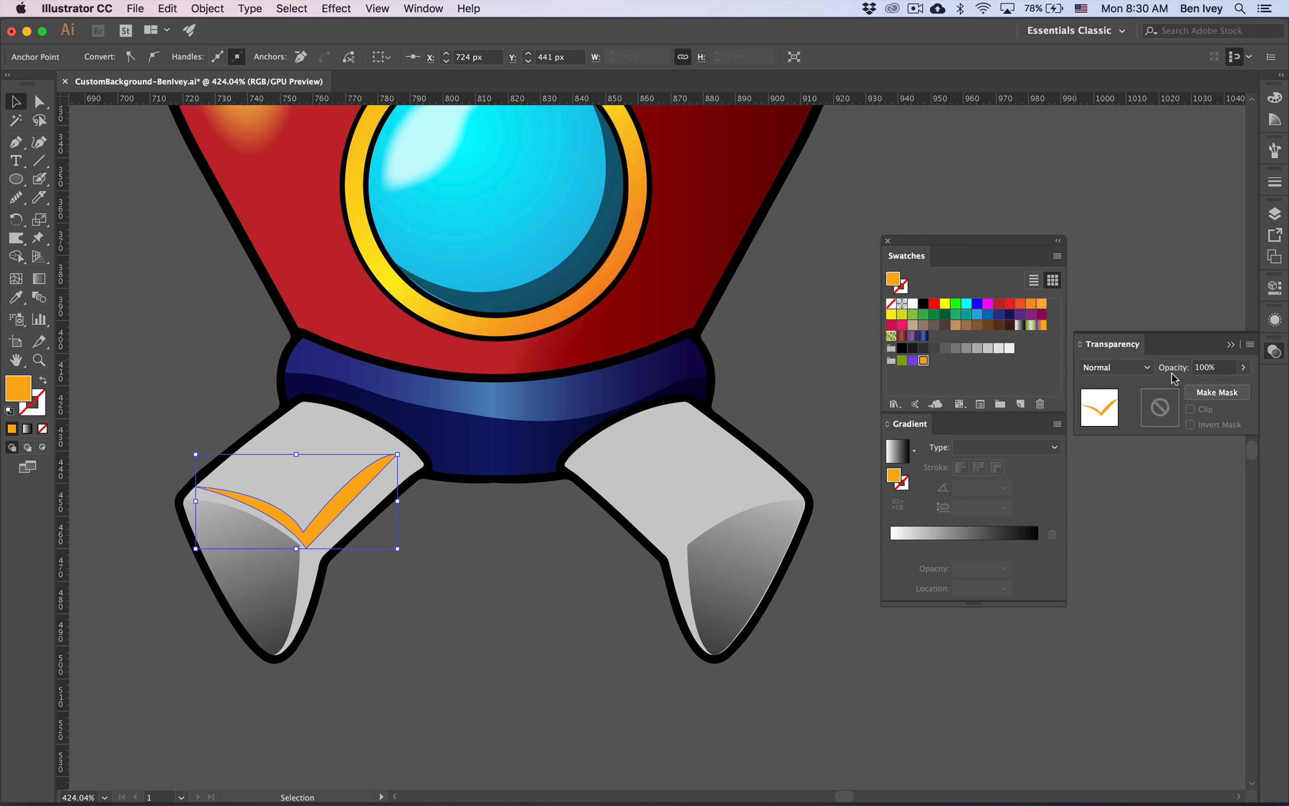
click(1131, 369)
click(1128, 471)
- Duplicate the V-shaped highlight onto the right fin and reflect the copy horizontally
click(457, 518)
click(328, 480)
click(332, 519)
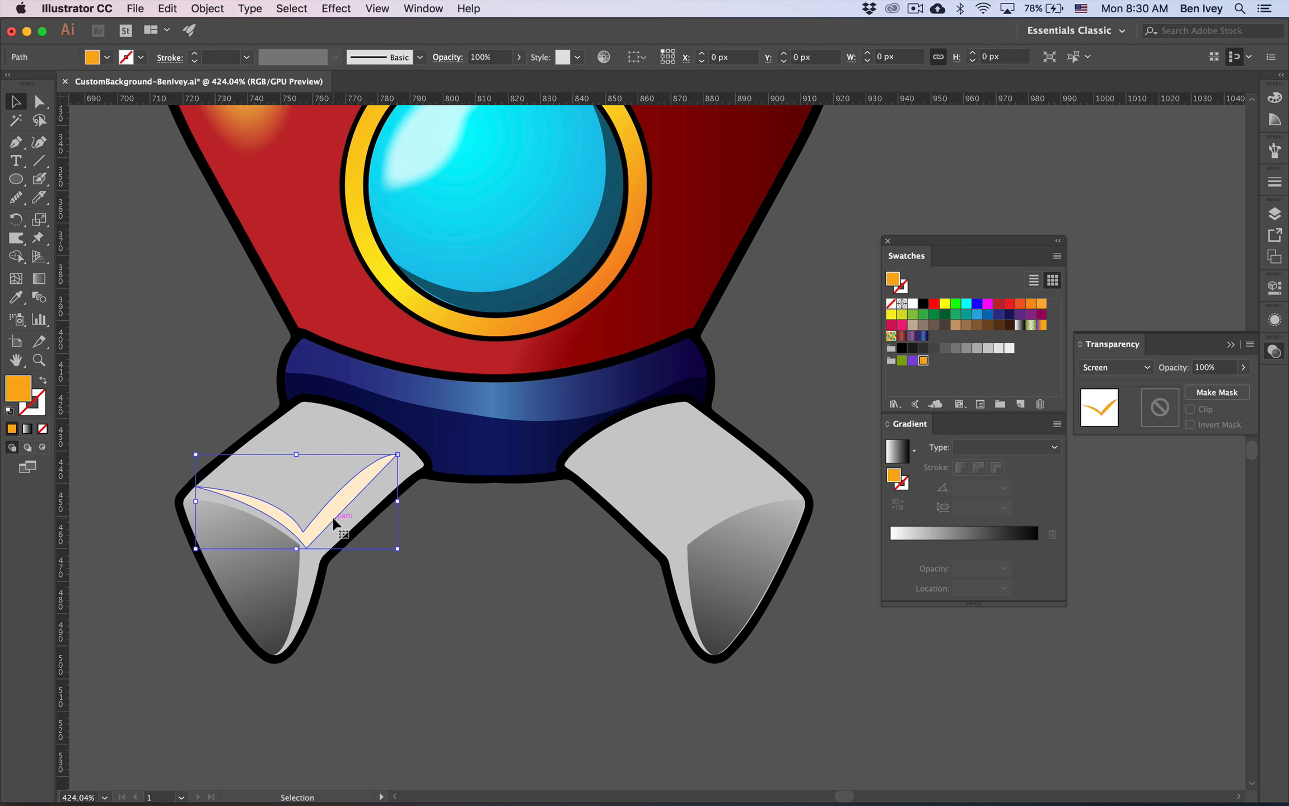
right_click(652, 539)
drag(333, 519, 657, 519)
mouse_move(722, 714)
click(854, 710)
key(Return)
click(560, 672)
- Fill the shadow shape on the rocket's nose cone with a white-to-black linear gradient
scroll(531, 667, down, 10)
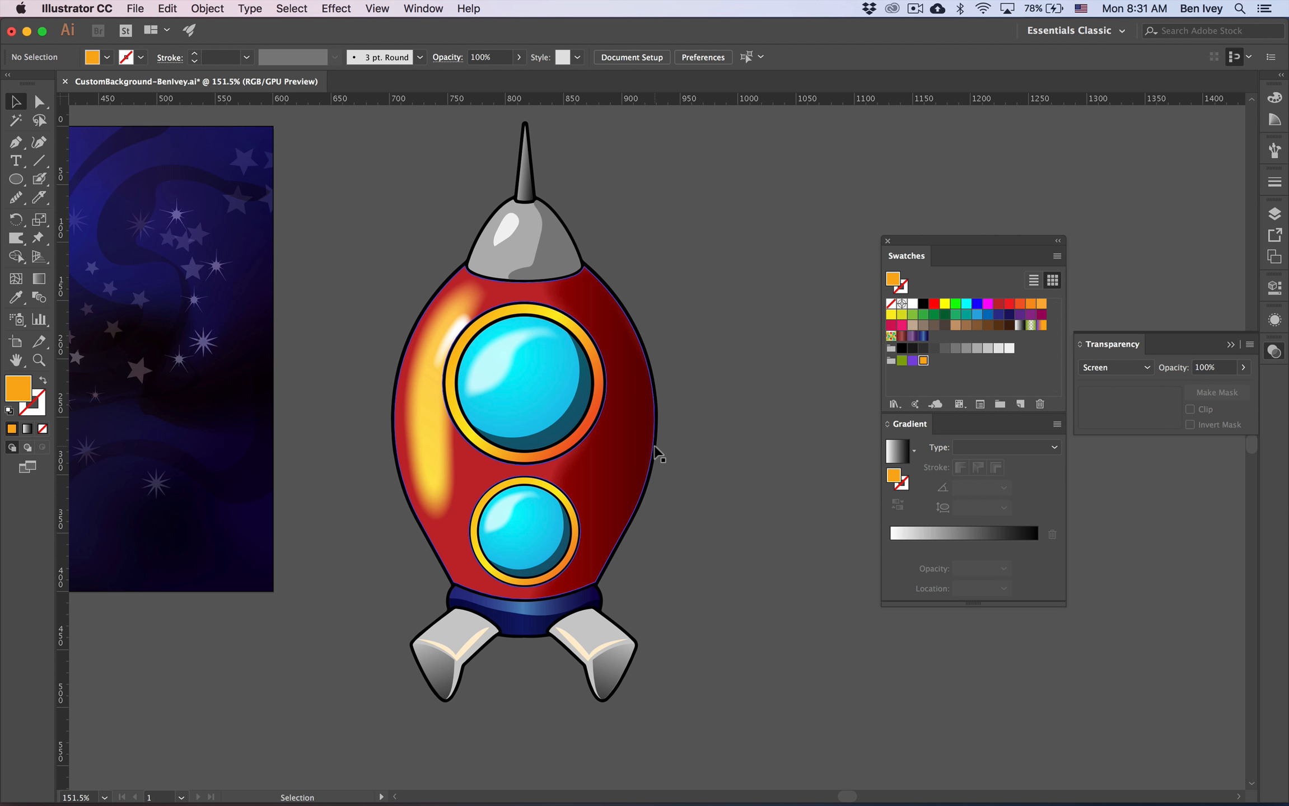
scroll(557, 191, up, 5)
click(556, 339)
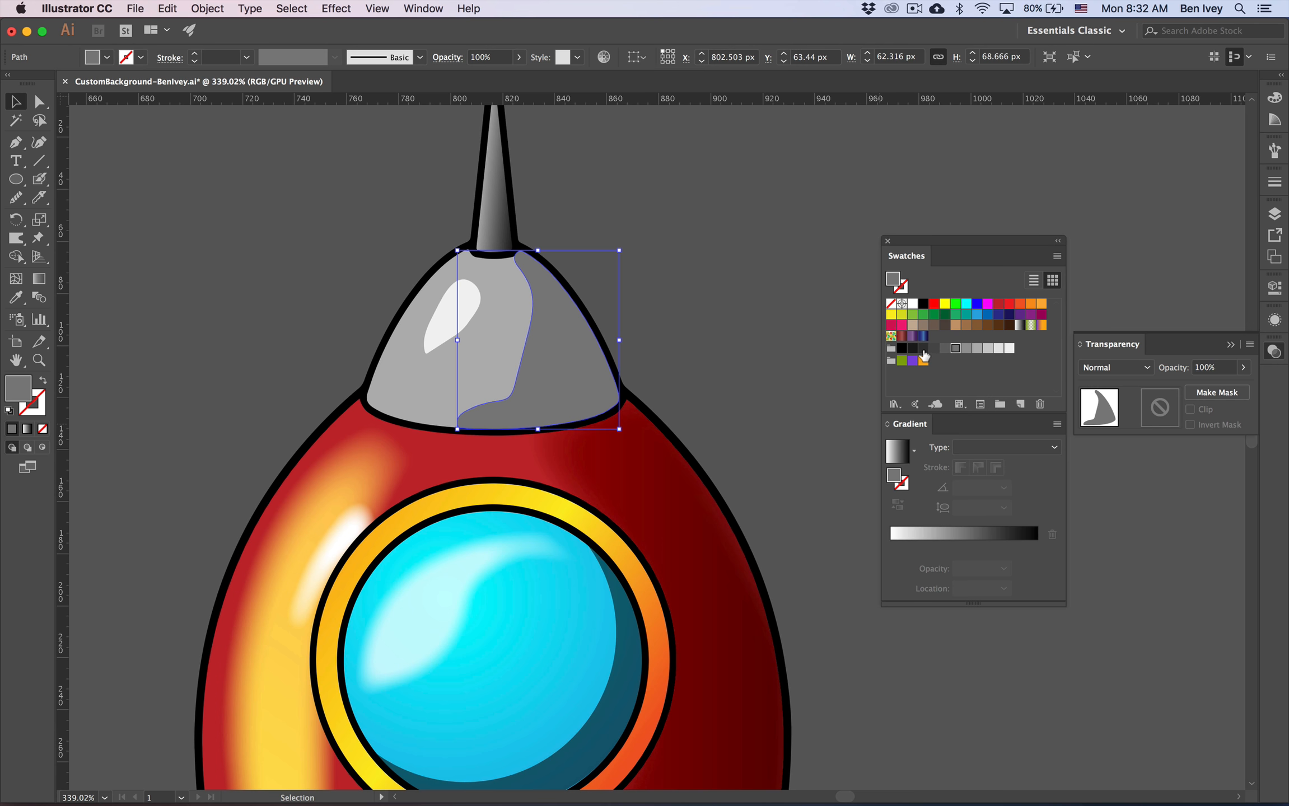
click(924, 348)
click(934, 348)
click(38, 279)
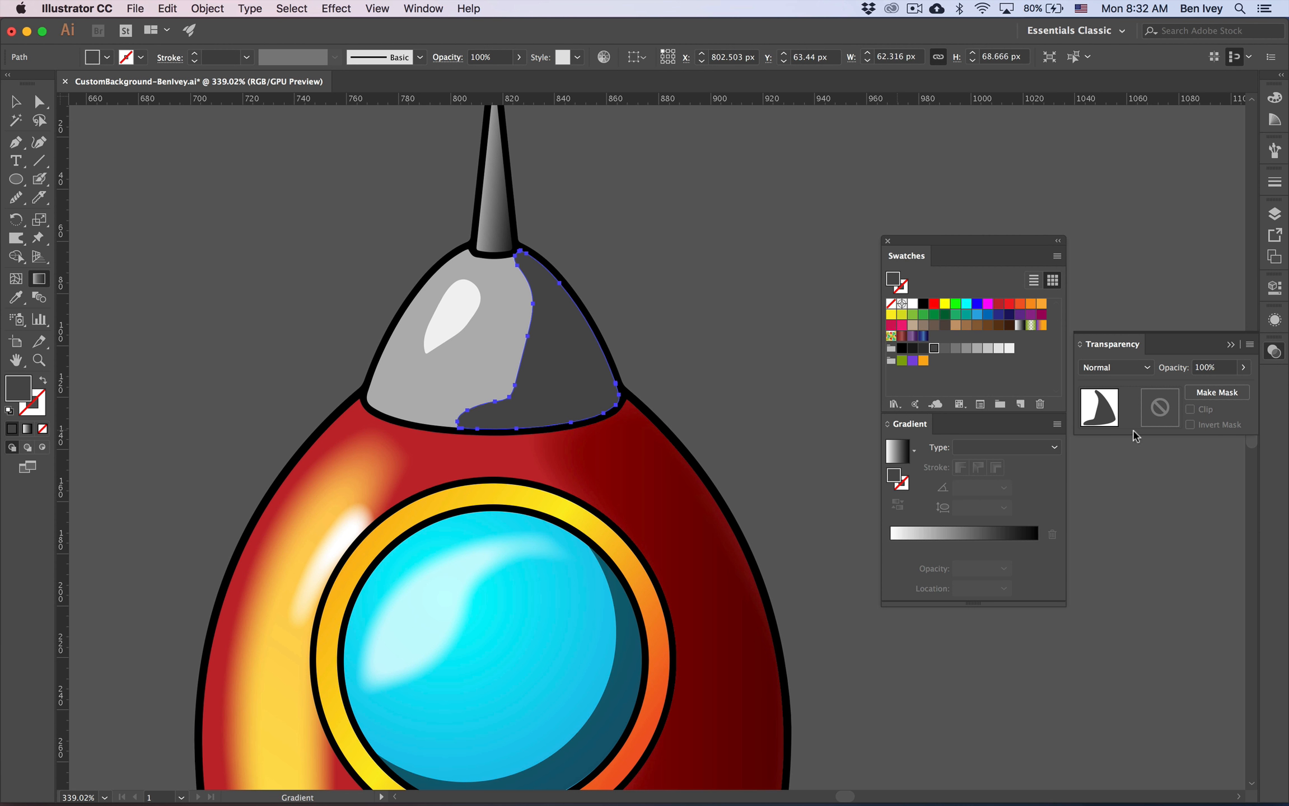
click(484, 301)
- Set the nose cone's gradient shadow to Darken blending
click(15, 102)
click(658, 359)
click(597, 366)
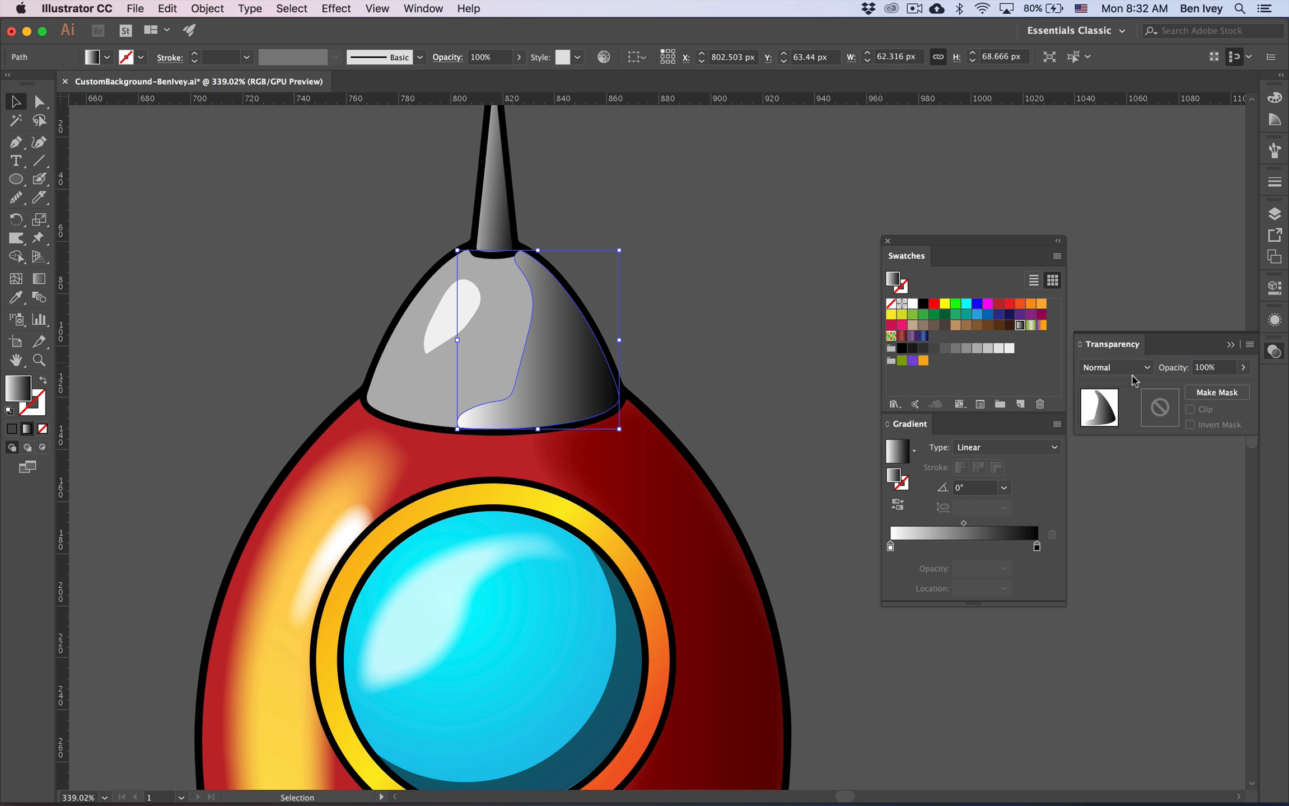
click(1117, 367)
click(1111, 395)
click(686, 243)
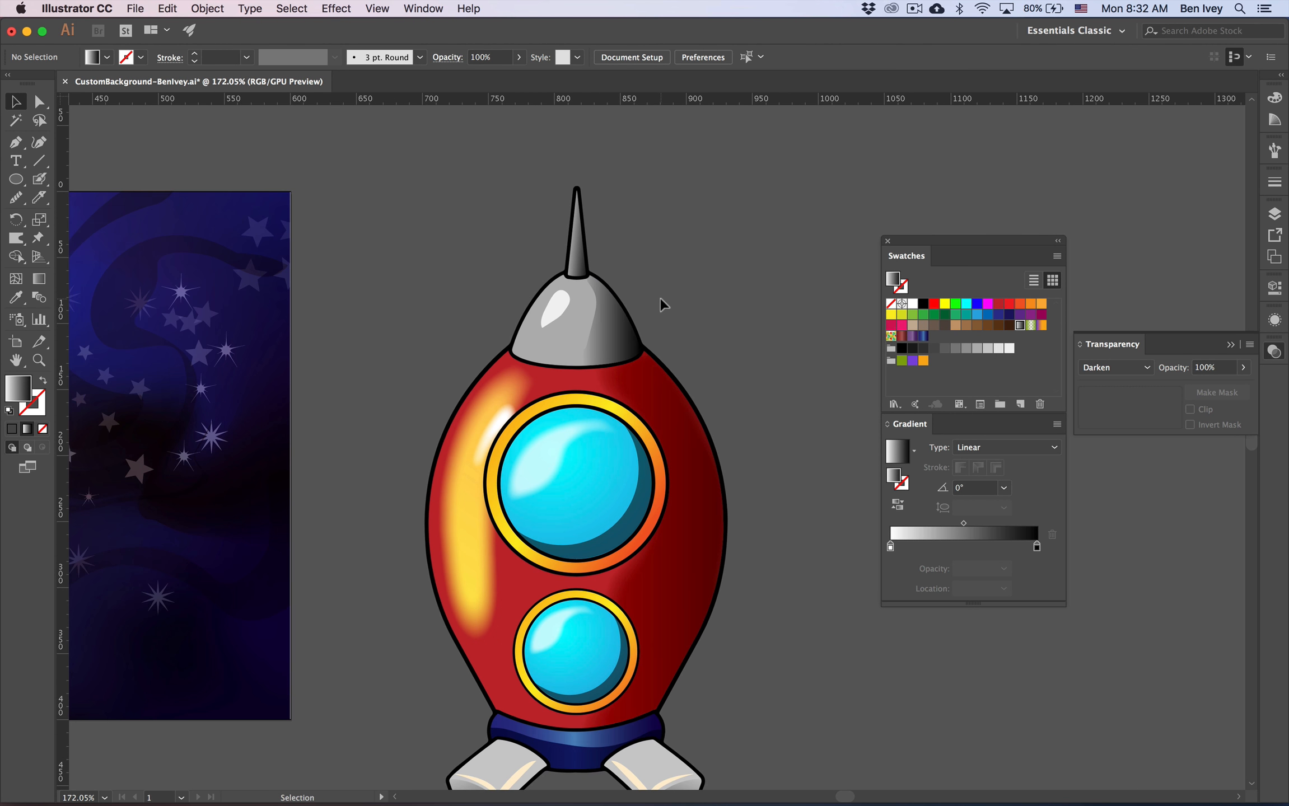
- Select all the parts of the rocket and group them
scroll(652, 298, up, 3)
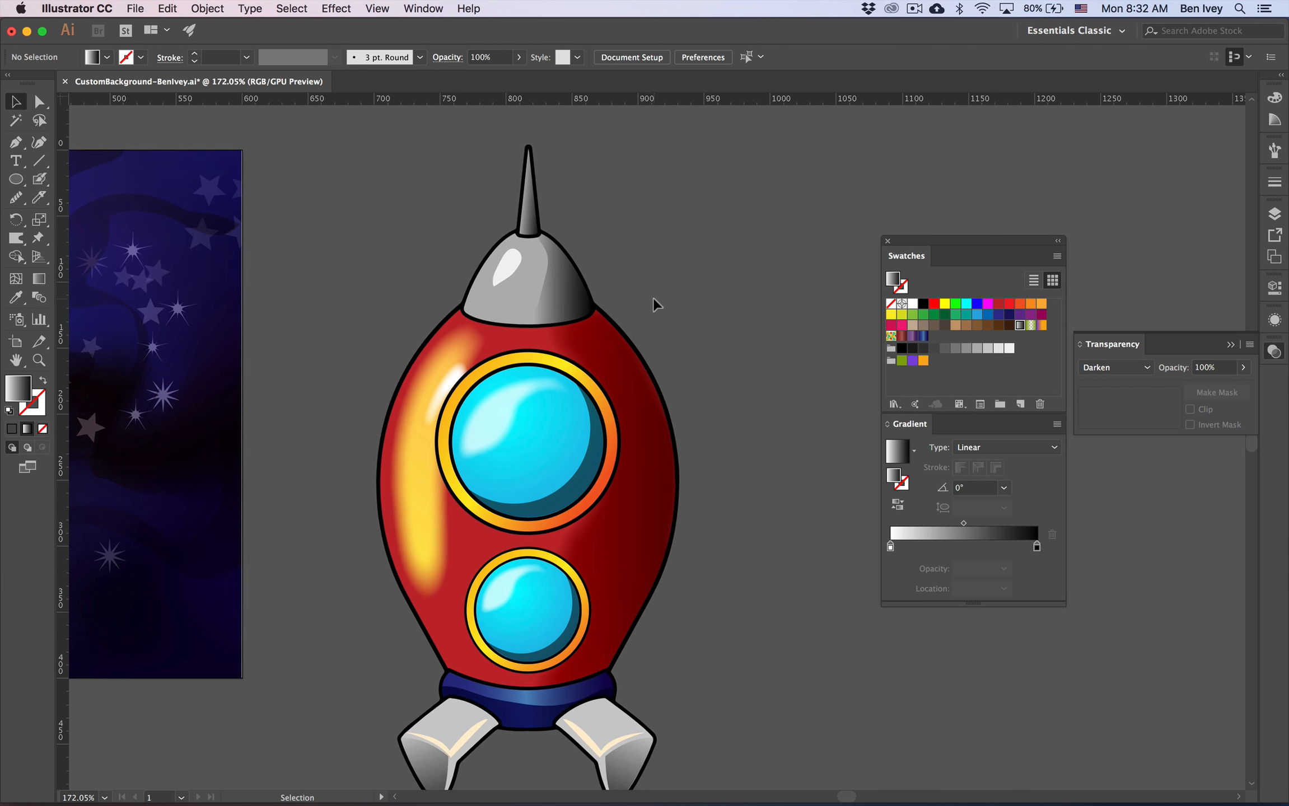
scroll(736, 223, up, 2)
scroll(737, 223, right, 2)
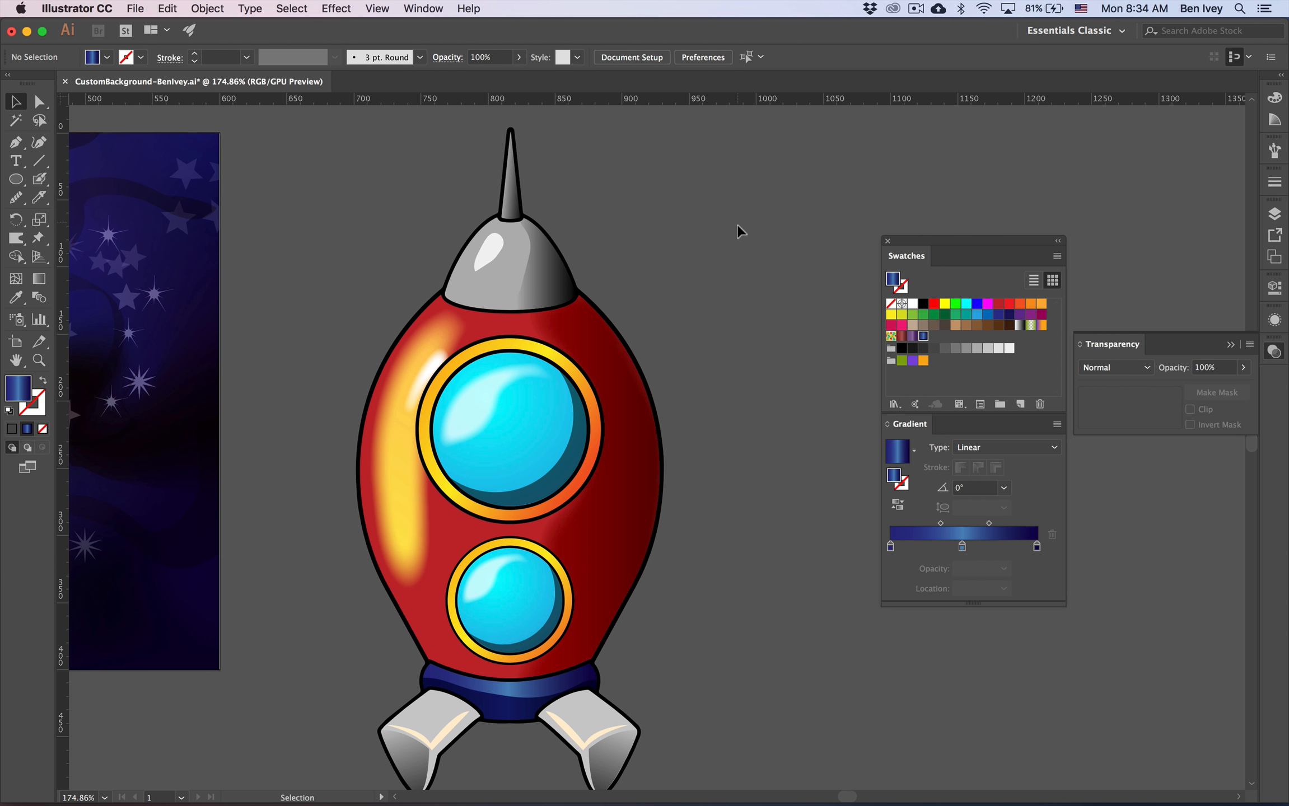
scroll(298, 205, down, 1)
scroll(298, 205, left, 1)
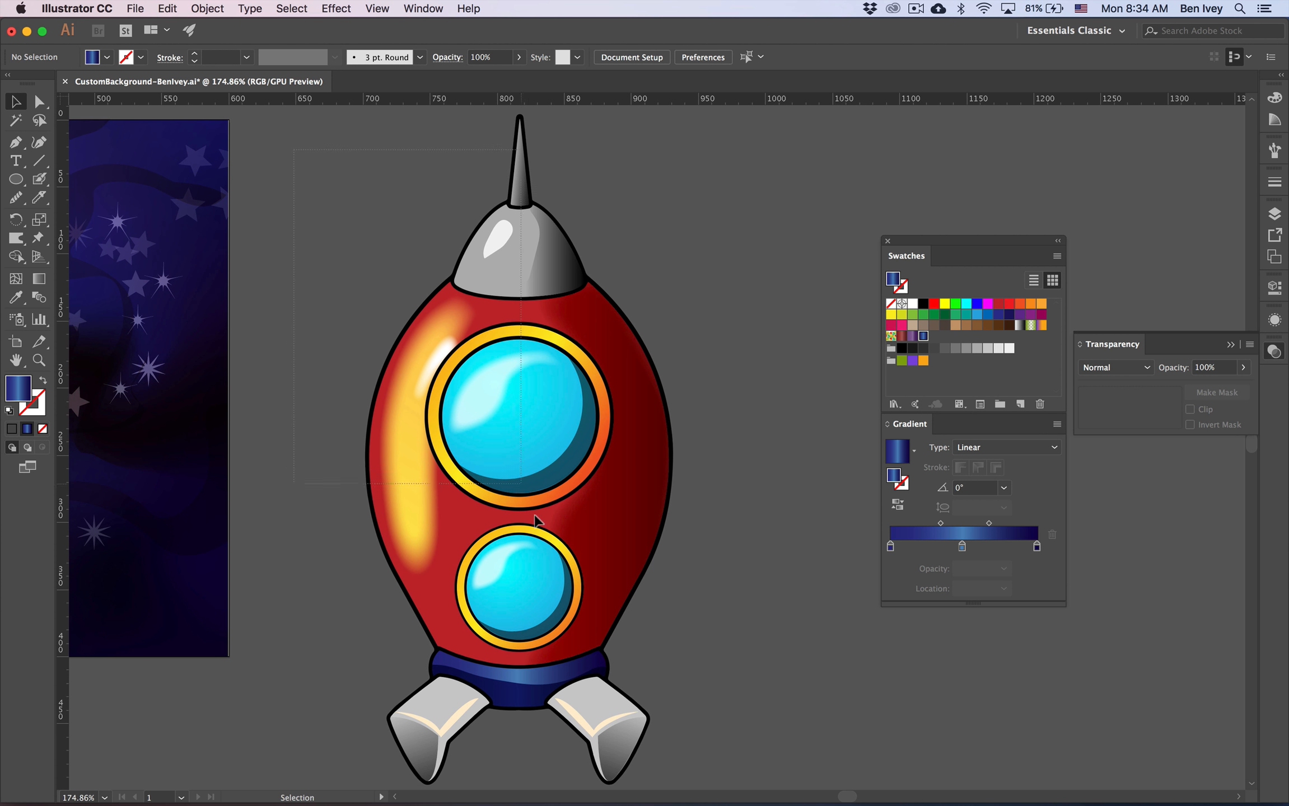
key(super+a)
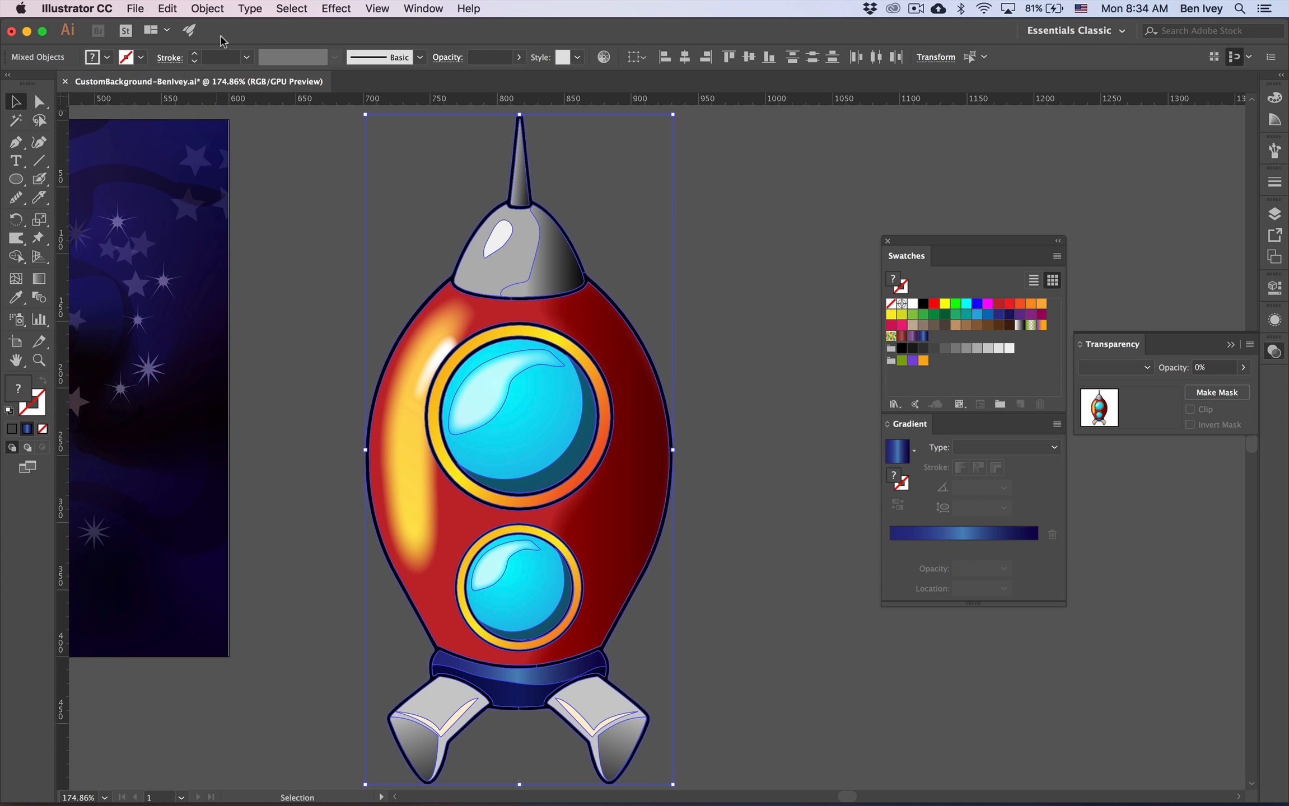
click(207, 8)
click(211, 66)
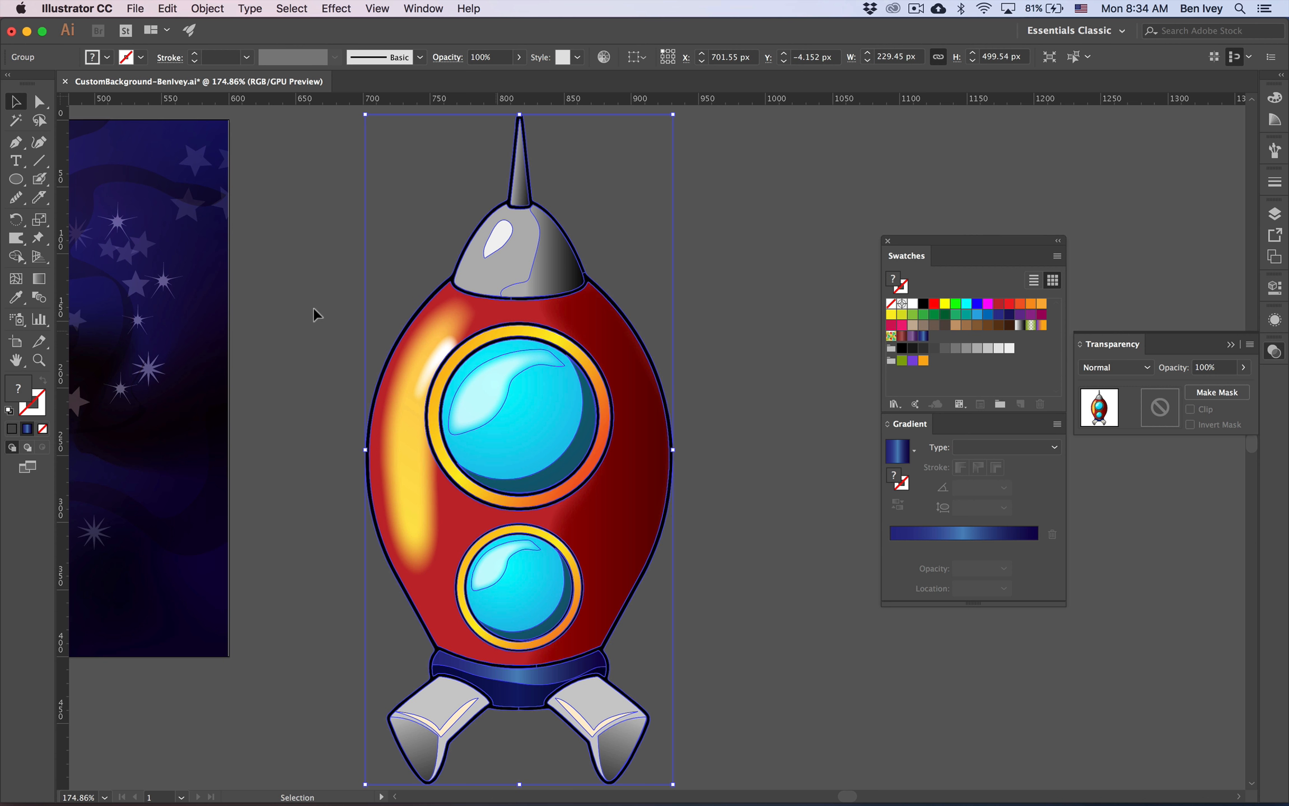
- Move the grouped rocket onto the right part of the artboard and scale it to about 161 by 351 px
drag(613, 374, 402, 353)
scroll(402, 353, left, 10)
scroll(402, 352, up, 1)
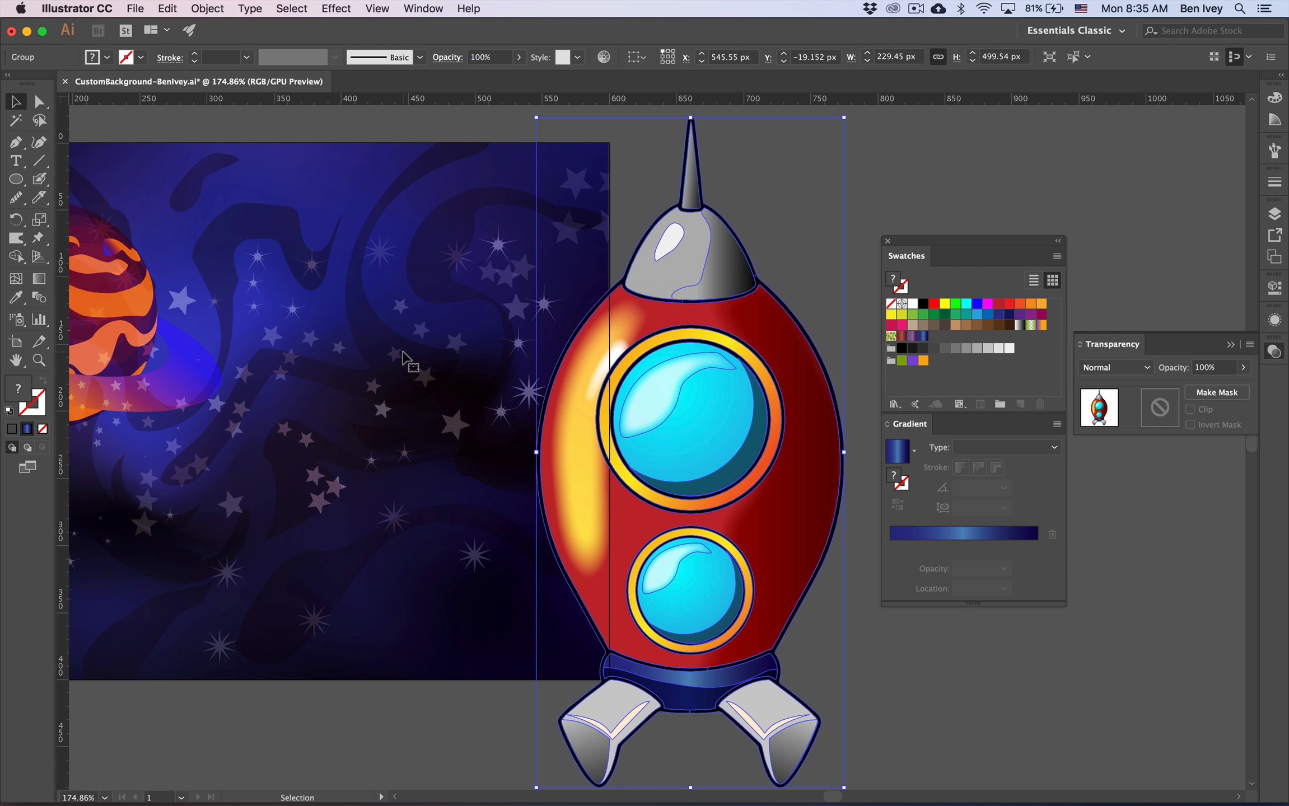
drag(535, 456, 628, 456)
drag(717, 482, 462, 448)
scroll(462, 448, left, 5)
scroll(462, 448, down, 1)
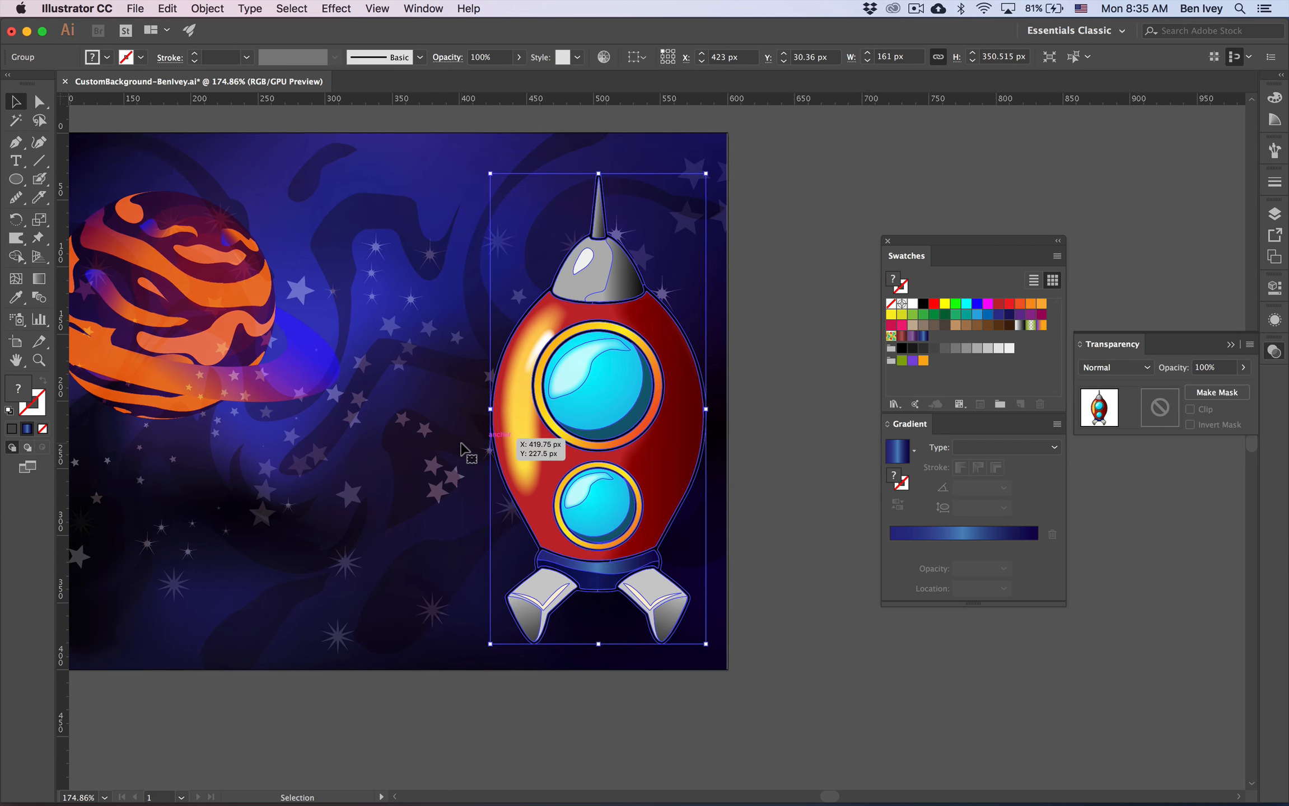
- Scale the rocket to about 119 by 259 px, tilt it clockwise, and place it to the right of the planet
drag(768, 171, 711, 293)
drag(672, 426, 583, 386)
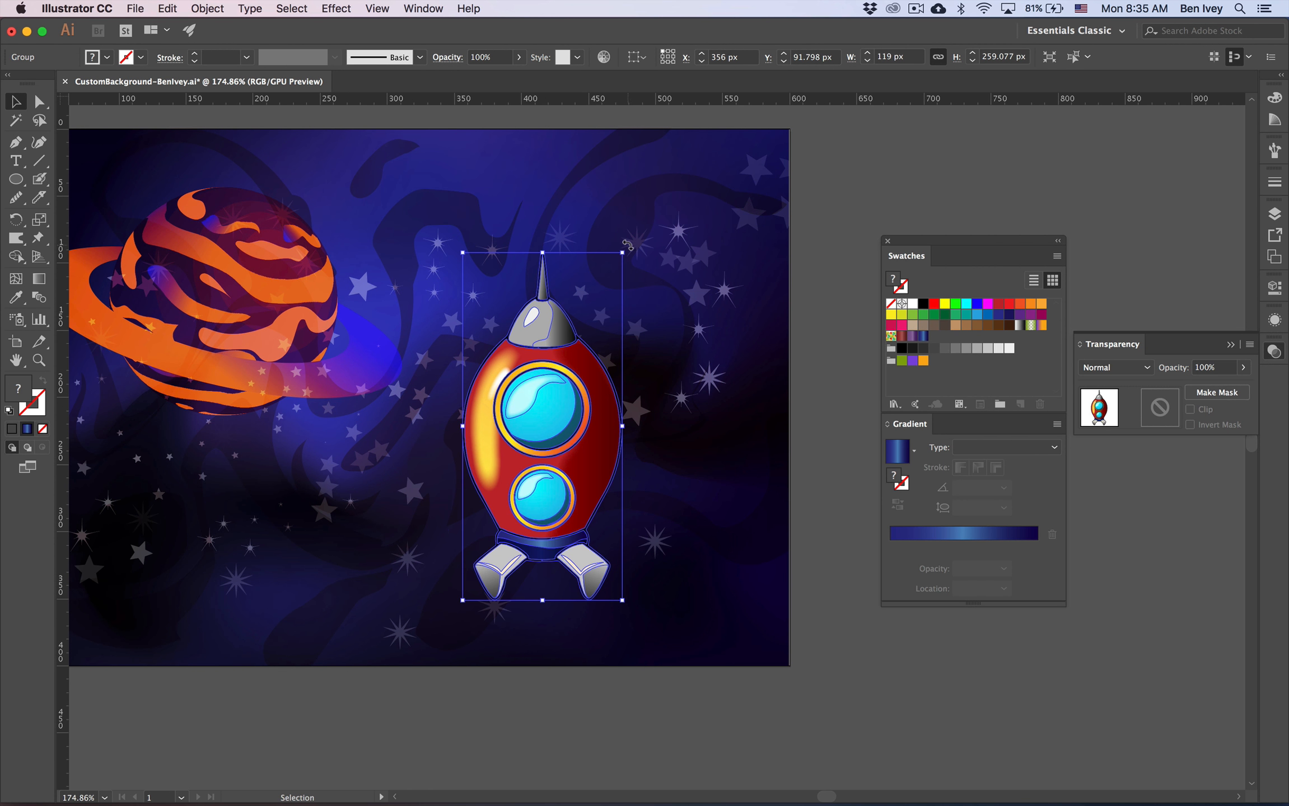
drag(627, 244, 715, 327)
drag(585, 395, 576, 367)
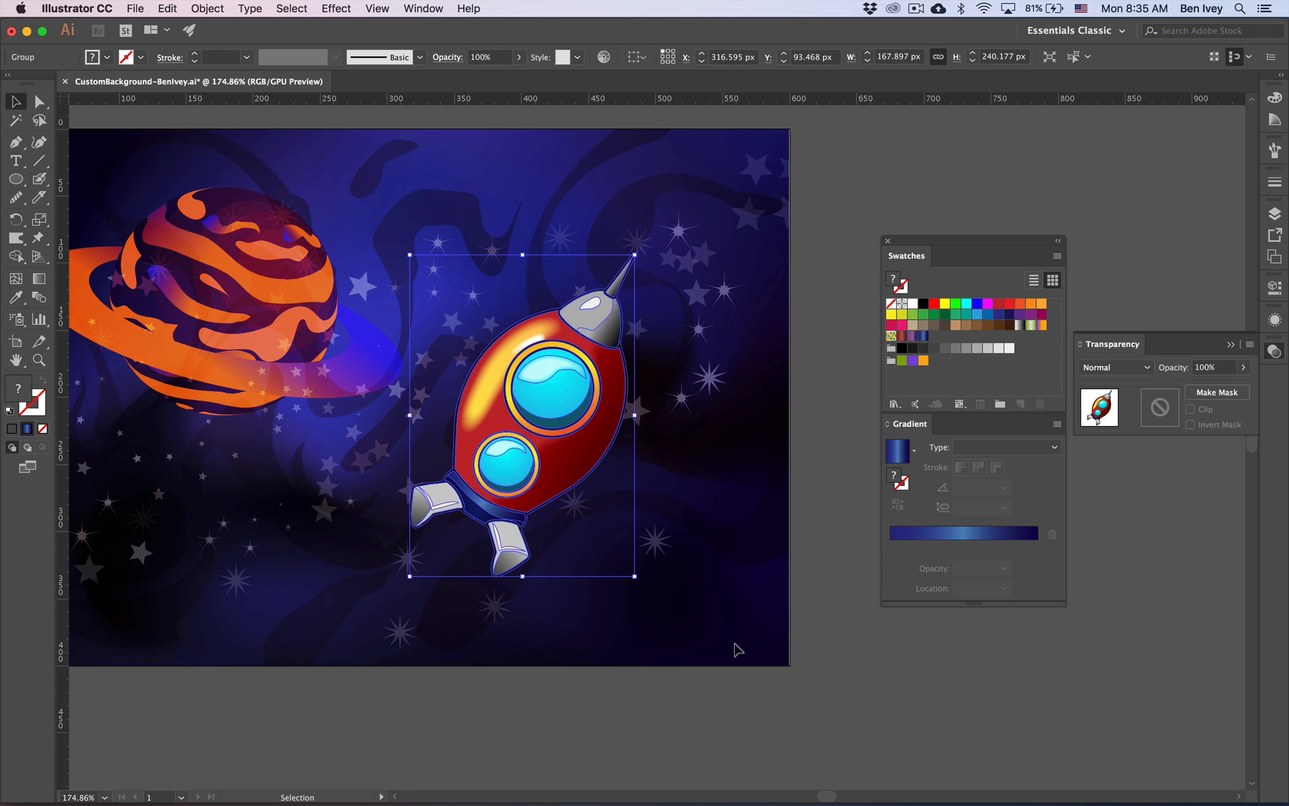
click(744, 645)
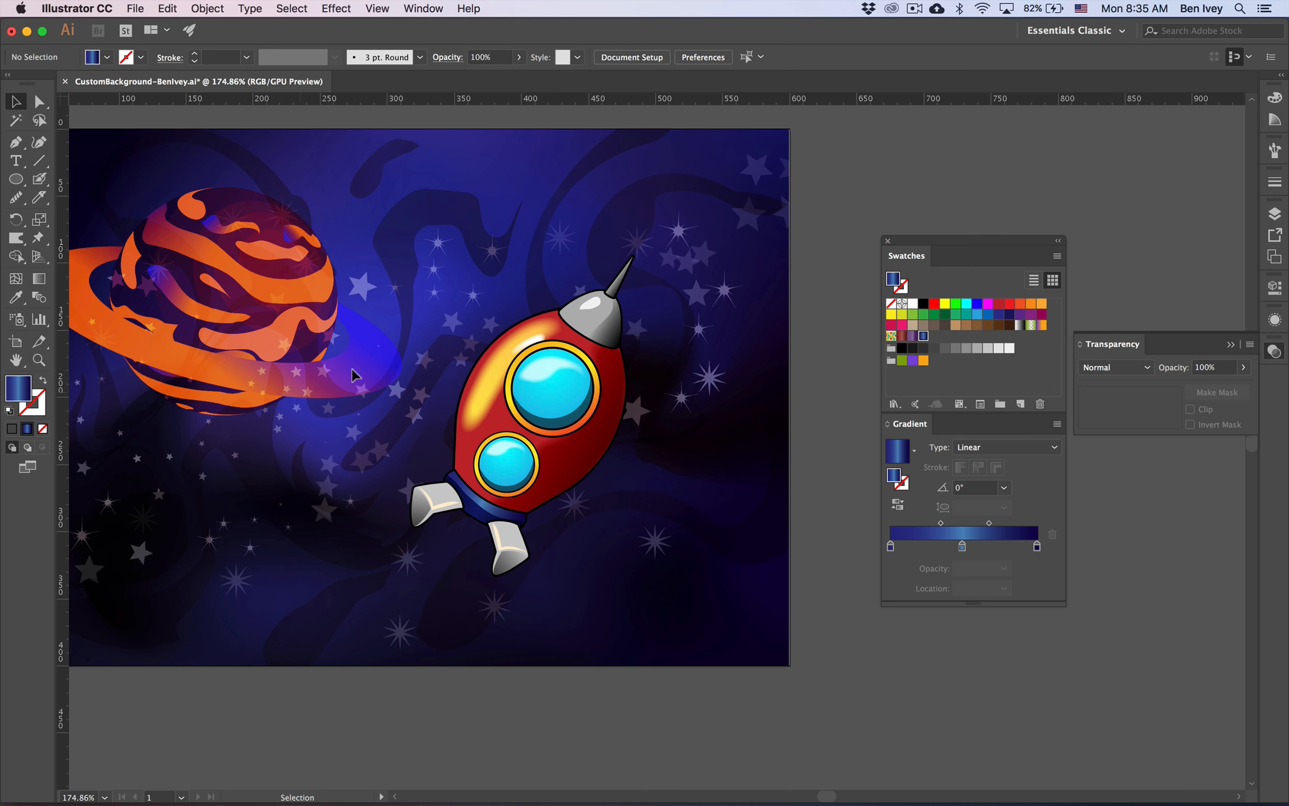
- Draw an ellipse about 35 by 28 px below the rocket's base, between the two fins
scroll(466, 577, down, 1)
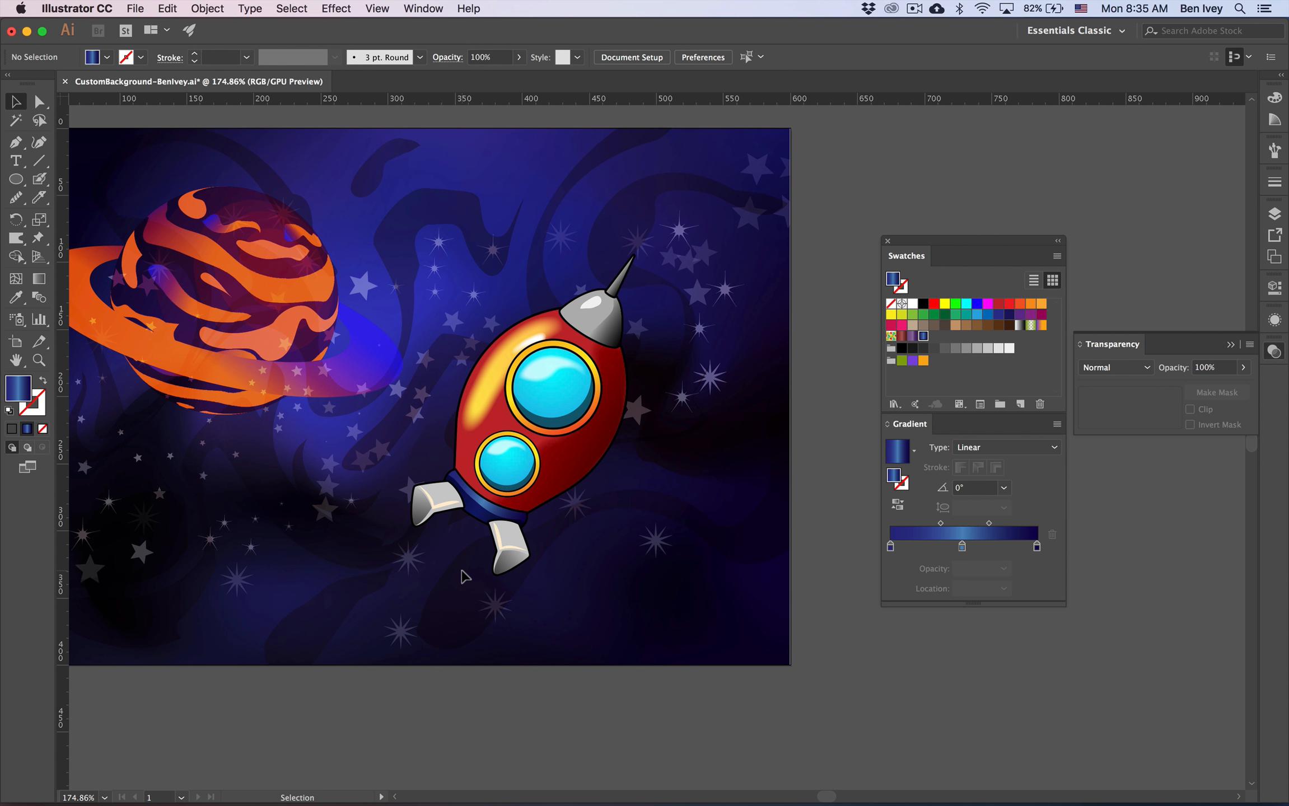
scroll(458, 577, up, 5)
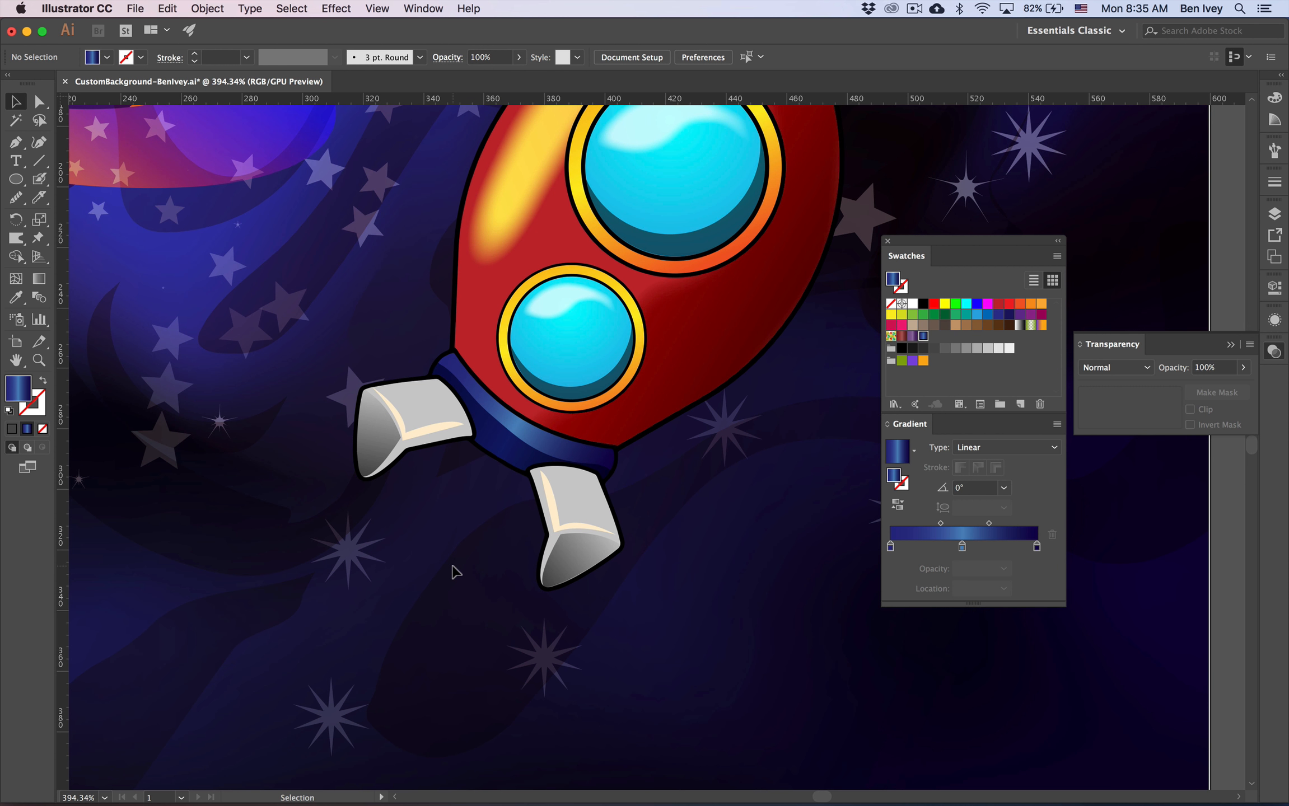
scroll(121, 308, down, 3)
scroll(121, 308, right, 3)
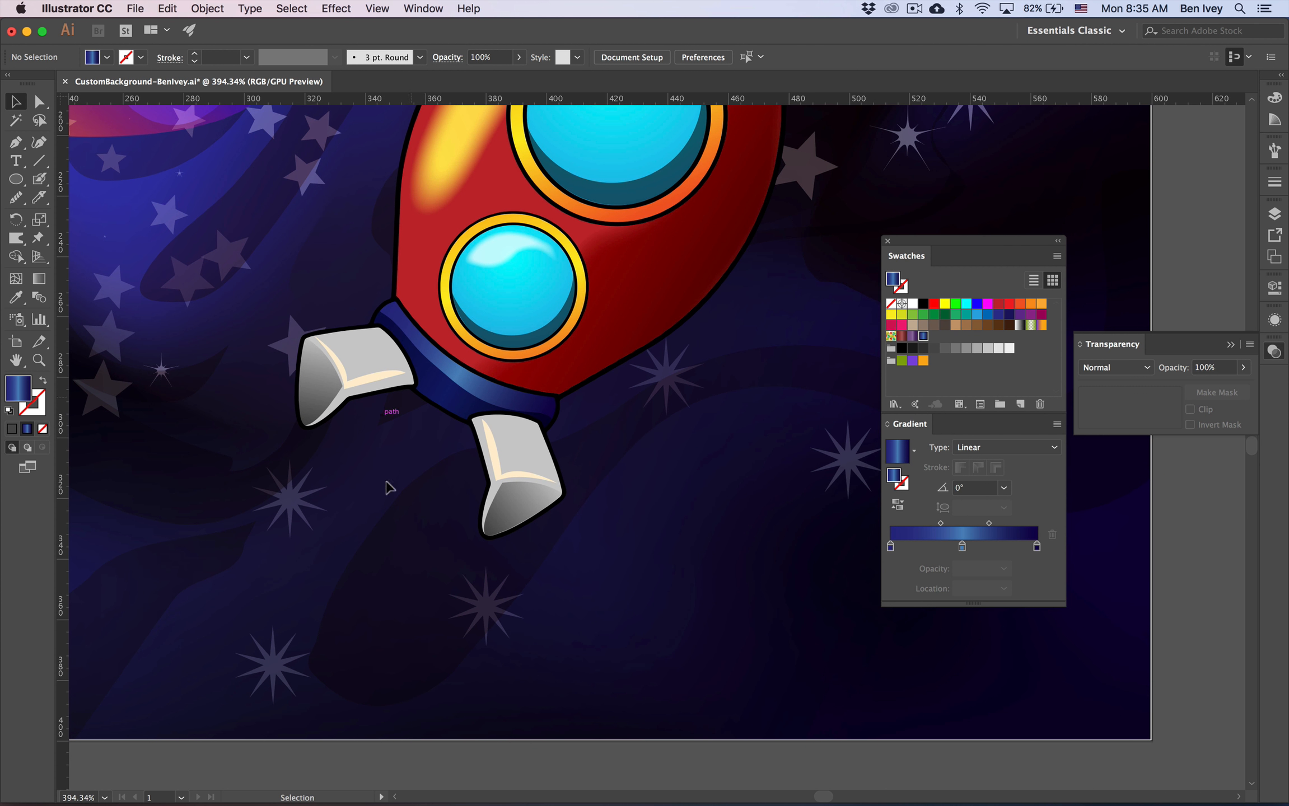
click(16, 180)
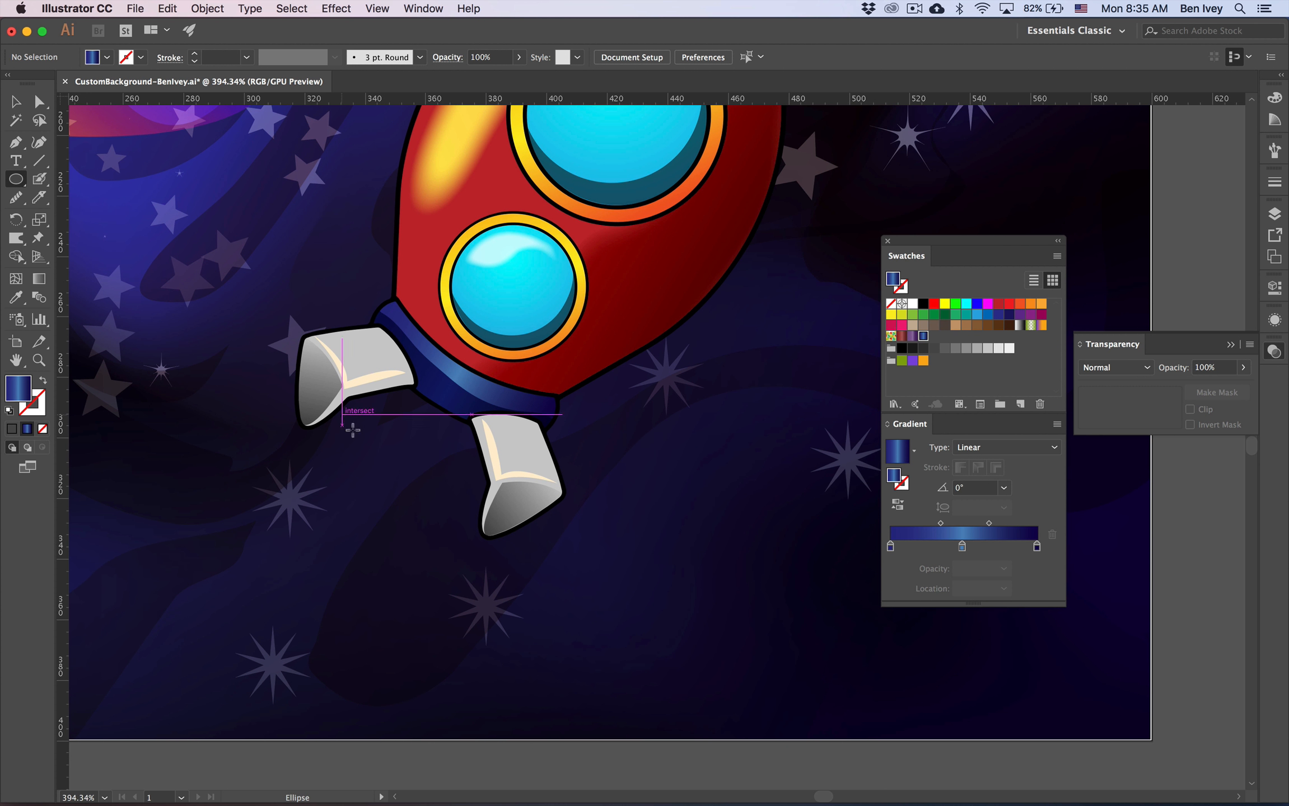
drag(356, 436, 462, 520)
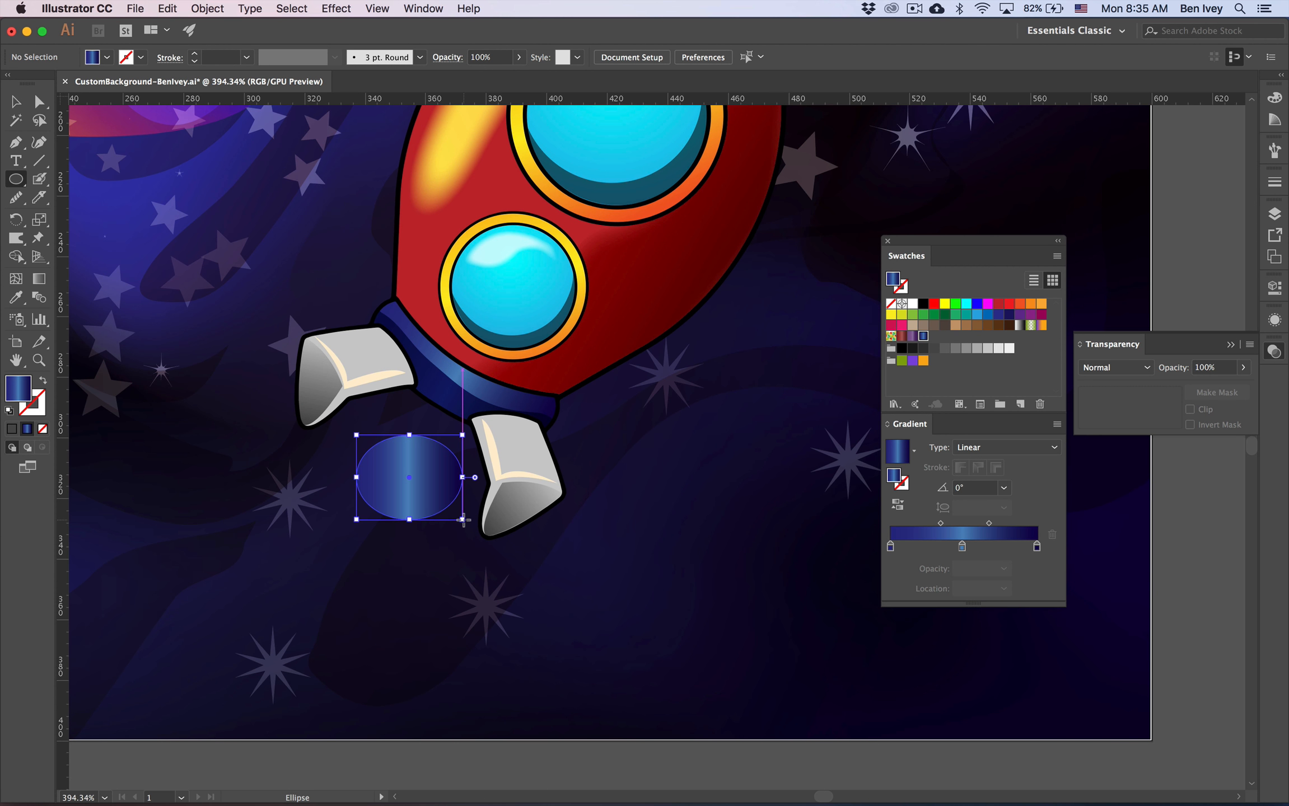
- Fill the ellipse with the purple-to-orange gradient swatch, change its type to Radial, and shift the middle orange stop outward
click(1041, 327)
click(970, 446)
click(985, 461)
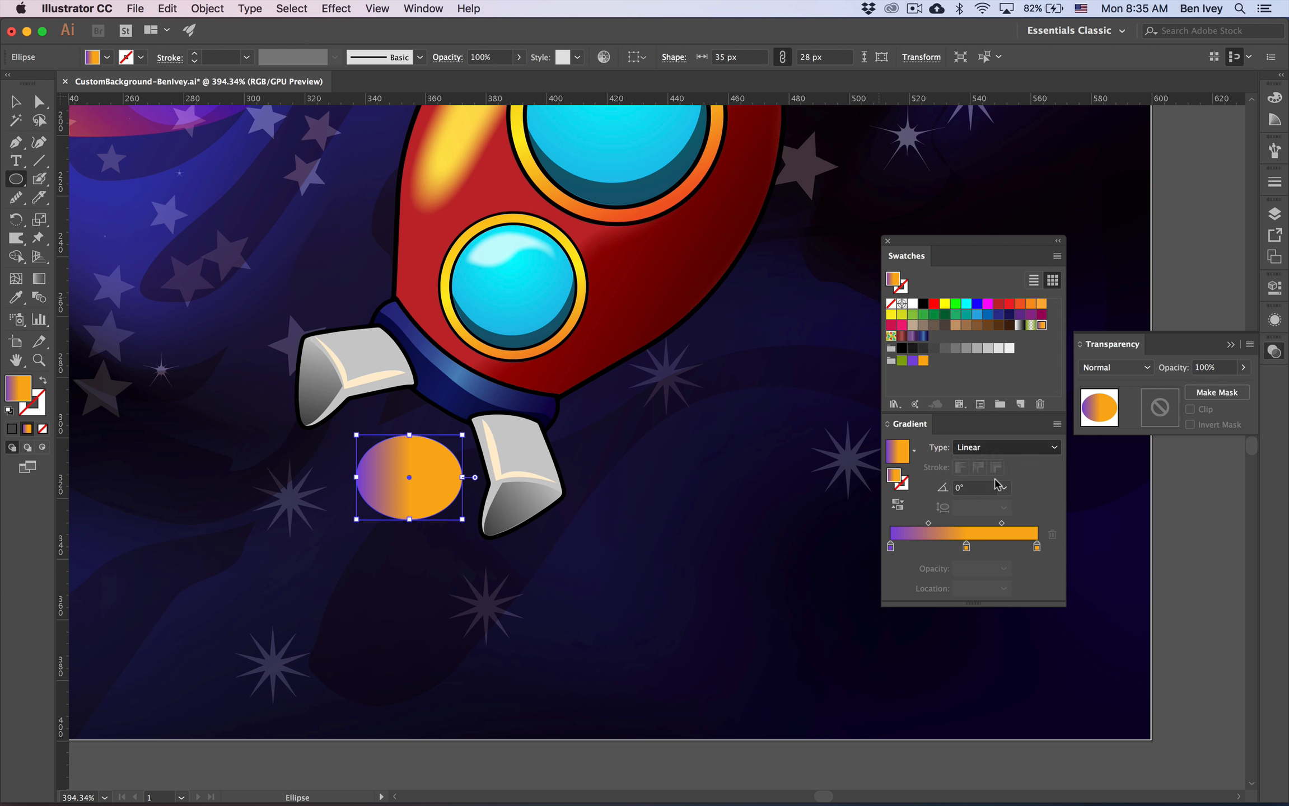
drag(967, 548, 991, 547)
click(1052, 534)
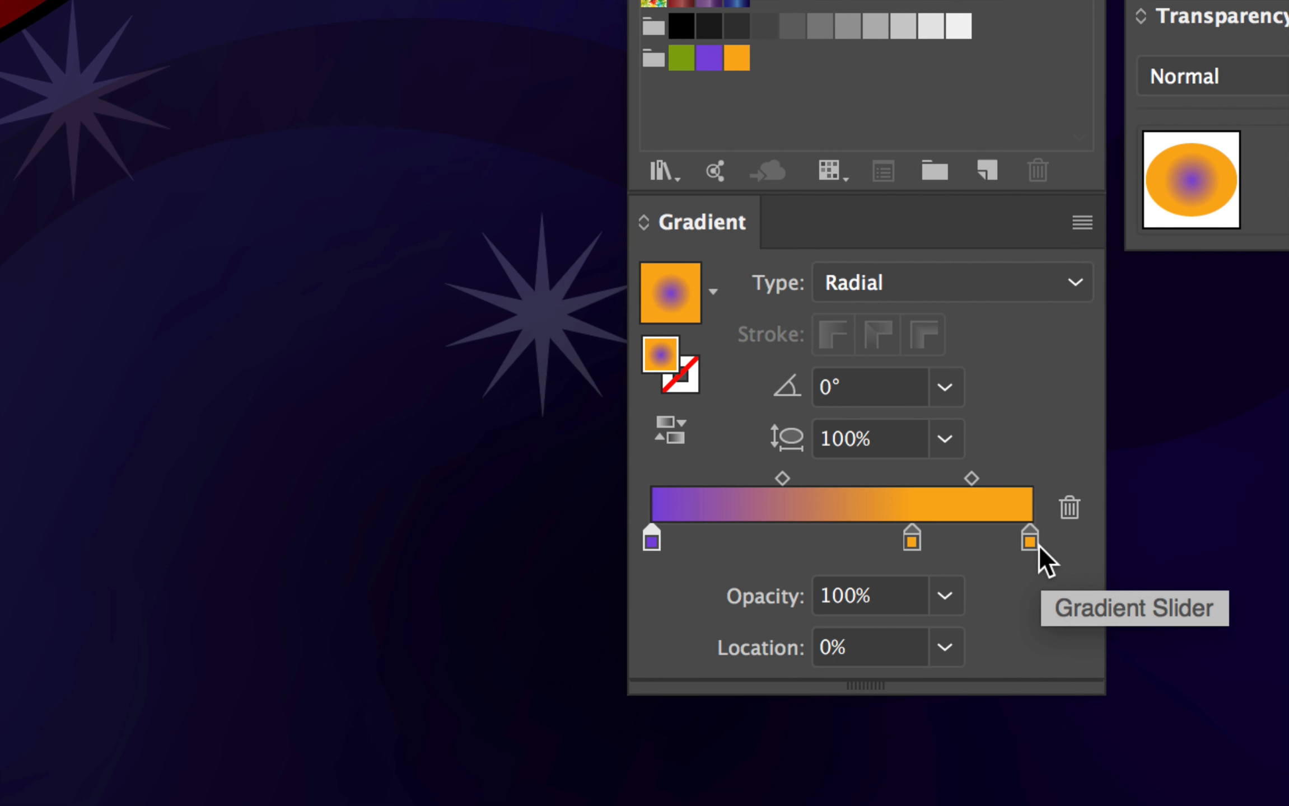
- Set the ellipse gradient's outer orange stop to 0% opacity and remove the middle orange stop
click(1036, 547)
double_click(1037, 547)
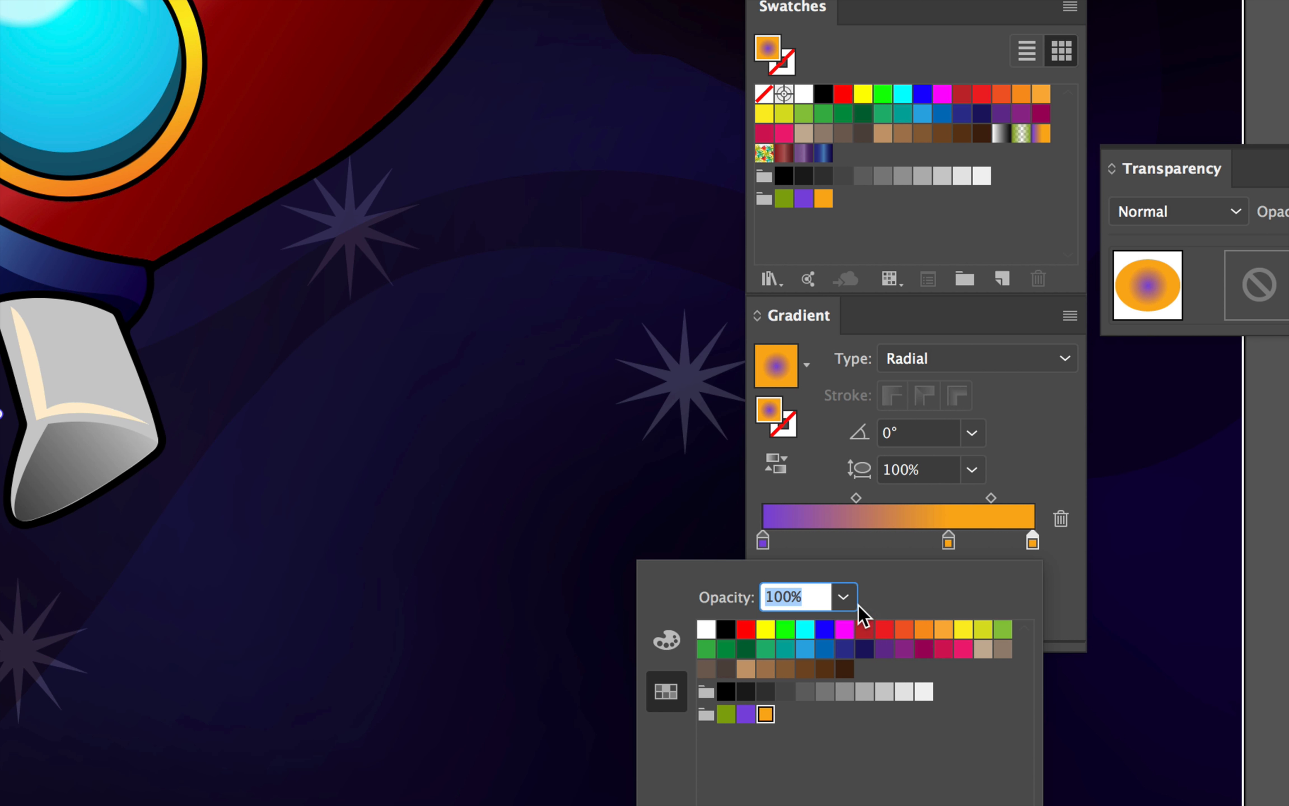
click(844, 598)
click(865, 623)
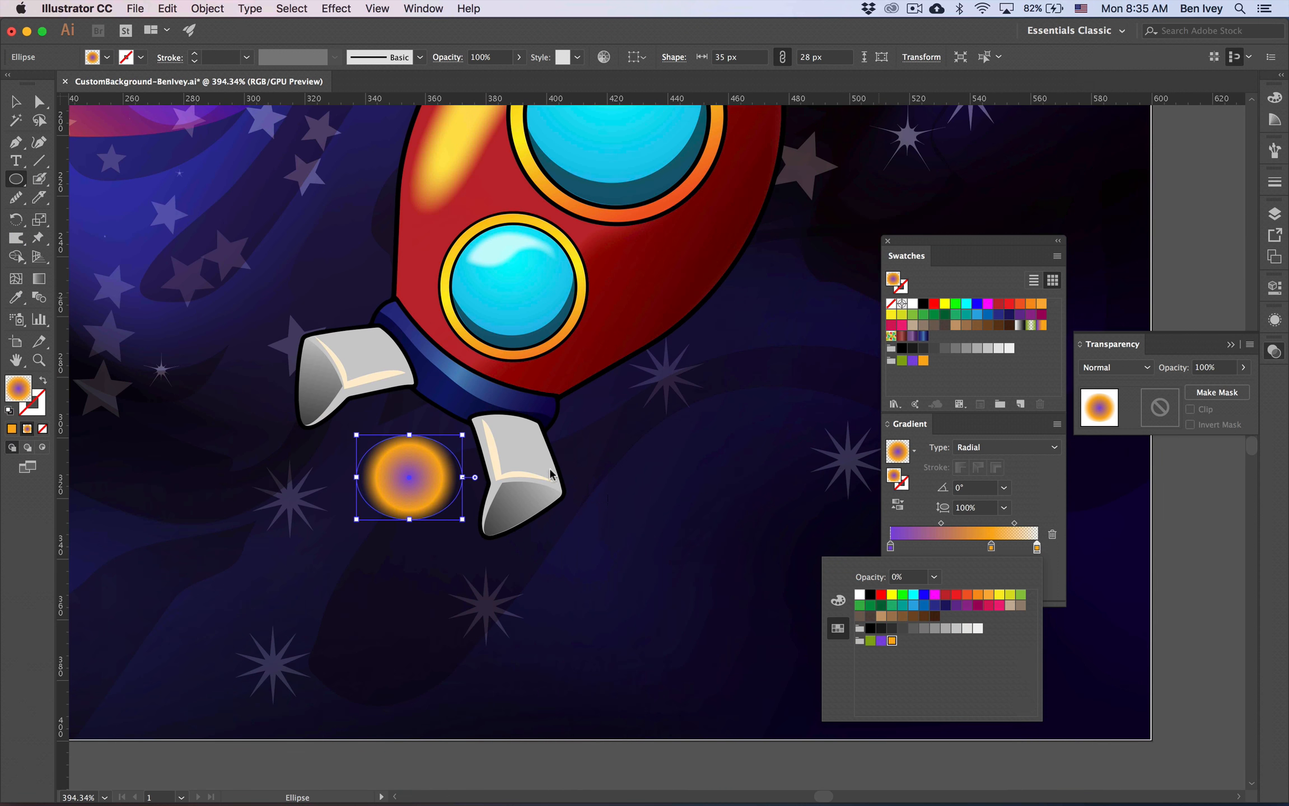
click(991, 547)
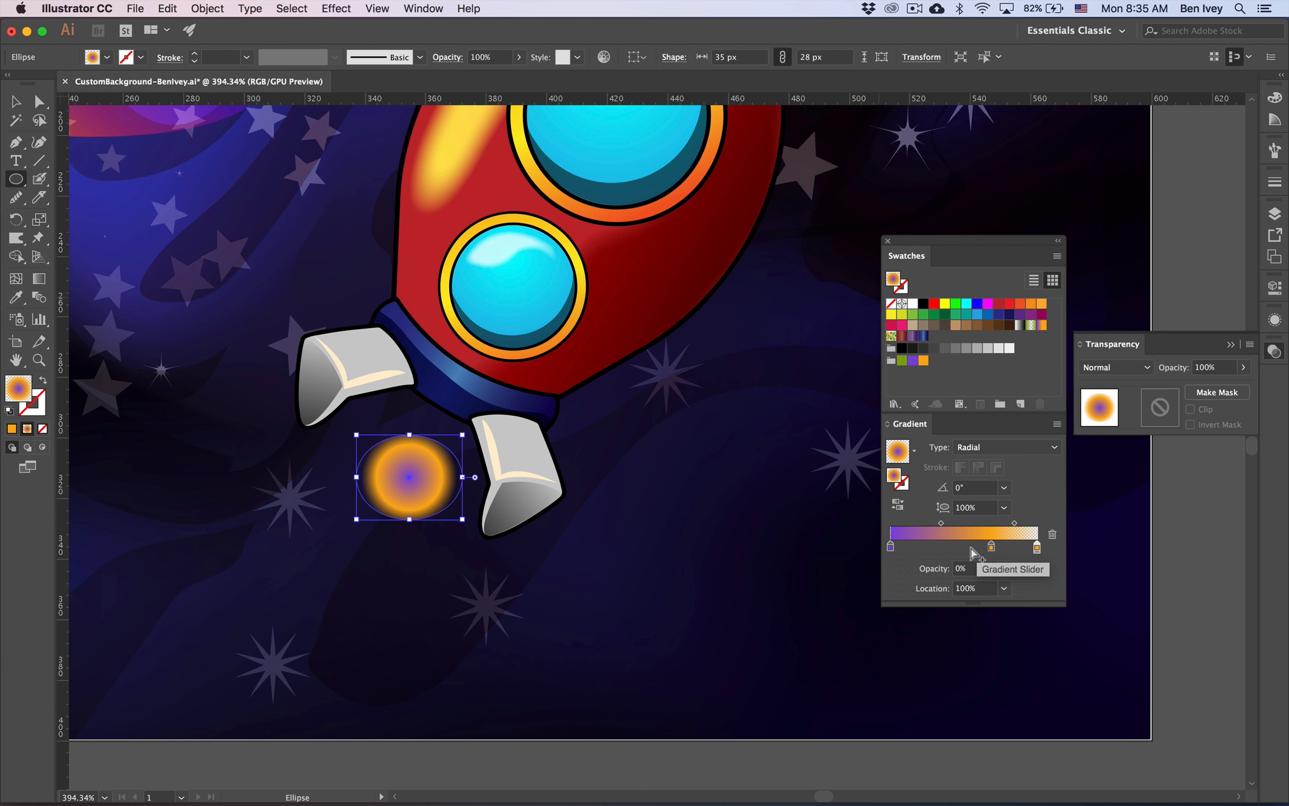
drag(991, 547, 948, 599)
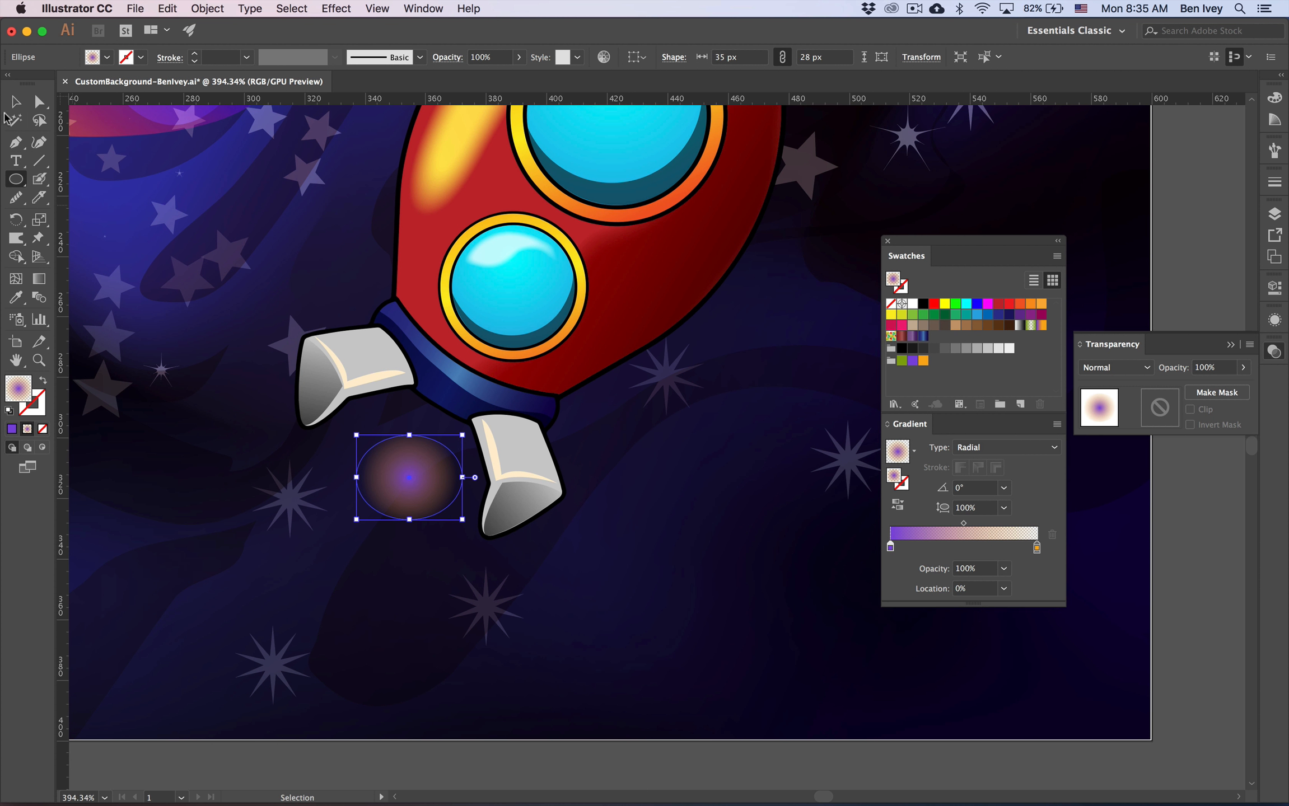
- Reshape the exhaust ellipse to about 49 by 18 px and tilt it about 36.6° below the rocket's base
key(v)
drag(359, 482, 318, 475)
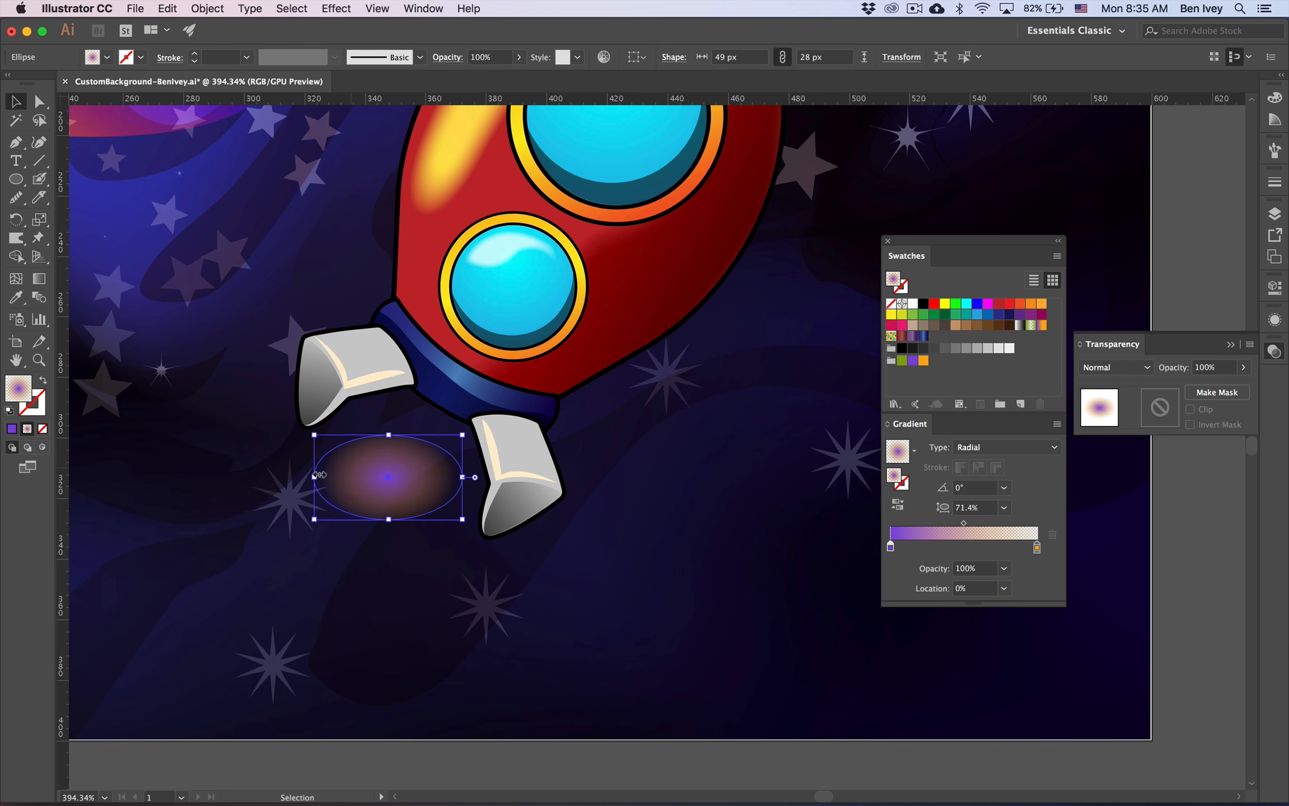
mouse_move(391, 438)
mouse_down()
mouse_move(391, 465)
mouse_move(467, 444)
mouse_move(454, 419)
mouse_move(393, 428)
mouse_up()
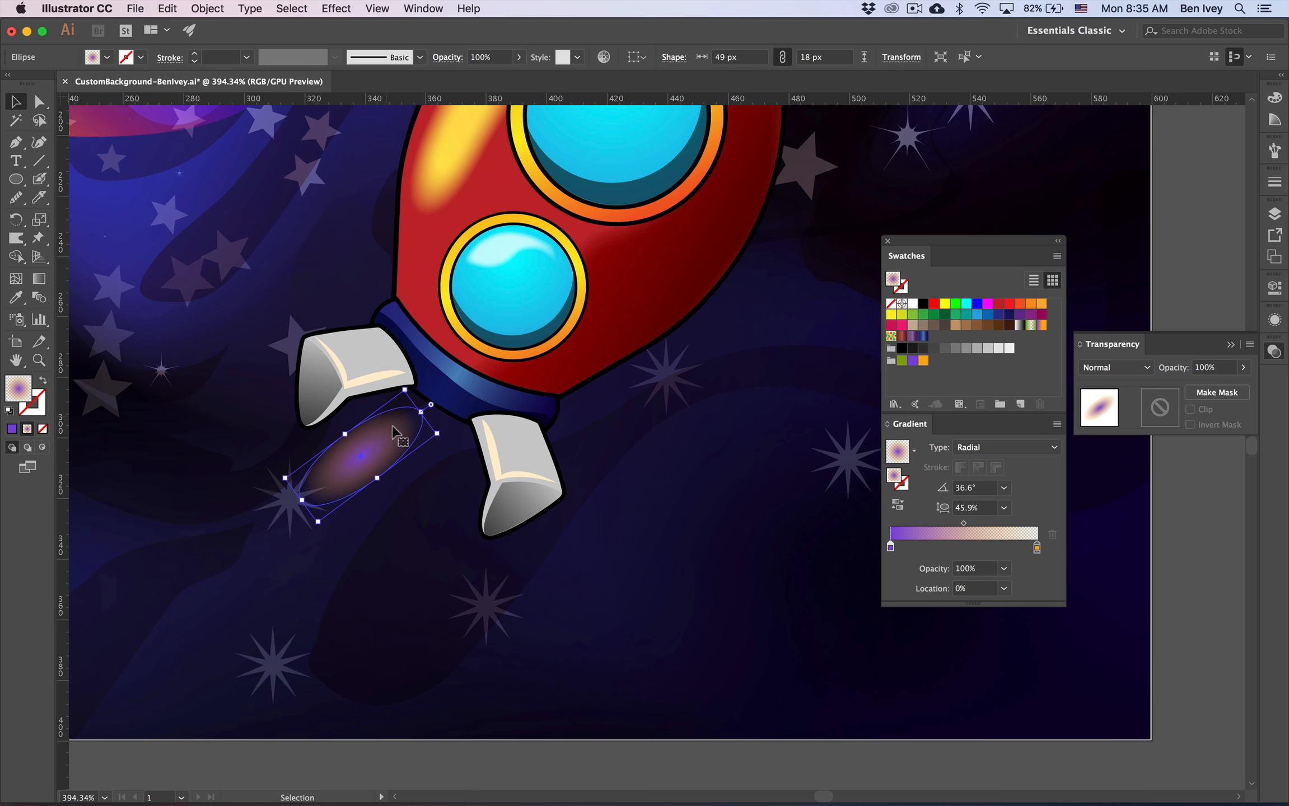
- Recolor the gradient's purple center stop red and set the exhaust ellipse's overall opacity to 72%
double_click(891, 548)
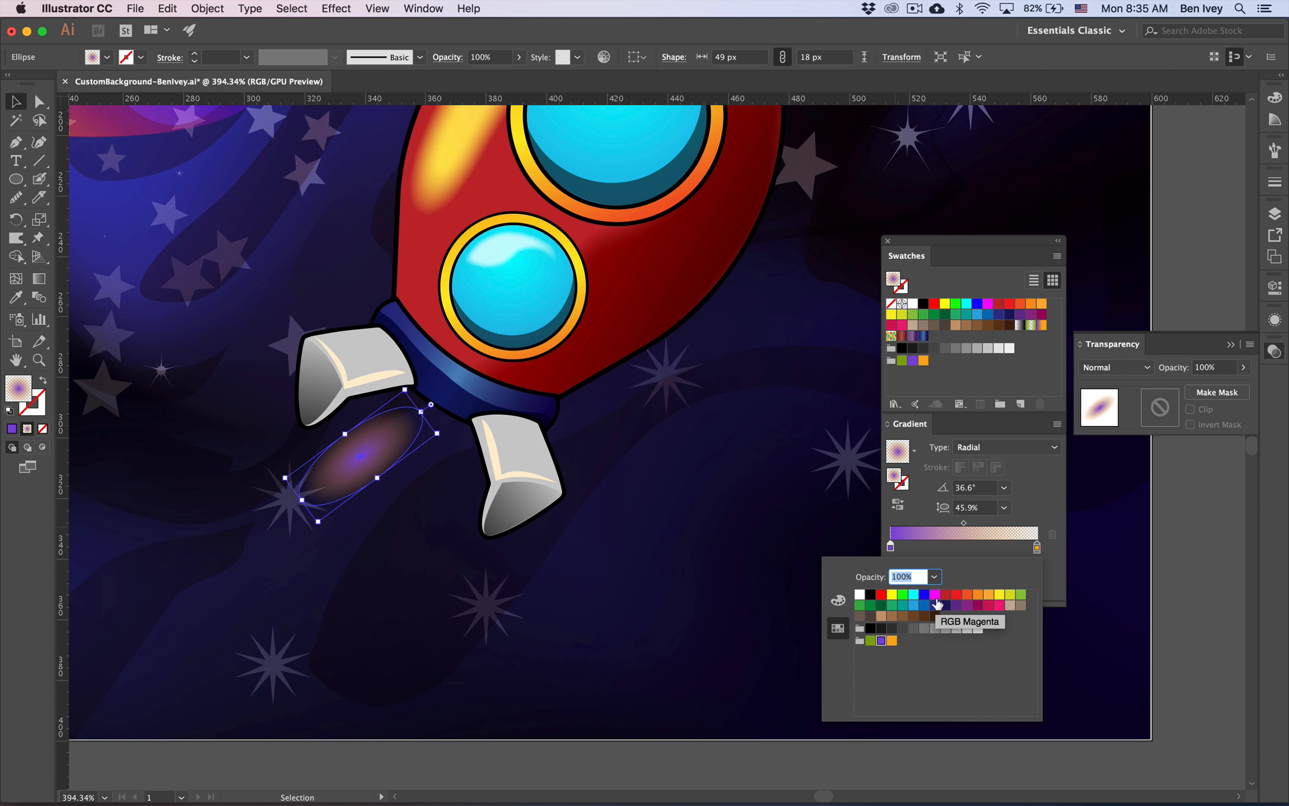
click(945, 598)
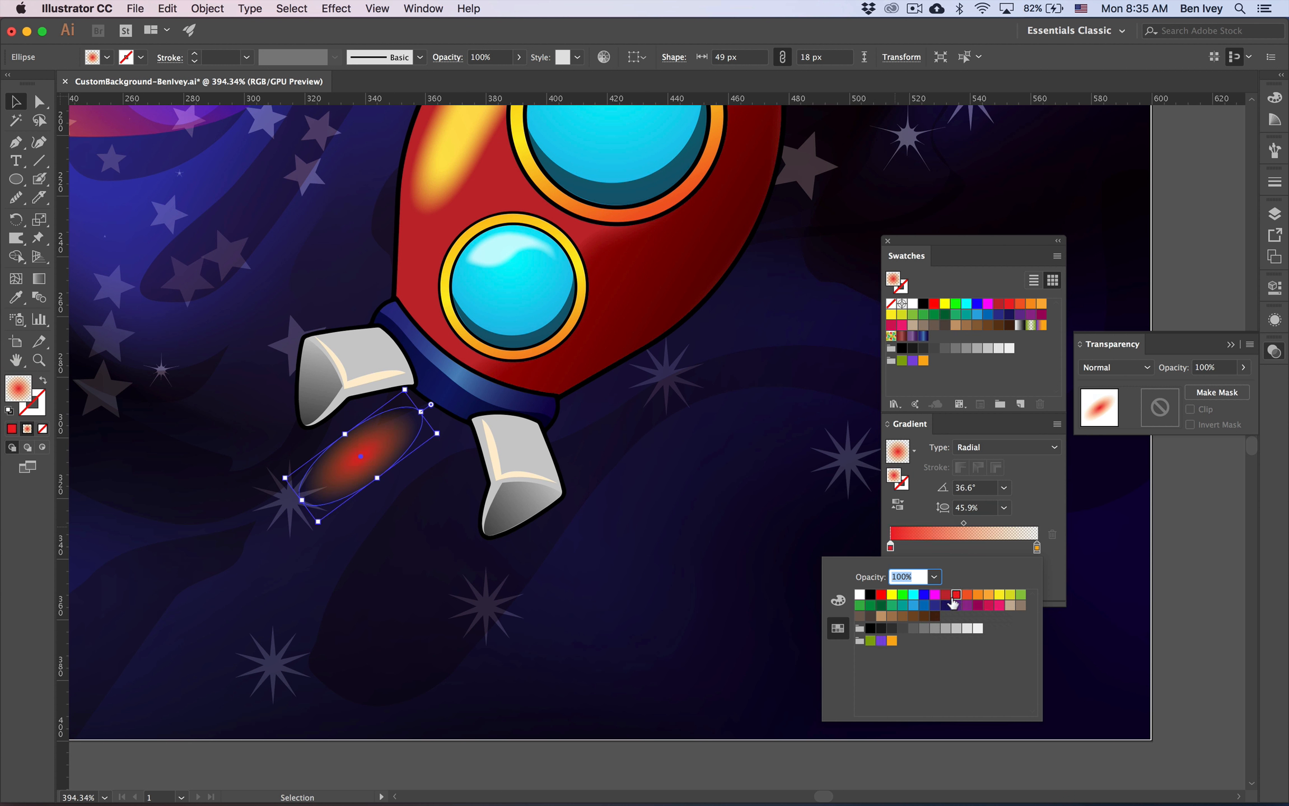
click(14, 102)
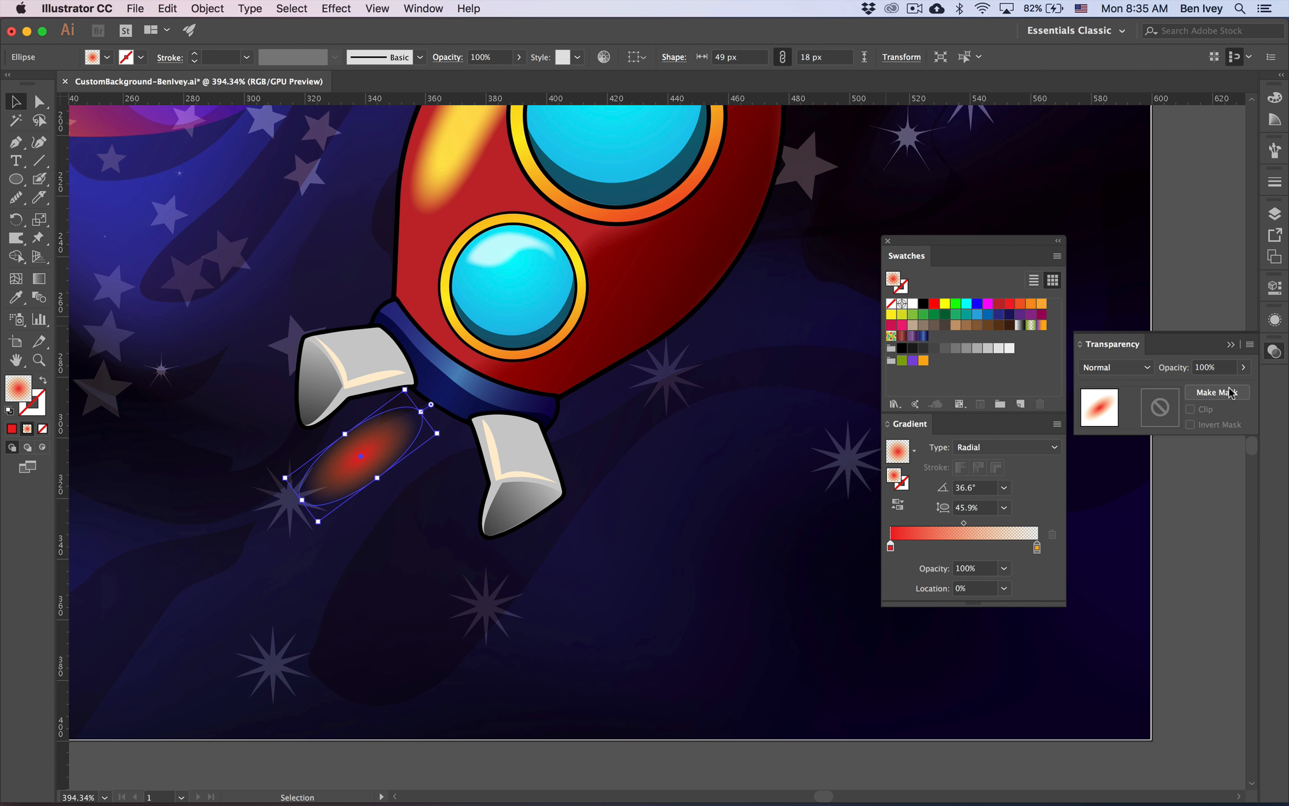
click(1242, 368)
drag(1235, 388, 1224, 388)
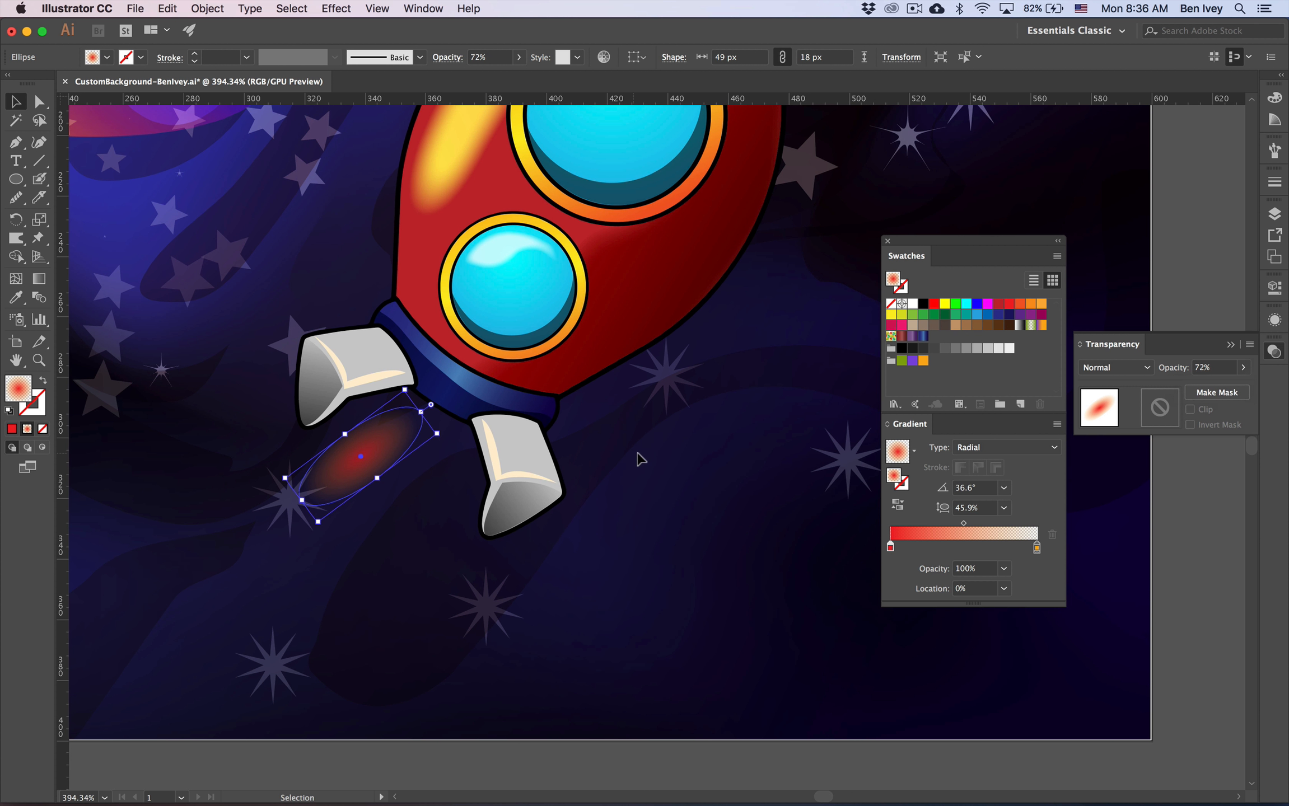
- Rotate the flame to about 45°, tuck it behind the rocket's base, and place overlapping copies between and below the fins
drag(444, 438, 420, 405)
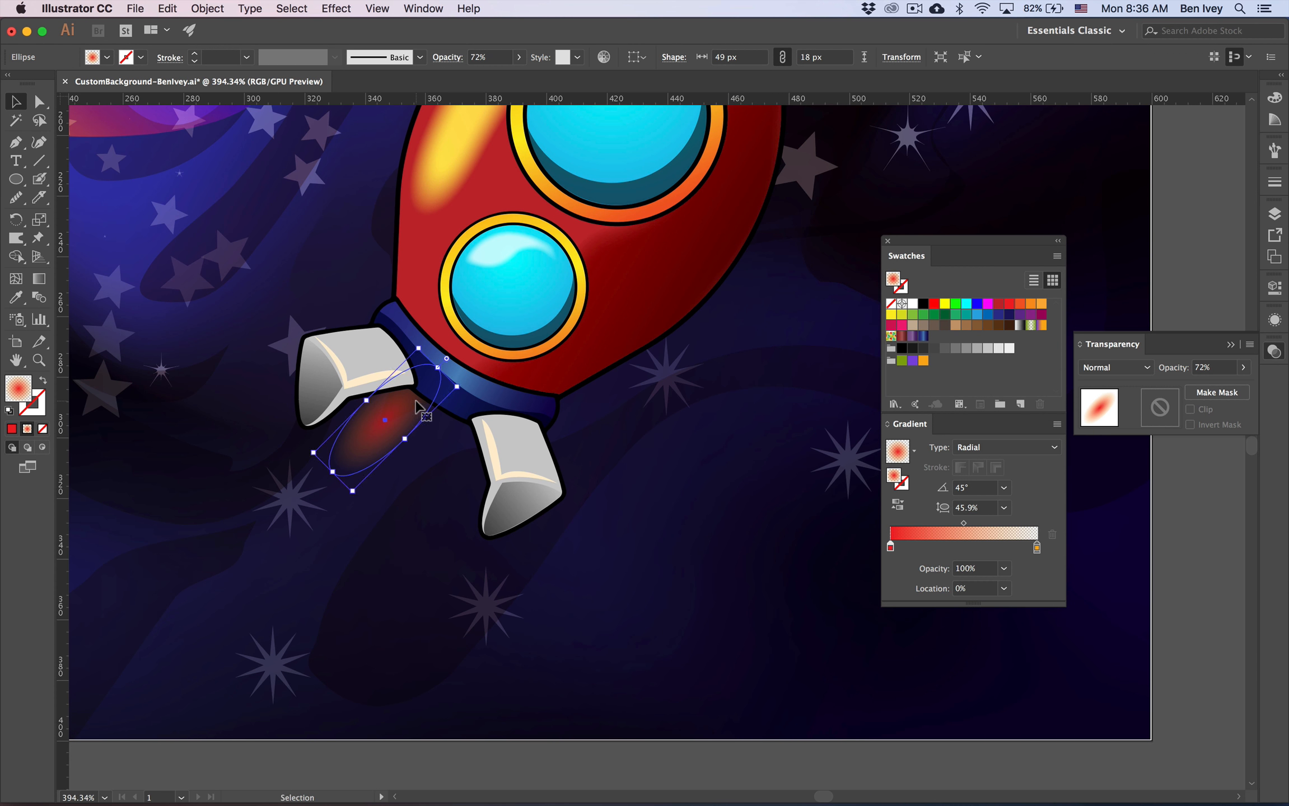
right_click(397, 416)
click(401, 426)
drag(401, 426, 385, 473)
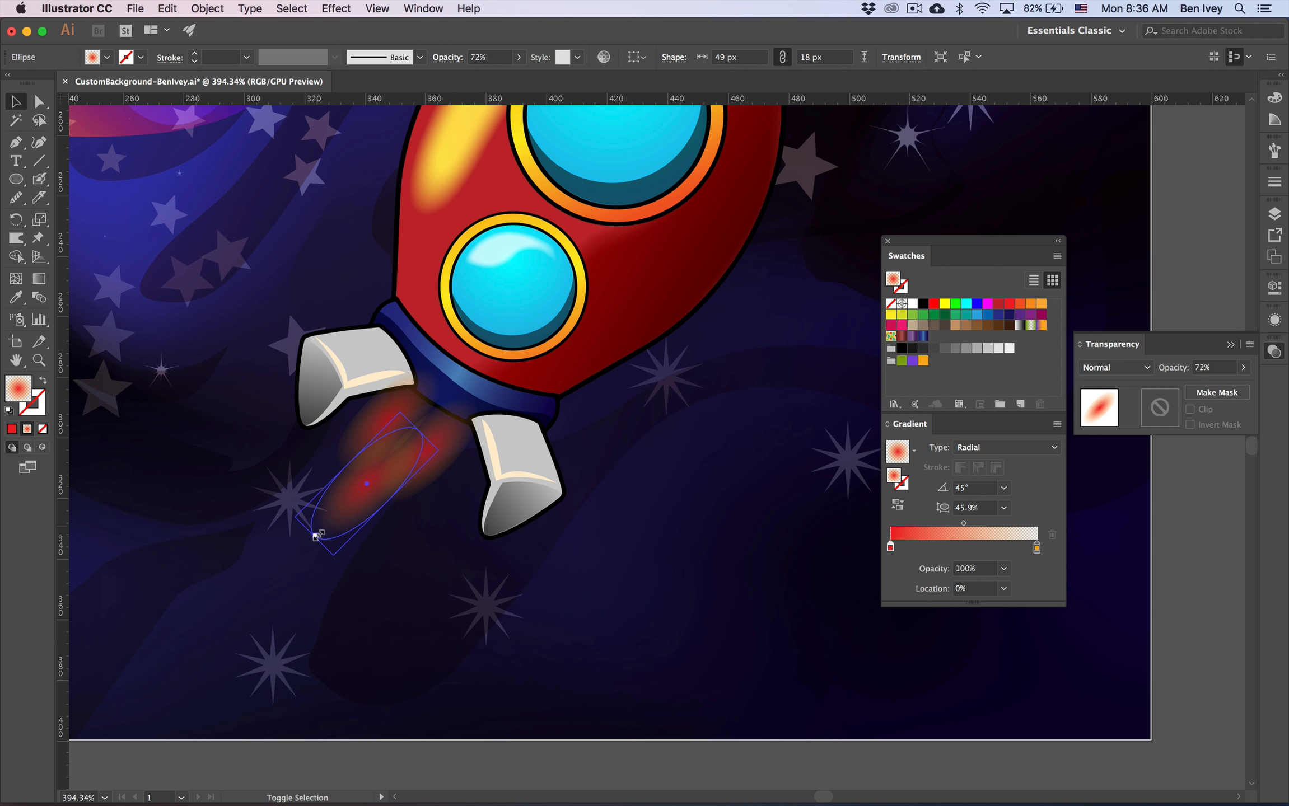
- Scale the selected flame copy to about 54 by 20 px, tilt it to about 47.4°, and deselect it
drag(316, 536, 336, 538)
mouse_move(439, 465)
mouse_down()
mouse_move(451, 443)
mouse_move(436, 439)
mouse_move(451, 448)
mouse_up()
scroll(475, 492, down, 5)
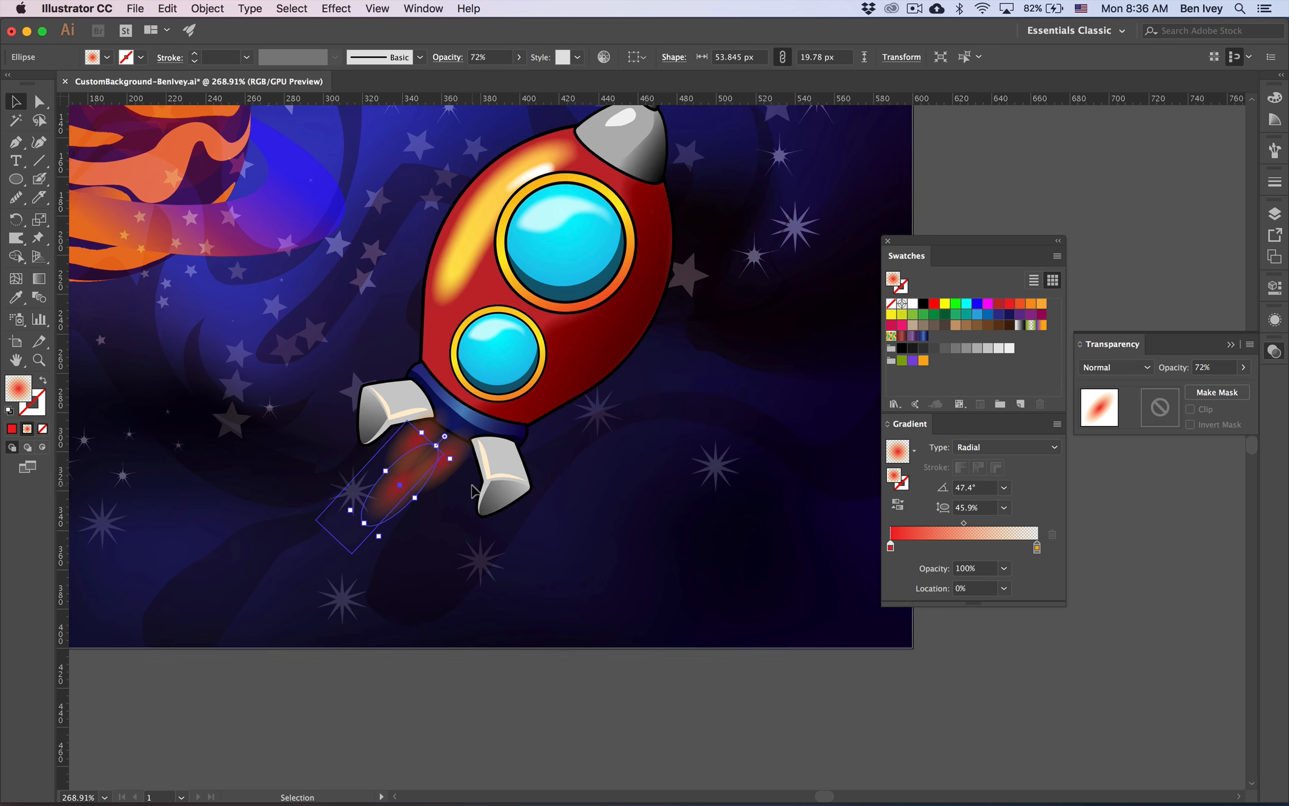
click(560, 594)
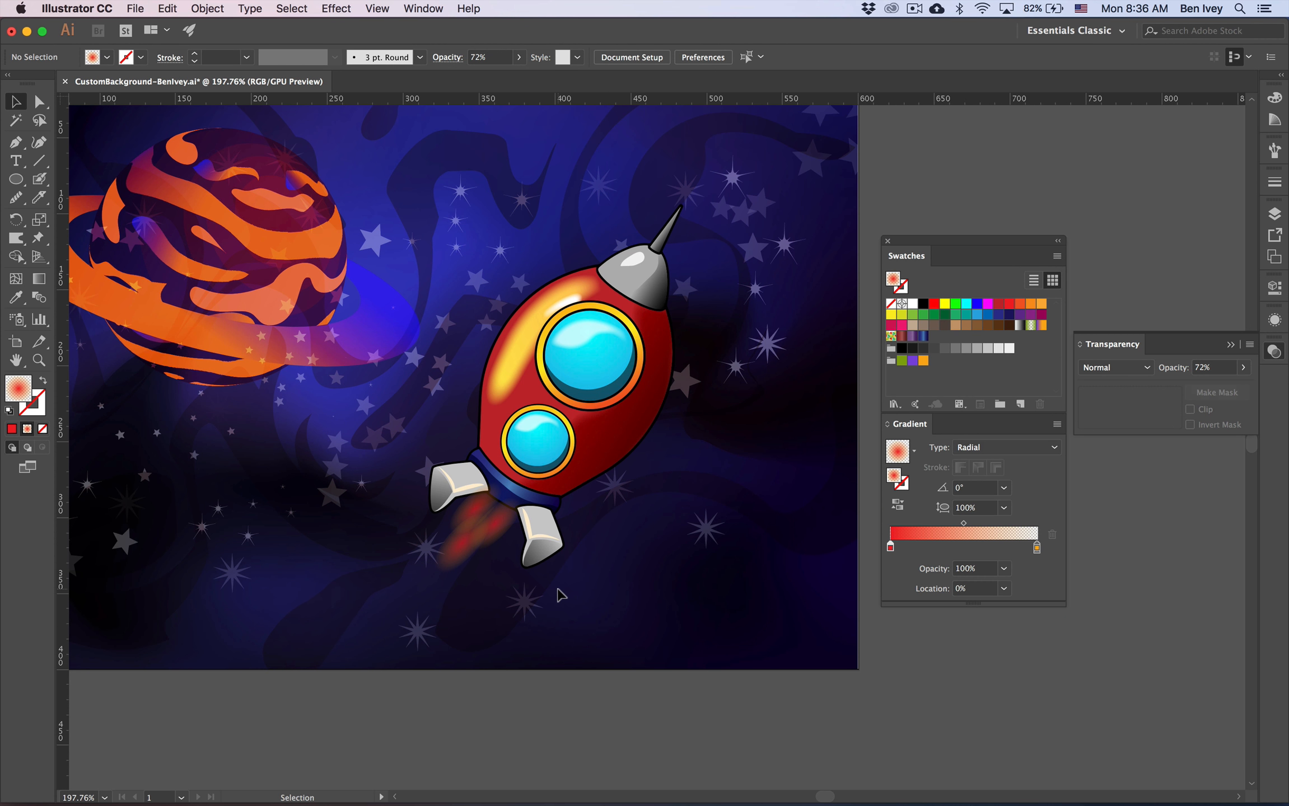
- Save the document with the completed rocket and exhaust
scroll(571, 611, up, 5)
scroll(571, 611, left, 5)
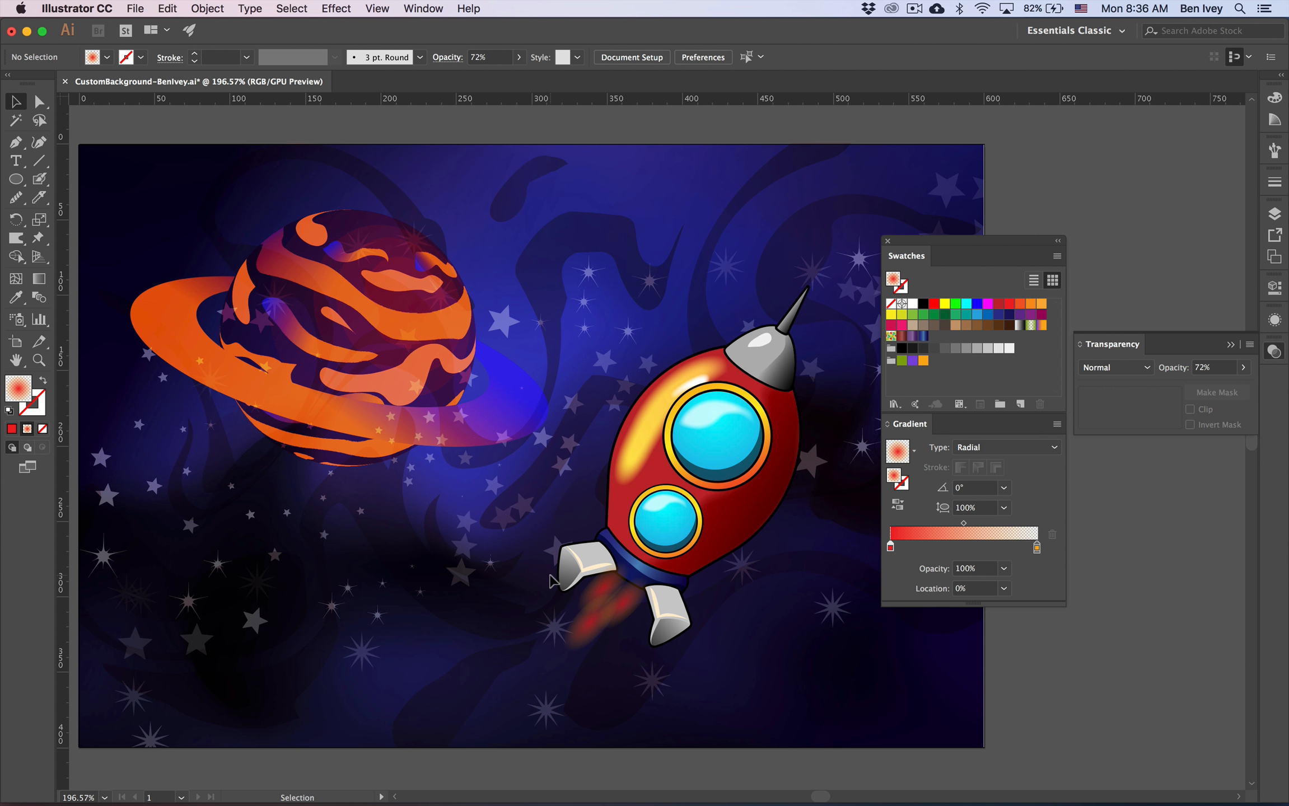
click(135, 9)
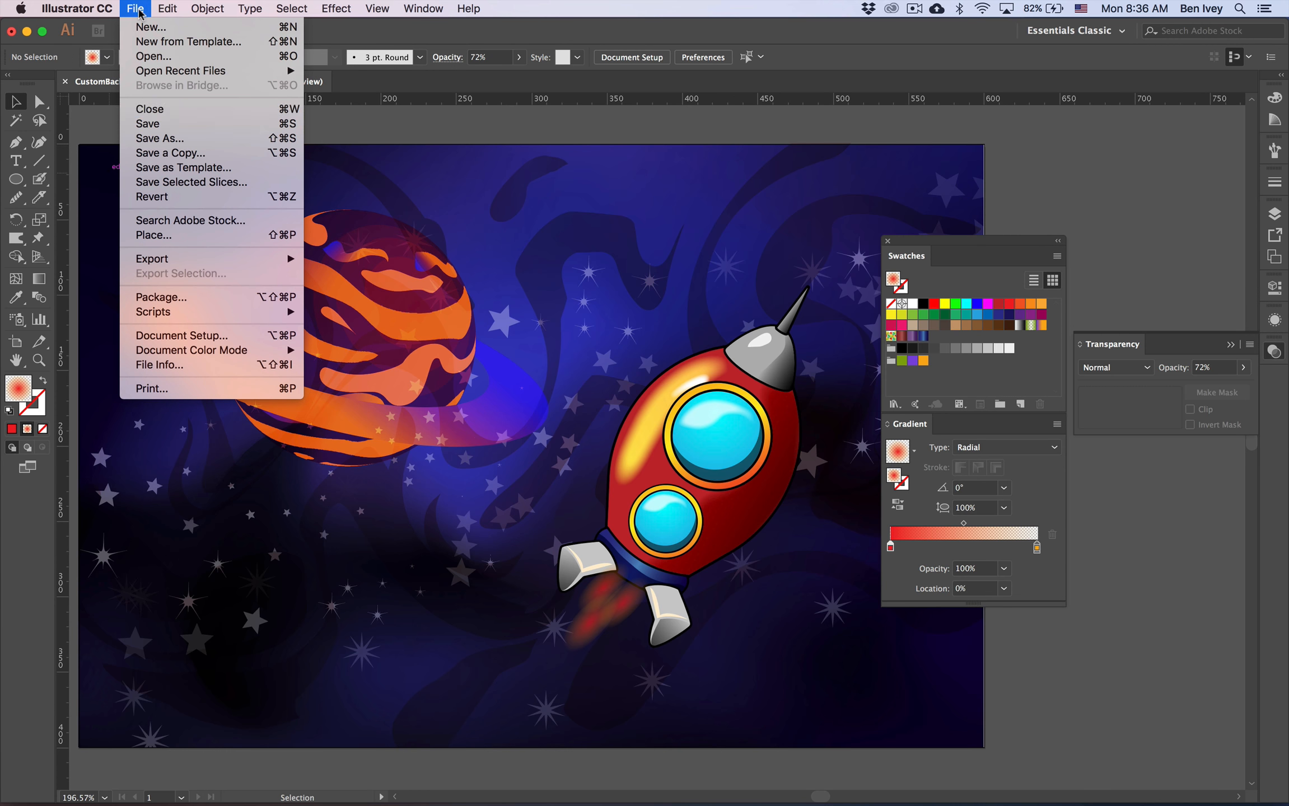
click(173, 126)
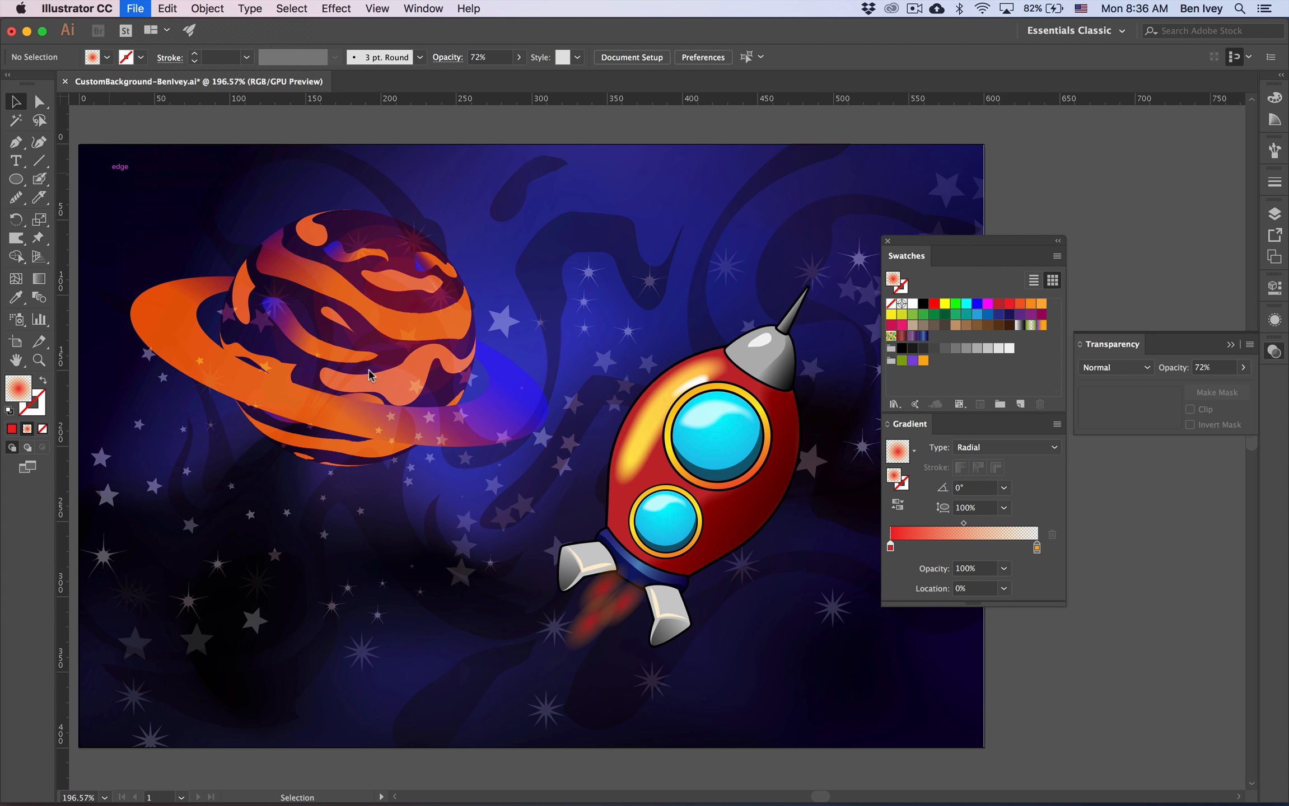